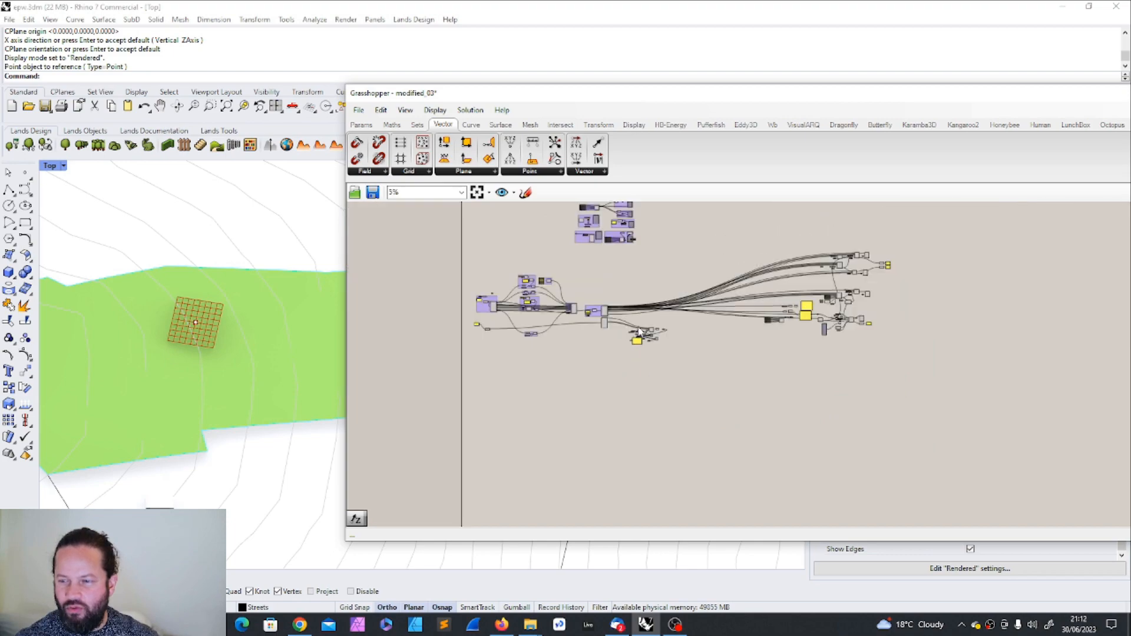
# Move the Grasshopper window aside and show the whole terrain with its surrounding buildings in the Rhino viewport.
pyautogui.moveTo(473, 101); pyautogui.dragTo(774, 125)
pyautogui.scroll(-5, 422, 307)
pyautogui.moveTo(422, 308); pyautogui.dragTo(431, 254, button='right')
pyautogui.moveTo(390, 344); pyautogui.dragTo(405, 330, button='right')
pyautogui.scroll(12, 404, 318)
pyautogui.scroll(-7, 357, 334)
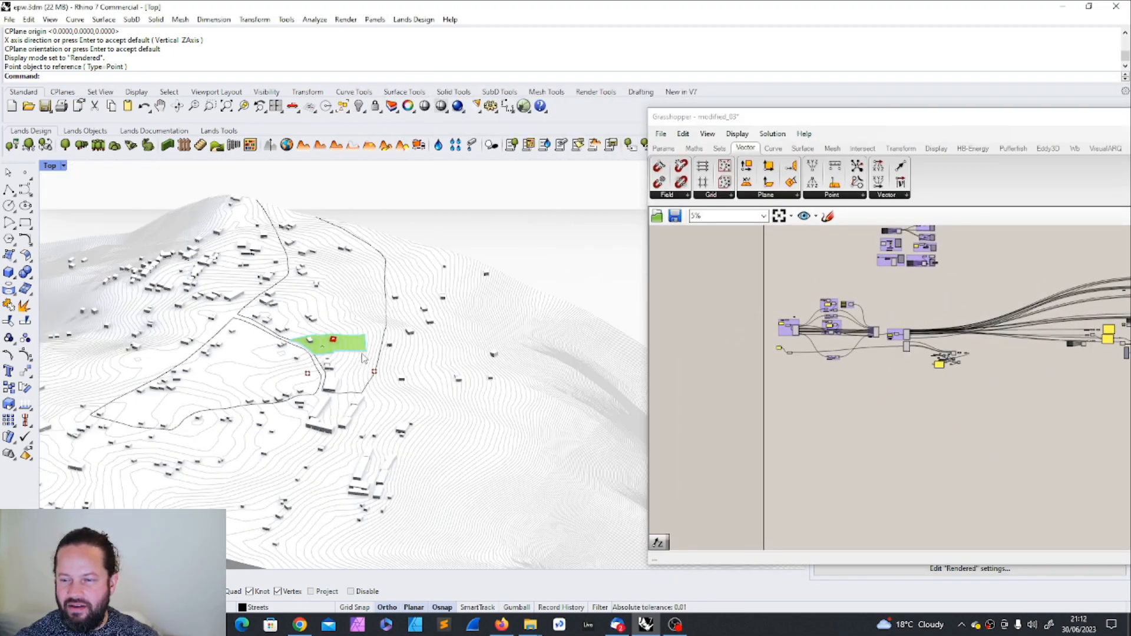
# Examine the grouped components at the start of the weather-file definition and how they feed the merged EPW data.
pyautogui.moveTo(871, 337); pyautogui.dragTo(853, 346, button='right')
pyautogui.scroll(4, 884, 319)
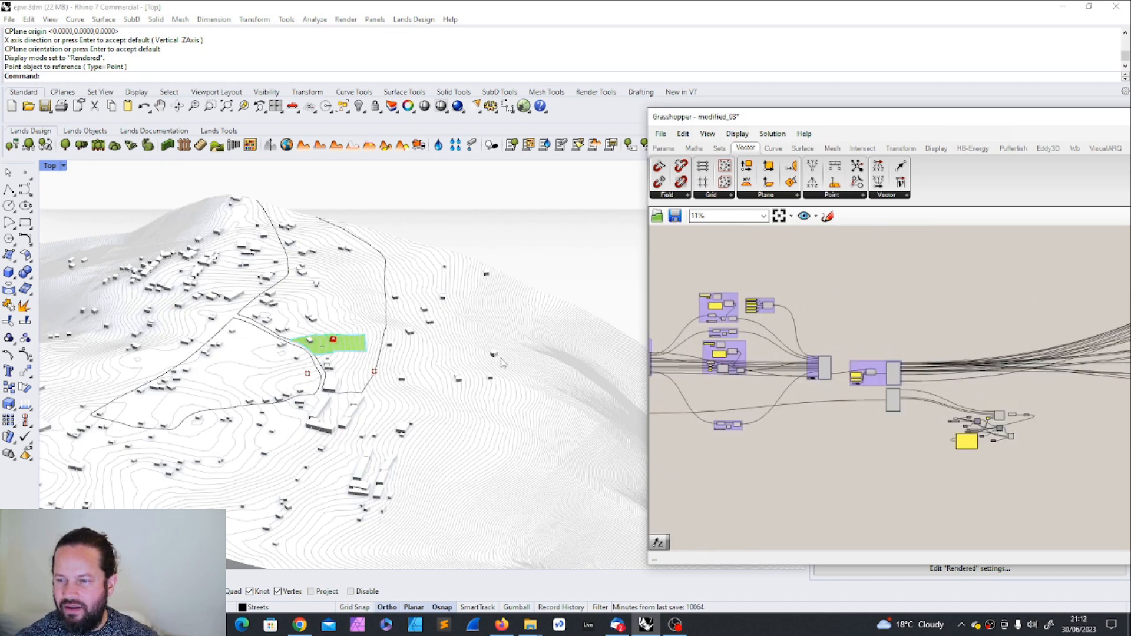
pyautogui.scroll(-4, 843, 320)
pyautogui.scroll(5, 739, 334)
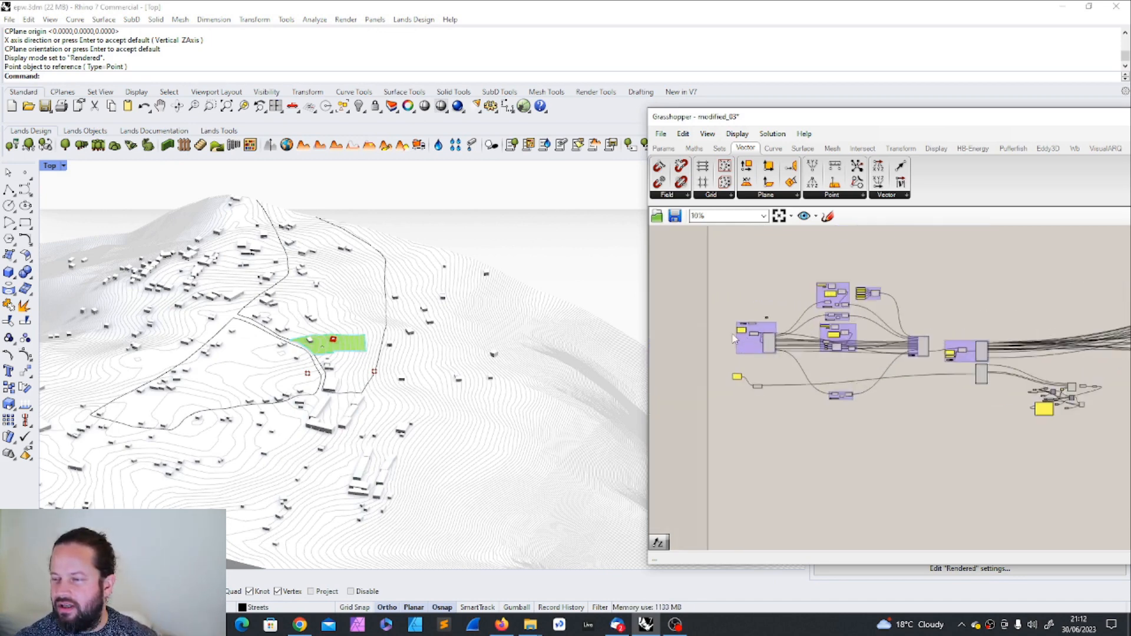
pyautogui.moveTo(713, 282); pyautogui.dragTo(810, 440)
pyautogui.moveTo(824, 249); pyautogui.dragTo(970, 476)
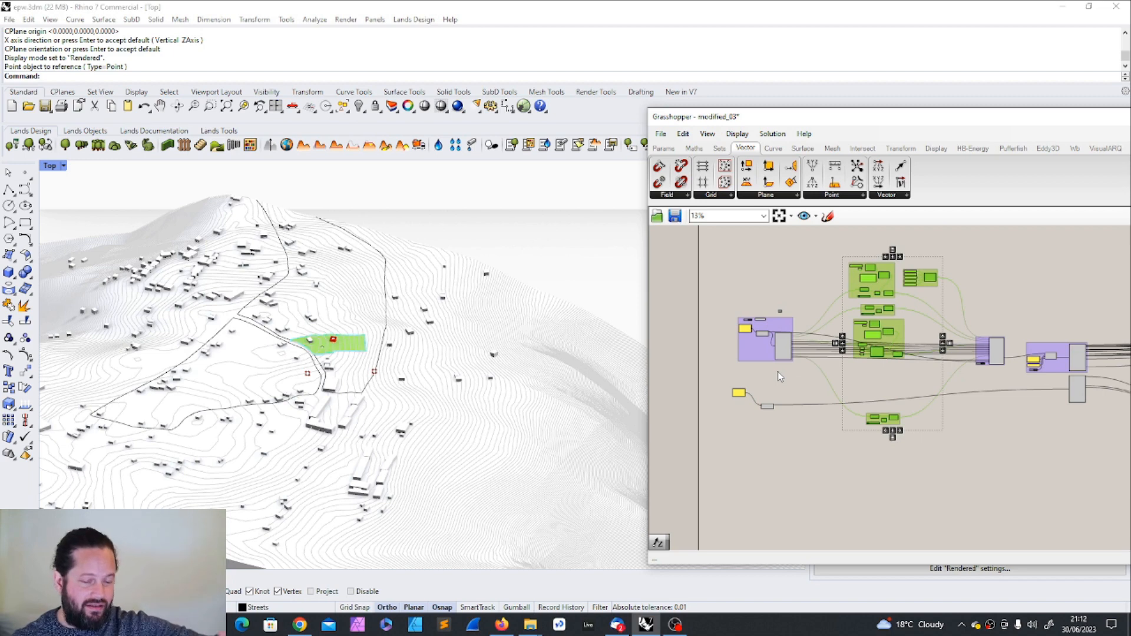
pyautogui.click(908, 437)
pyautogui.moveTo(1057, 342); pyautogui.dragTo(966, 355, button='right')
pyautogui.scroll(-1, 965, 355)
pyautogui.scroll(3, 965, 355)
pyautogui.moveTo(835, 302); pyautogui.dragTo(914, 441)
pyautogui.moveTo(836, 272); pyautogui.dragTo(927, 434)
pyautogui.scroll(-2, 814, 337)
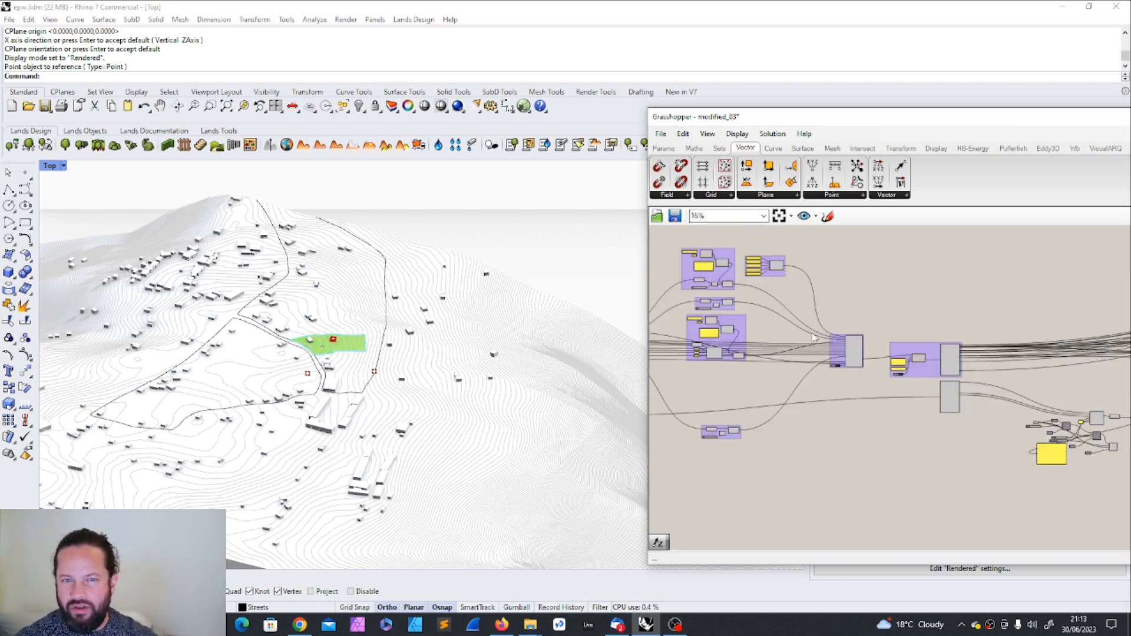
pyautogui.scroll(-2, 816, 335)
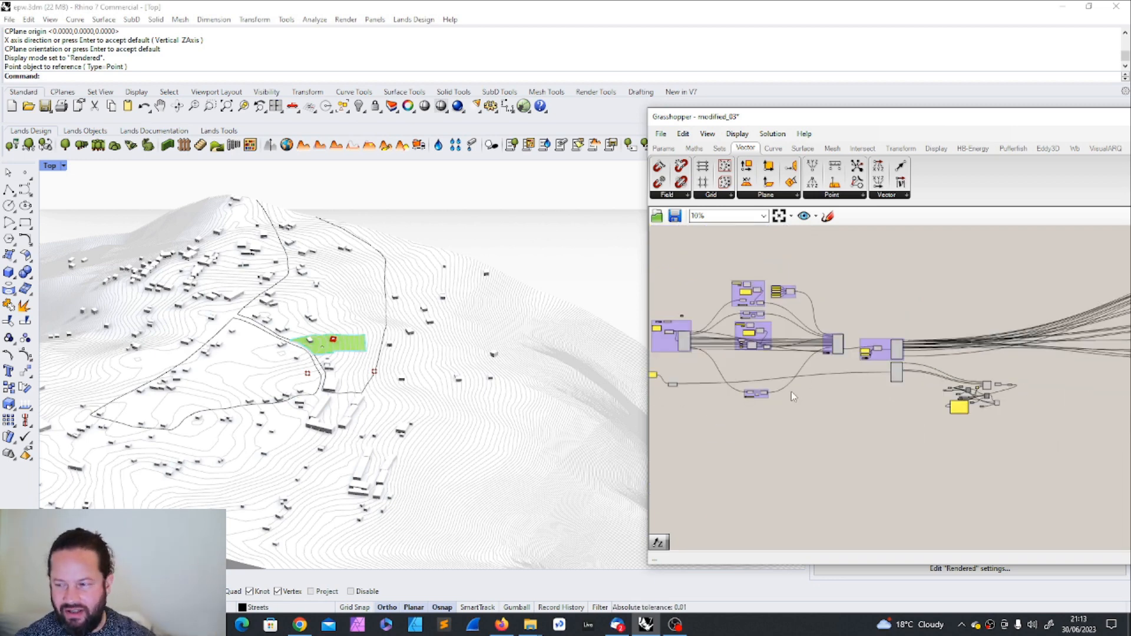
# Trace the yellow panel and its connected component to the ungrouped LB Import EPW component they feed.
pyautogui.scroll(3, 785, 393)
pyautogui.moveTo(688, 346); pyautogui.dragTo(775, 429)
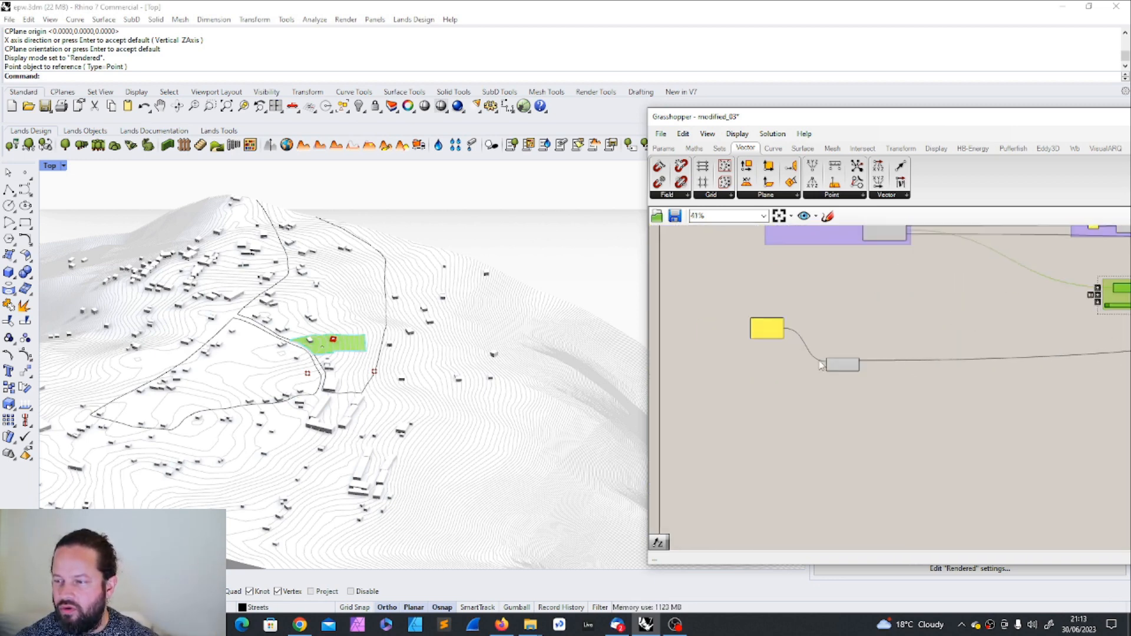
pyautogui.scroll(4, 820, 361)
pyautogui.moveTo(688, 279); pyautogui.dragTo(784, 364)
pyautogui.click(792, 303)
pyautogui.click(870, 373)
pyautogui.scroll(-8, 804, 368)
pyautogui.scroll(6, 988, 377)
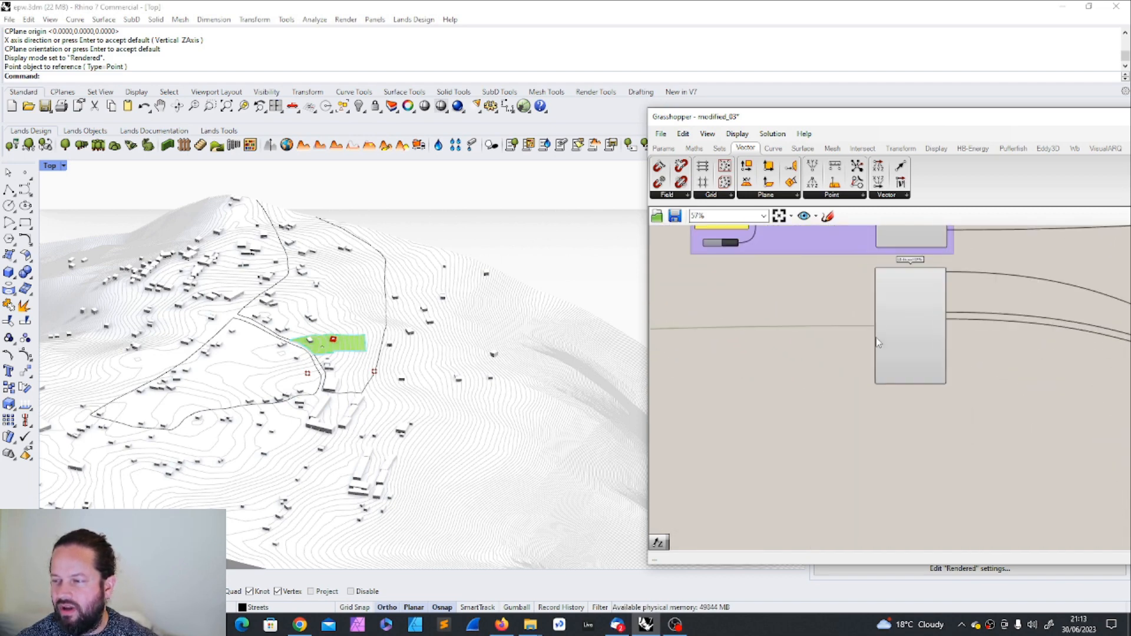
# Compare the outputs of the ungrouped LB Import EPW component with those of the one fed by DF Write EPW.
pyautogui.click(878, 342)
pyautogui.scroll(5, 899, 333)
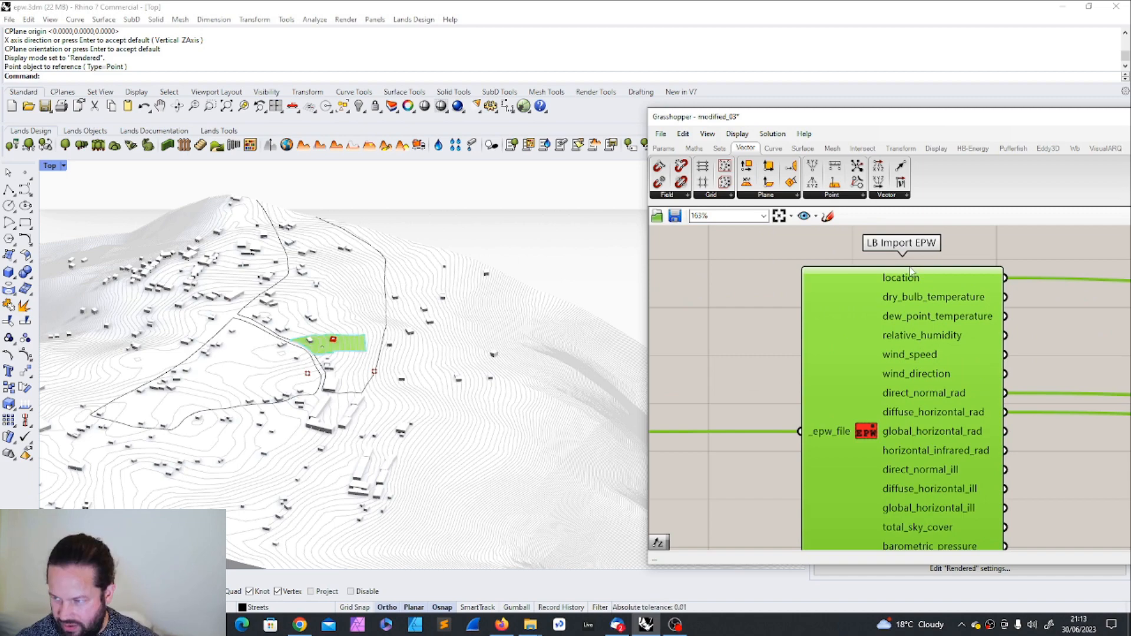
pyautogui.scroll(-5, 890, 298)
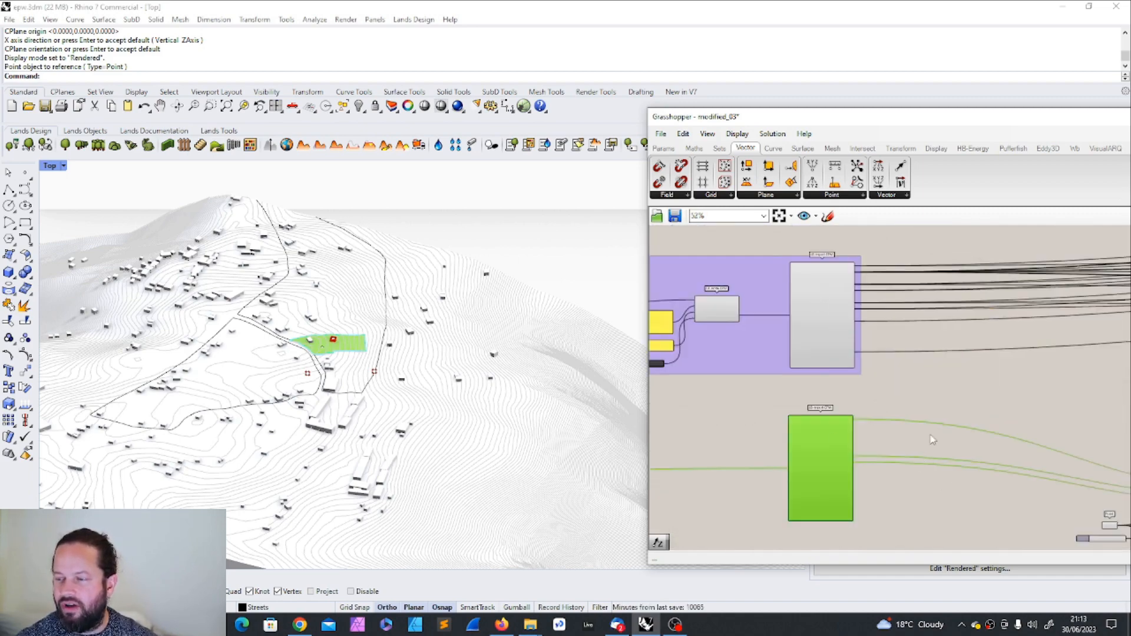
pyautogui.scroll(3, 784, 265)
pyautogui.click(852, 345)
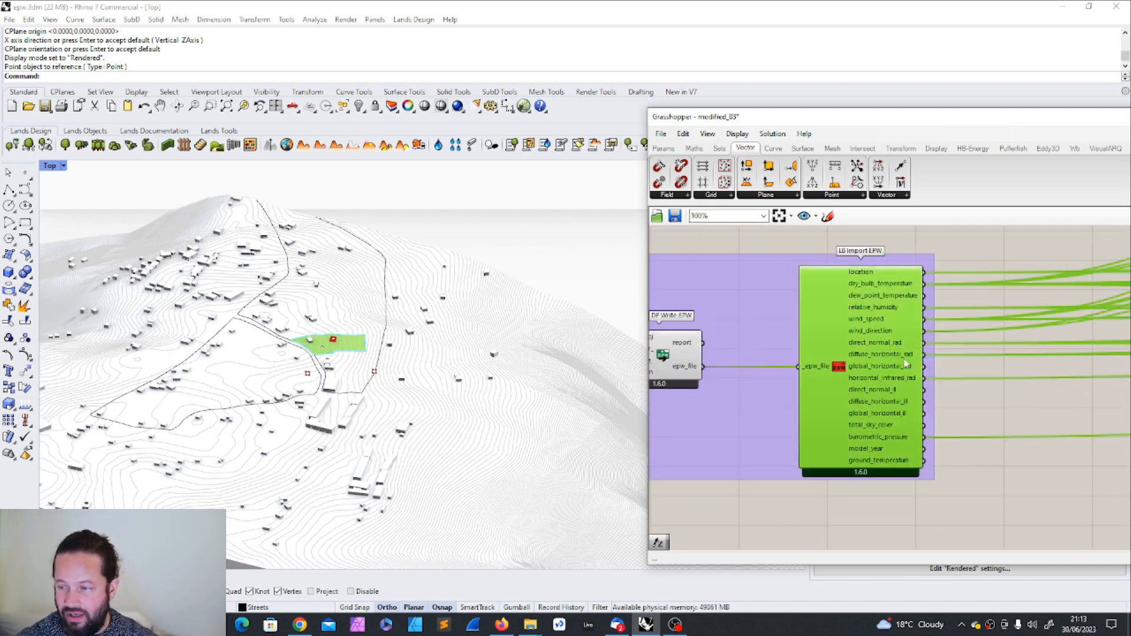
pyautogui.scroll(-3, 808, 332)
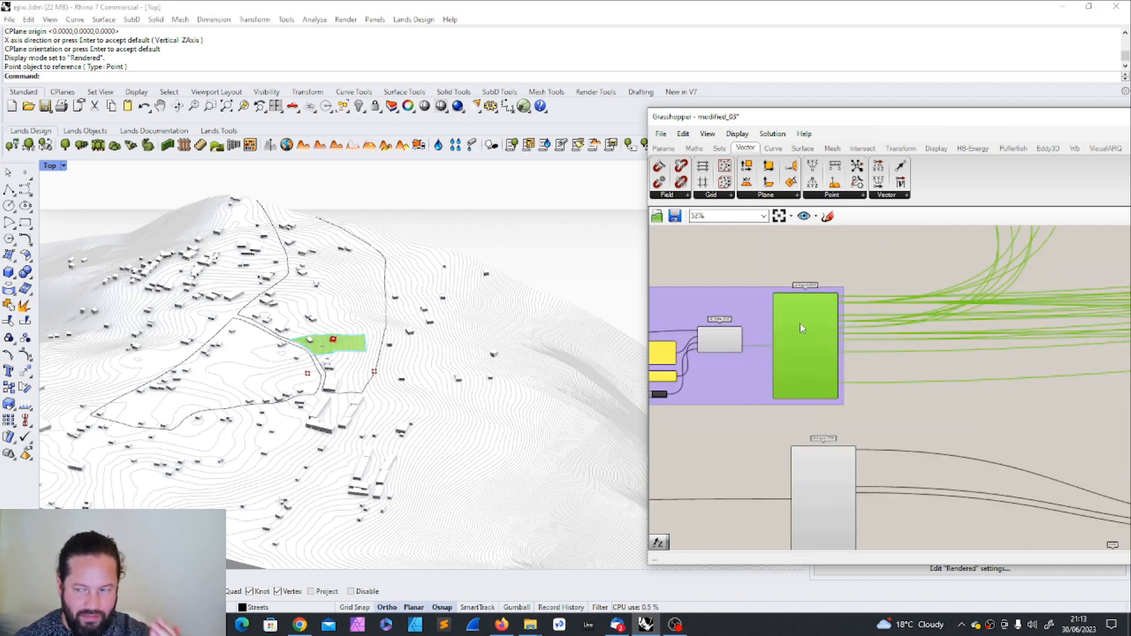
pyautogui.moveTo(756, 263); pyautogui.dragTo(885, 426)
pyautogui.scroll(-3, 790, 332)
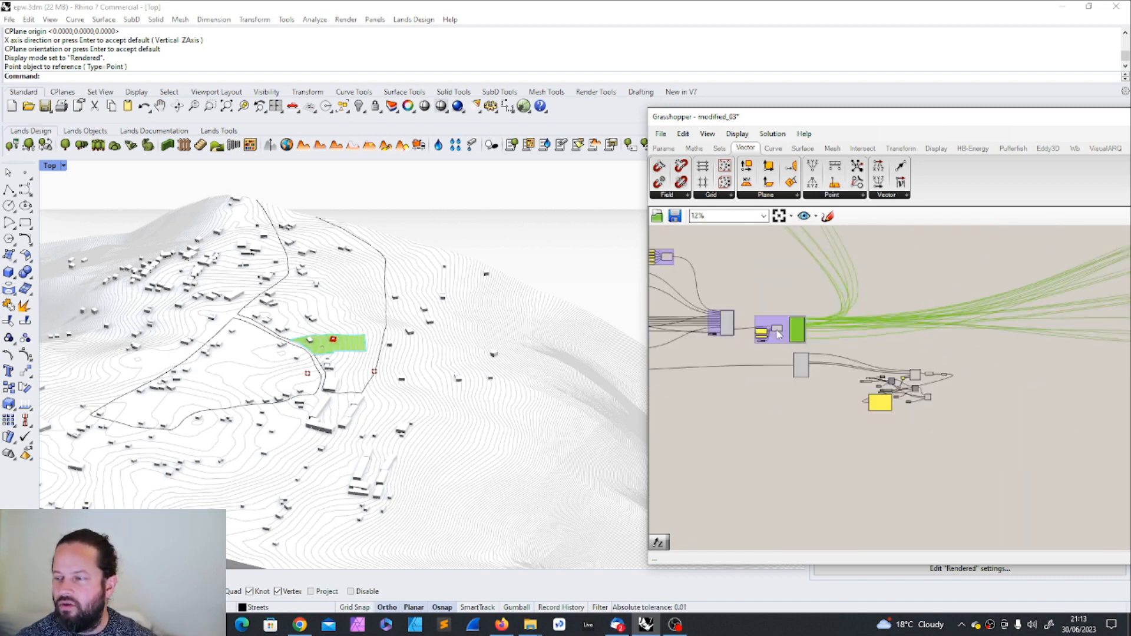
pyautogui.scroll(-3, 790, 332)
pyautogui.scroll(10, 772, 329)
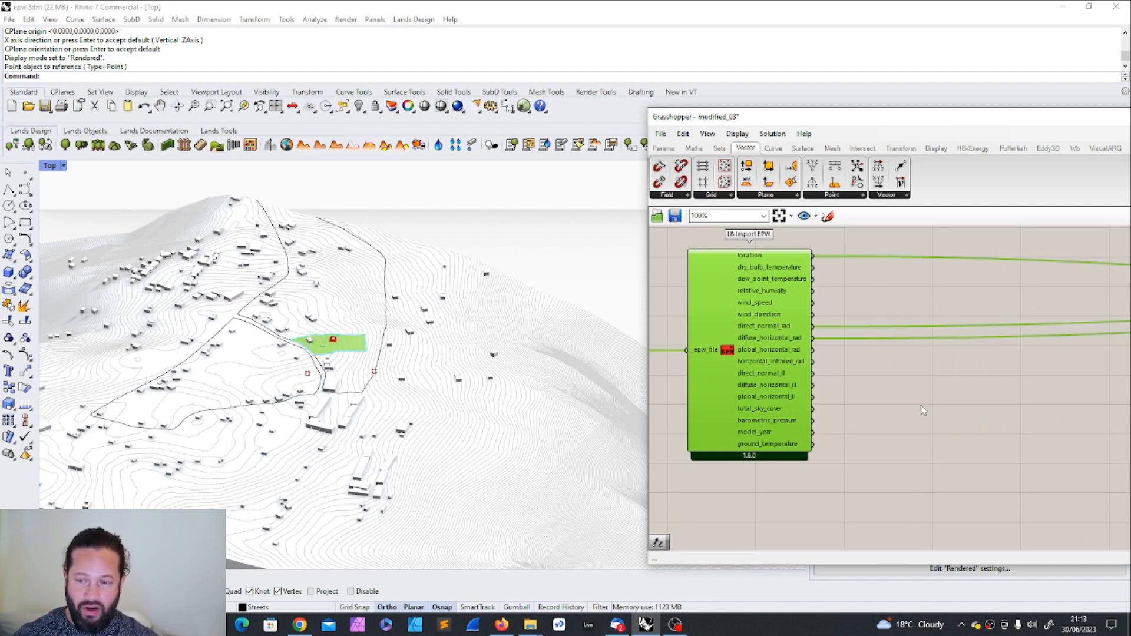
# Add an LB Directional Solar Irradiance component from Ladybug near the ungrouped LB Import EPW component.
pyautogui.moveTo(1015, 116); pyautogui.dragTo(634, 50)
pyautogui.moveTo(781, 59); pyautogui.dragTo(604, 49)
pyautogui.click(925, 72)
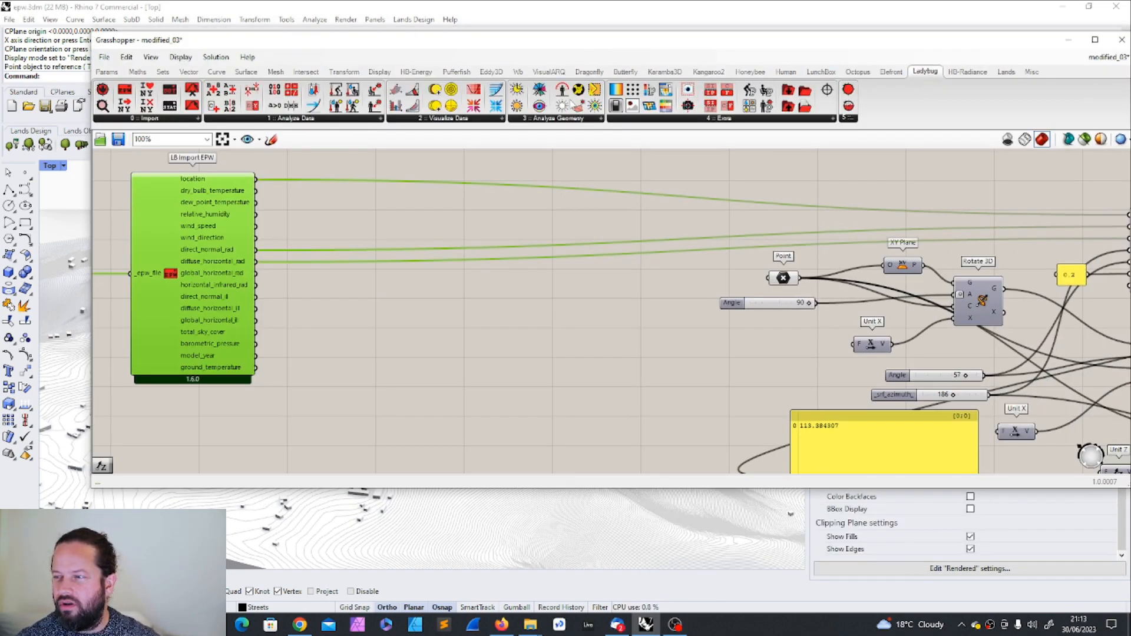
pyautogui.moveTo(472, 49); pyautogui.dragTo(400, 48)
pyautogui.click(253, 118)
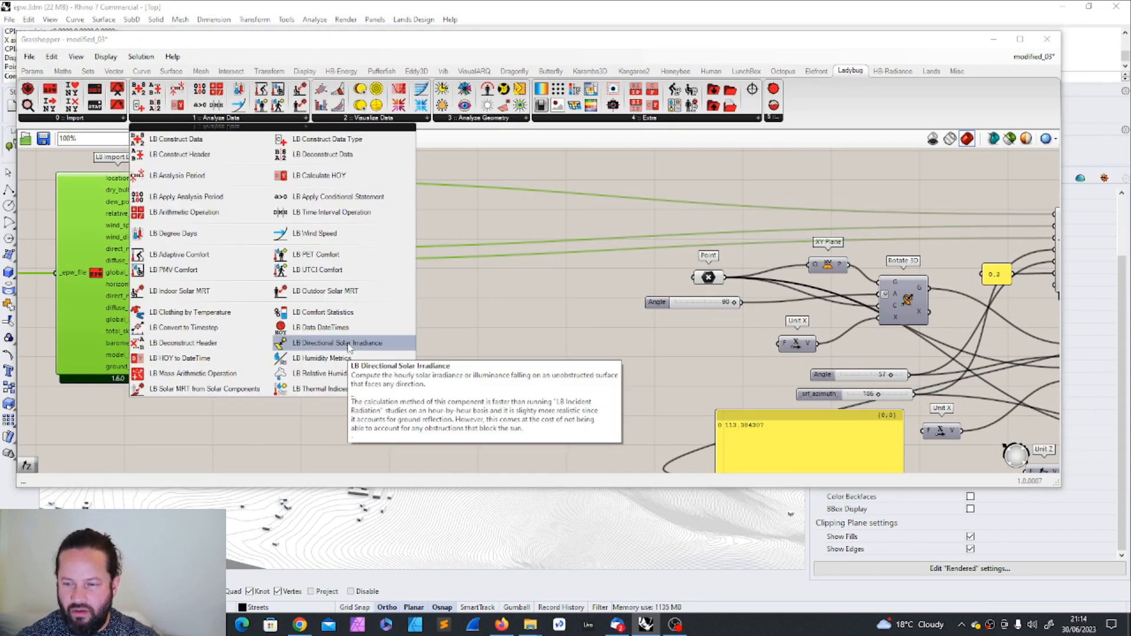
pyautogui.moveTo(349, 348); pyautogui.dragTo(437, 367)
pyautogui.scroll(-3, 461, 295)
pyautogui.scroll(3, 461, 297)
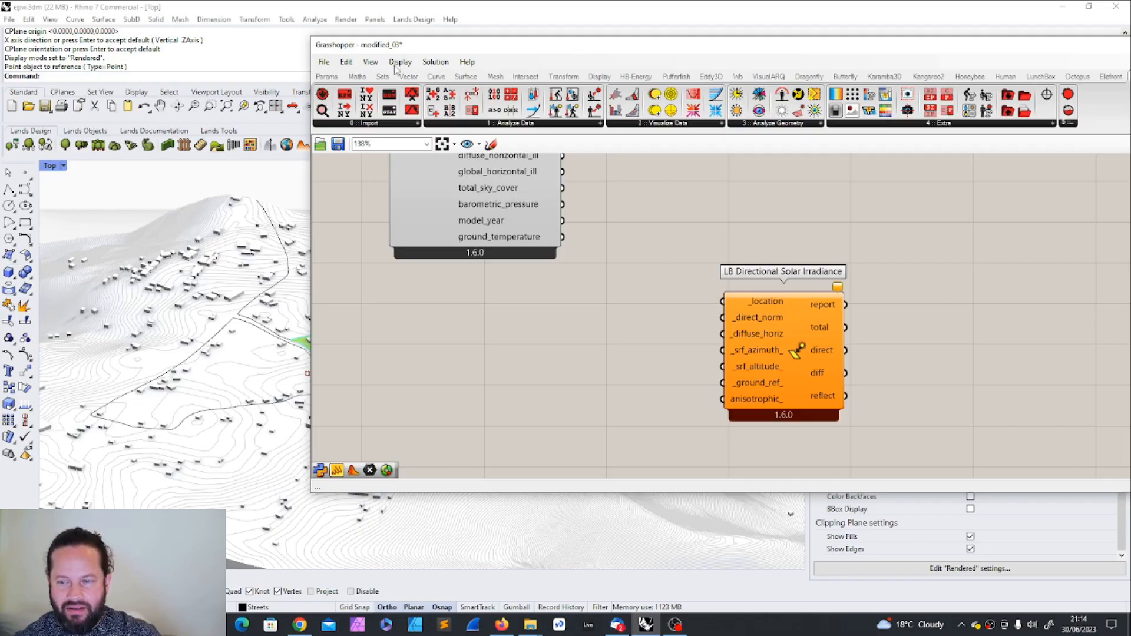
# Move the Grasshopper window aside and inspect the green site and its surroundings in the Rhino viewport.
pyautogui.moveTo(434, 46); pyautogui.dragTo(559, 56)
pyautogui.scroll(3, 353, 319)
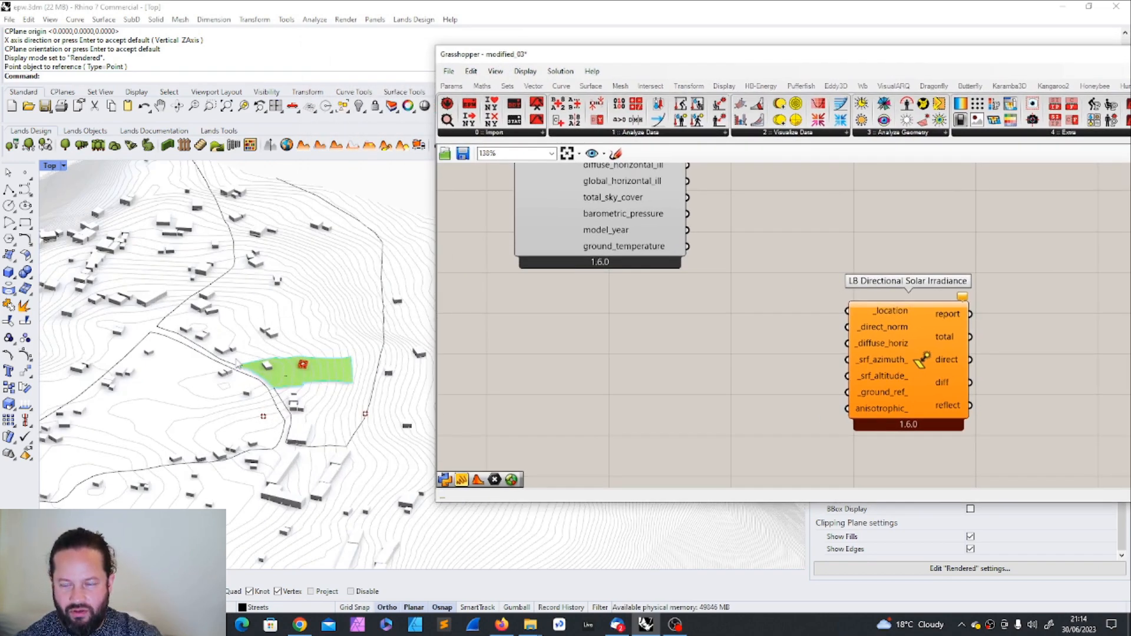
pyautogui.scroll(-3, 238, 361)
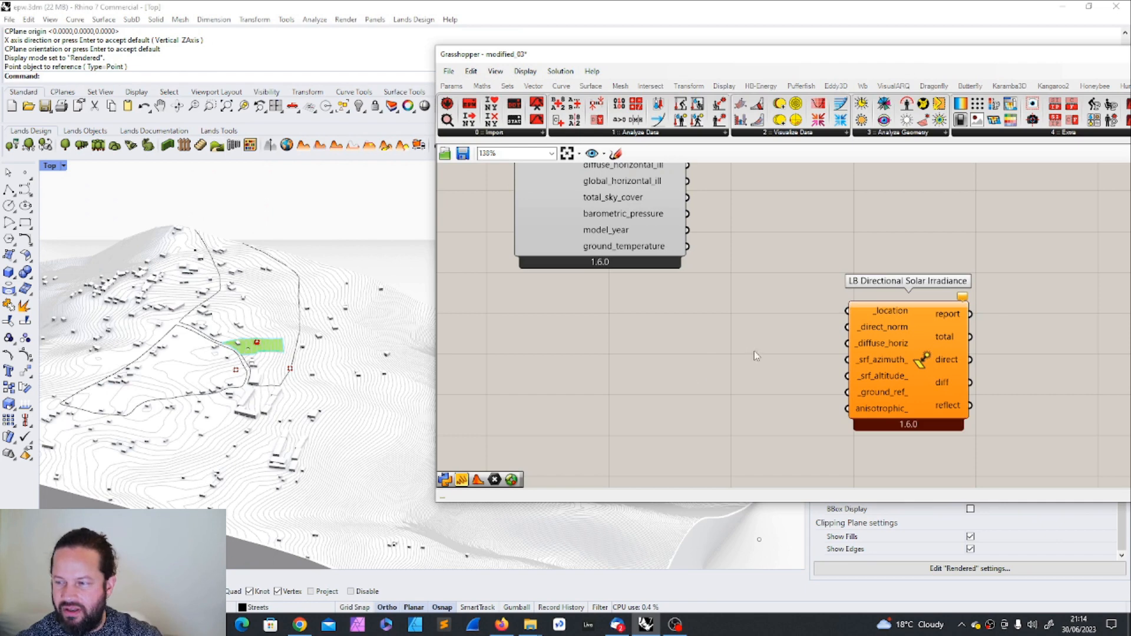
# Reposition the new LB Directional Solar Irradiance component and connect the location output of LB Import EPW to its _location input.
pyautogui.moveTo(885, 330); pyautogui.dragTo(953, 351)
pyautogui.click(876, 240)
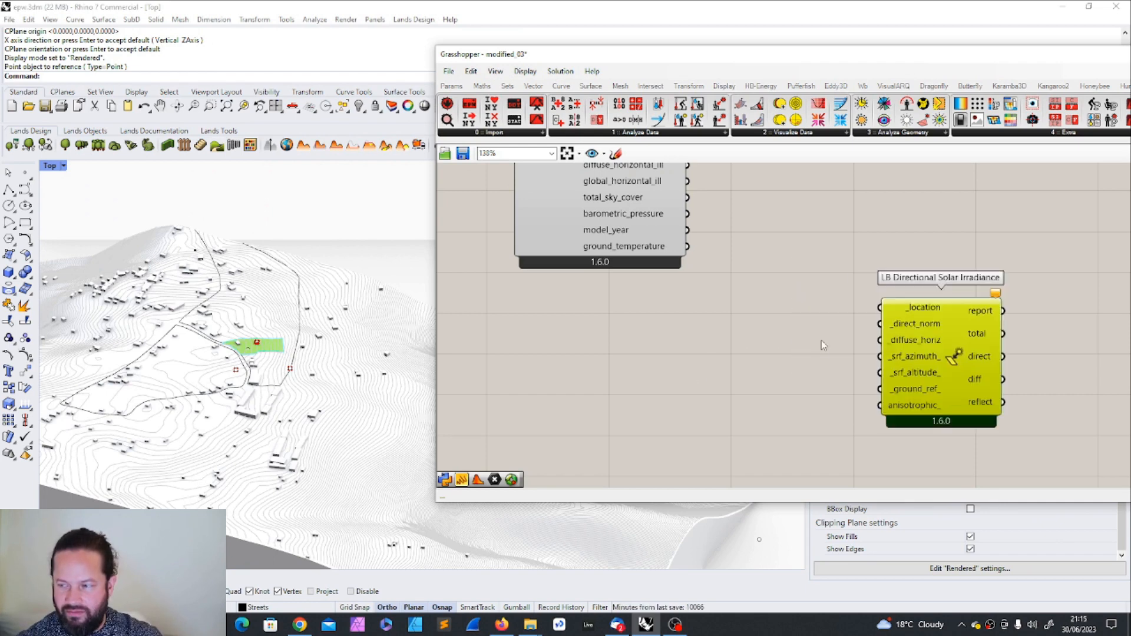
pyautogui.scroll(-3, 774, 344)
pyautogui.moveTo(740, 267); pyautogui.dragTo(902, 420)
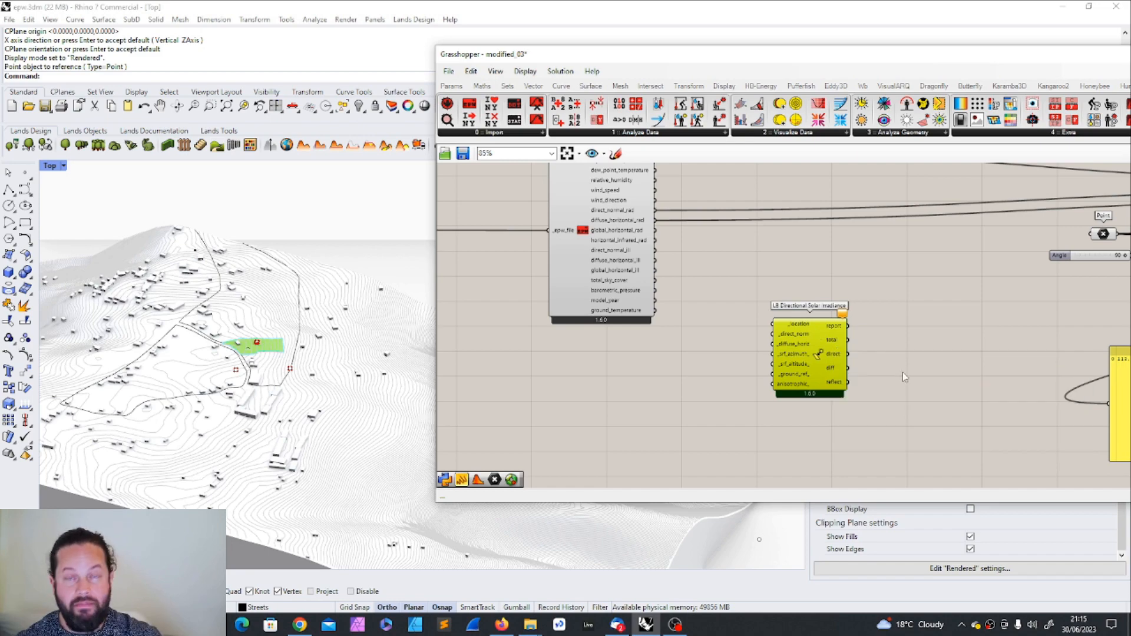
pyautogui.moveTo(734, 384); pyautogui.dragTo(707, 403, button='right')
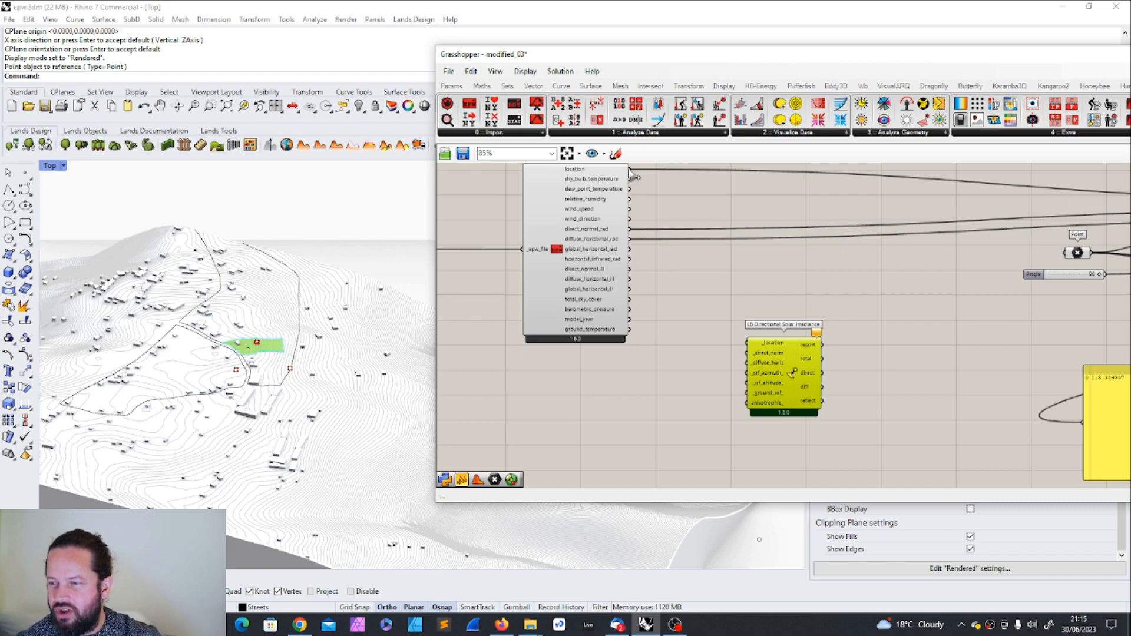
pyautogui.moveTo(630, 169); pyautogui.dragTo(746, 343)
pyautogui.scroll(-7, 682, 307)
pyautogui.scroll(8, 681, 240)
pyautogui.scroll(-6, 623, 293)
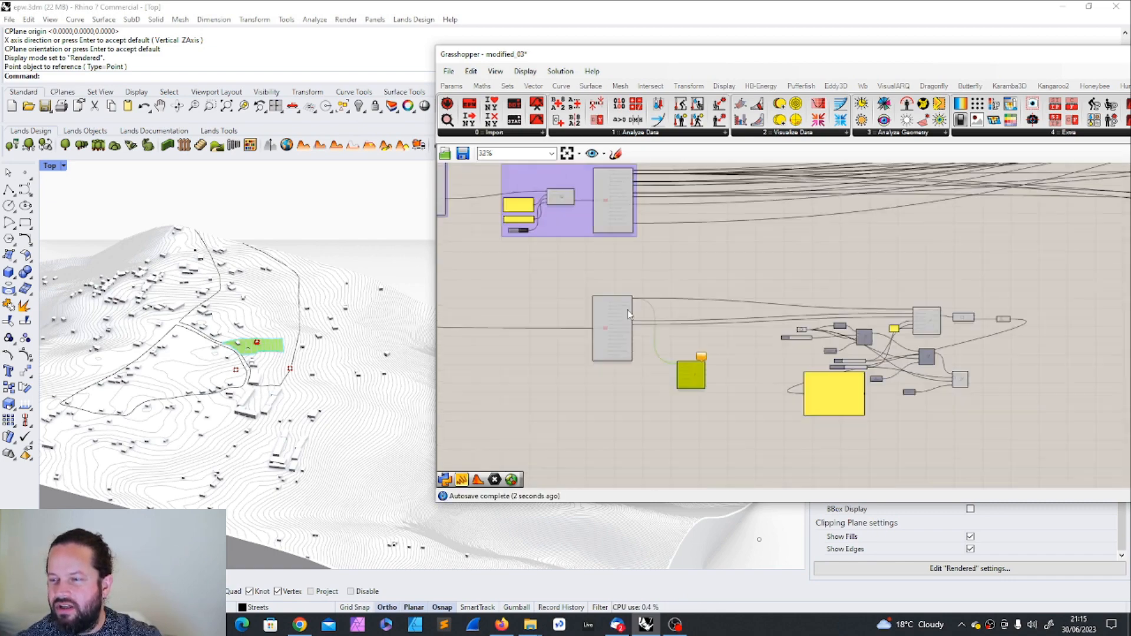
pyautogui.scroll(7, 626, 318)
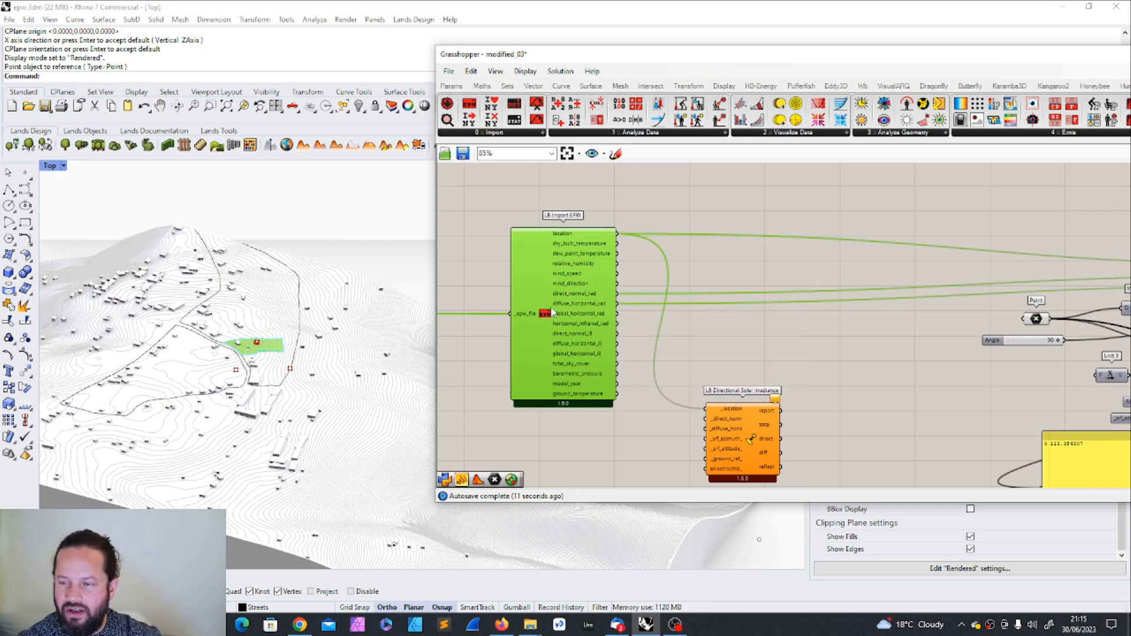
# Move the existing group of solar analysis components farther away from LB Import EPW to free space for the new component.
pyautogui.moveTo(540, 292); pyautogui.dragTo(523, 299)
pyautogui.scroll(1, 740, 435)
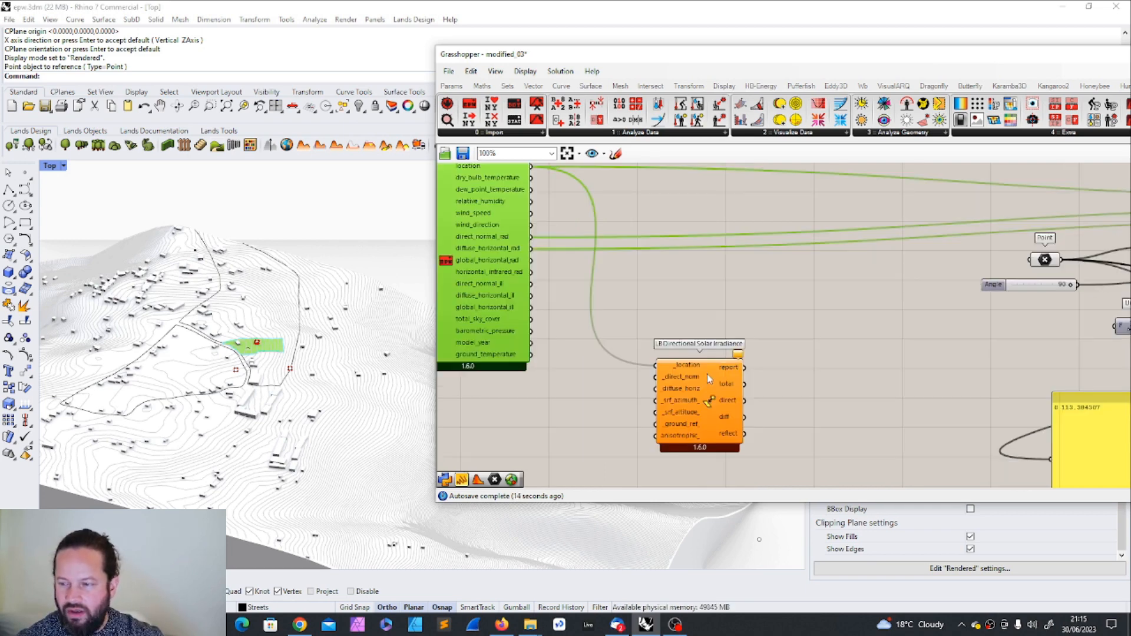
pyautogui.moveTo(707, 374); pyautogui.dragTo(756, 367)
pyautogui.scroll(-6, 611, 294)
pyautogui.moveTo(716, 236); pyautogui.dragTo(978, 375)
pyautogui.moveTo(804, 307); pyautogui.dragTo(893, 250)
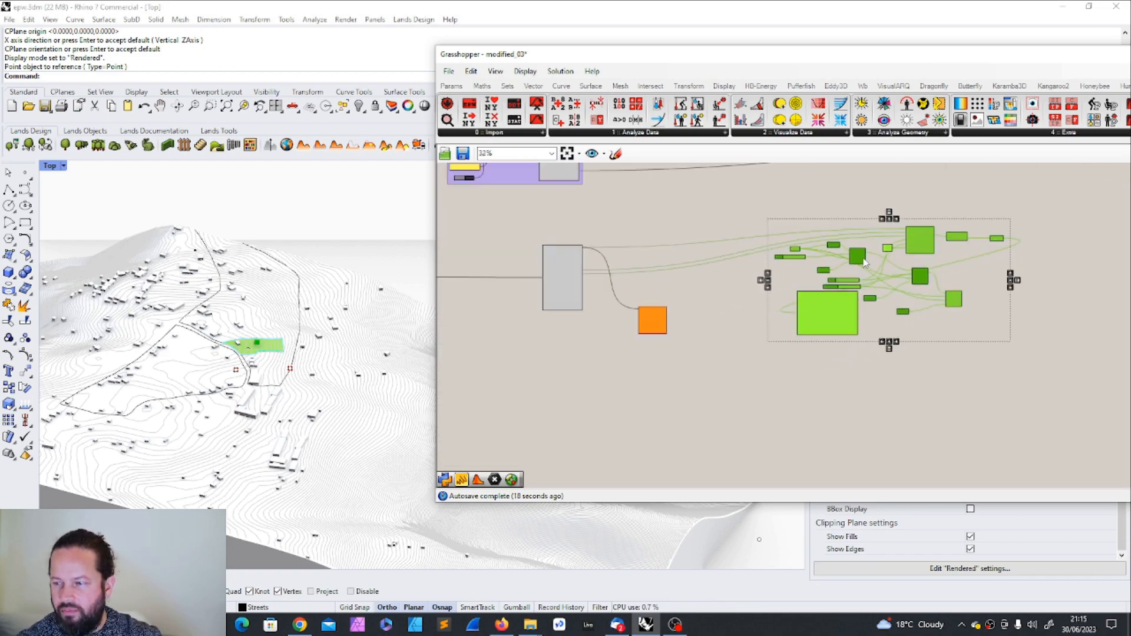
pyautogui.click(707, 312)
# Disconnect the location, direct normal and diffuse horizontal inputs of the existing LB Directional Solar Irradiance component.
pyautogui.scroll(8, 990, 202)
pyautogui.rightClick(828, 227)
pyautogui.rightClick(829, 242)
pyautogui.moveTo(896, 290)
pyautogui.click(784, 295)
pyautogui.scroll(-5, 682, 222)
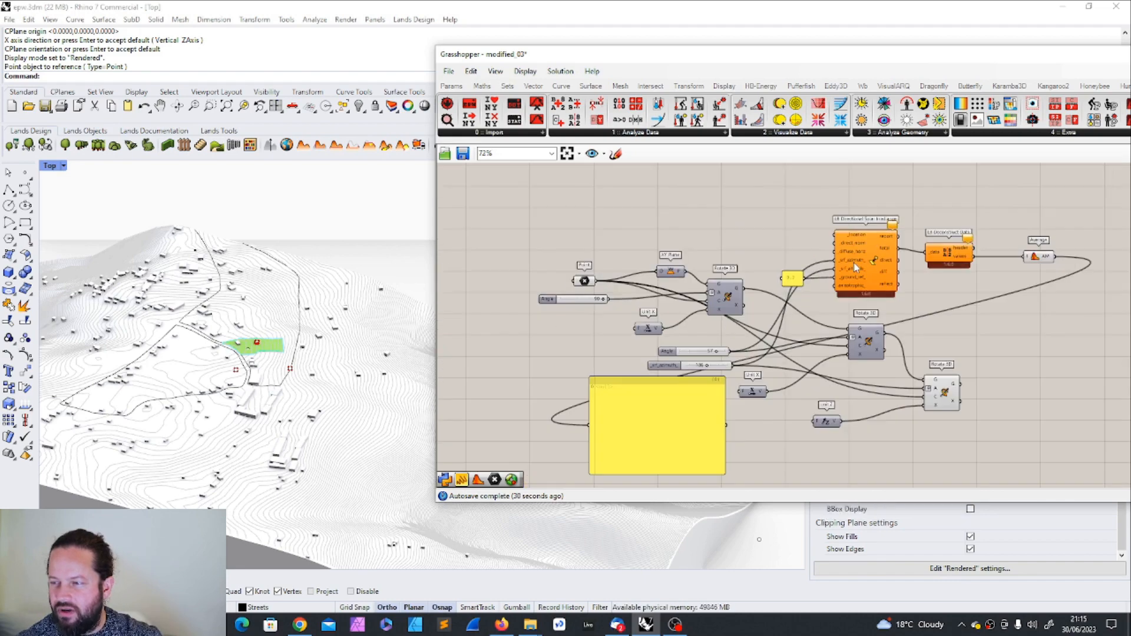
# Align the new LB Directional Solar Irradiance component beside LB Import EPW with their location ports level.
pyautogui.scroll(-5, 683, 236)
pyautogui.moveTo(601, 313); pyautogui.dragTo(611, 283)
pyautogui.scroll(8, 555, 294)
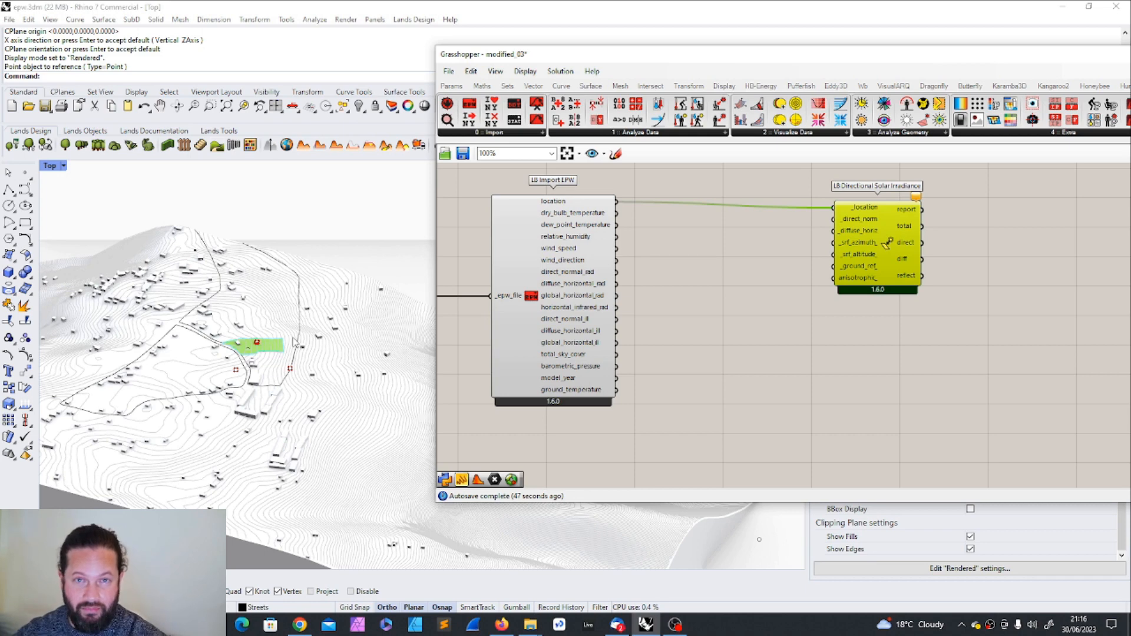
pyautogui.scroll(-3, 691, 291)
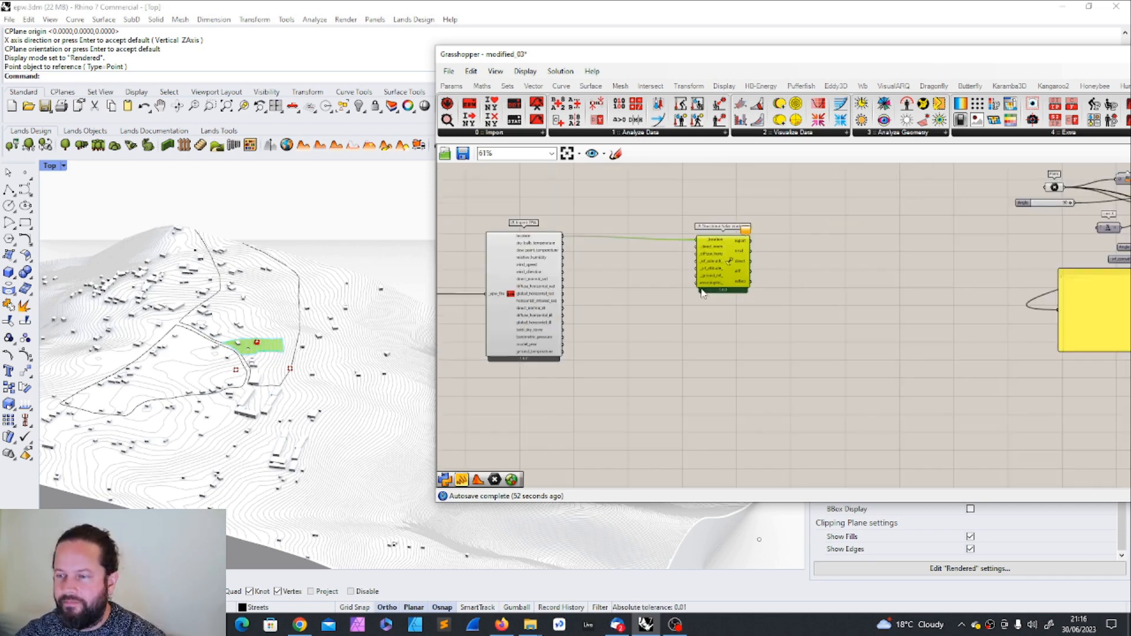
pyautogui.click(504, 263)
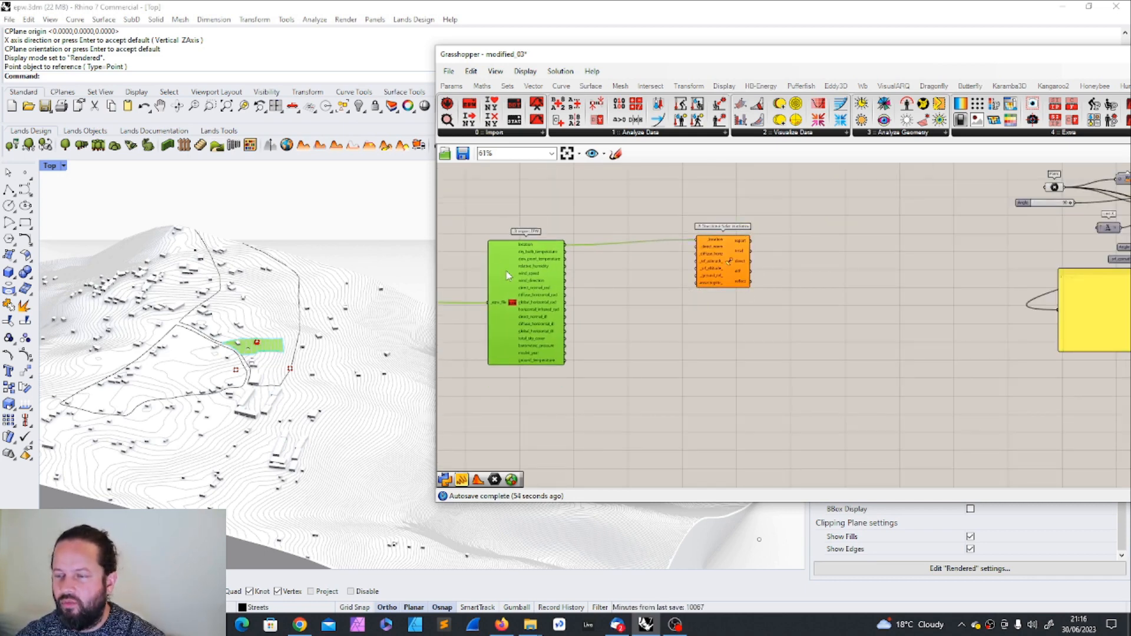
pyautogui.moveTo(504, 259)
pyautogui.mouseDown()
pyautogui.moveTo(508, 271)
pyautogui.moveTo(507, 257)
pyautogui.mouseUp()
pyautogui.moveTo(727, 255); pyautogui.dragTo(692, 250)
pyautogui.click(630, 190)
pyautogui.scroll(3, 629, 189)
pyautogui.scroll(-3, 730, 284)
pyautogui.scroll(3, 625, 302)
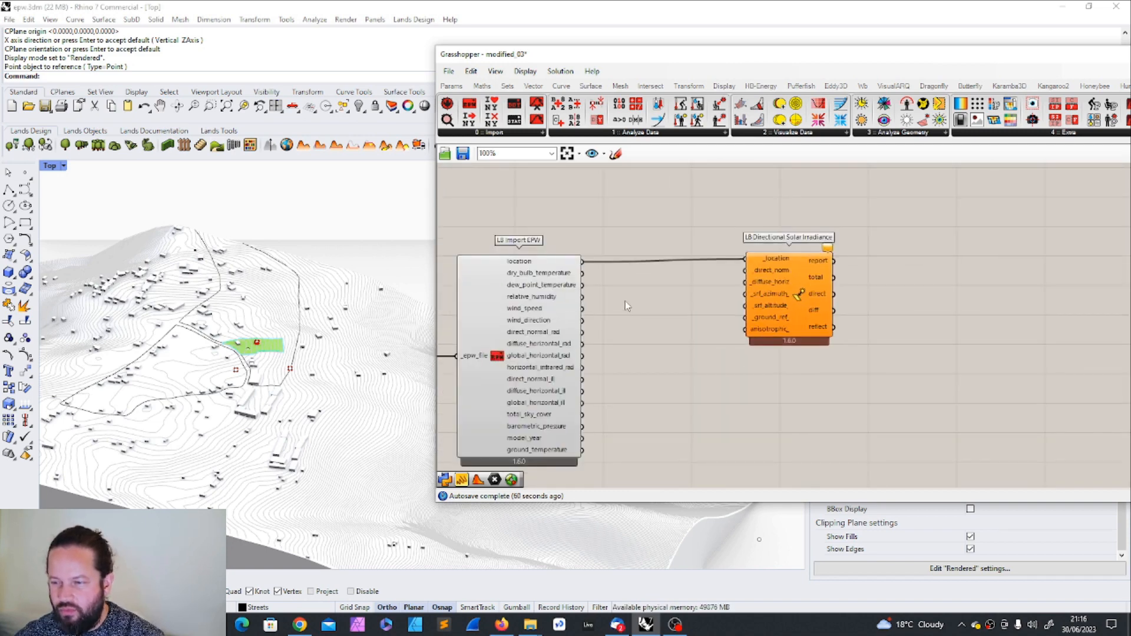
# Connect direct_normal_rad to _direct_norm and diffuse_horizontal_rad to _diffuse_horiz on the new LB Directional Solar Irradiance component.
pyautogui.moveTo(583, 332); pyautogui.dragTo(746, 271)
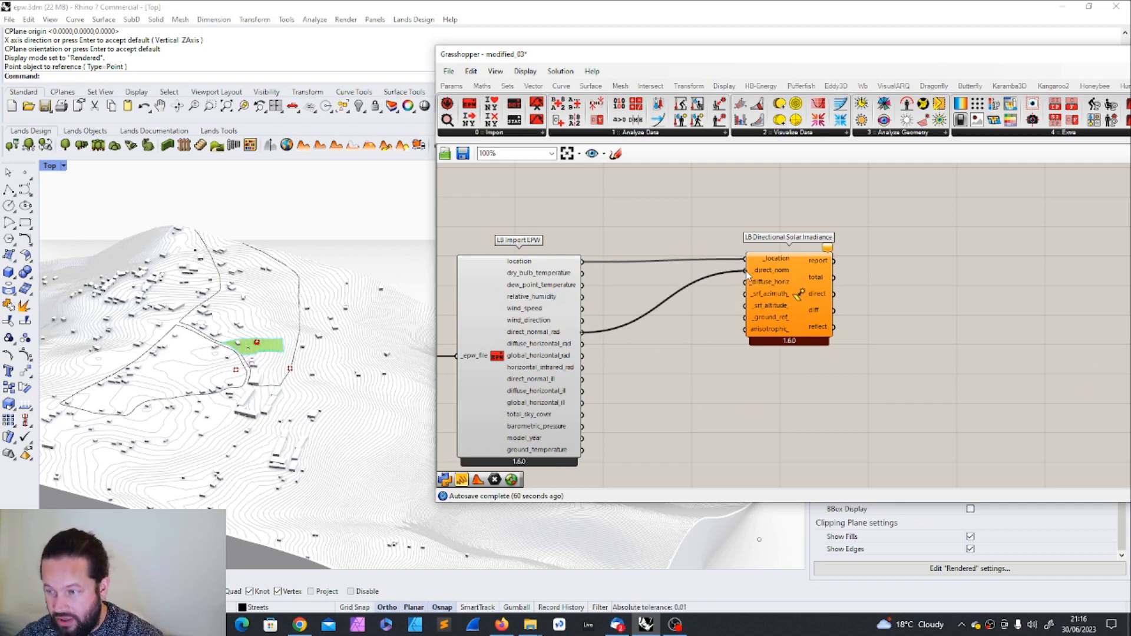
pyautogui.moveTo(582, 343); pyautogui.dragTo(760, 344)
pyautogui.scroll(-3, 627, 283)
pyautogui.scroll(2, 784, 314)
pyautogui.click(806, 307)
pyautogui.click(683, 246)
# Copy the existing yellow panel beside the new LB Directional Solar Irradiance component and connect the total output to it.
pyautogui.scroll(-6, 682, 245)
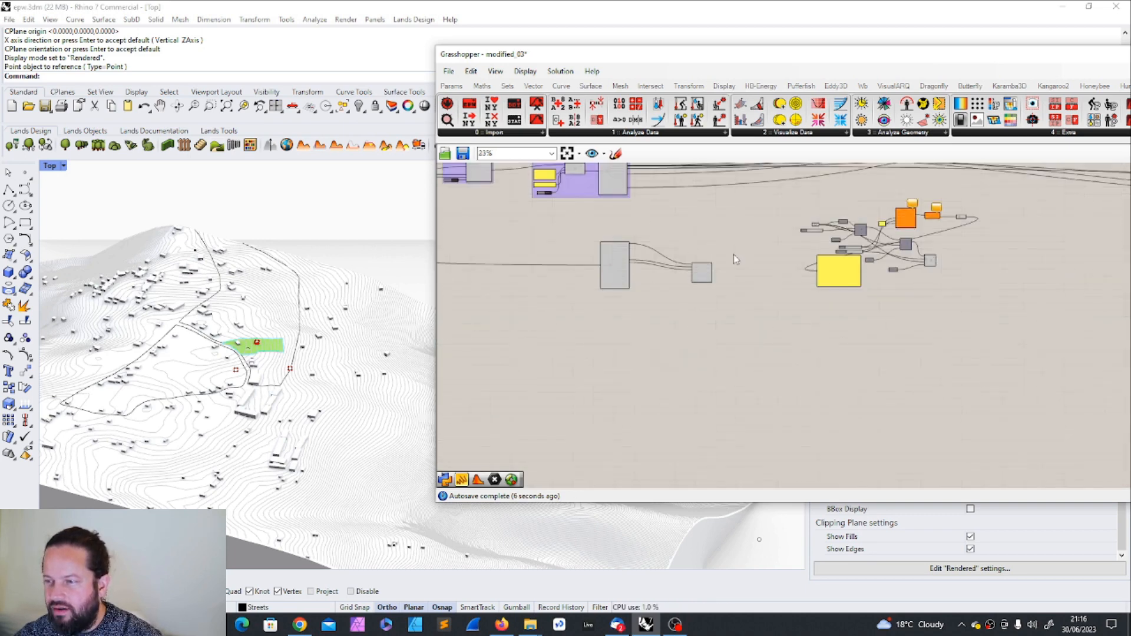
pyautogui.scroll(4, 765, 267)
pyautogui.scroll(2, 827, 287)
pyautogui.click(949, 274)
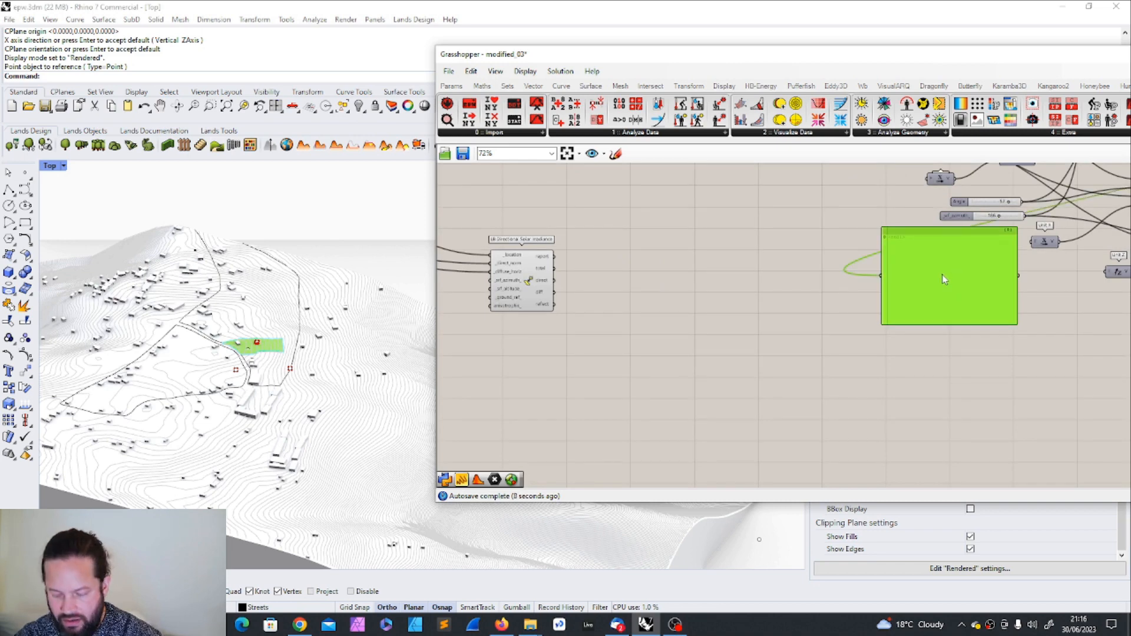
pyautogui.scroll(3, 943, 275)
pyautogui.moveTo(736, 283); pyautogui.dragTo(785, 272)
pyautogui.moveTo(578, 270); pyautogui.dragTo(715, 284)
pyautogui.scroll(-1, 670, 313)
pyautogui.moveTo(844, 262); pyautogui.dragTo(777, 281, button='right')
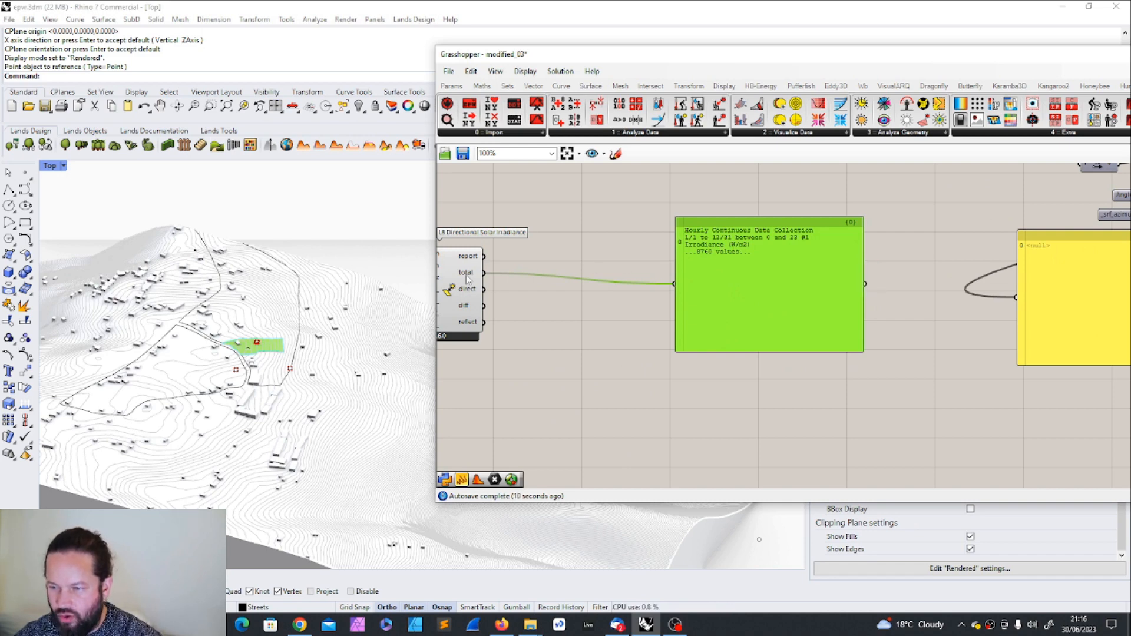
# Examine the outputs and optional inputs of the new LB Directional Solar Irradiance component, including the ground reflectance description, and the surrounding definition.
pyautogui.click(534, 308)
pyautogui.moveTo(534, 309); pyautogui.dragTo(619, 306, button='right')
pyautogui.scroll(3, 491, 300)
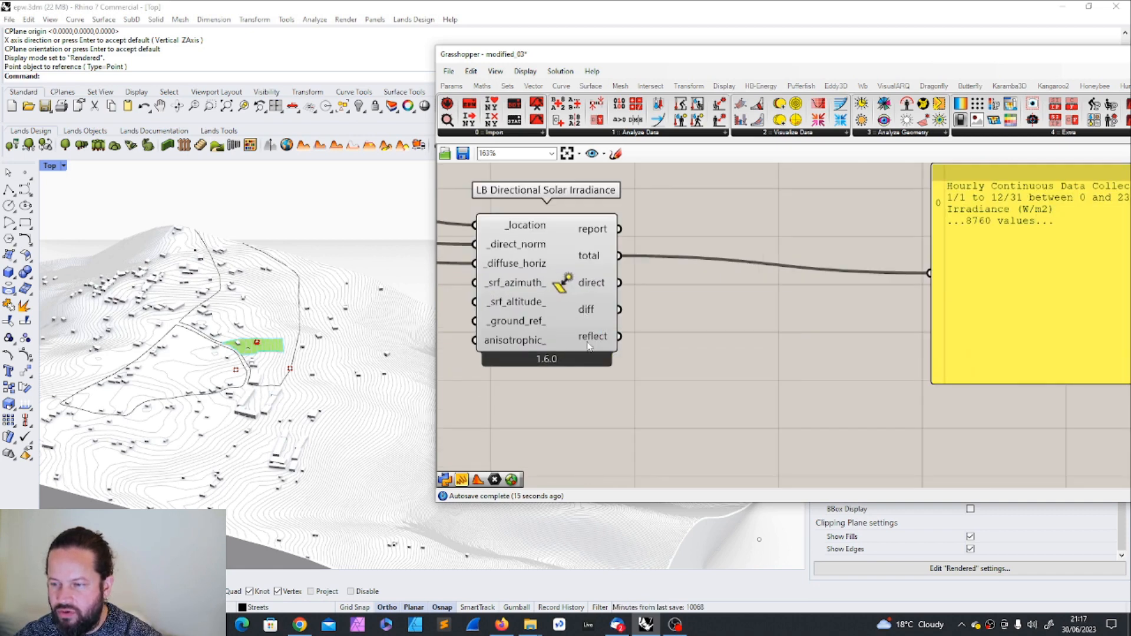
pyautogui.moveTo(592, 341); pyautogui.dragTo(698, 318, button='right')
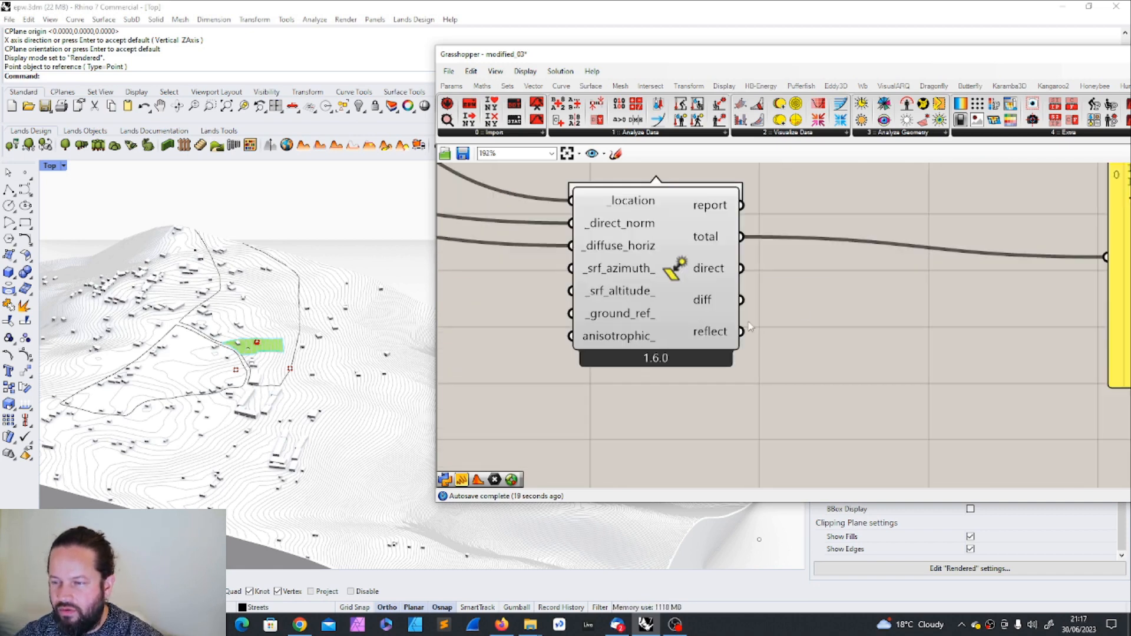
pyautogui.scroll(-3, 709, 316)
pyautogui.scroll(3, 709, 316)
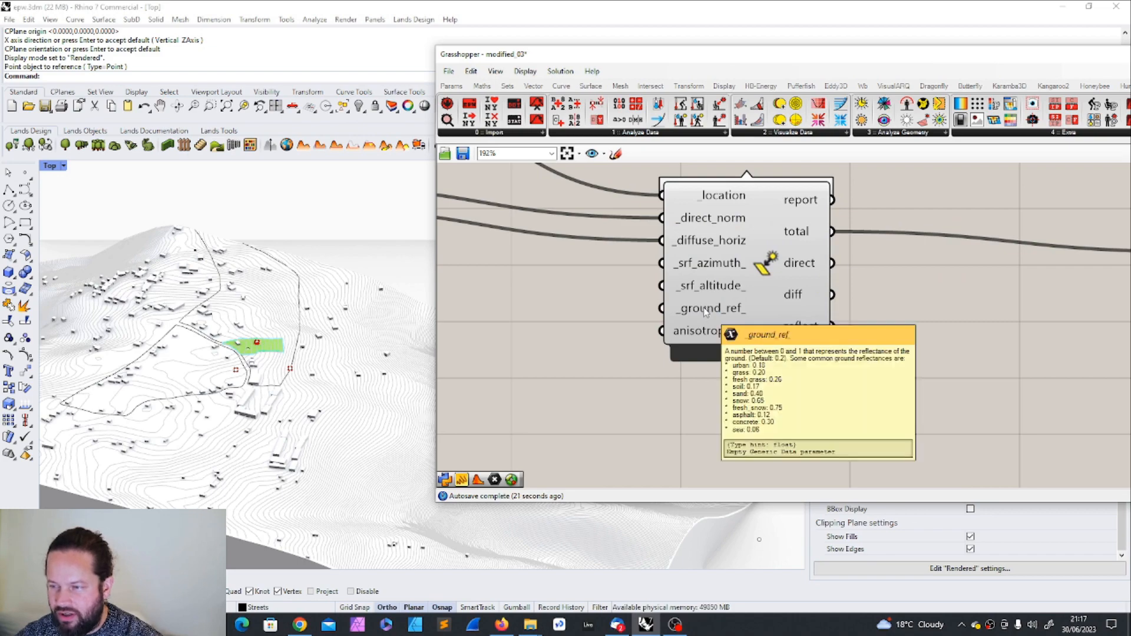
pyautogui.scroll(-6, 706, 312)
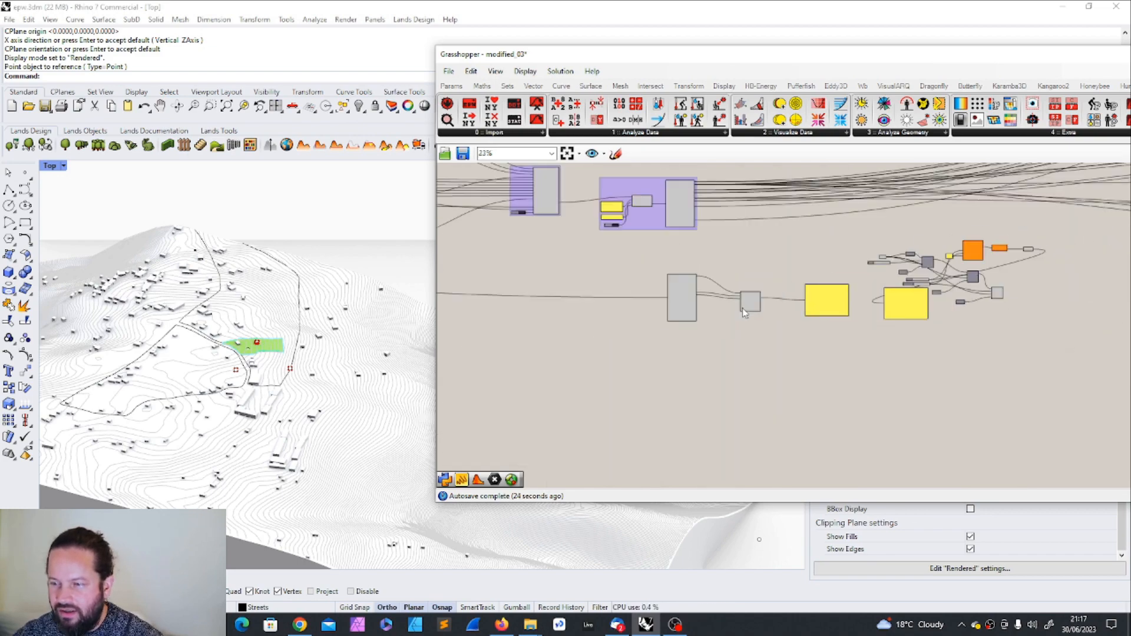
pyautogui.scroll(3, 592, 313)
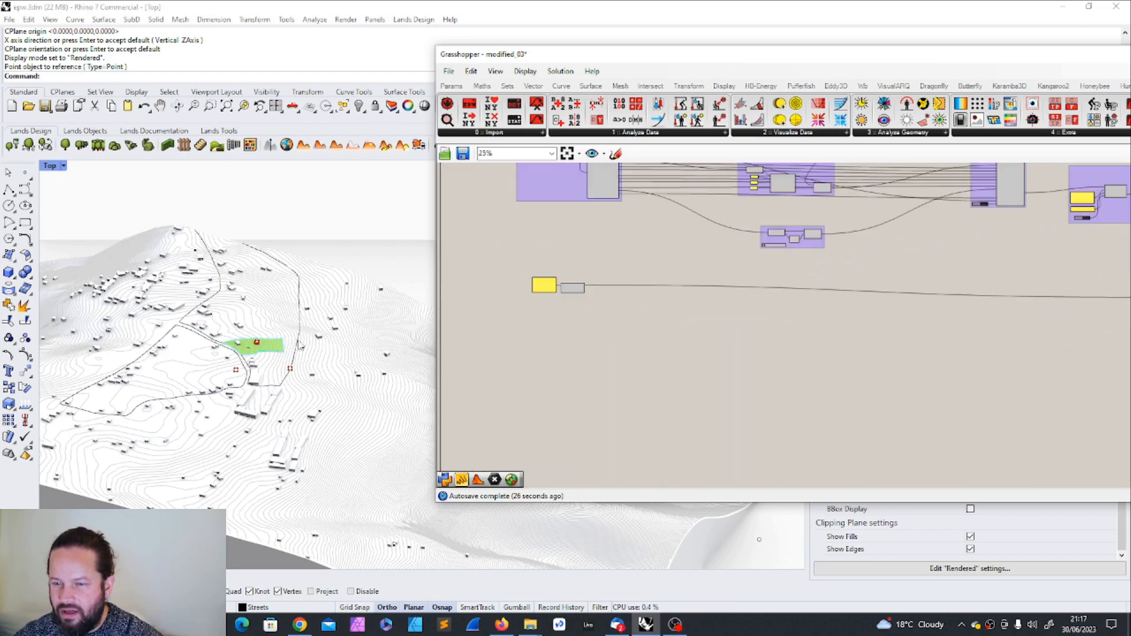
pyautogui.scroll(-3, 728, 333)
pyautogui.scroll(9, 819, 323)
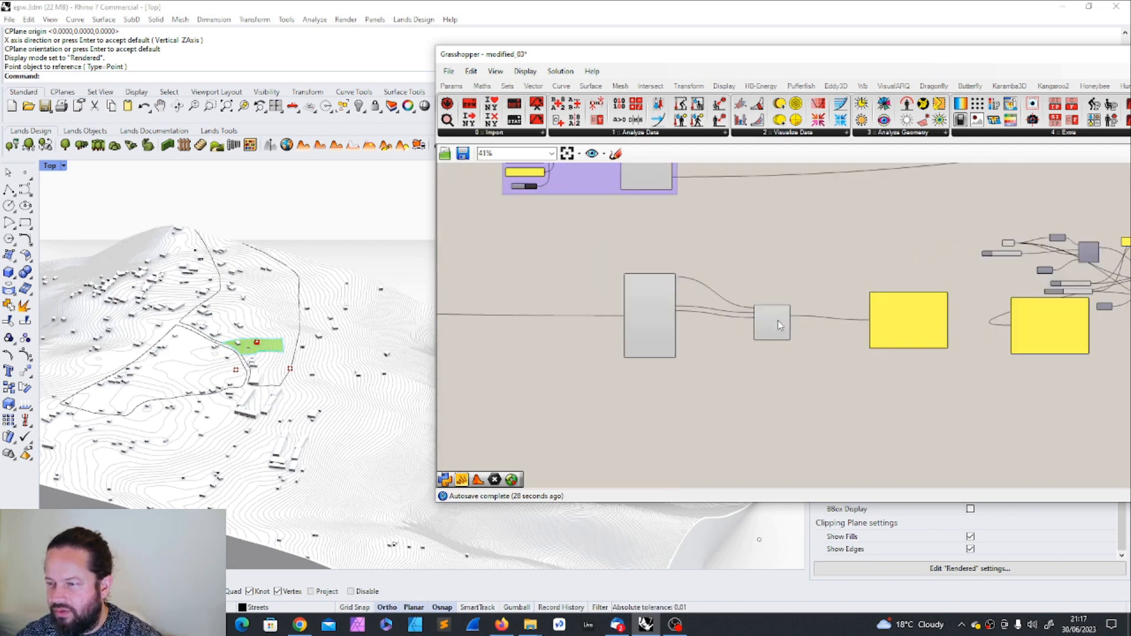
# Add a number slider set to 0.2 and connect it to the _ground_ref_ input of the new LB Directional Solar Irradiance component.
pyautogui.doubleClick(663, 325)
pyautogui.write('0')
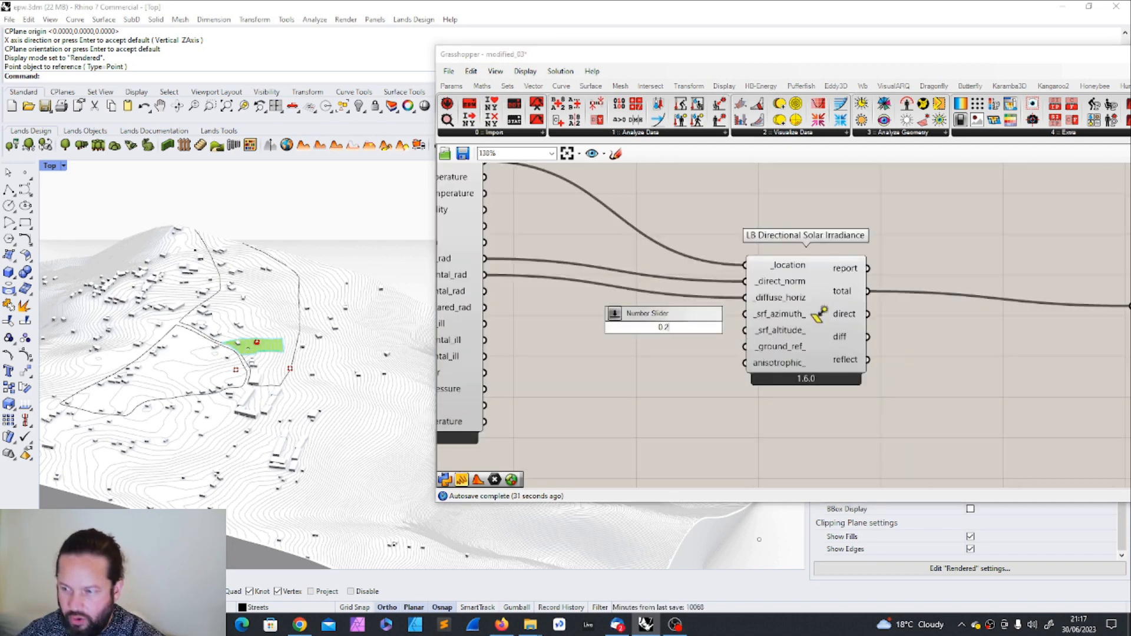
pyautogui.write('.2')
pyautogui.press('Return')
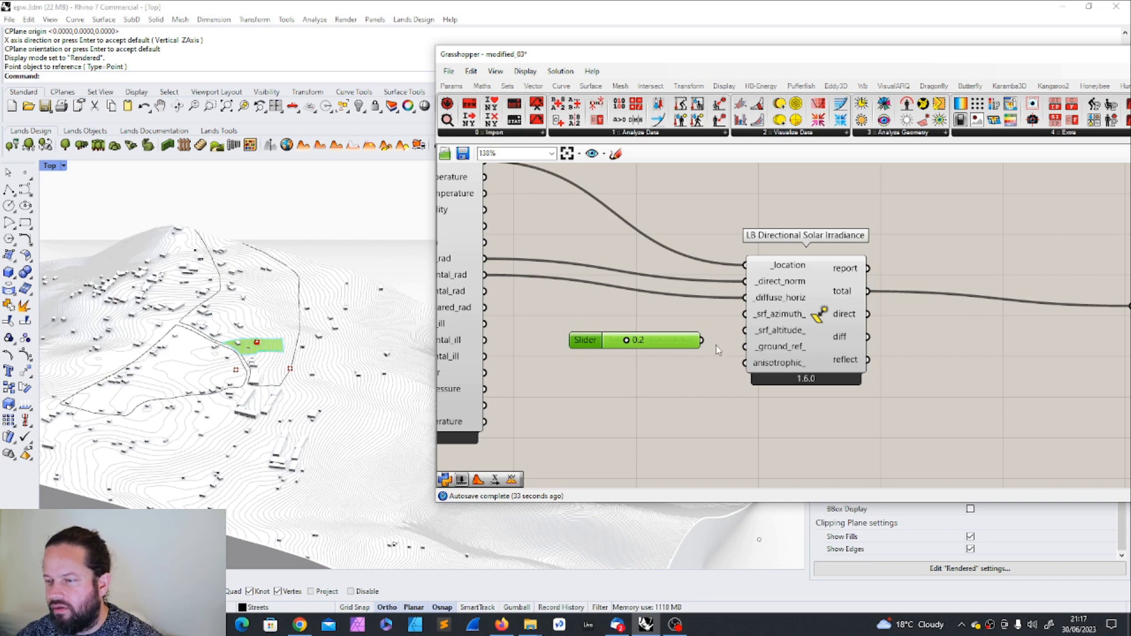
pyautogui.moveTo(702, 341); pyautogui.dragTo(772, 352)
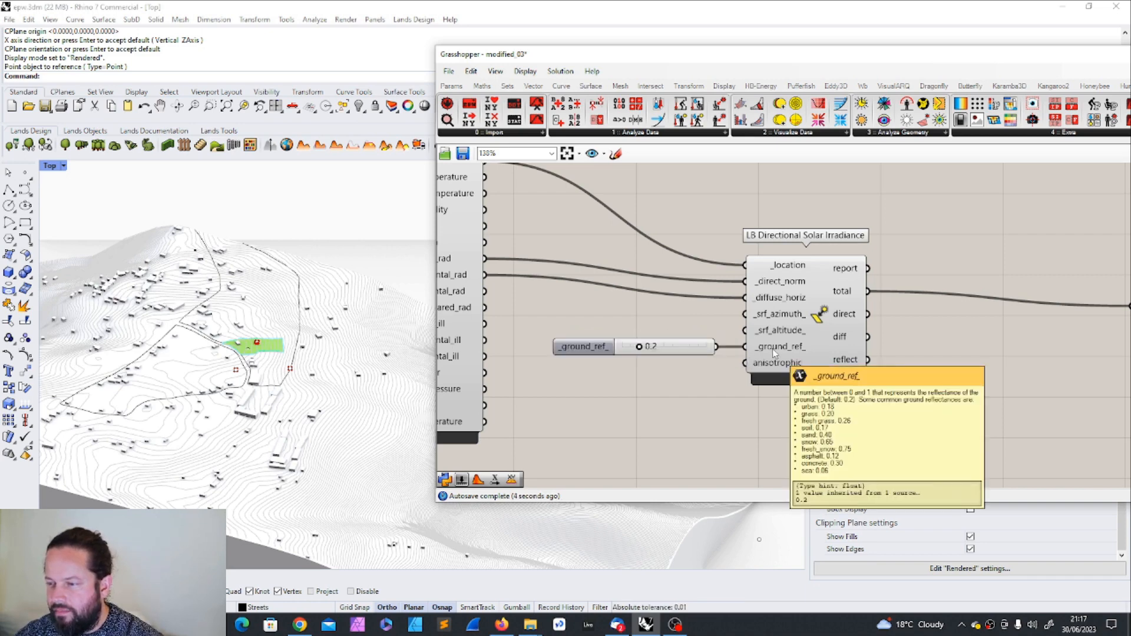
pyautogui.moveTo(674, 350); pyautogui.dragTo(679, 350)
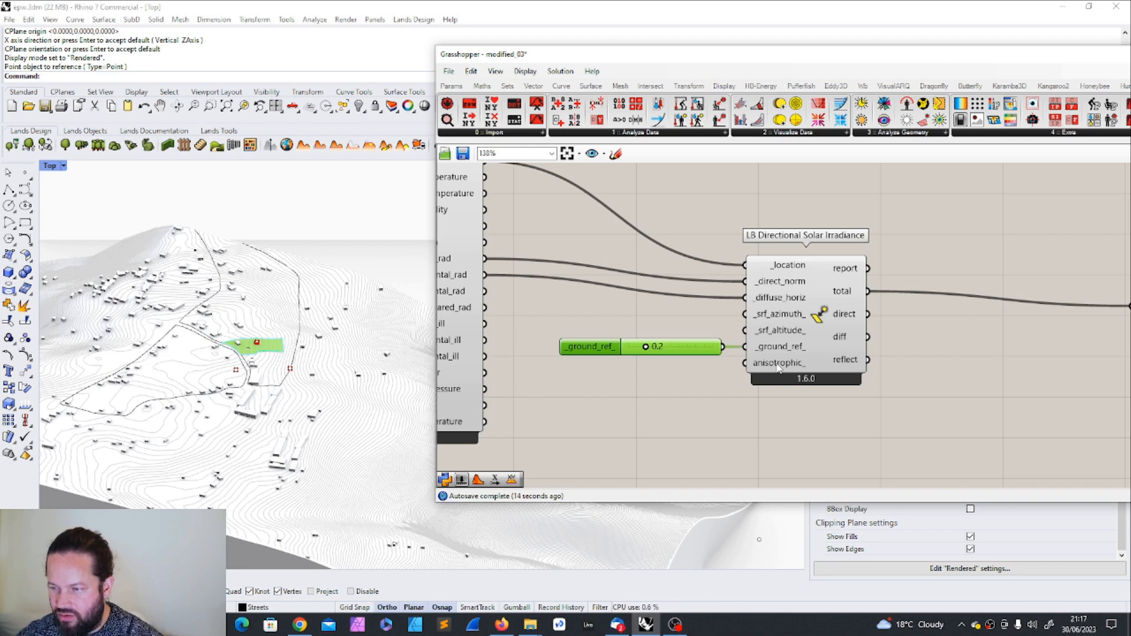
# Place an LB Deconstruct Data component beside the new LB Directional Solar Irradiance component and connect the total output to _data.
pyautogui.moveTo(778, 368)
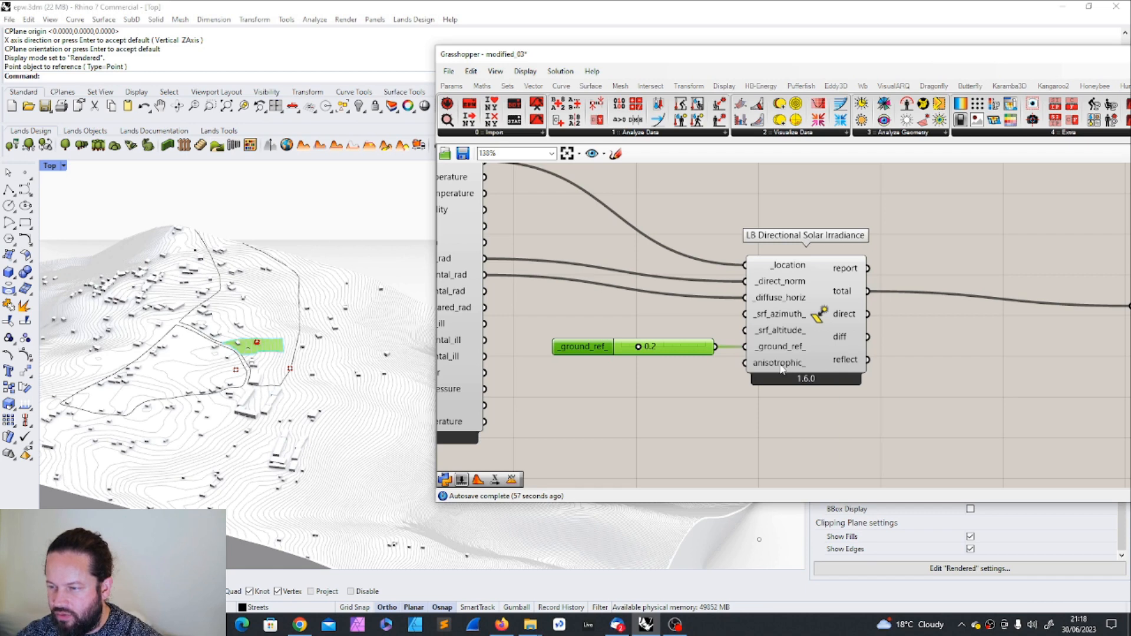
pyautogui.click(770, 409)
pyautogui.moveTo(769, 409); pyautogui.dragTo(665, 392, button='right')
pyautogui.moveTo(674, 350)
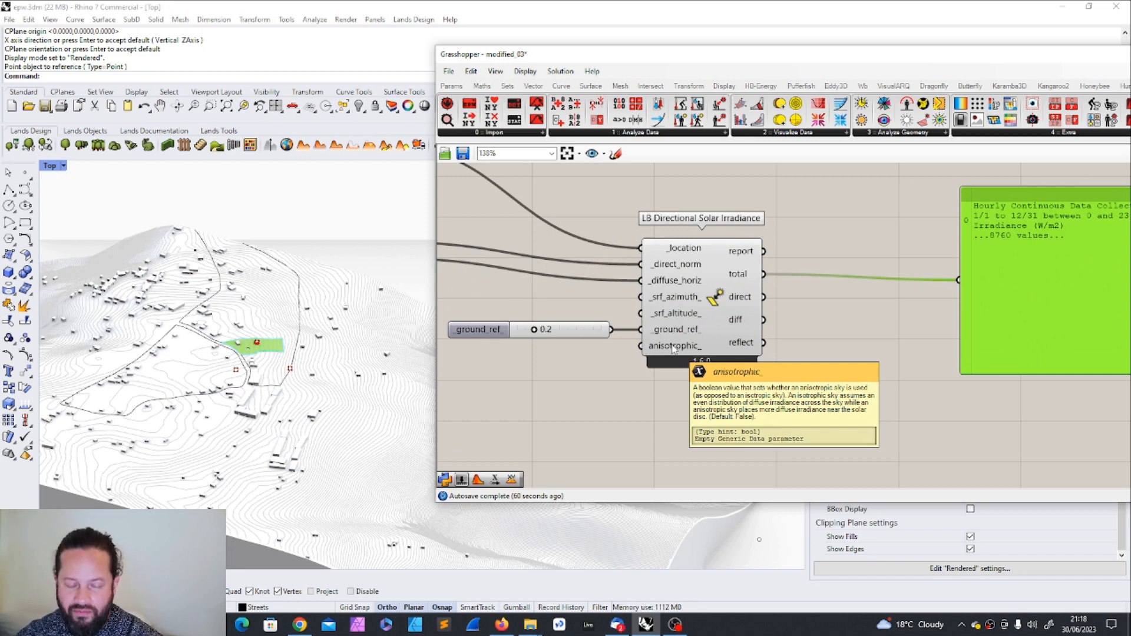
pyautogui.scroll(-2, 882, 291)
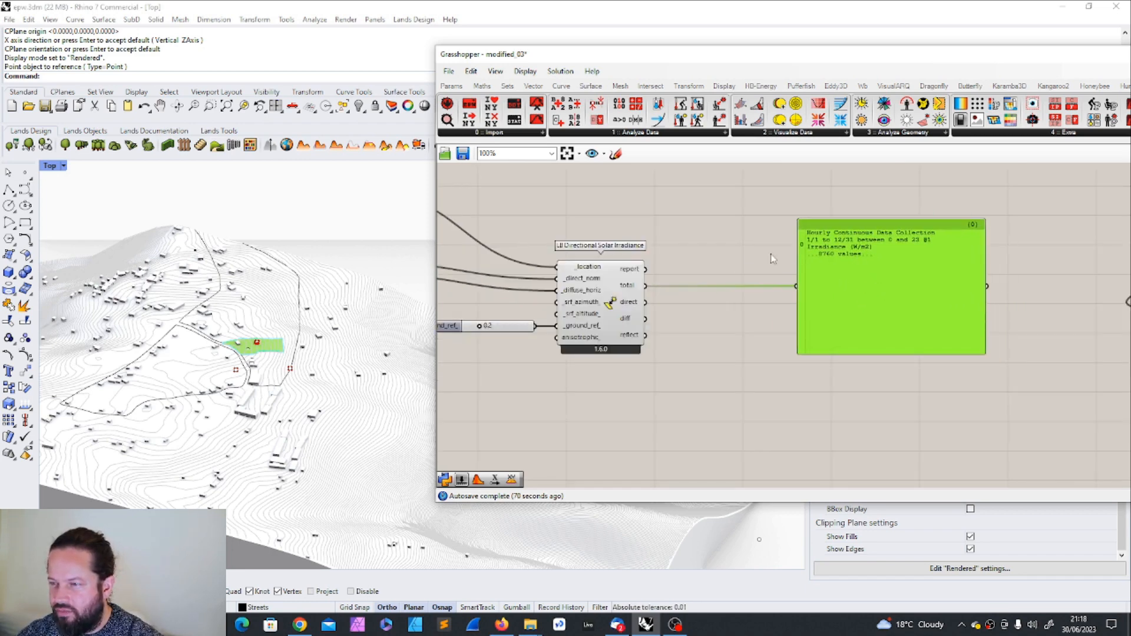
pyautogui.moveTo(849, 270); pyautogui.dragTo(882, 270)
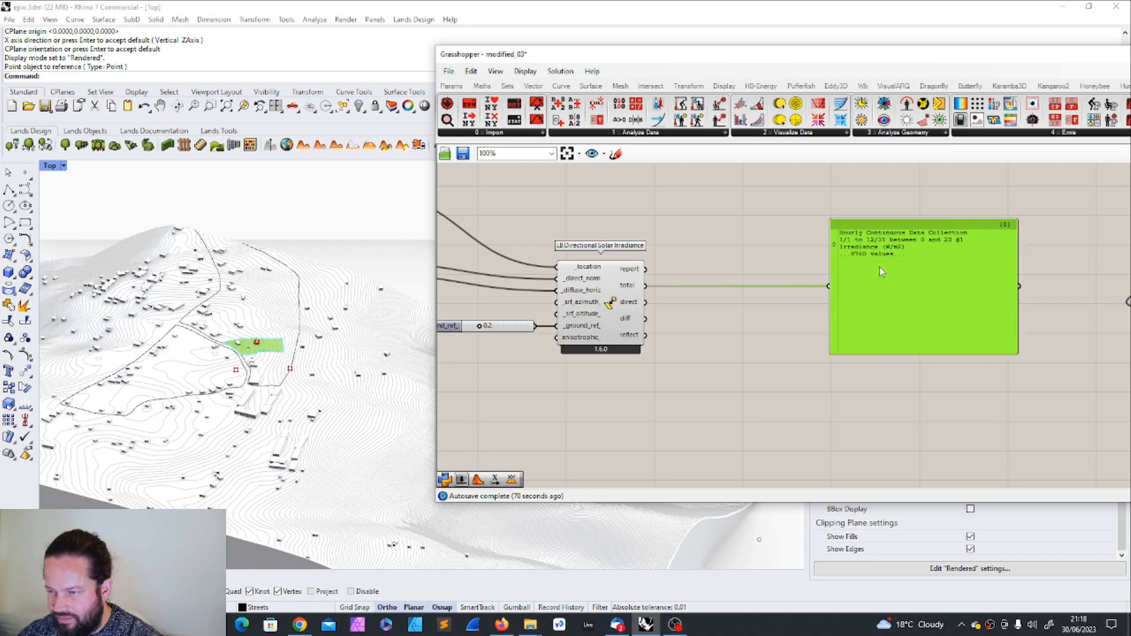
pyautogui.click(659, 134)
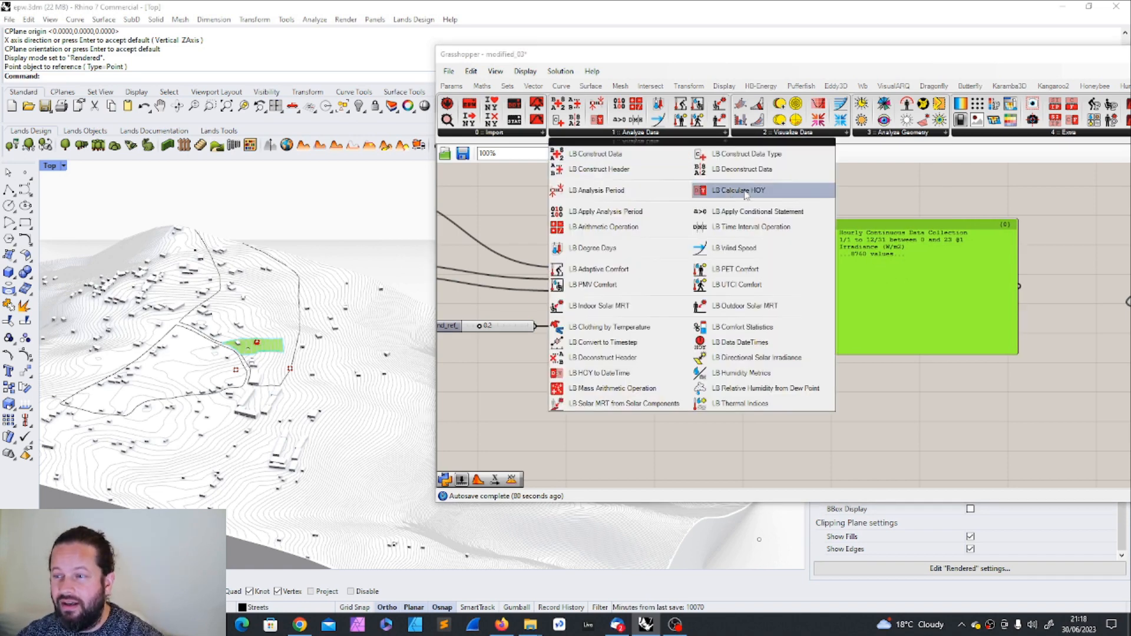
pyautogui.moveTo(742, 169); pyautogui.dragTo(730, 329)
pyautogui.scroll(3, 731, 328)
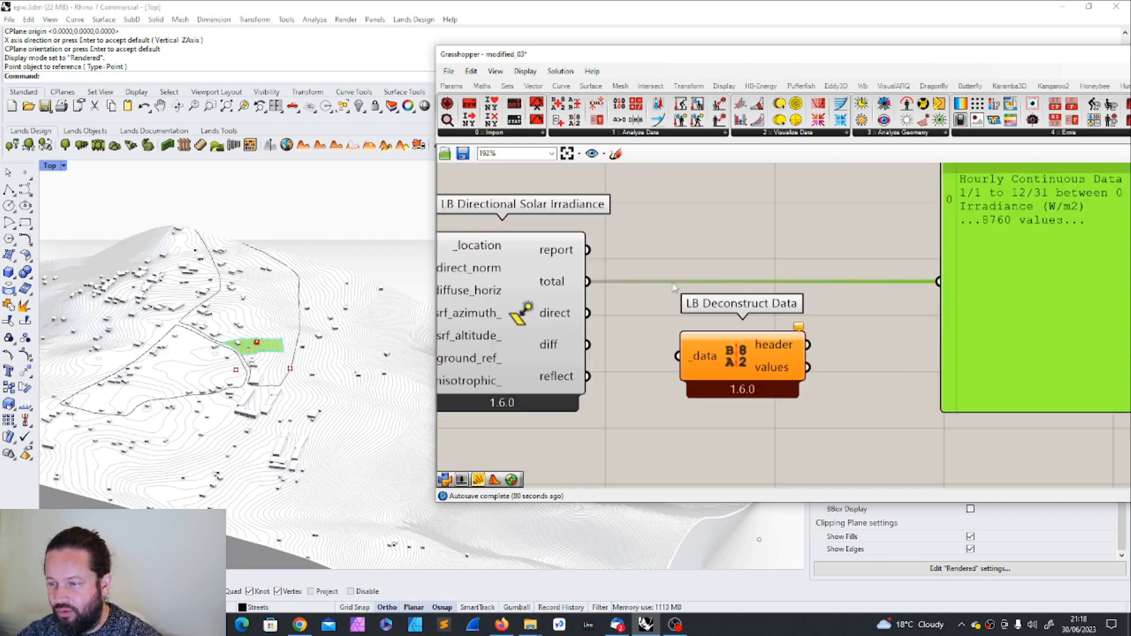
pyautogui.moveTo(587, 282); pyautogui.dragTo(738, 281)
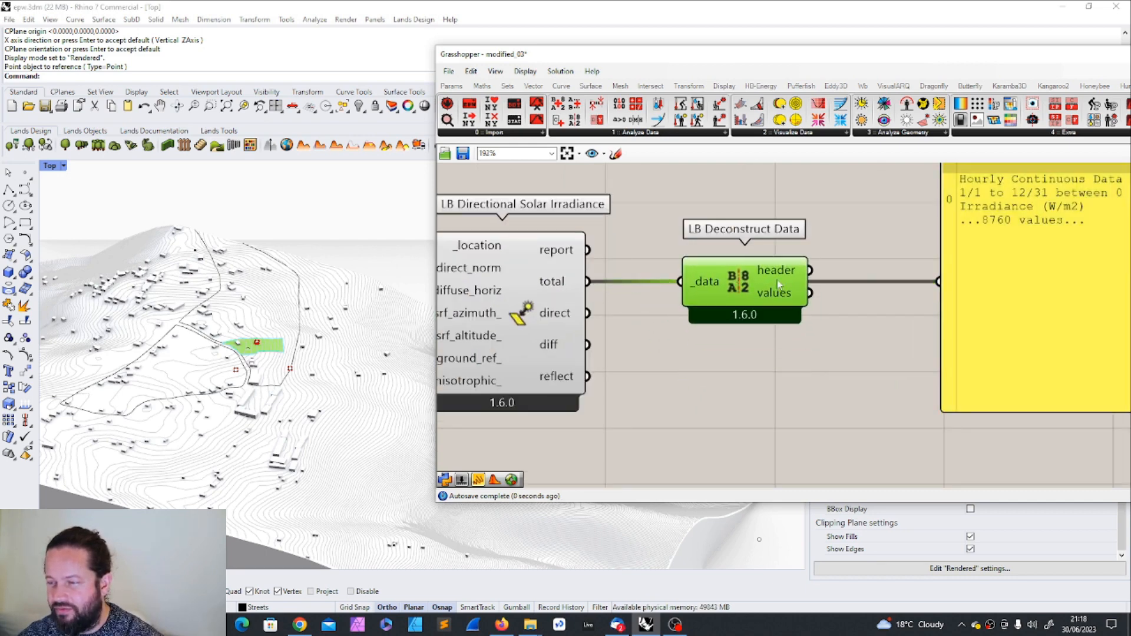
# Move LB Deconstruct Data slightly upward and delete the panel connected to the total output.
pyautogui.scroll(-4, 744, 259)
pyautogui.moveTo(733, 268); pyautogui.dragTo(609, 263, button='right')
pyautogui.scroll(1, 608, 263)
pyautogui.moveTo(608, 263); pyautogui.dragTo(609, 232)
pyautogui.click(806, 213)
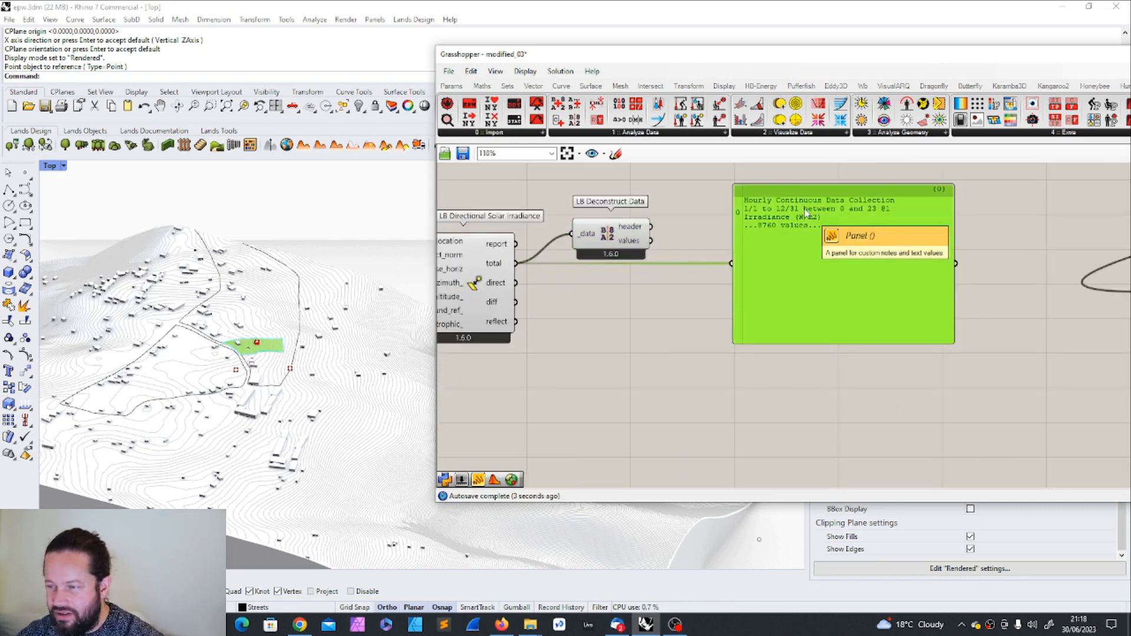
pyautogui.press('Delete')
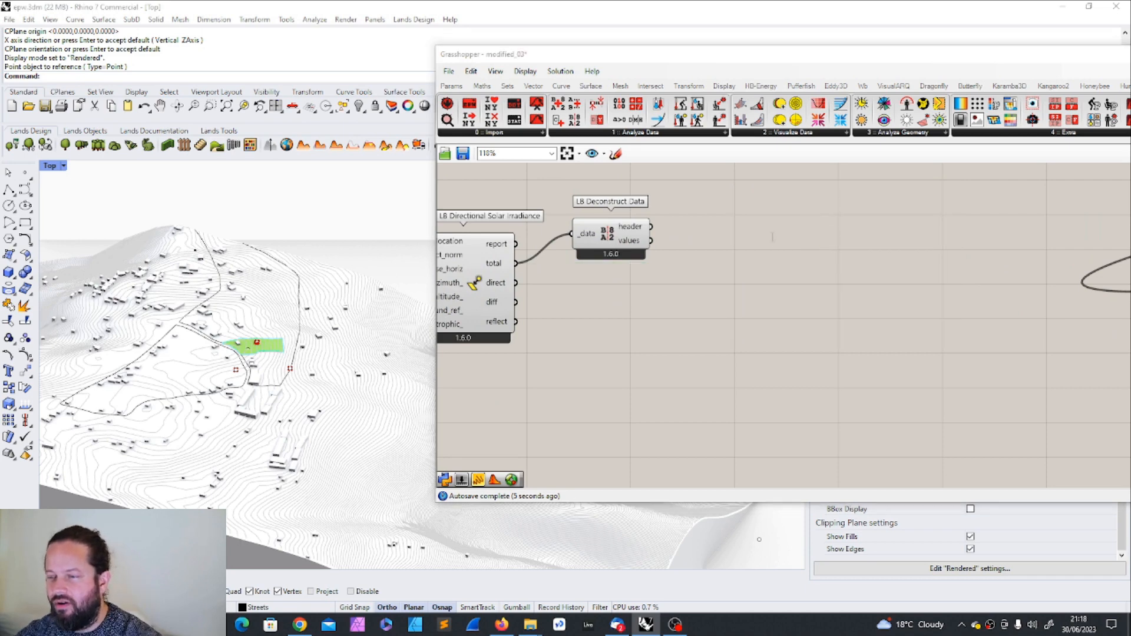
# Add a panel fed by the values output of LB Deconstruct Data and enlarge it in height and width.
pyautogui.doubleClick(772, 236)
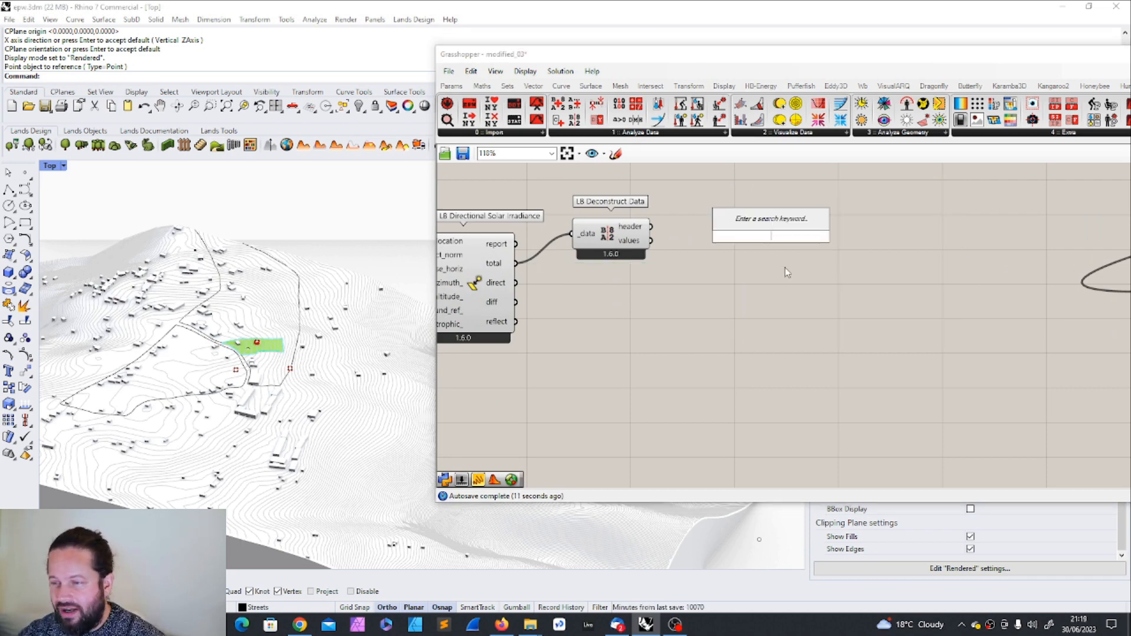
pyautogui.press('Escape')
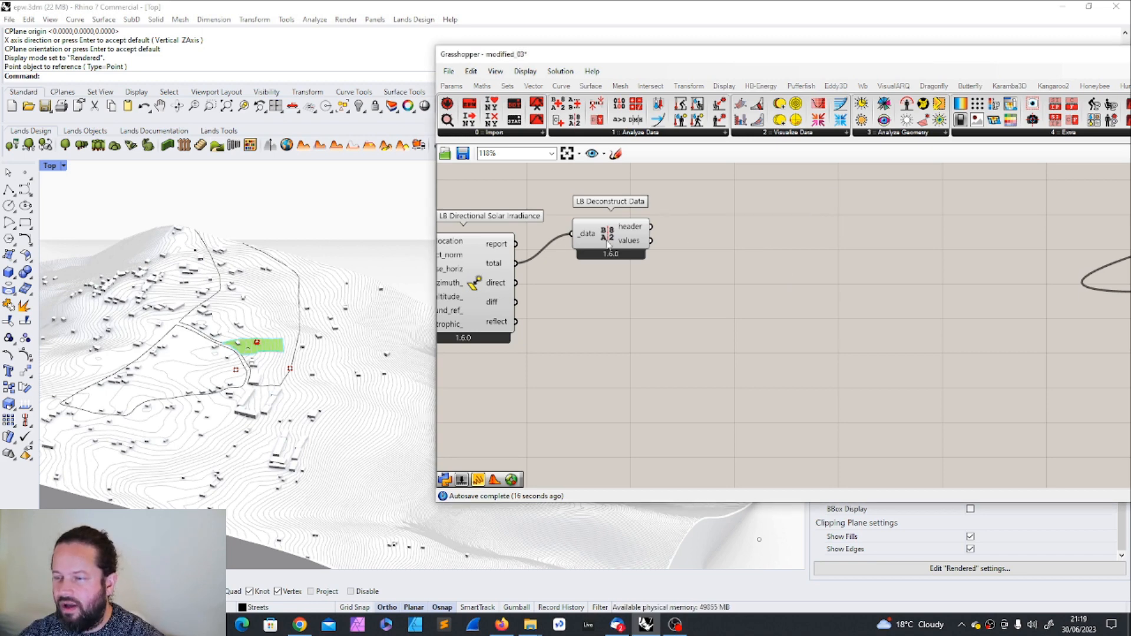
pyautogui.moveTo(613, 245); pyautogui.dragTo(632, 253)
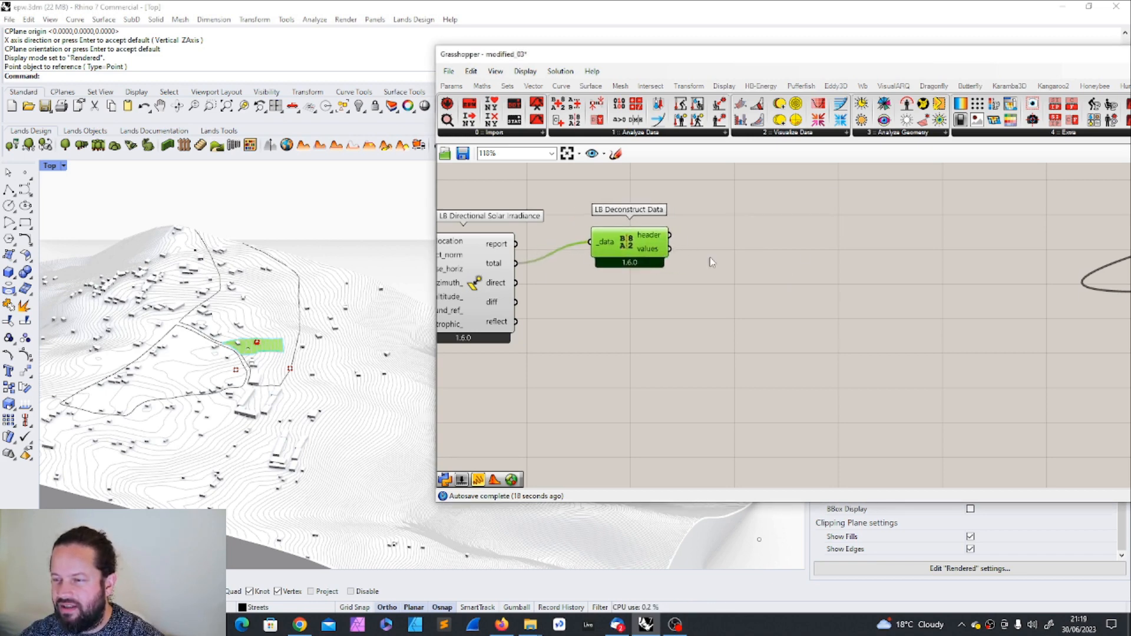
pyautogui.doubleClick(803, 253)
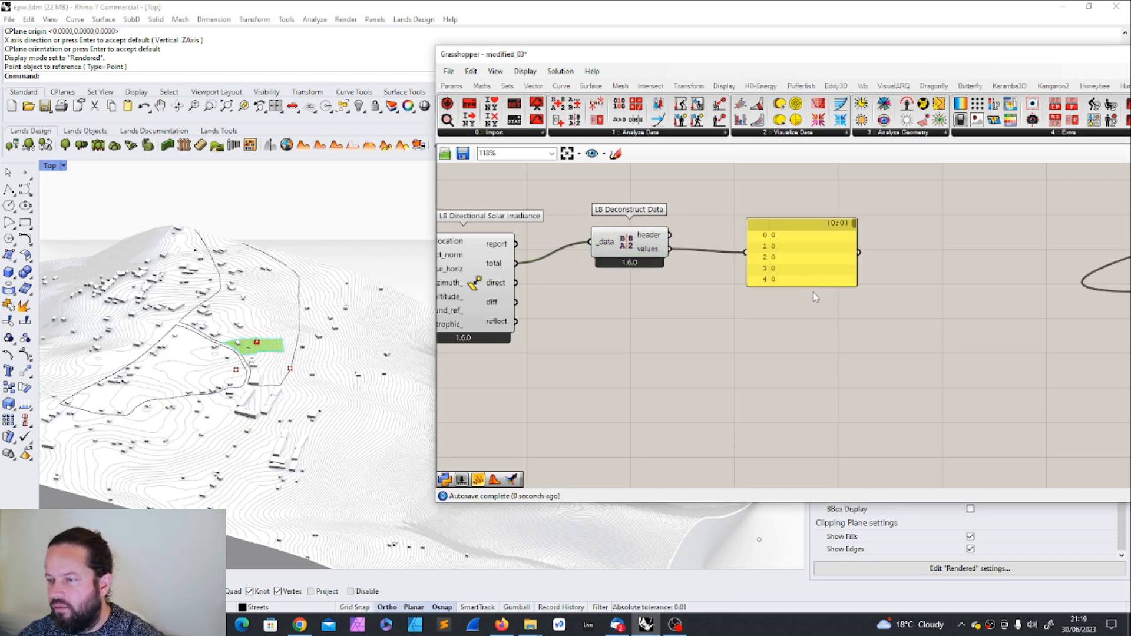
pyautogui.moveTo(815, 287); pyautogui.dragTo(837, 420)
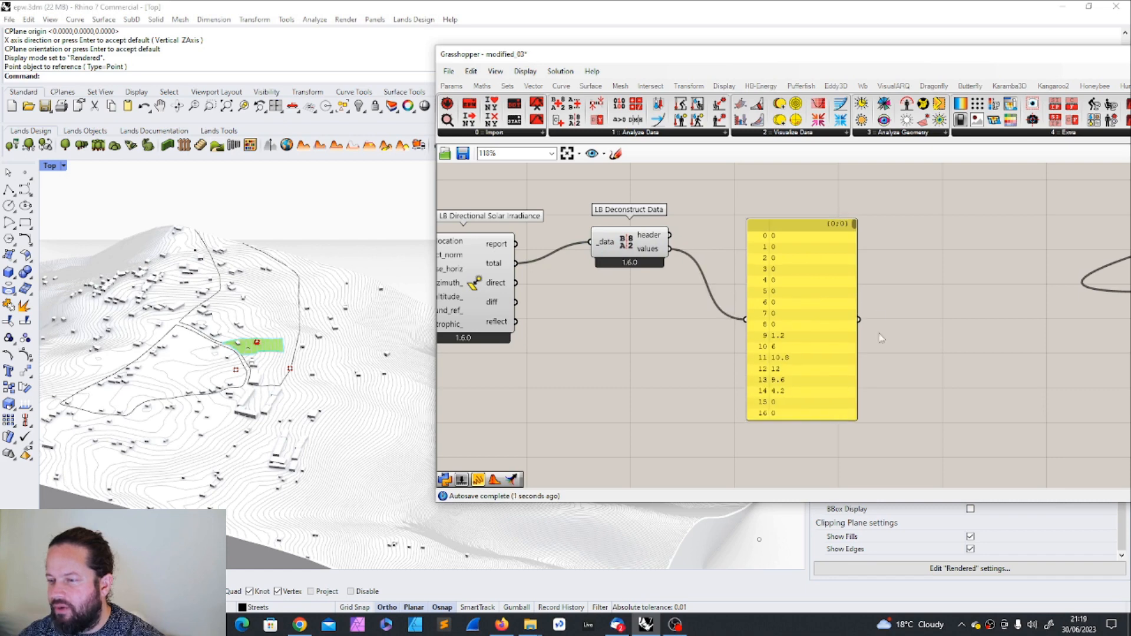
pyautogui.moveTo(860, 291); pyautogui.dragTo(974, 291)
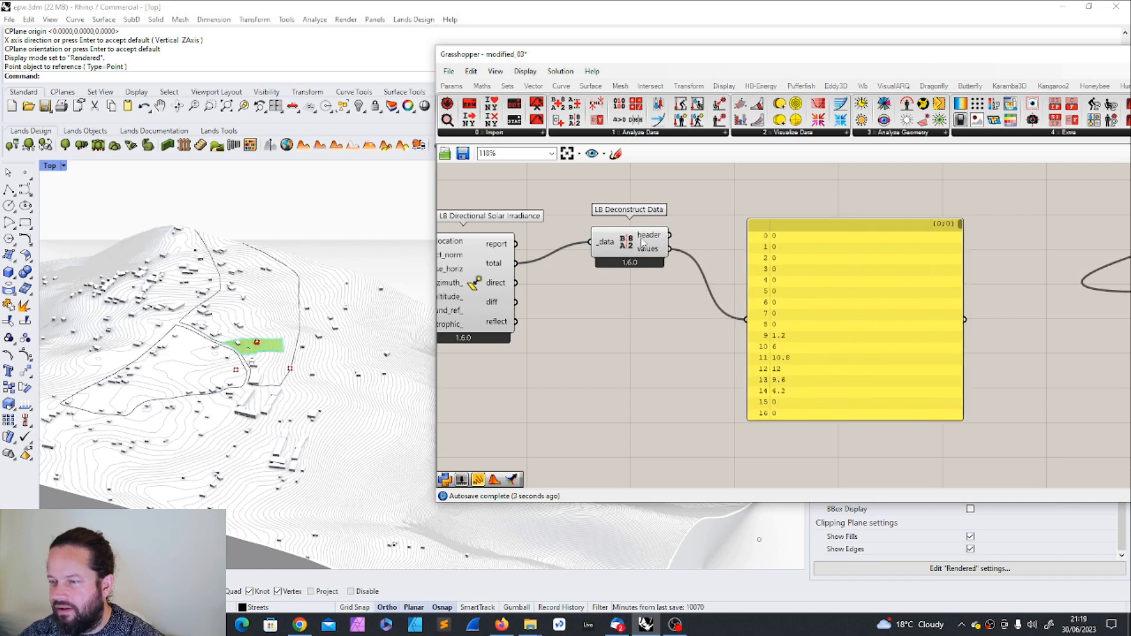
# Insert an Average component between the values output of LB Deconstruct Data and the panel, aligning it beside the values port.
pyautogui.click(871, 248)
pyautogui.moveTo(871, 248); pyautogui.dragTo(928, 247)
pyautogui.doubleClick(689, 335)
pyautogui.write('averg')
pyautogui.click(658, 321)
pyautogui.moveTo(680, 329); pyautogui.dragTo(732, 330)
pyautogui.moveTo(670, 248); pyautogui.dragTo(813, 318)
pyautogui.moveTo(735, 321); pyautogui.dragTo(724, 259)
pyautogui.click(879, 240)
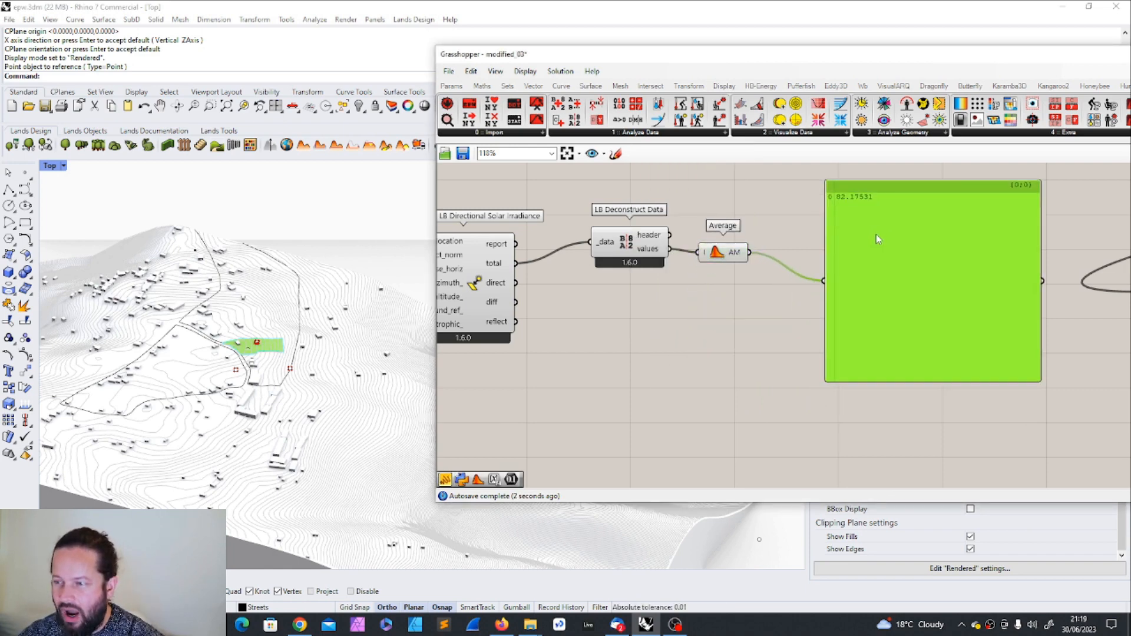
# Move the solar irradiance components, ground reflectance slider and result panel together farther from LB Import EPW to make room.
pyautogui.scroll(-5, 784, 289)
pyautogui.moveTo(538, 258); pyautogui.dragTo(867, 390)
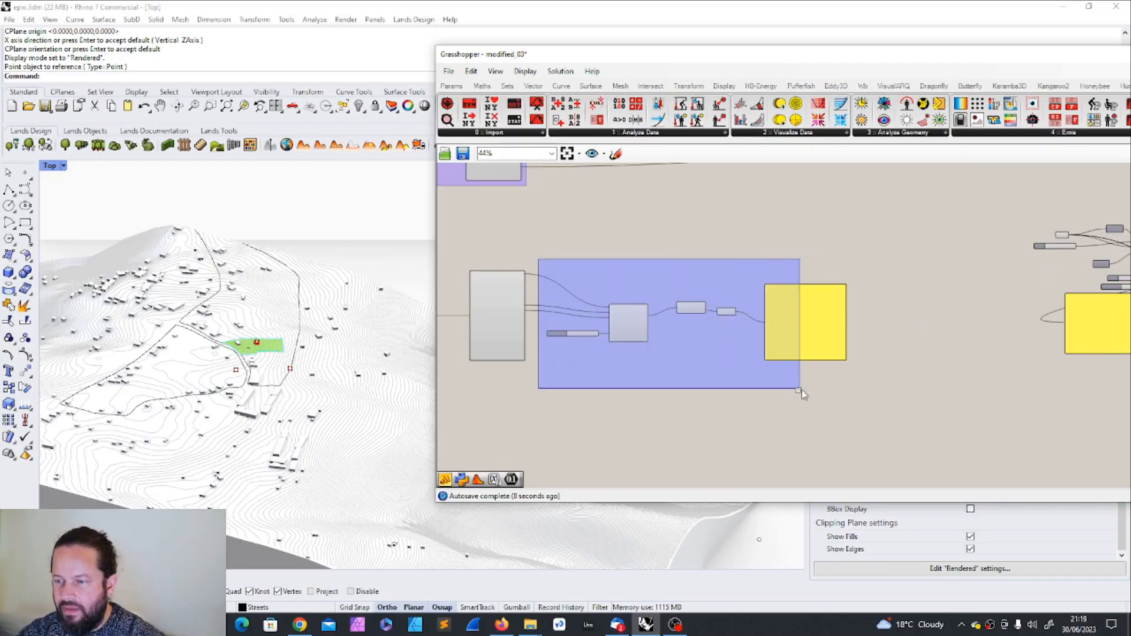
pyautogui.moveTo(627, 325); pyautogui.dragTo(690, 315)
pyautogui.click(715, 328)
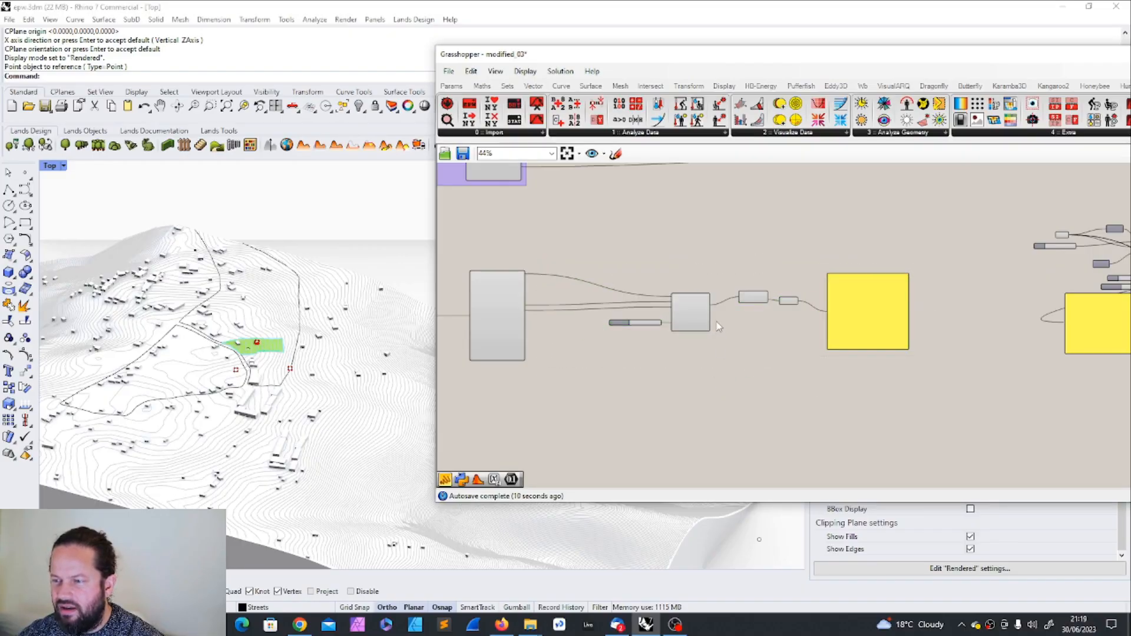
# Examine the site and panel geometry in Rhino and the existing tilt and azimuth rotation components in the definition.
pyautogui.scroll(5, 705, 318)
pyautogui.scroll(8, 283, 288)
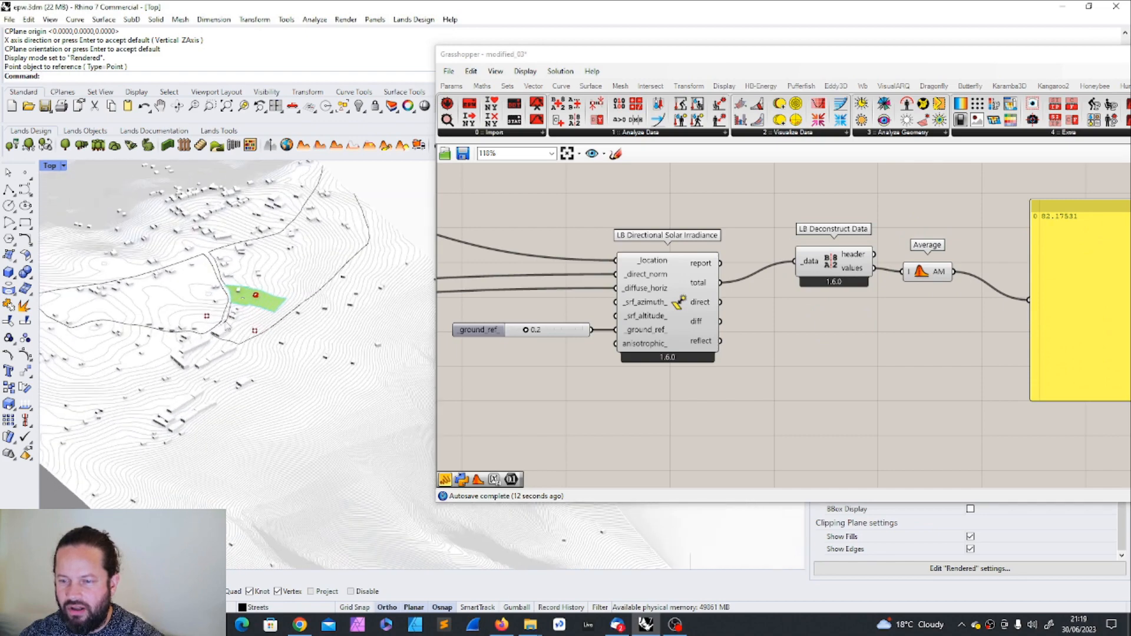
pyautogui.scroll(-6, 312, 297)
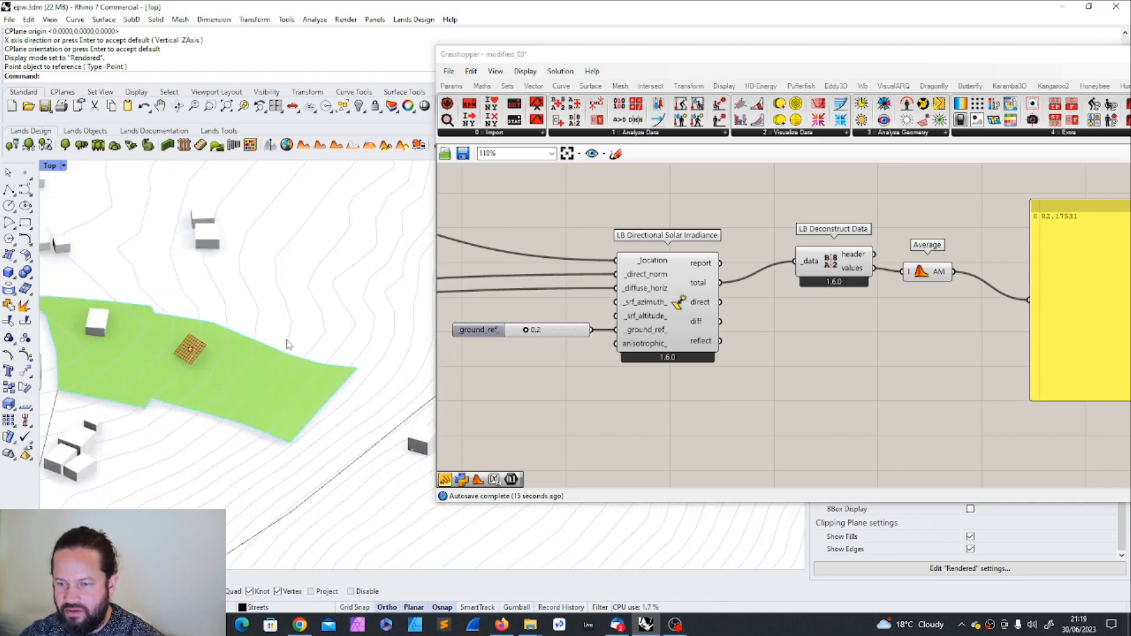
pyautogui.scroll(-4, 770, 412)
pyautogui.scroll(2, 868, 305)
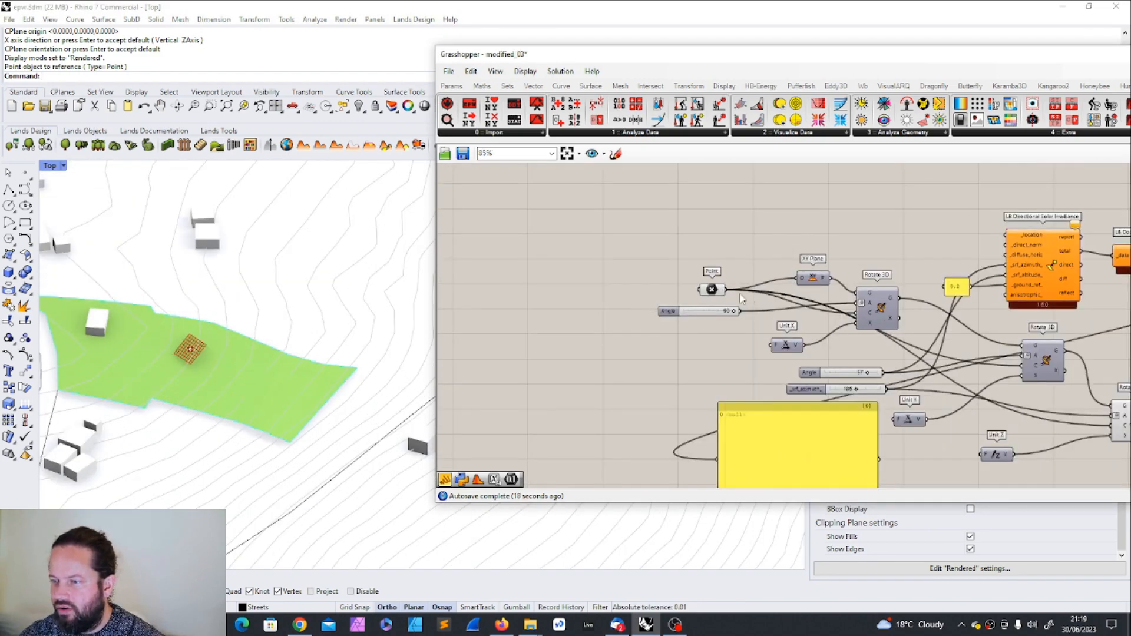
pyautogui.scroll(-5, 951, 353)
pyautogui.scroll(8, 193, 365)
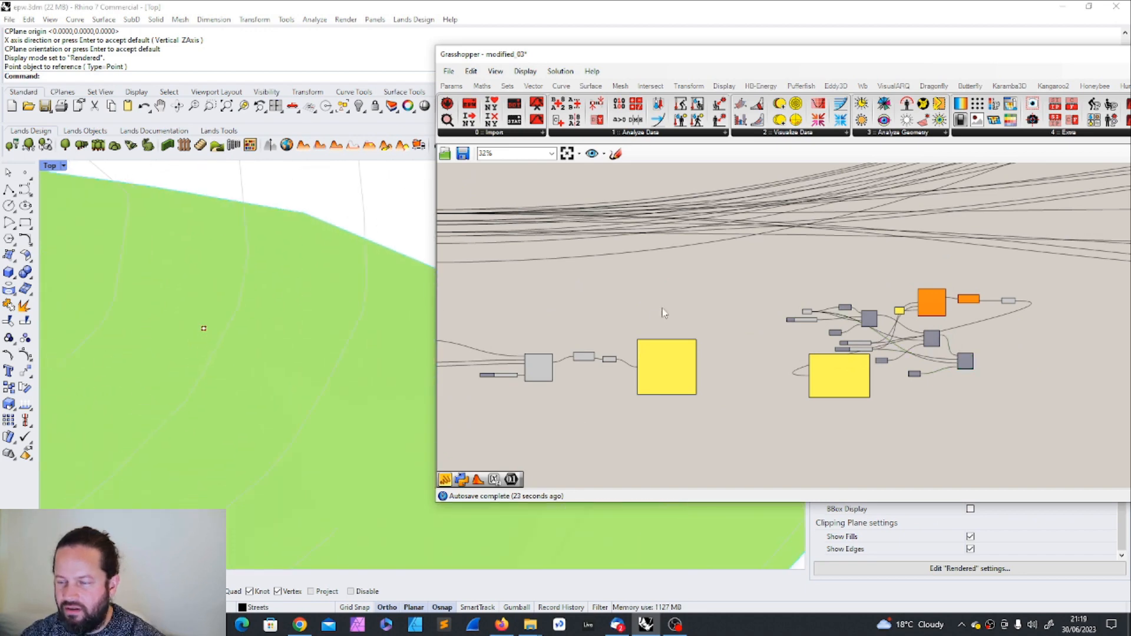
pyautogui.scroll(-4, 859, 383)
pyautogui.scroll(4, 744, 382)
pyautogui.scroll(6, 606, 374)
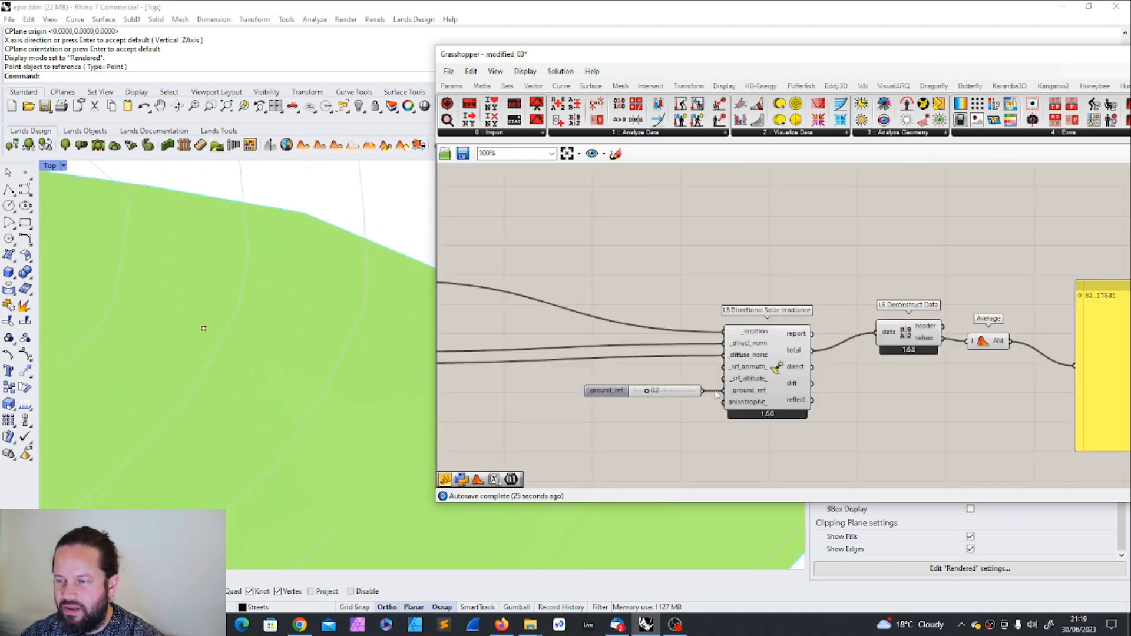
# Space the ground reflectance slider and LB Import EPW farther away from the new LB Directional Solar Irradiance component.
pyautogui.moveTo(621, 393); pyautogui.dragTo(590, 411)
pyautogui.scroll(-4, 743, 360)
pyautogui.moveTo(513, 323); pyautogui.dragTo(485, 323)
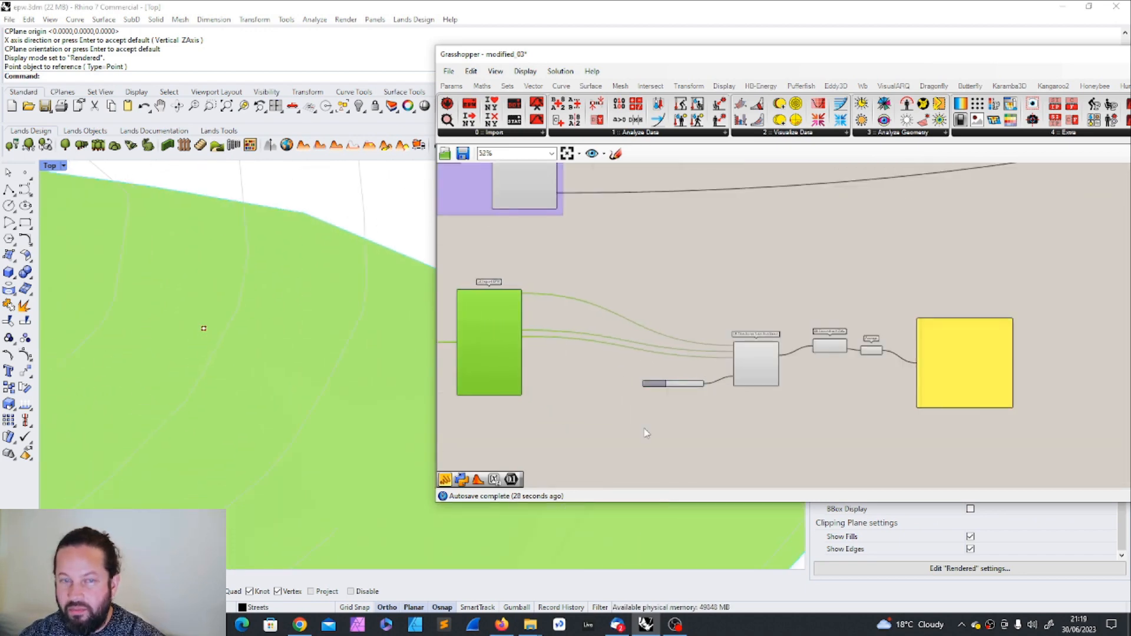
pyautogui.click(756, 353)
pyautogui.scroll(5, 751, 366)
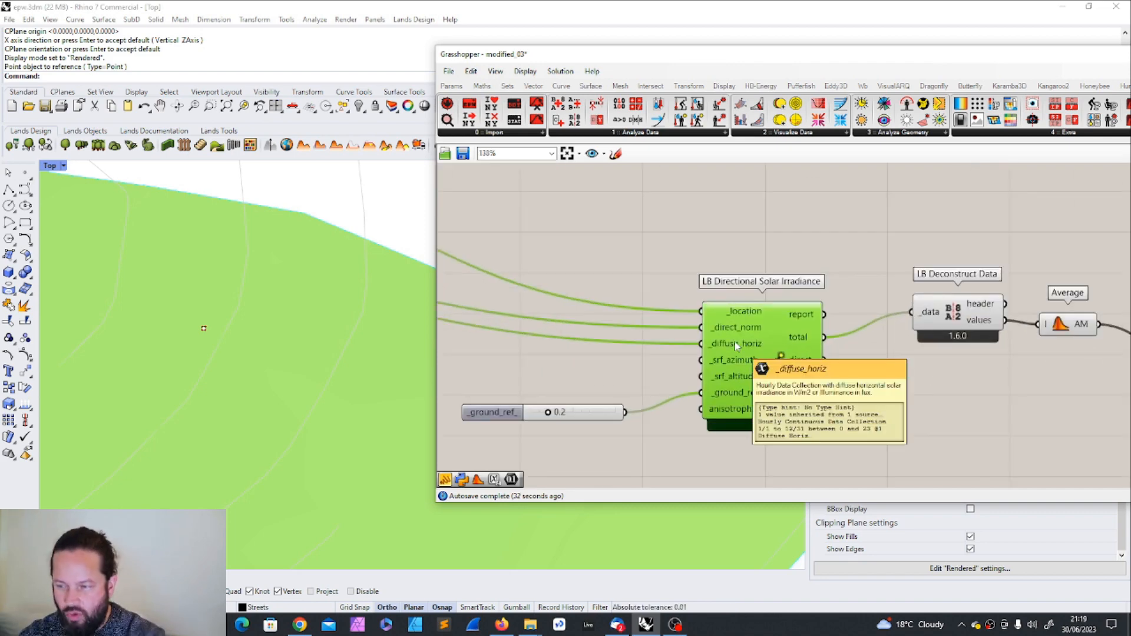
# Add an XY Plane component to the canvas near the ground reflectance slider.
pyautogui.moveTo(653, 55); pyautogui.dragTo(480, 47)
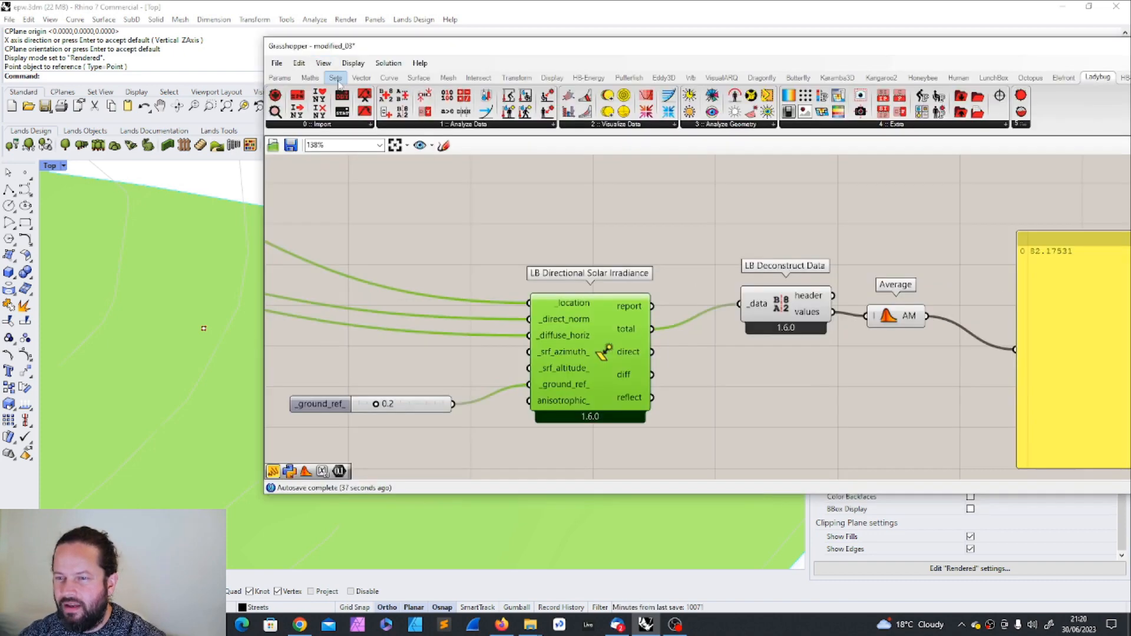
pyautogui.click(283, 77)
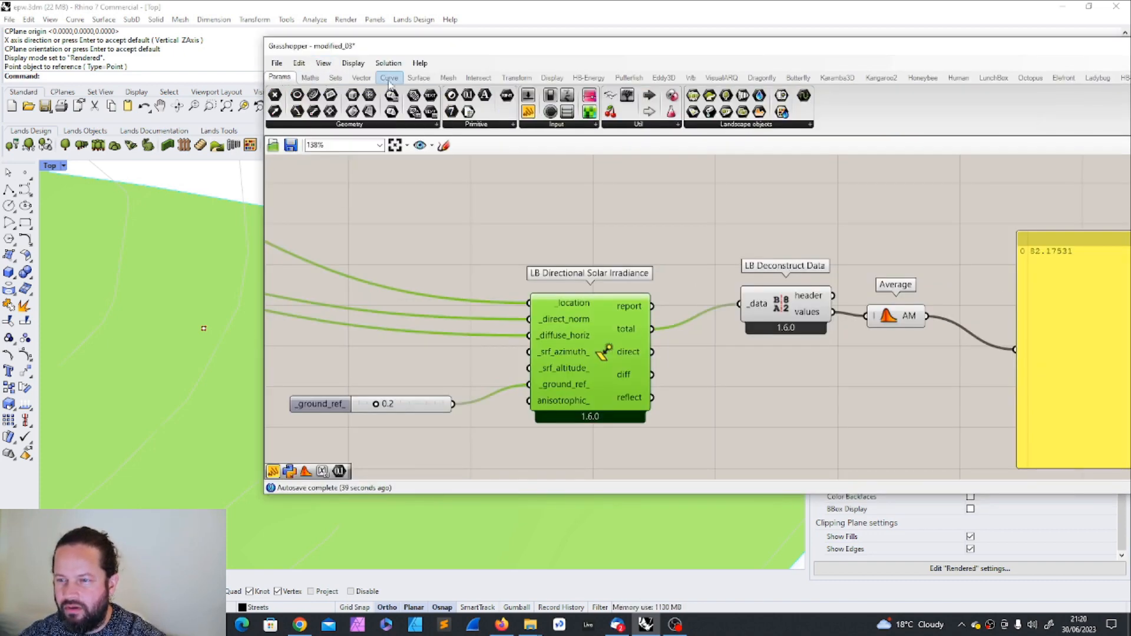
pyautogui.click(419, 77)
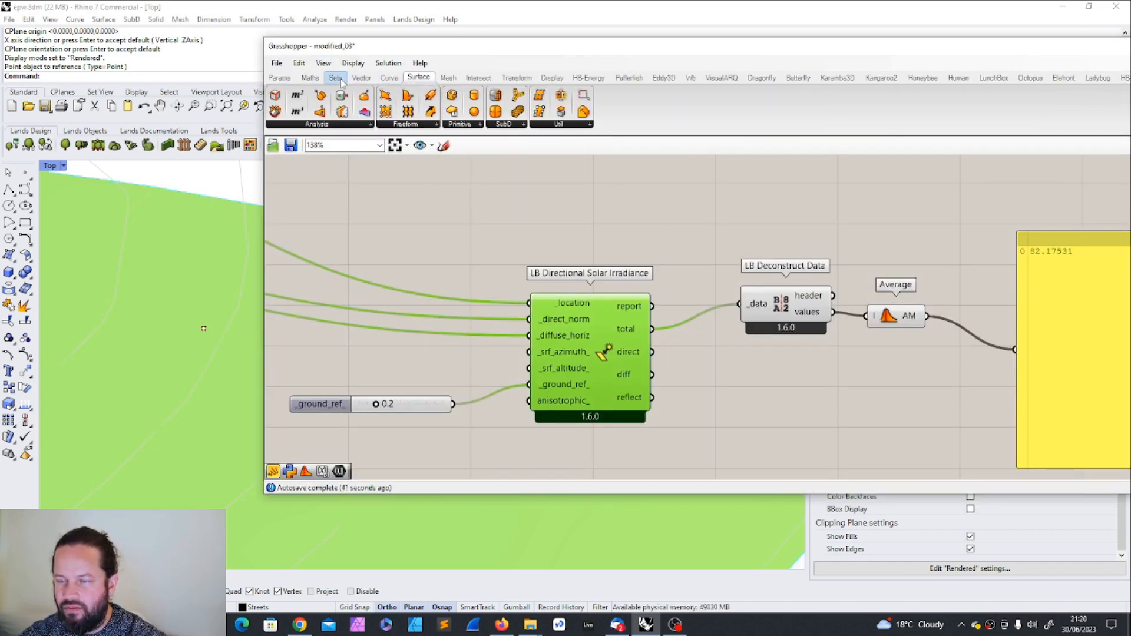
pyautogui.click(361, 78)
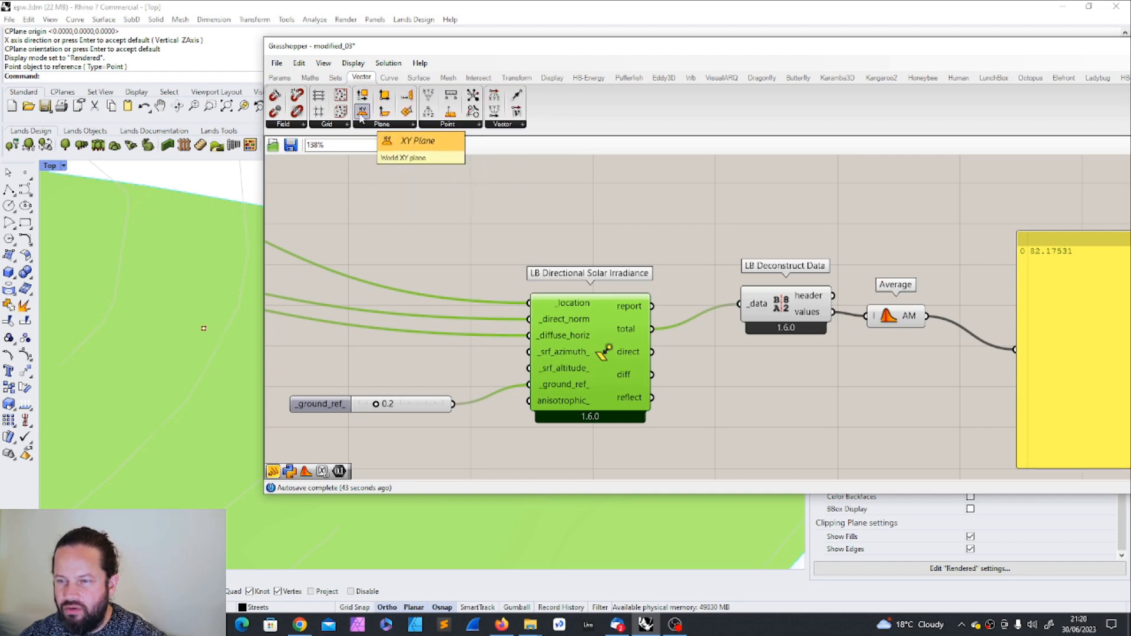
pyautogui.moveTo(370, 121); pyautogui.dragTo(528, 366)
# Position the XY Plane component above the ground reflectance slider, between LB Import EPW and LB Directional Solar Irradiance.
pyautogui.scroll(-1, 513, 219)
pyautogui.scroll(-3, 429, 258)
pyautogui.moveTo(503, 299); pyautogui.dragTo(417, 337)
pyautogui.moveTo(519, 367); pyautogui.dragTo(444, 324)
pyautogui.moveTo(492, 360); pyautogui.dragTo(486, 353)
pyautogui.scroll(3, 490, 302)
pyautogui.click(495, 323)
pyautogui.moveTo(413, 324); pyautogui.dragTo(456, 321)
pyautogui.scroll(-3, 457, 321)
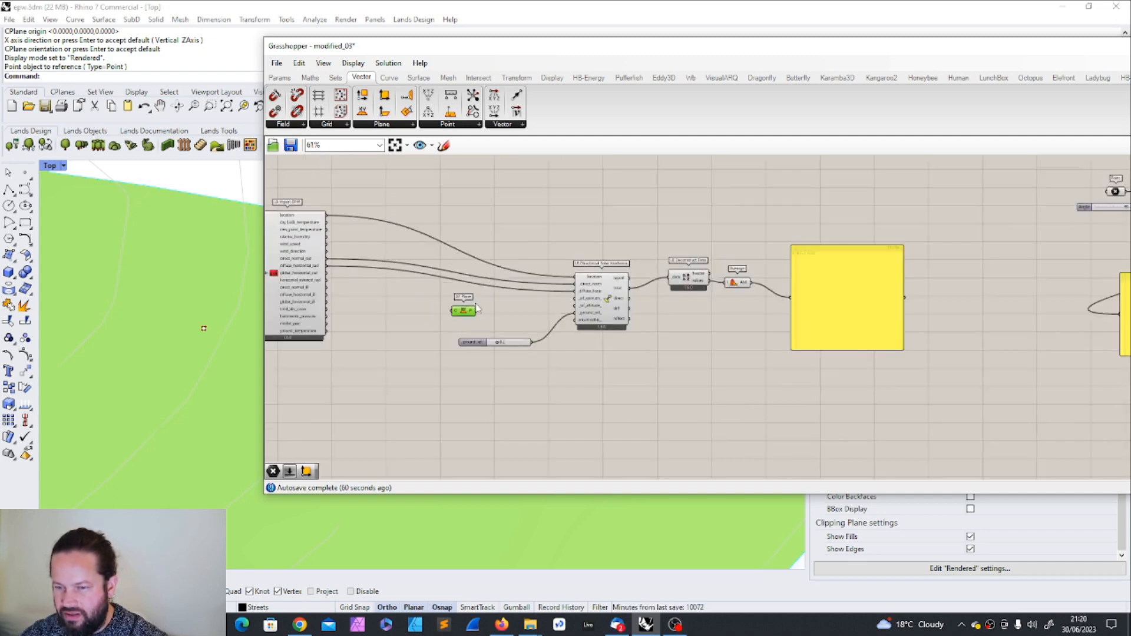
pyautogui.scroll(2, 461, 316)
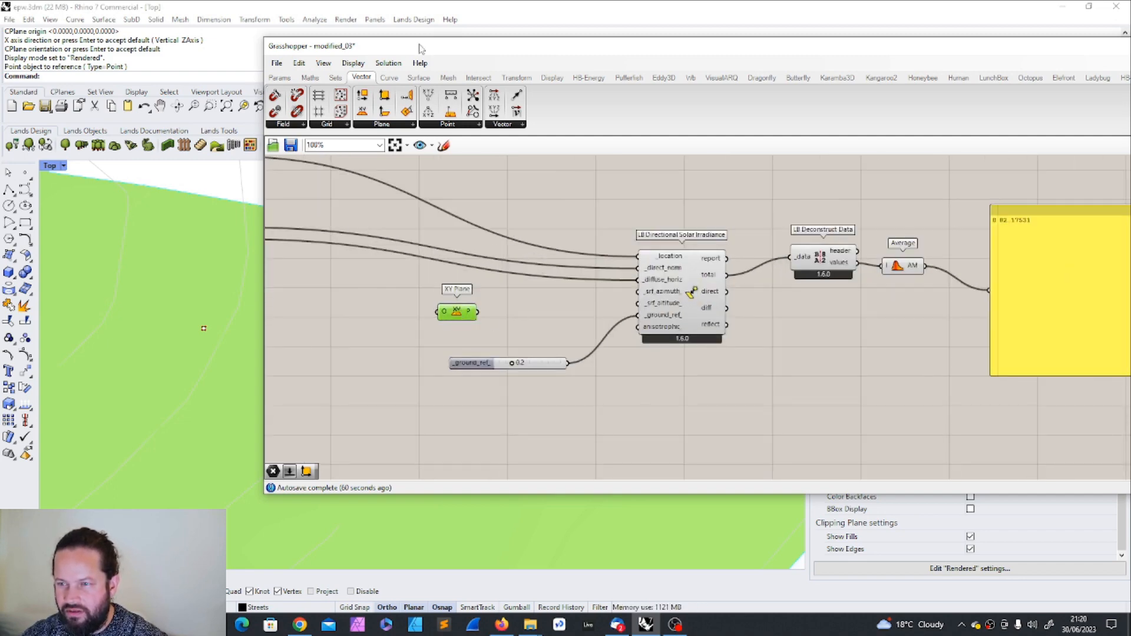
# Add a Point parameter referencing the existing site point in Rhino and connect it to the XY Plane's origin input.
pyautogui.moveTo(418, 47); pyautogui.dragTo(511, 52)
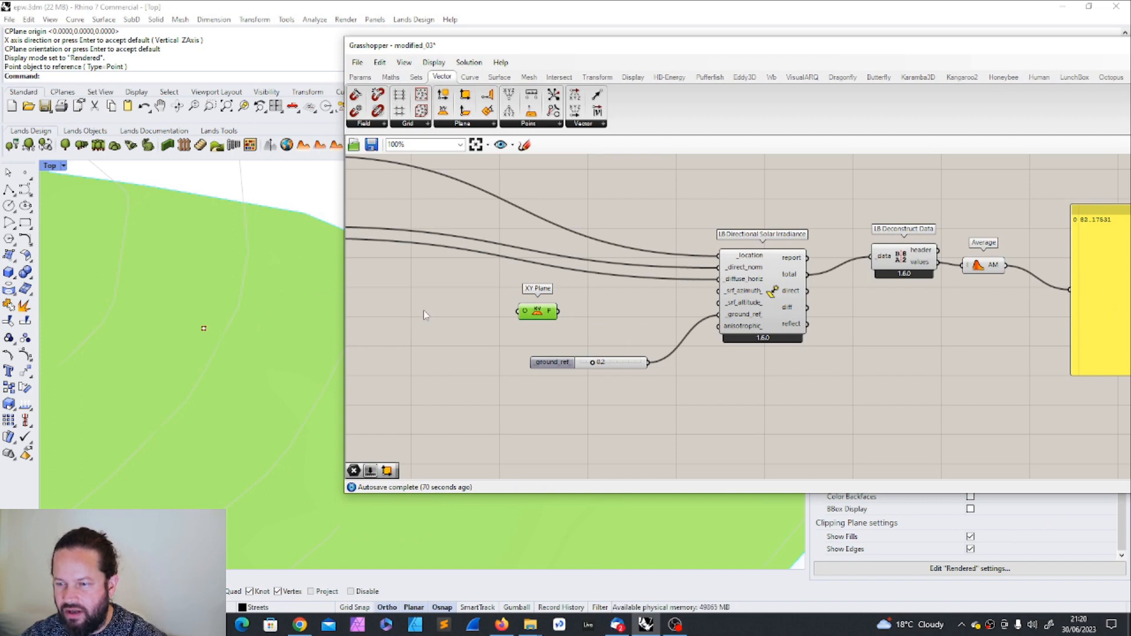
pyautogui.click(360, 76)
pyautogui.moveTo(356, 94); pyautogui.dragTo(519, 311)
pyautogui.rightClick(454, 319)
pyautogui.click(489, 480)
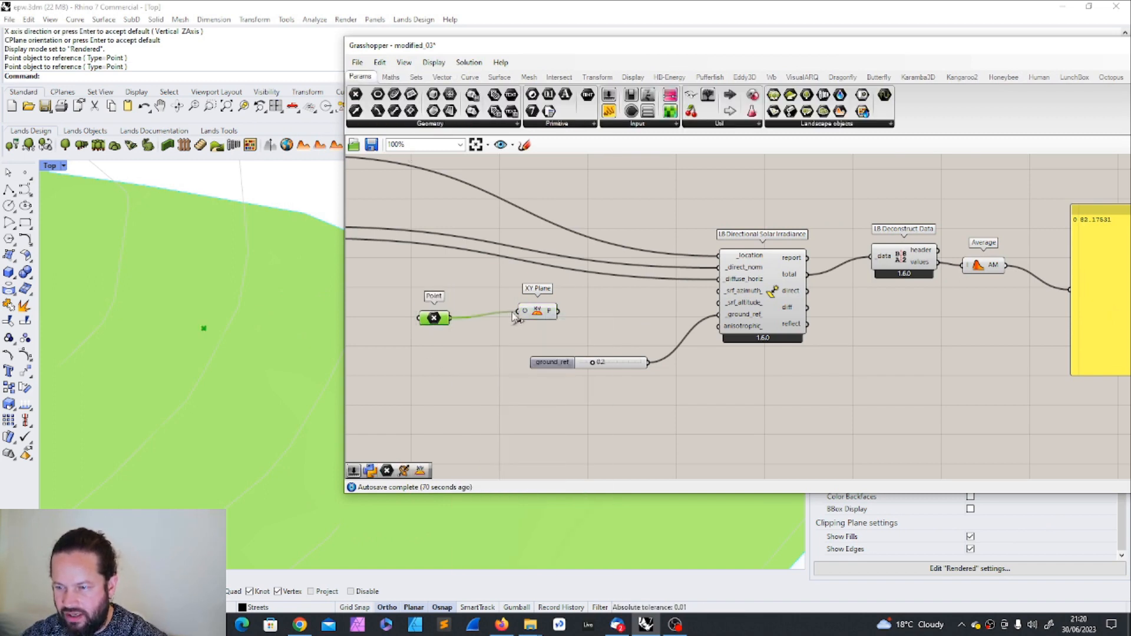
pyautogui.moveTo(430, 317); pyautogui.dragTo(412, 317)
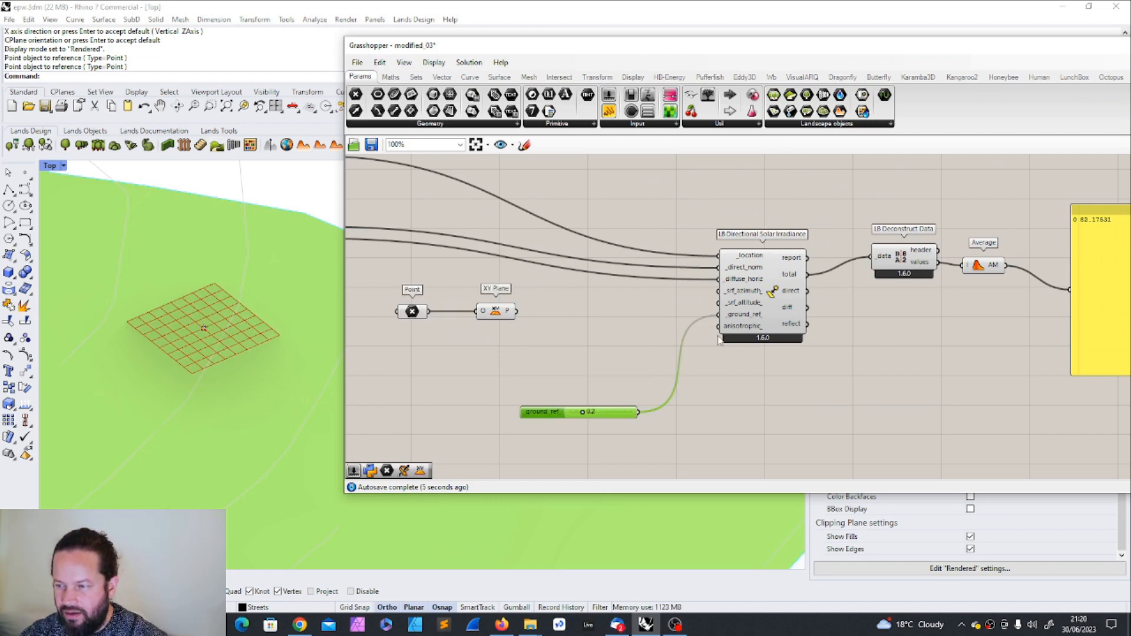
# Examine the surface azimuth and surface altitude inputs of LB Directional Solar Irradiance together with the averaged result.
pyautogui.click(769, 278)
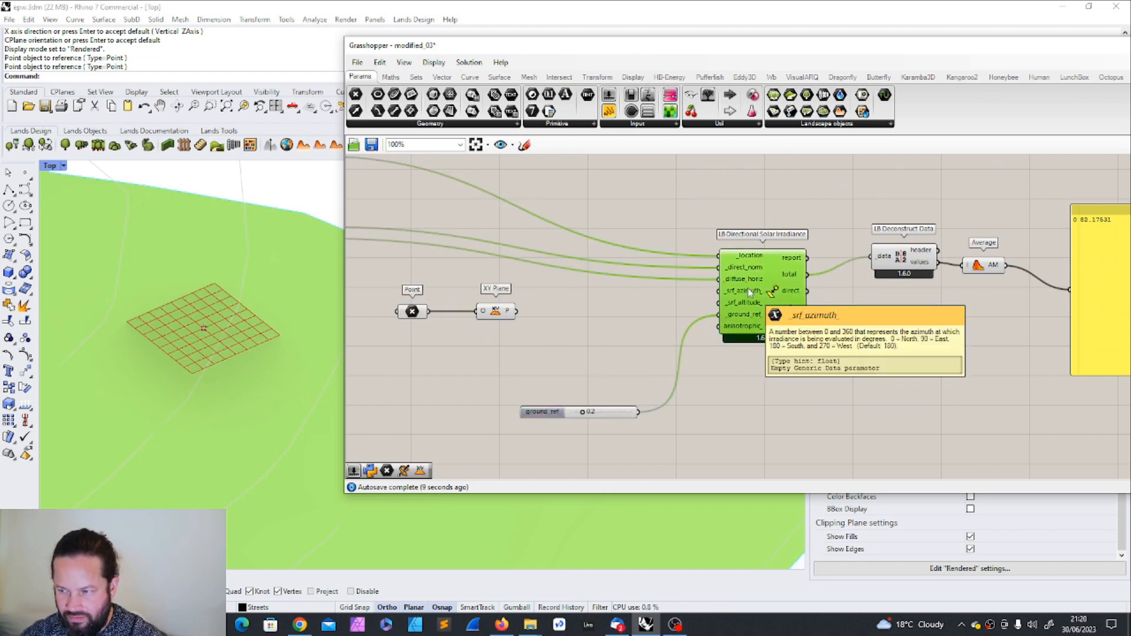
pyautogui.scroll(-2, 834, 324)
pyautogui.scroll(1, 952, 301)
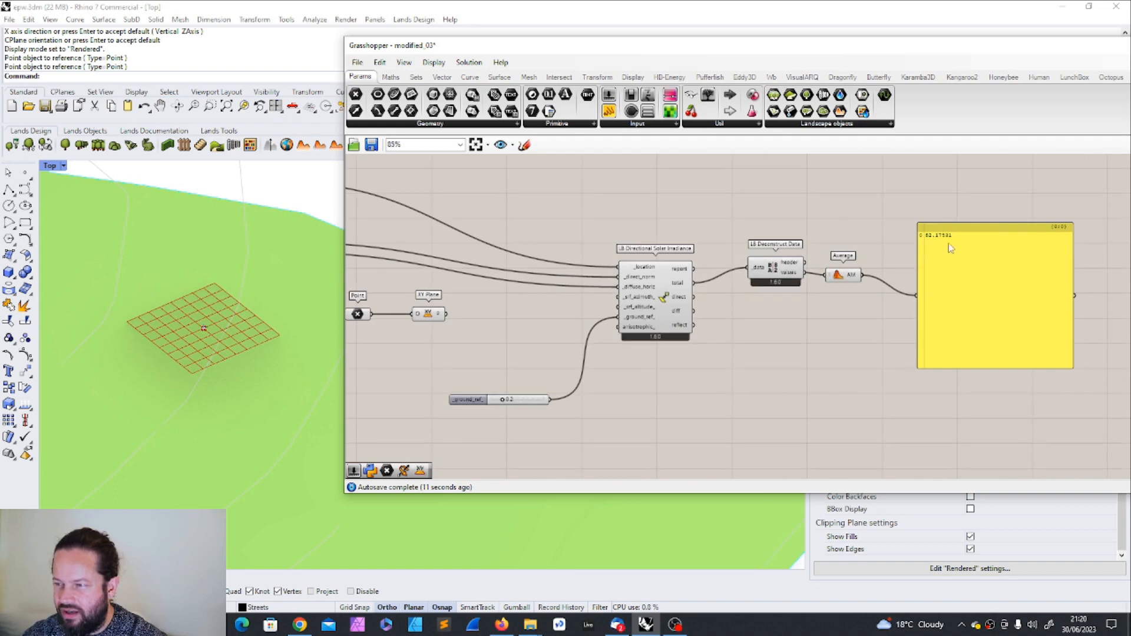
pyautogui.click(946, 248)
pyautogui.scroll(1, 946, 236)
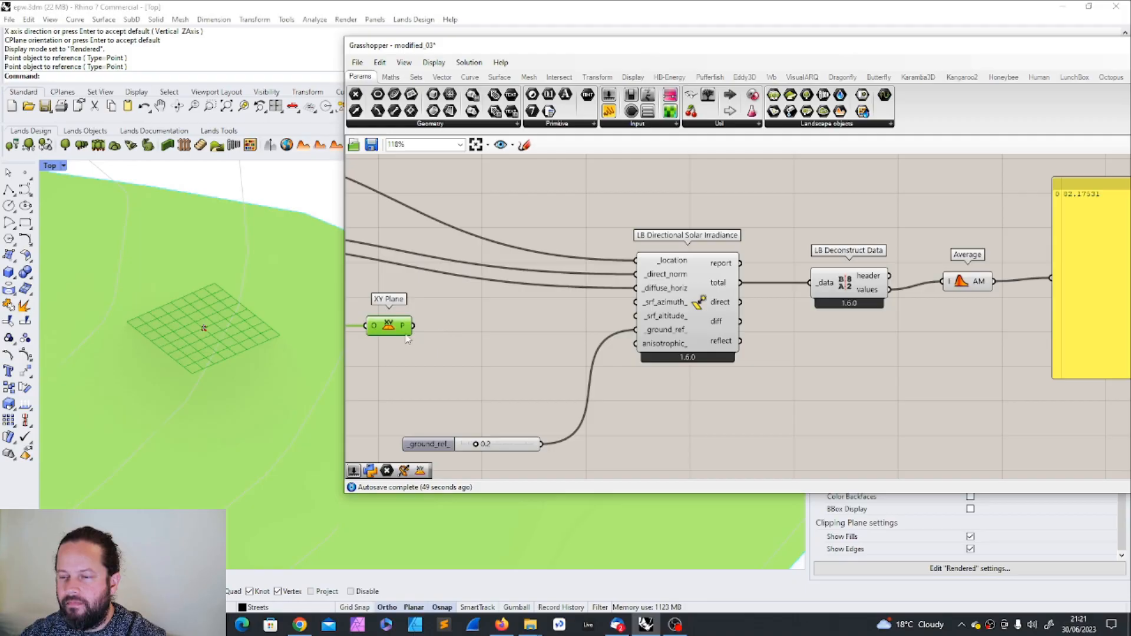
pyautogui.click(406, 340)
pyautogui.scroll(-3, 536, 314)
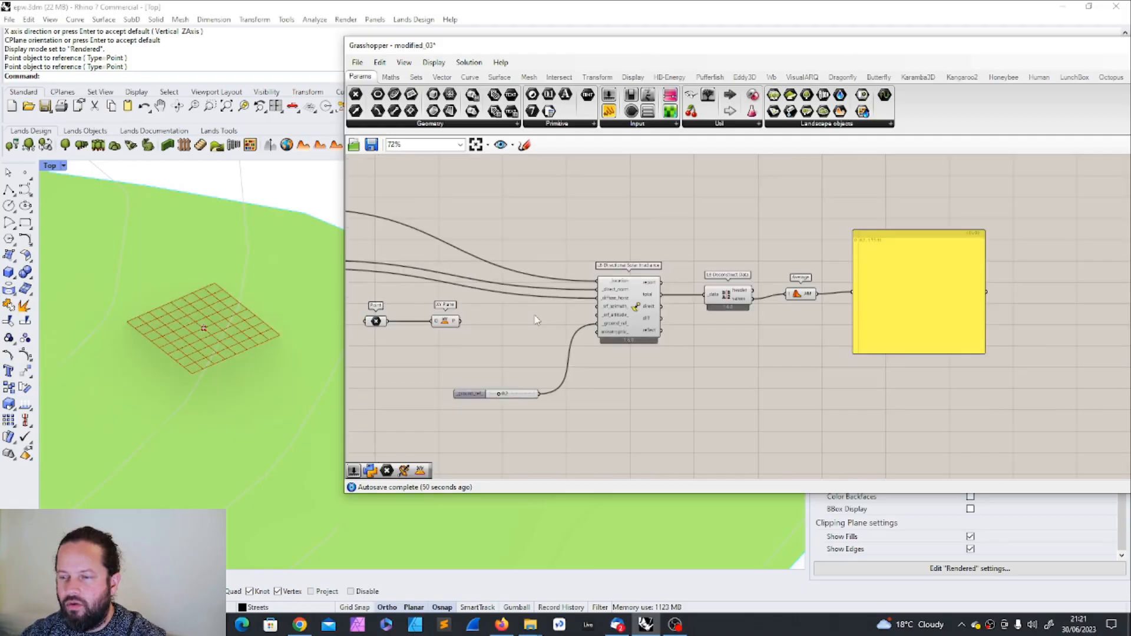
pyautogui.scroll(5, 566, 318)
pyautogui.scroll(-3, 589, 304)
pyautogui.scroll(5, 612, 295)
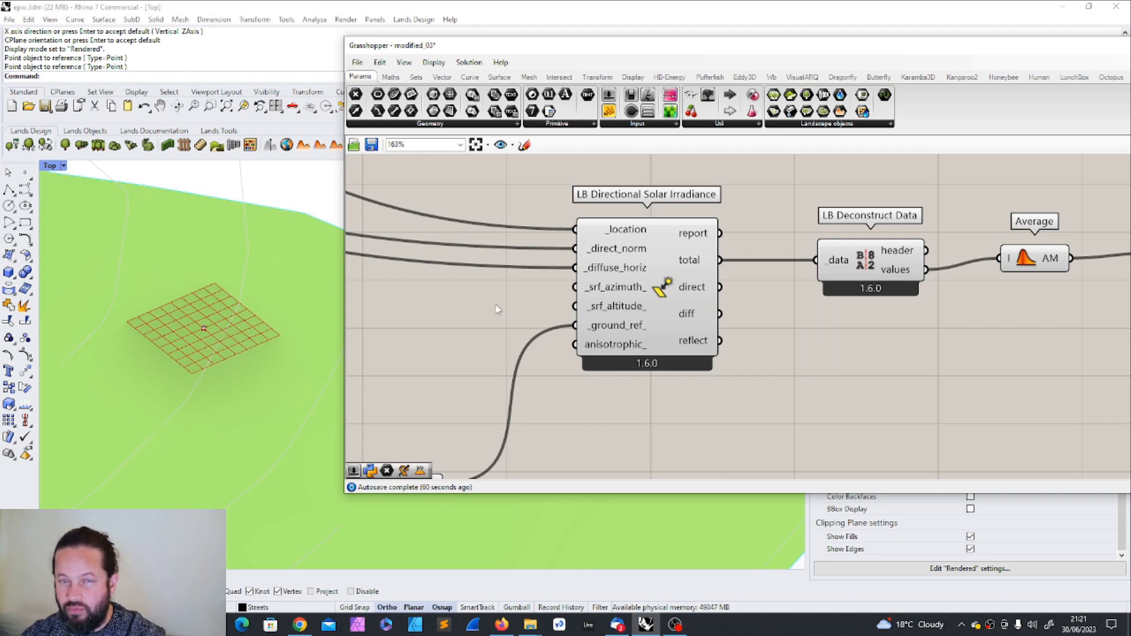
pyautogui.moveTo(622, 312)
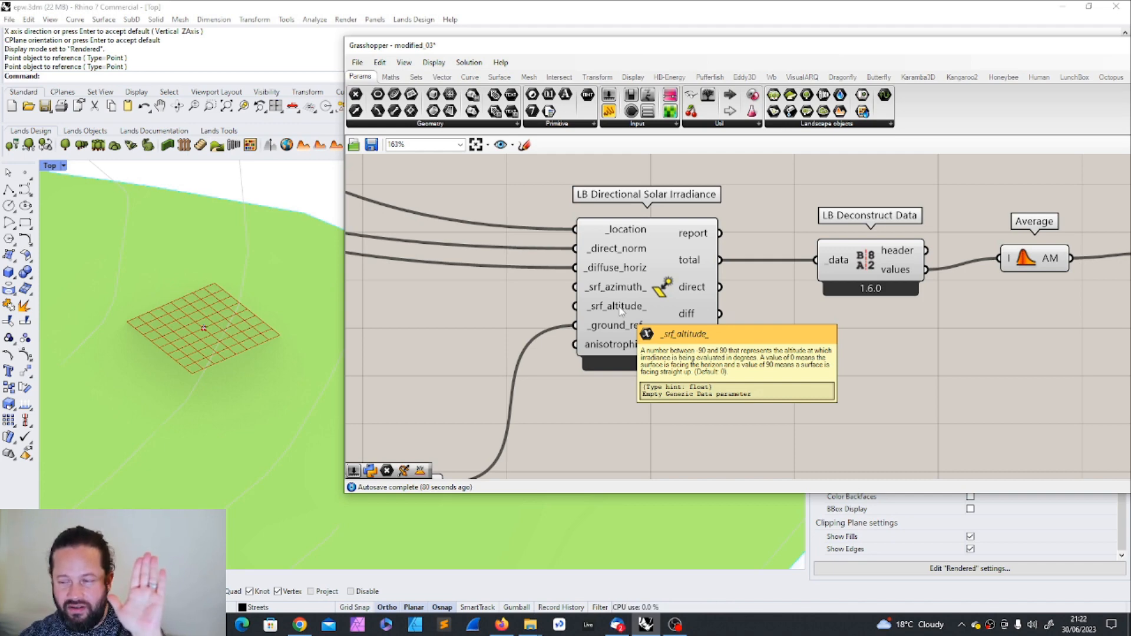
pyautogui.moveTo(596, 290)
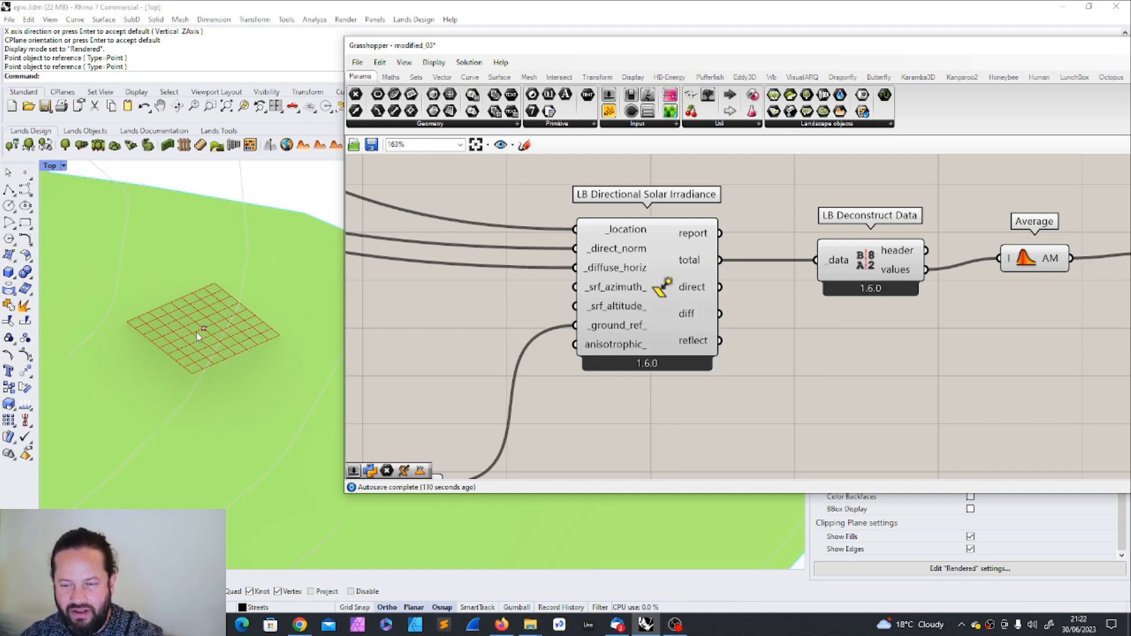
# Lower the ground reflectance slider and shift the Point and XY Plane components farther from LB Directional Solar Irradiance.
pyautogui.scroll(8, 197, 333)
pyautogui.scroll(-6, 559, 304)
pyautogui.scroll(5, 442, 312)
pyautogui.click(605, 431)
pyautogui.moveTo(605, 433); pyautogui.dragTo(619, 471)
pyautogui.scroll(-2, 785, 356)
pyautogui.moveTo(443, 271); pyautogui.dragTo(613, 361)
pyautogui.moveTo(608, 316); pyautogui.dragTo(575, 313)
# Move the solar irradiance component and its ground reflectance slider away from LB Import EPW to free space after XY Plane.
pyautogui.scroll(-5, 592, 308)
pyautogui.moveTo(595, 254); pyautogui.dragTo(920, 388)
pyautogui.moveTo(715, 298); pyautogui.dragTo(754, 293)
pyautogui.moveTo(479, 269); pyautogui.dragTo(423, 261)
pyautogui.moveTo(505, 290); pyautogui.dragTo(611, 331)
pyautogui.scroll(4, 583, 313)
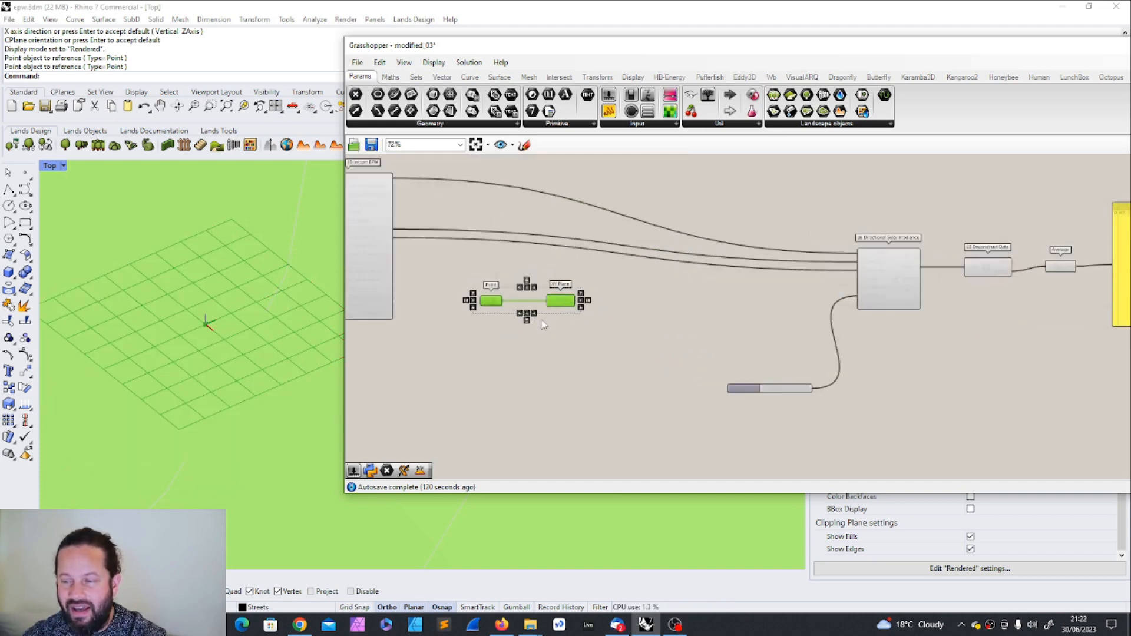
pyautogui.click(589, 311)
pyautogui.doubleClick(624, 301)
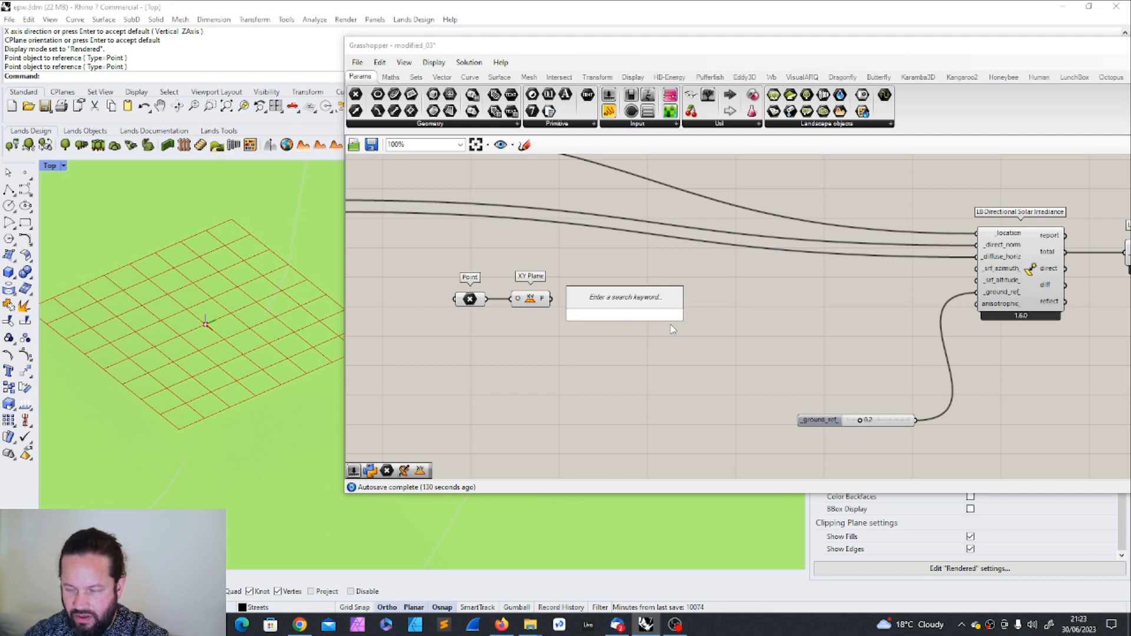
pyautogui.write('rot')
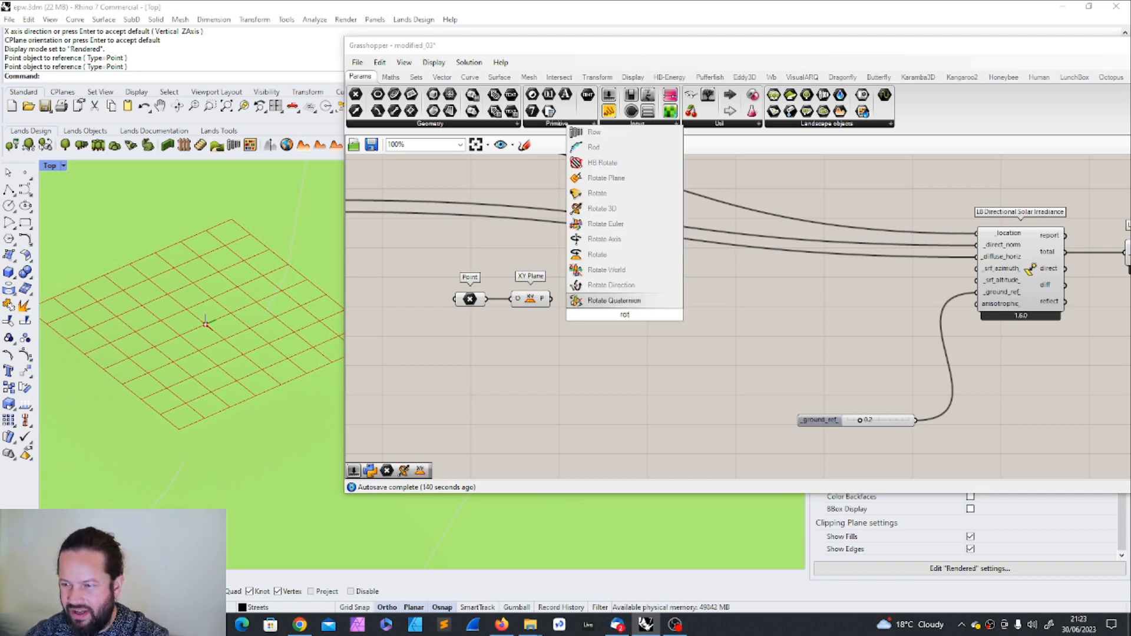
pyautogui.click(611, 241)
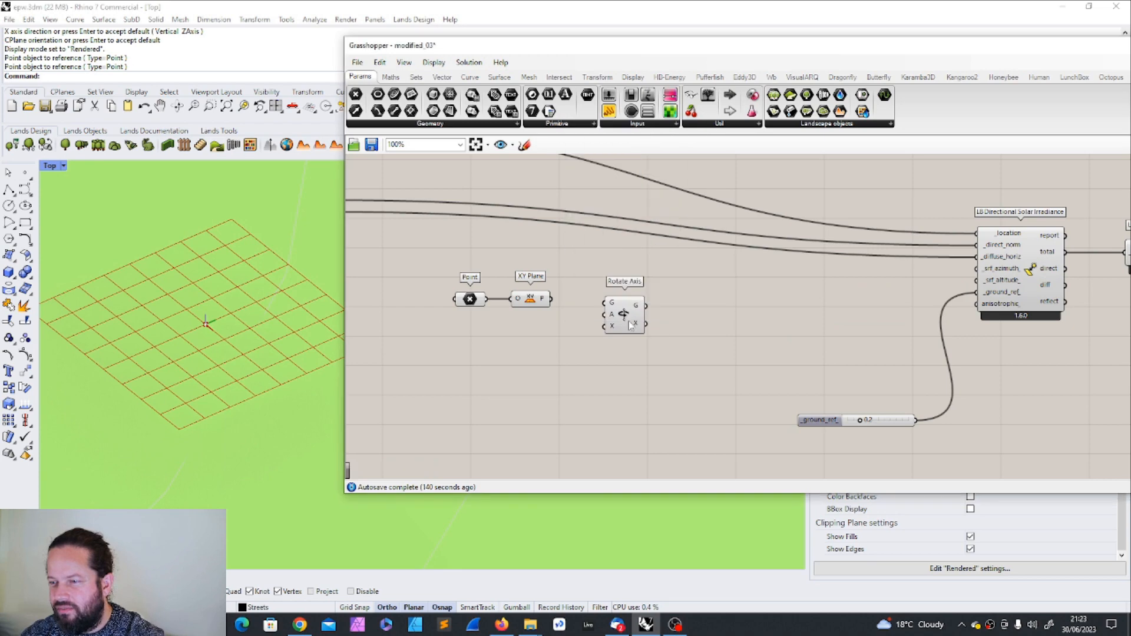
pyautogui.click(625, 312)
pyautogui.press('Delete')
# Add a Rotate 3D component beside XY Plane and feed the plane into its geometry input.
pyautogui.doubleClick(612, 312)
pyautogui.write('ro')
pyautogui.click(590, 248)
pyautogui.click(627, 315)
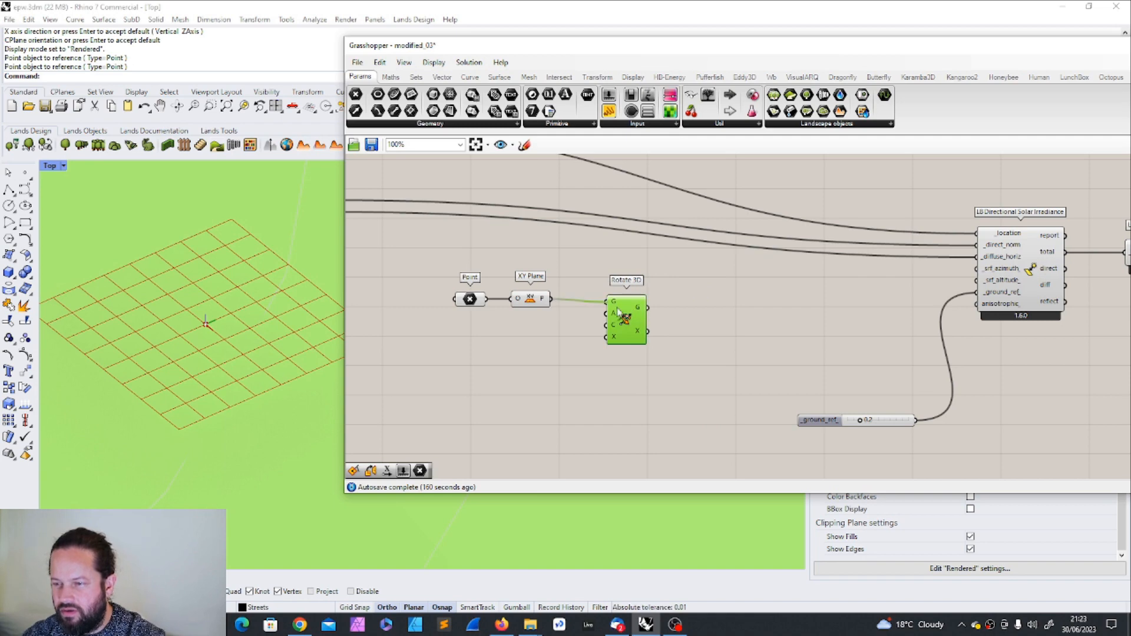
pyautogui.moveTo(627, 314); pyautogui.dragTo(599, 315)
# Paste a number slider set to 180 below the Point component and switch Rotate 3D's angle input to degrees.
pyautogui.hotkey('ctrl', 'v')
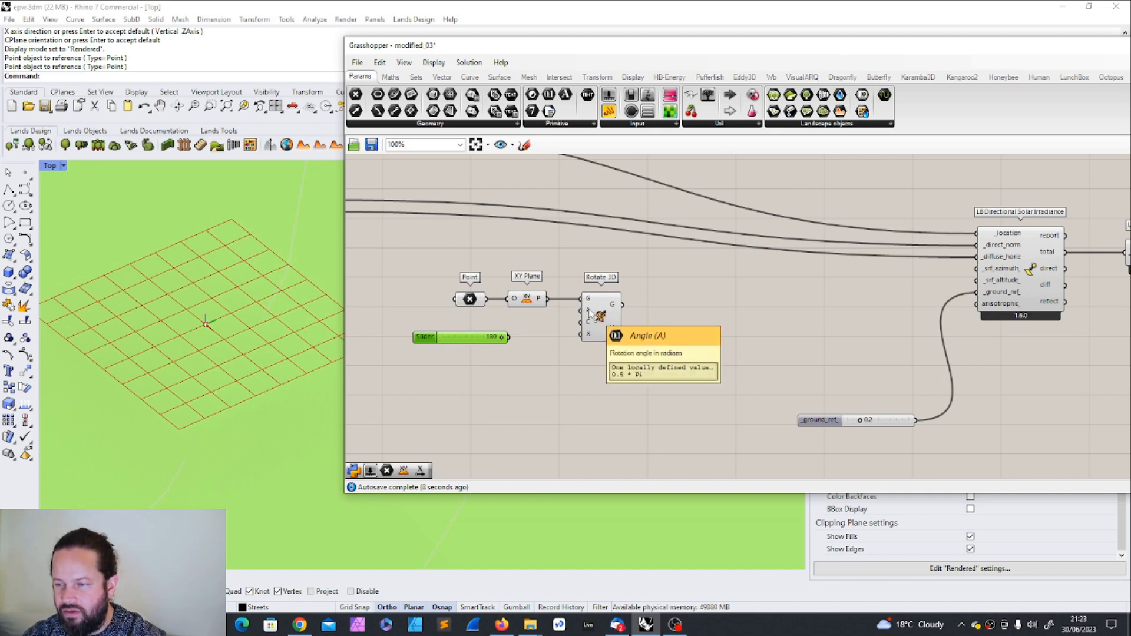
pyautogui.rightClick(591, 313)
pyautogui.click(625, 396)
pyautogui.moveTo(611, 317); pyautogui.dragTo(645, 323)
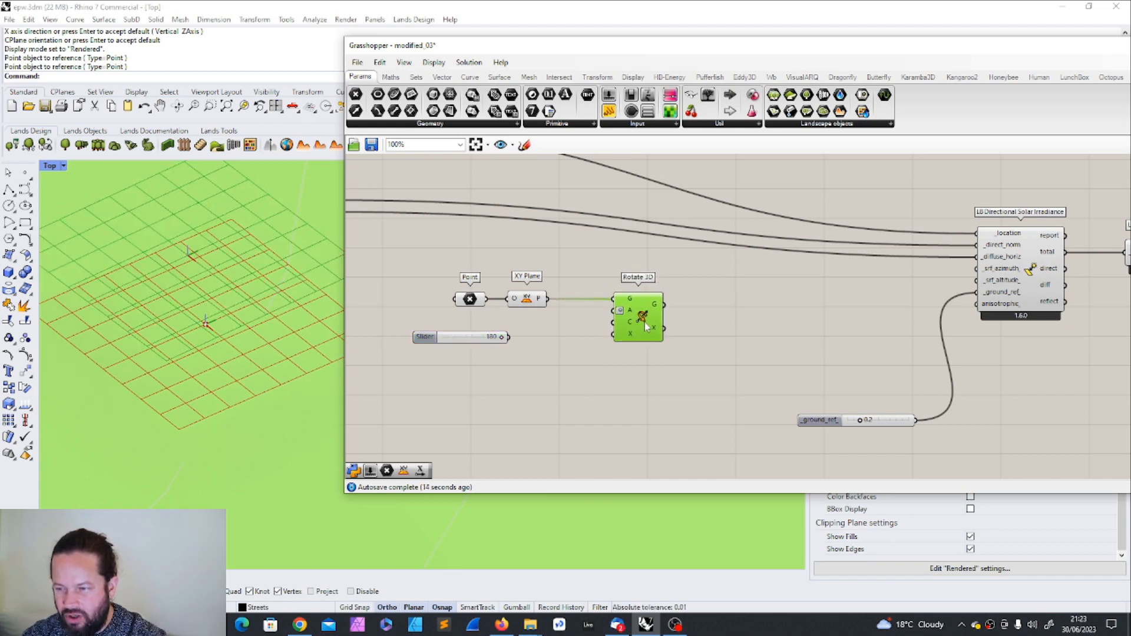
# Connect the Point to Rotate 3D's centre input and arrange Point, XY Plane and Rotate 3D compactly.
pyautogui.moveTo(480, 301); pyautogui.dragTo(613, 322)
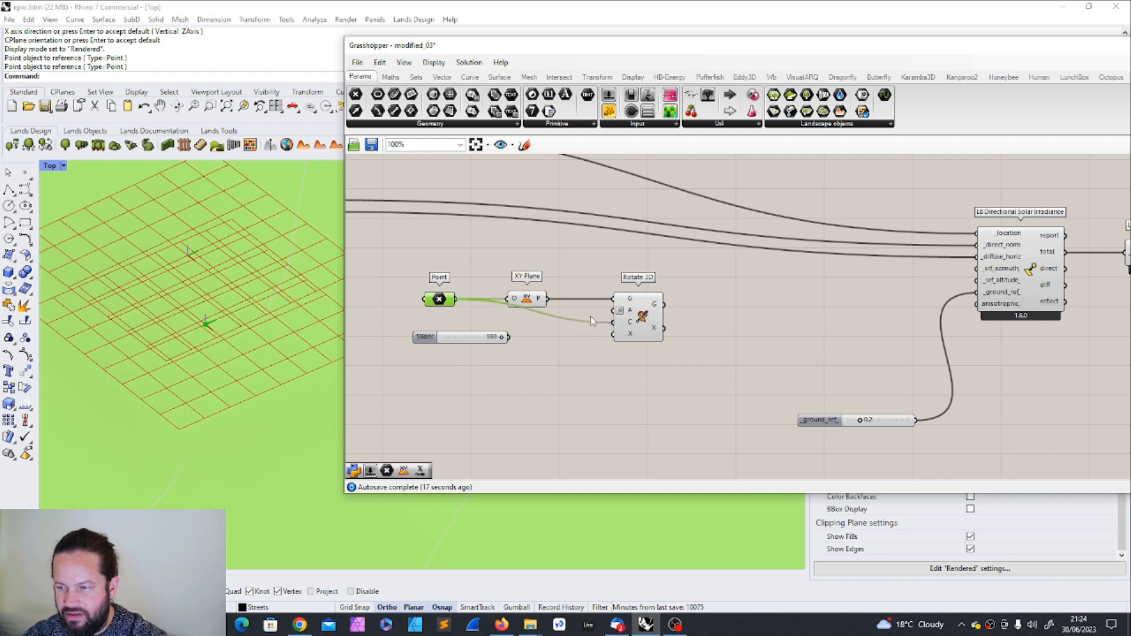
pyautogui.moveTo(528, 300); pyautogui.dragTo(494, 280)
pyautogui.moveTo(644, 319); pyautogui.dragTo(561, 310)
pyautogui.moveTo(436, 299); pyautogui.dragTo(439, 299)
pyautogui.moveTo(550, 319); pyautogui.dragTo(557, 313)
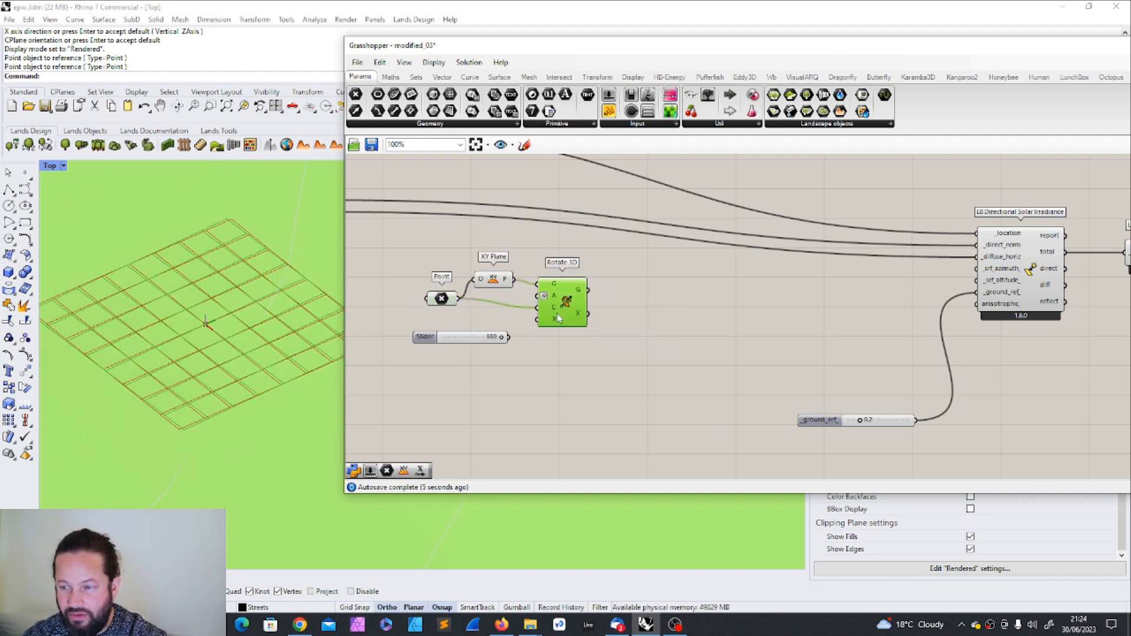
# Drive Rotate 3D's angle input with the slider at 0 and disable the XY Plane preview, keeping the components close together.
pyautogui.moveTo(424, 337); pyautogui.dragTo(405, 342)
pyautogui.moveTo(490, 343); pyautogui.dragTo(537, 296)
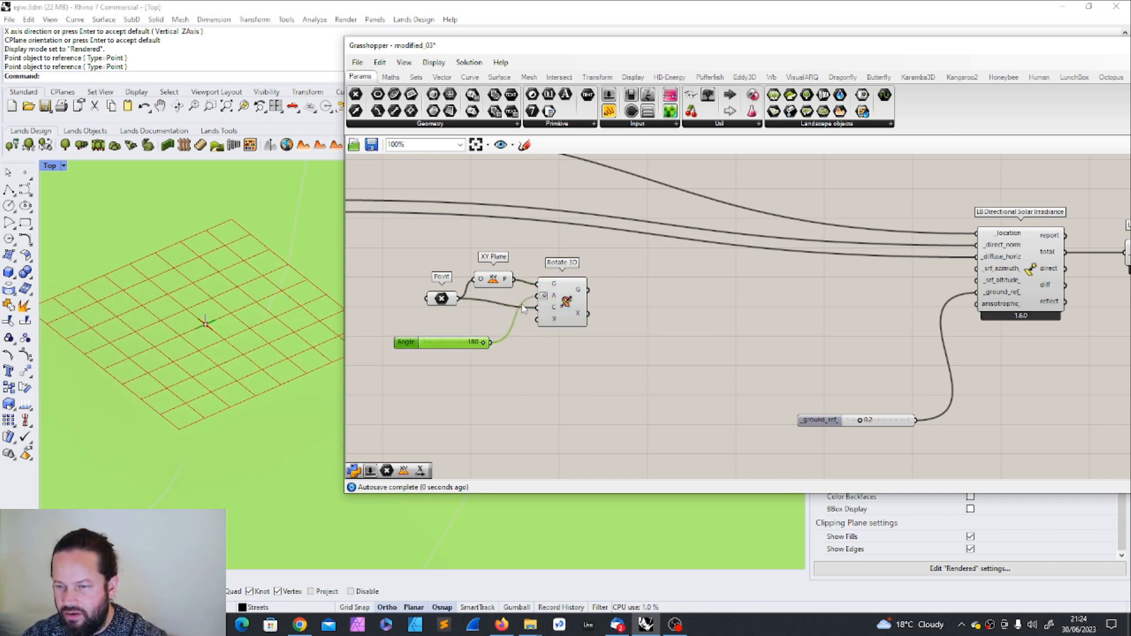
pyautogui.rightClick(493, 279)
pyautogui.press('Escape')
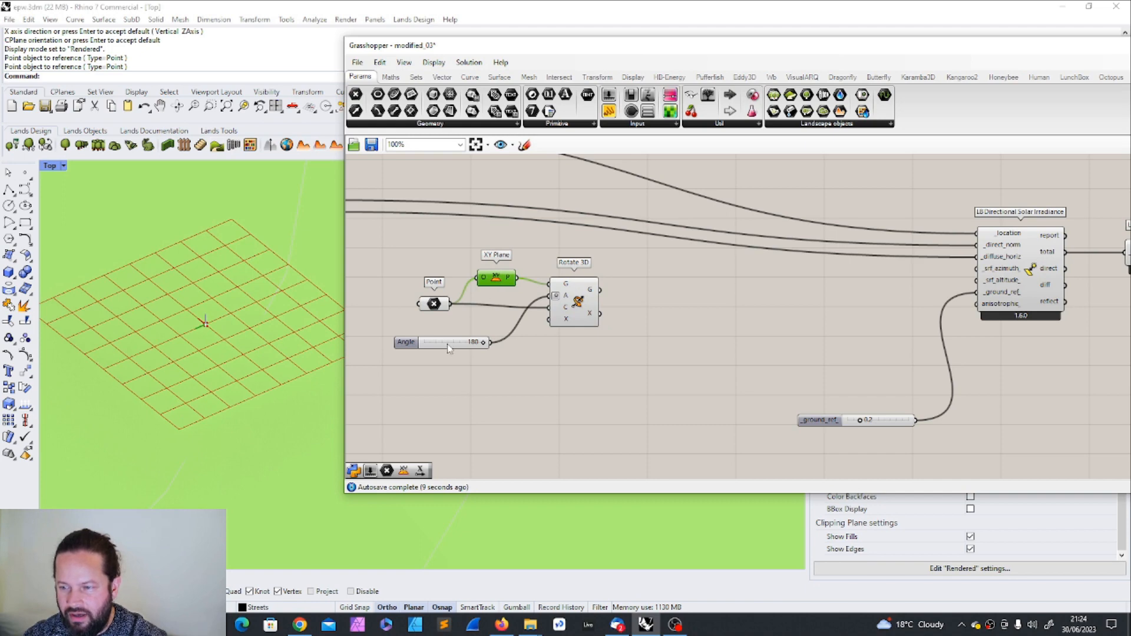
pyautogui.moveTo(449, 348); pyautogui.dragTo(477, 334)
pyautogui.click(582, 298)
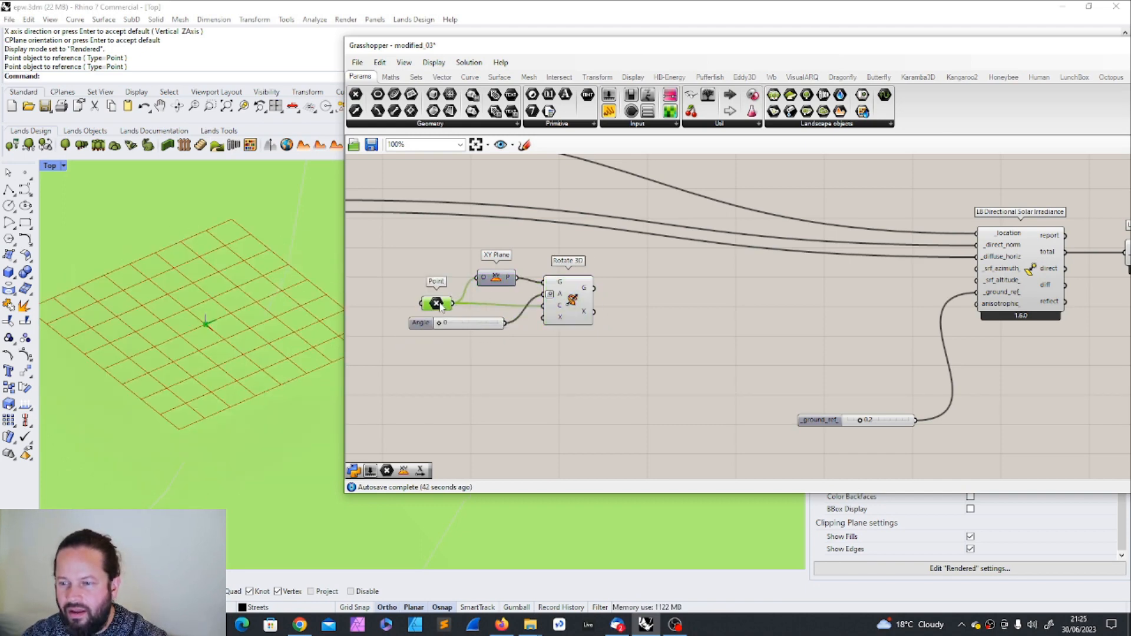
pyautogui.click(440, 307)
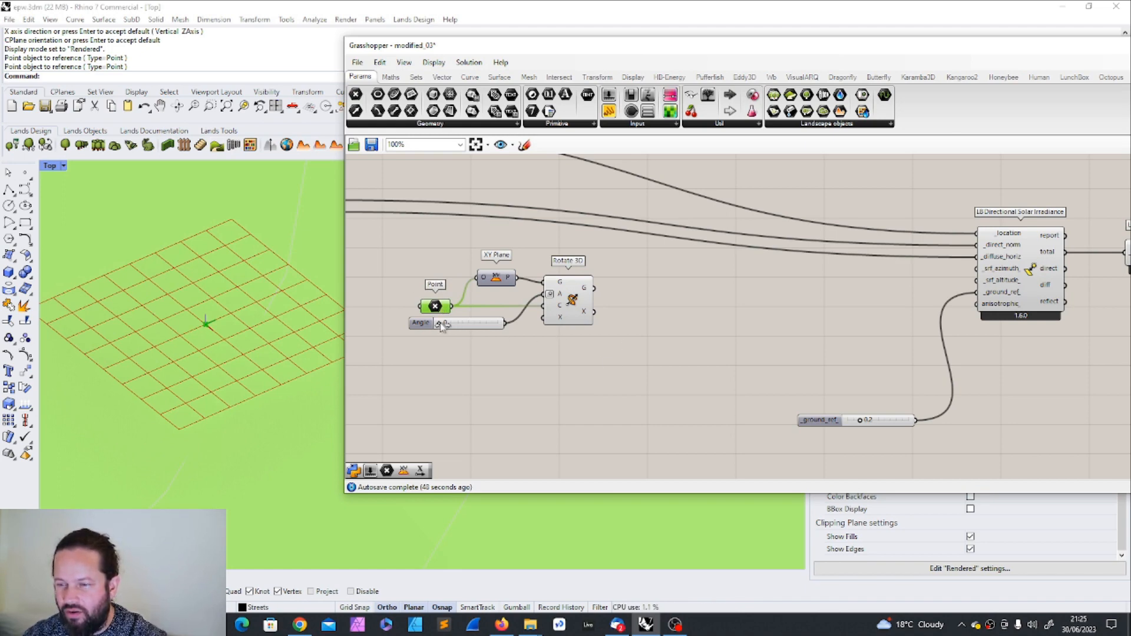
# Test the plane's rotation in the Rhino view by setting the angle slider to 65 and returning it to 0.
pyautogui.moveTo(442, 325); pyautogui.dragTo(455, 323)
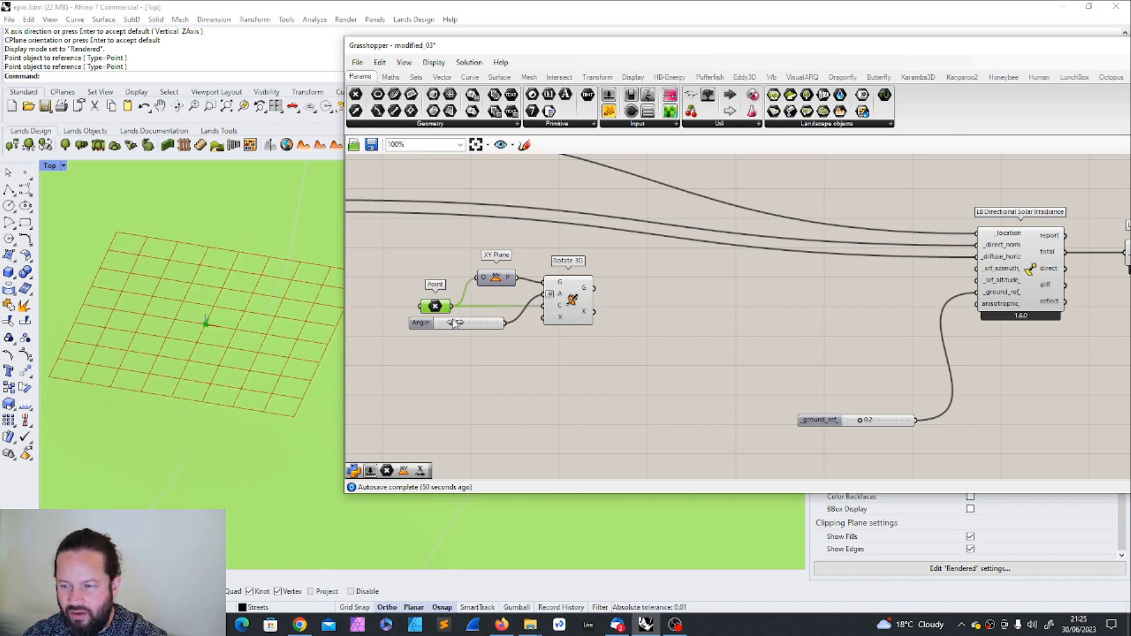
pyautogui.moveTo(1001, 269)
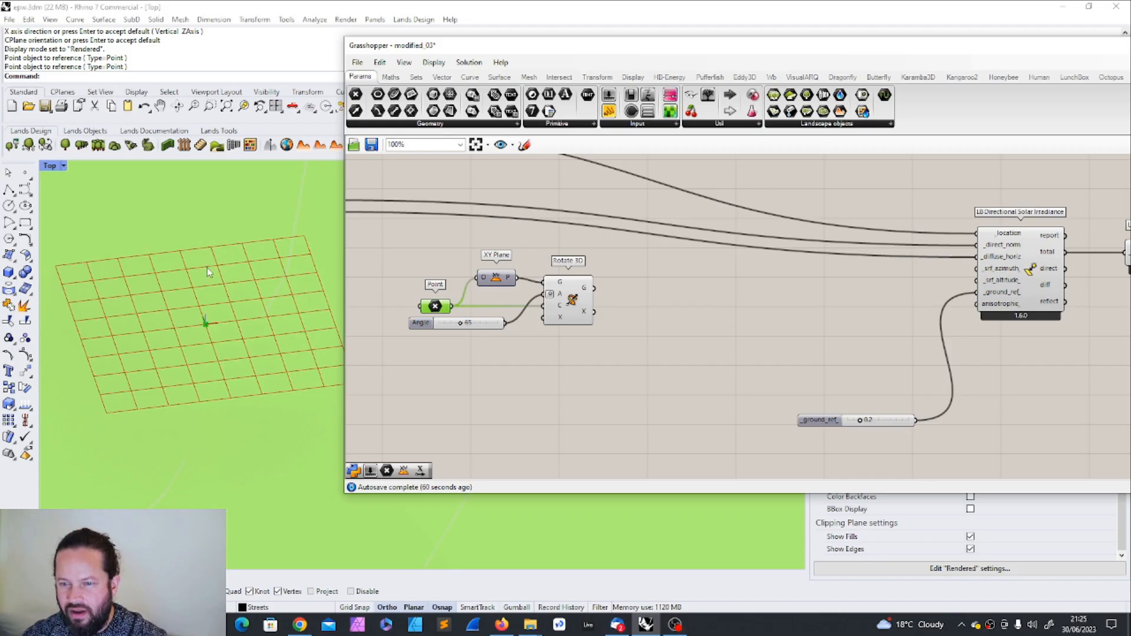
pyautogui.scroll(-10, 214, 327)
pyautogui.scroll(5, 246, 402)
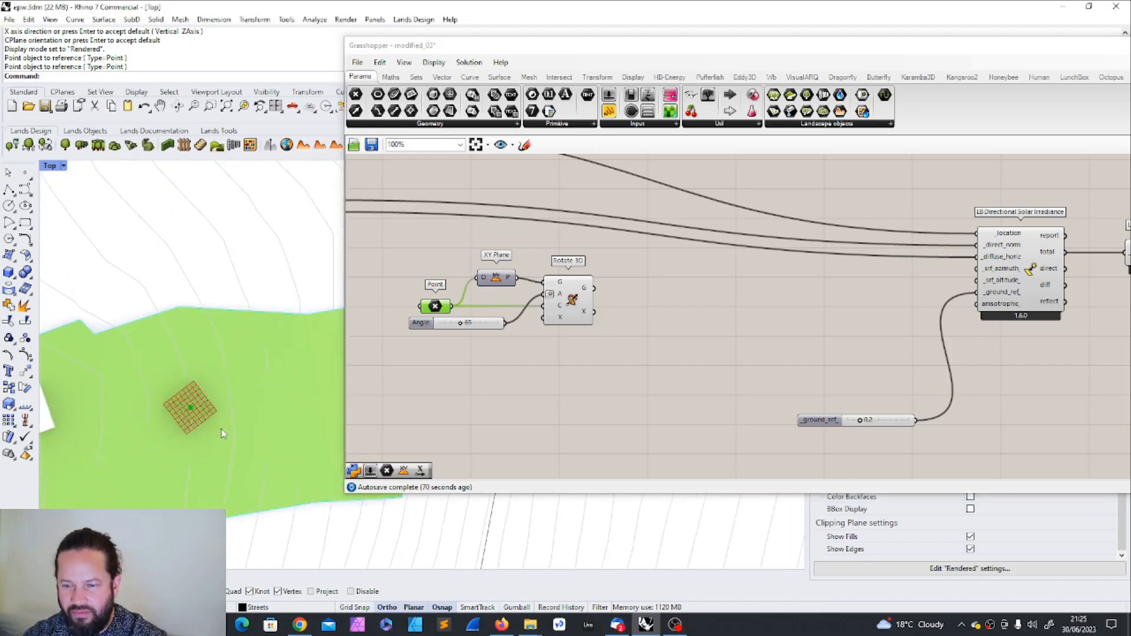
pyautogui.moveTo(461, 323)
pyautogui.mouseDown()
pyautogui.moveTo(439, 327)
pyautogui.moveTo(474, 324)
pyautogui.moveTo(439, 324)
pyautogui.mouseUp()
# Add a Multiplication component below the angle slider.
pyautogui.doubleClick(485, 349)
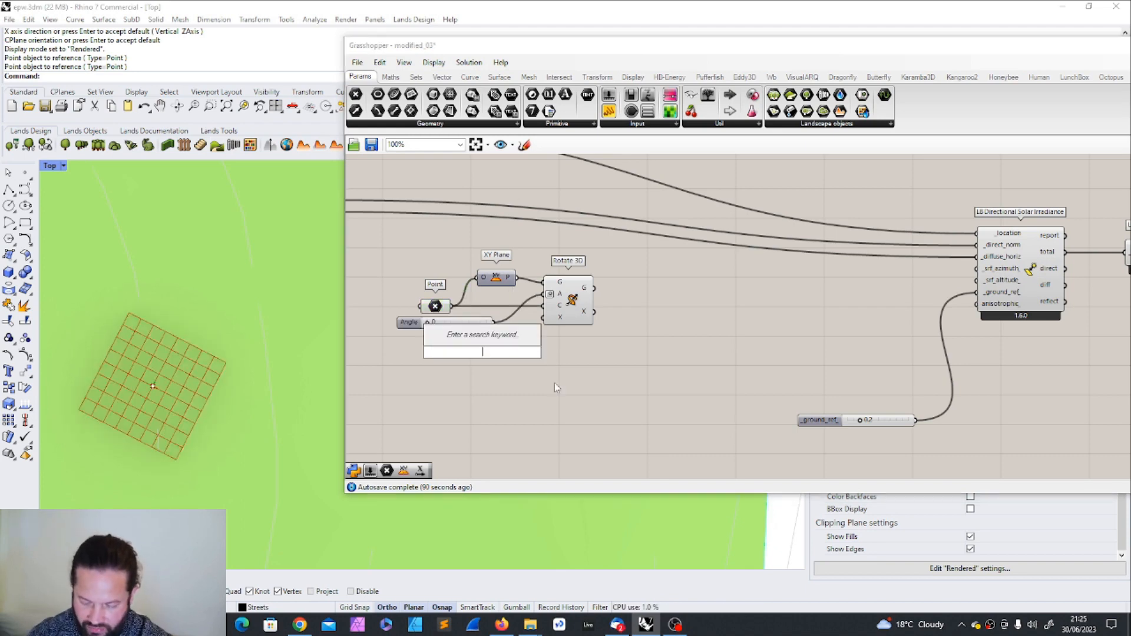
pyautogui.write('8')
pyautogui.press('BackSpace')
pyautogui.write('*')
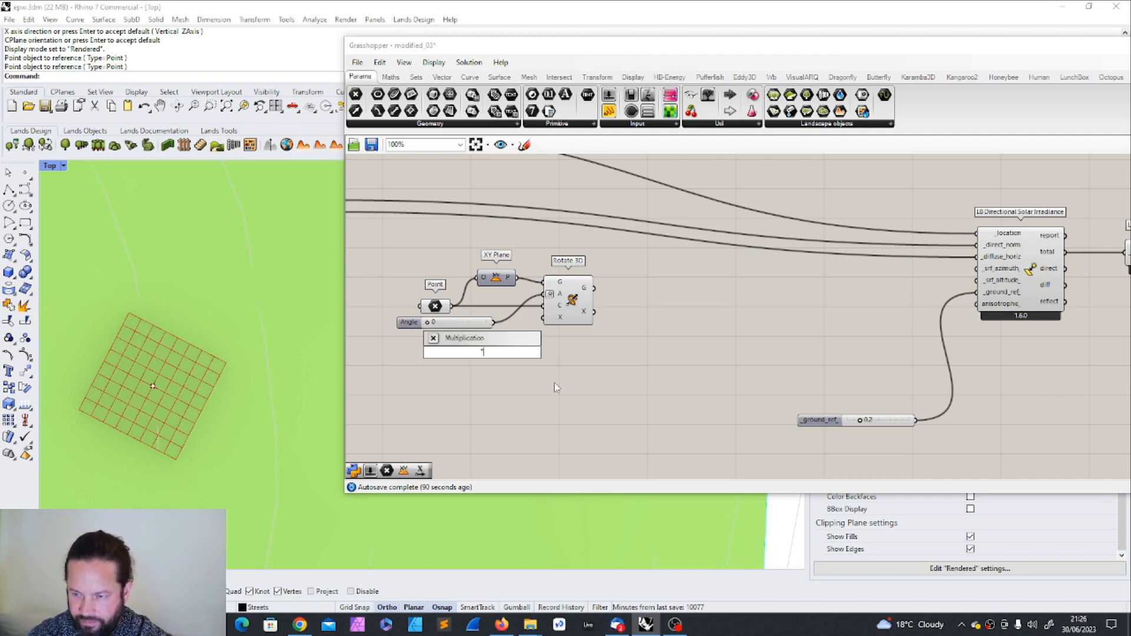
pyautogui.click(517, 336)
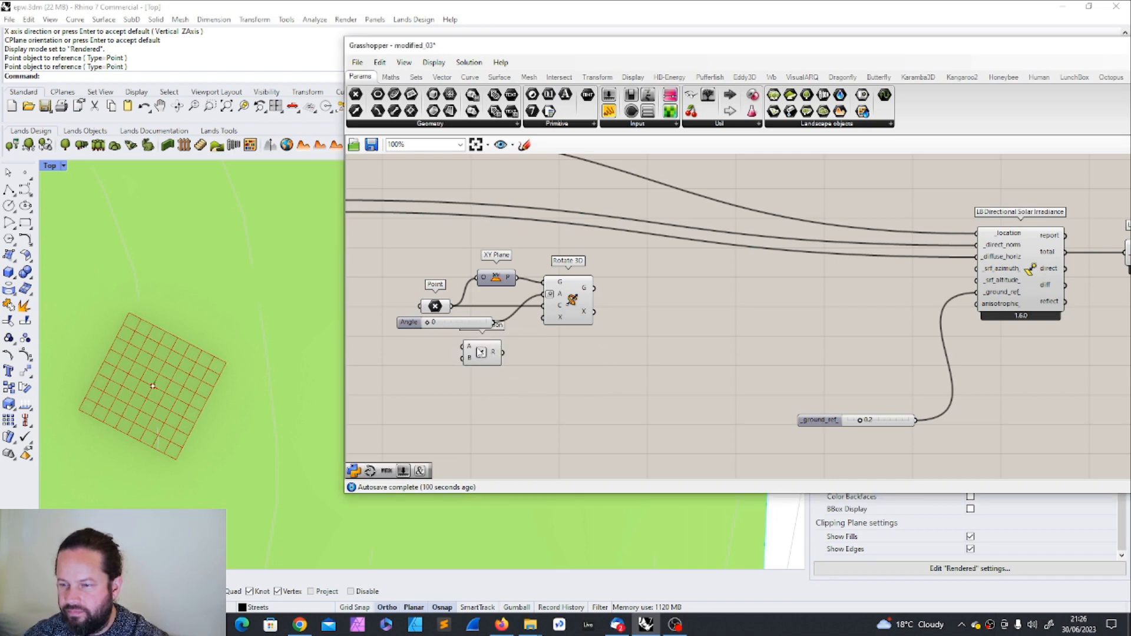
# Set Multiplication's B input to -1 and wire the component between the angle slider and Rotate 3D's angle input.
pyautogui.rightClick(470, 357)
pyautogui.moveTo(587, 474)
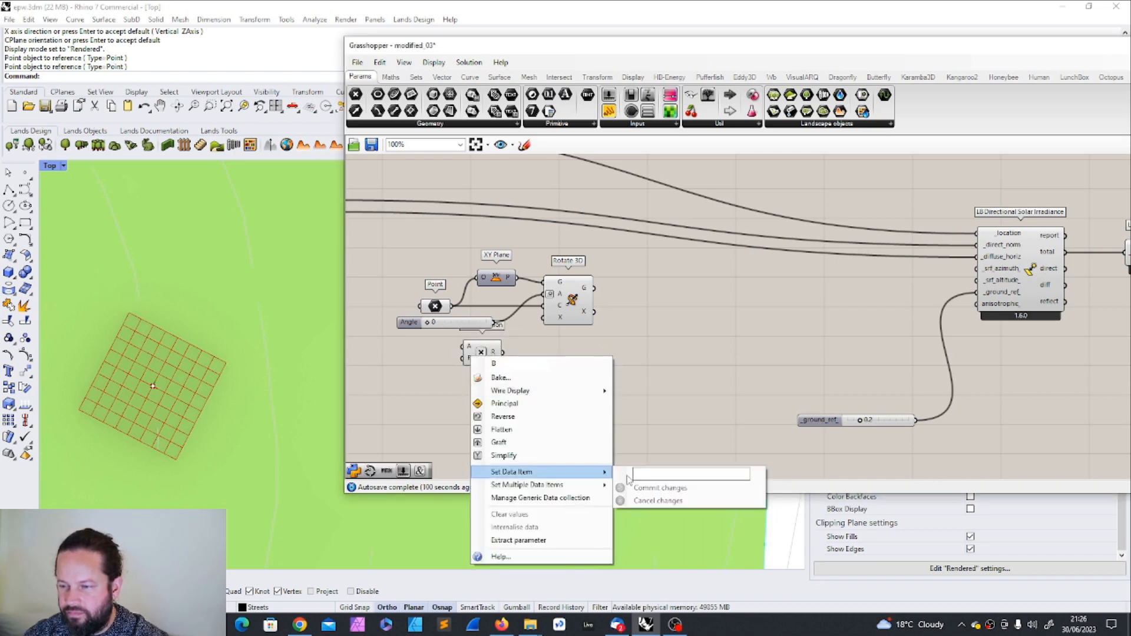
pyautogui.click(646, 475)
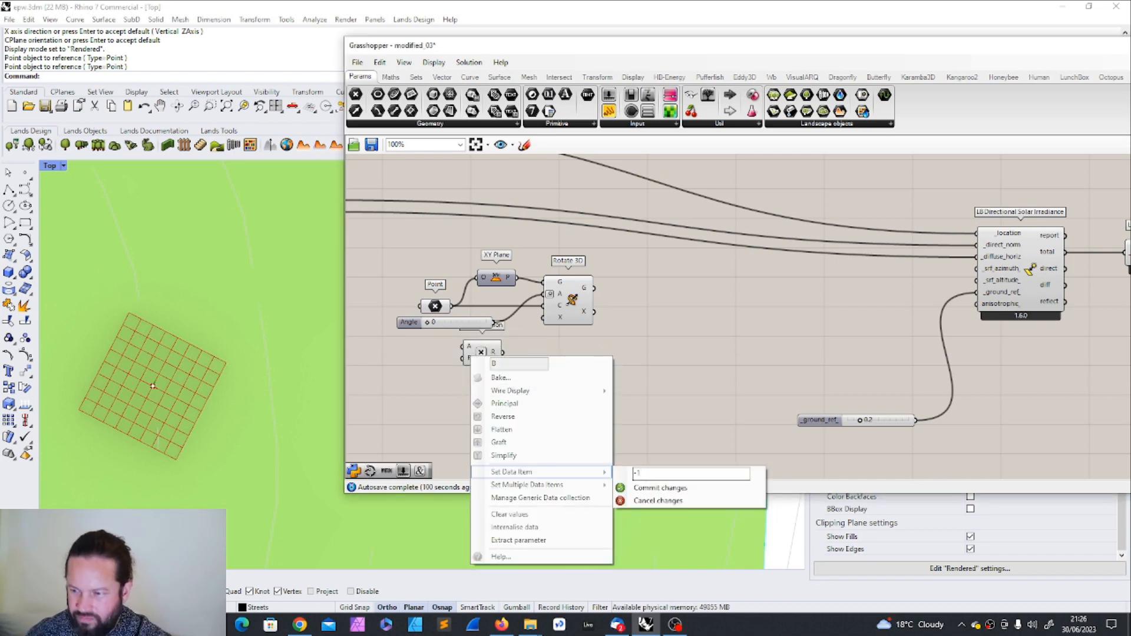
pyautogui.click(655, 488)
pyautogui.moveTo(460, 325); pyautogui.dragTo(543, 295)
pyautogui.moveTo(487, 354); pyautogui.dragTo(496, 332)
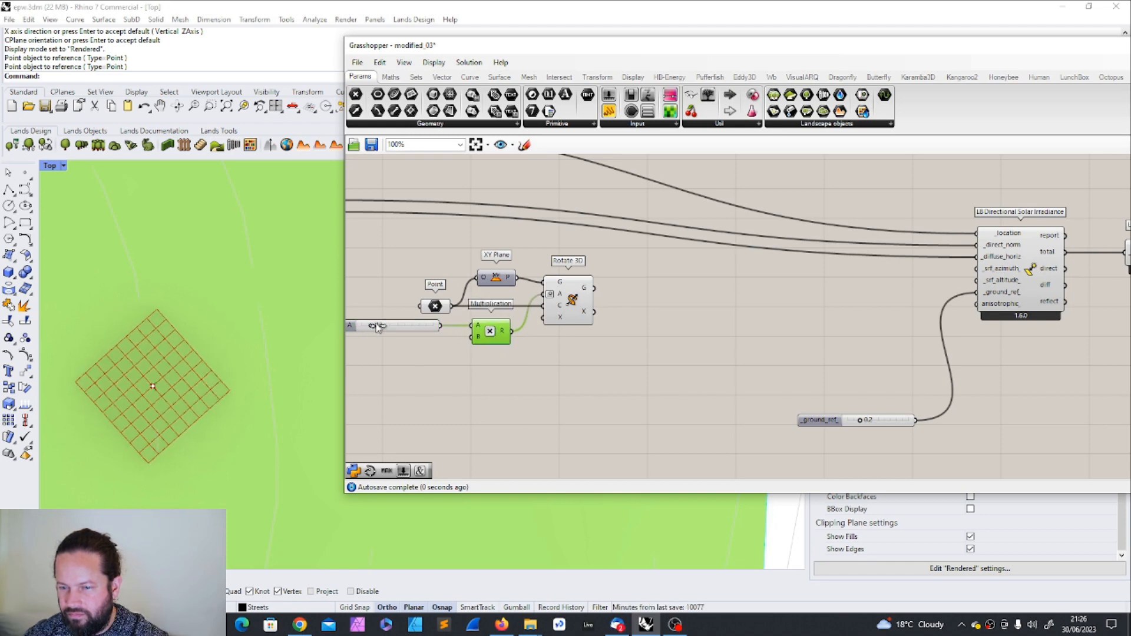
# Position the angle slider beside Multiplication and set its upper limit to 360.
pyautogui.scroll(3, 374, 323)
pyautogui.moveTo(433, 324)
pyautogui.mouseDown()
pyautogui.moveTo(580, 330)
pyautogui.moveTo(419, 335)
pyautogui.mouseUp()
pyautogui.scroll(-4, 553, 348)
pyautogui.moveTo(510, 269); pyautogui.dragTo(720, 364)
pyautogui.scroll(3, 677, 360)
pyautogui.moveTo(654, 303); pyautogui.dragTo(738, 310)
pyautogui.moveTo(392, 311); pyautogui.dragTo(465, 319)
pyautogui.rightClick(465, 318)
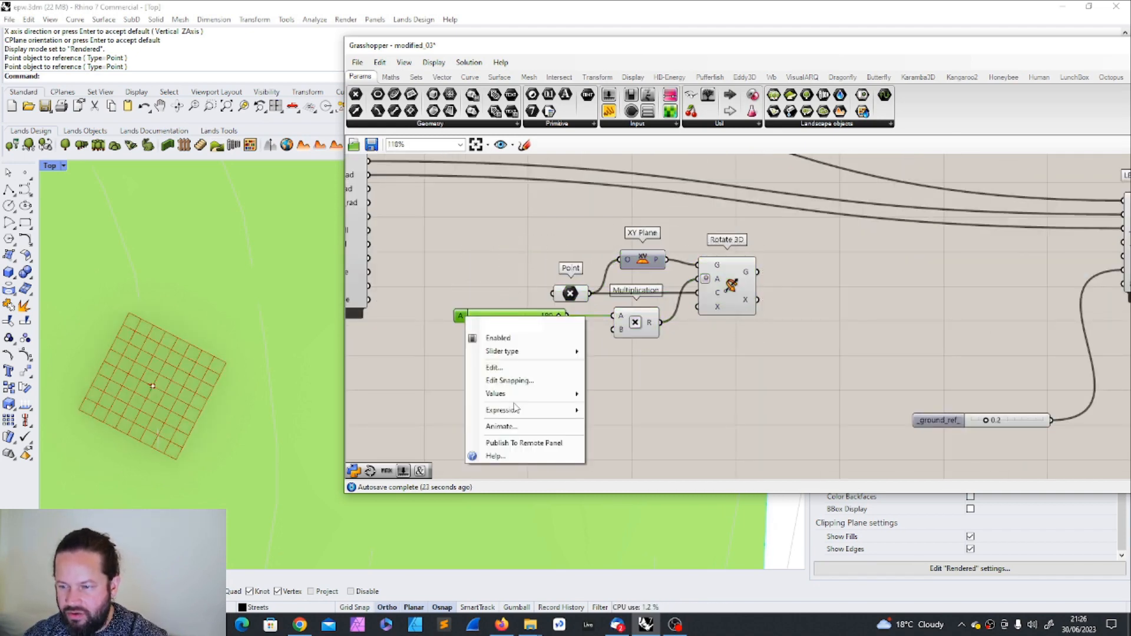
pyautogui.rightClick(503, 321)
pyautogui.rightClick(500, 319)
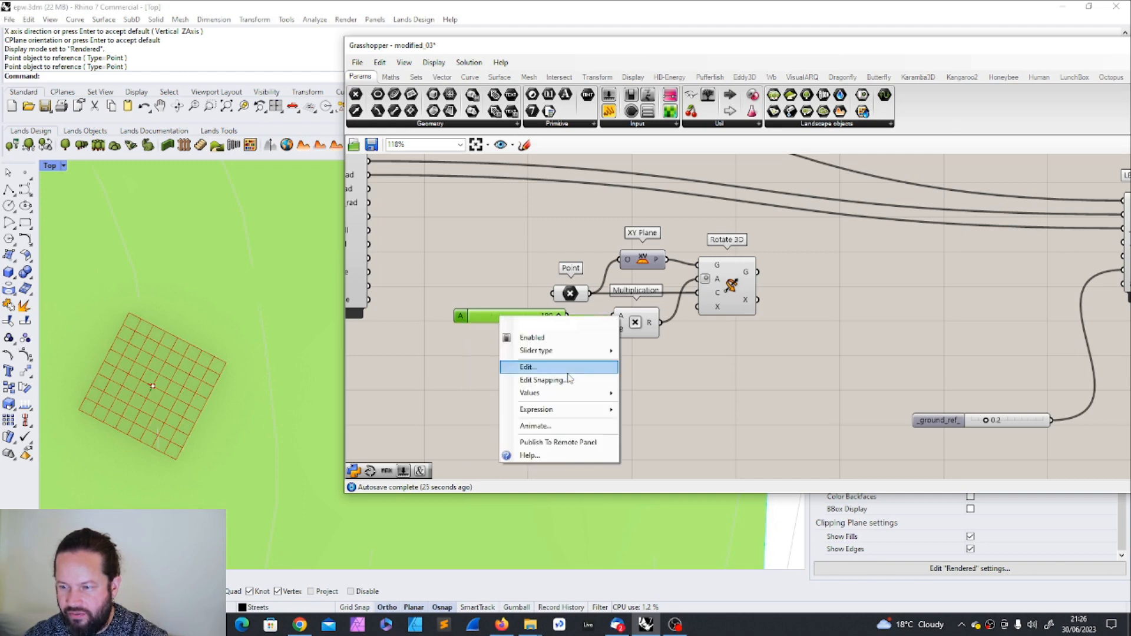
pyautogui.click(527, 366)
pyautogui.click(459, 347)
pyautogui.write('360')
pyautogui.press('Return')
pyautogui.scroll(3, 544, 327)
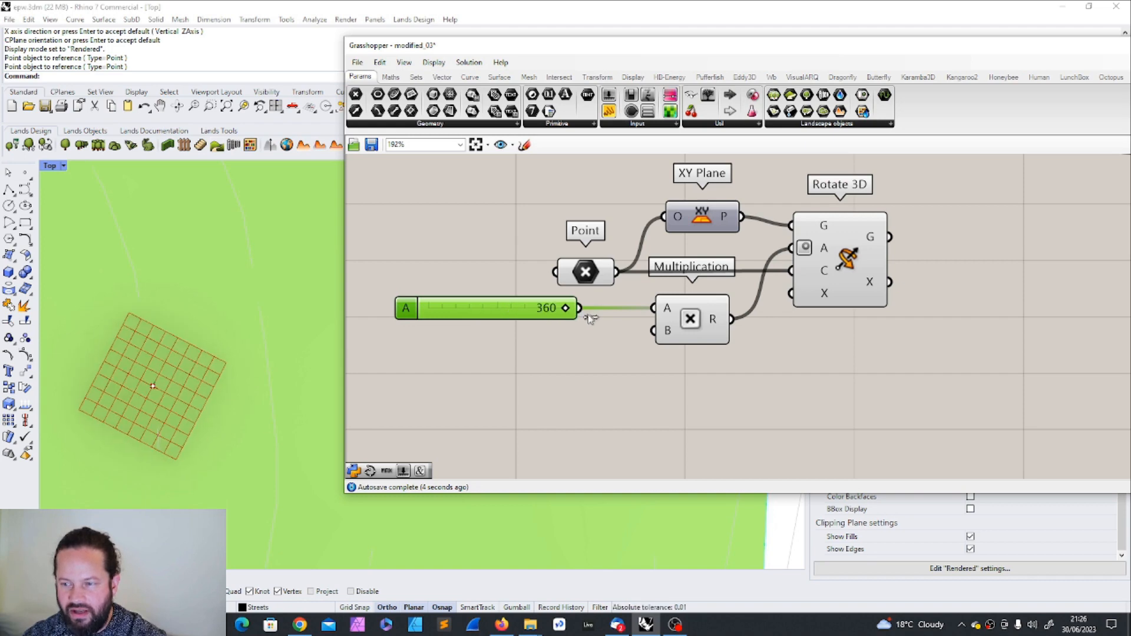
pyautogui.scroll(-3, 412, 296)
pyautogui.moveTo(387, 228); pyautogui.dragTo(663, 323)
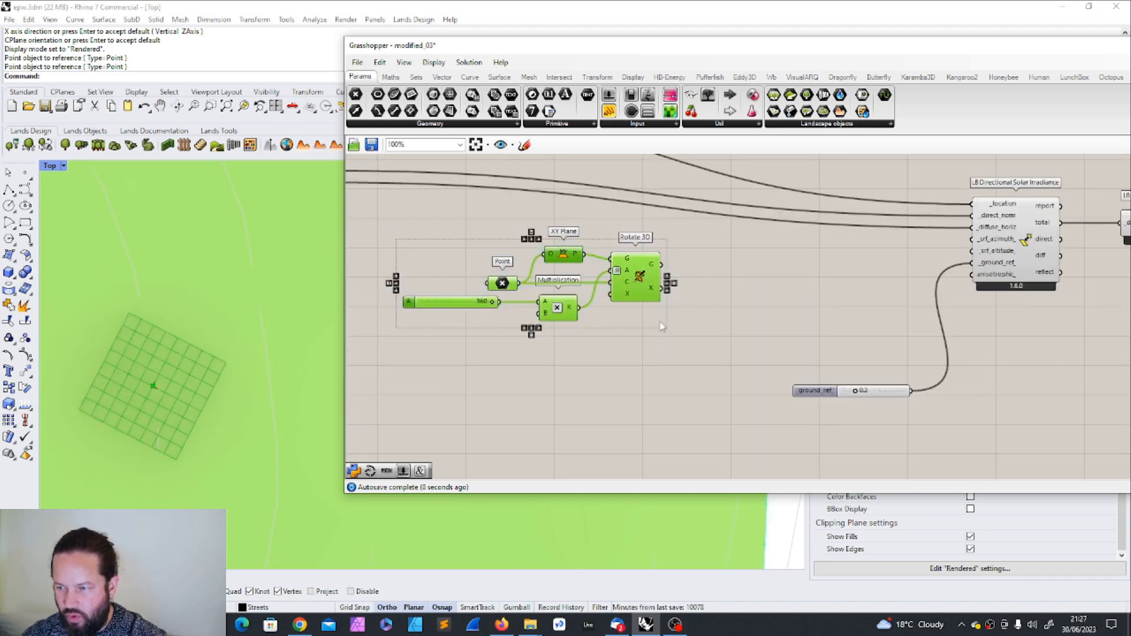
pyautogui.click(631, 344)
pyautogui.moveTo(381, 221); pyautogui.dragTo(680, 351)
pyautogui.moveTo(758, 313); pyautogui.dragTo(750, 348)
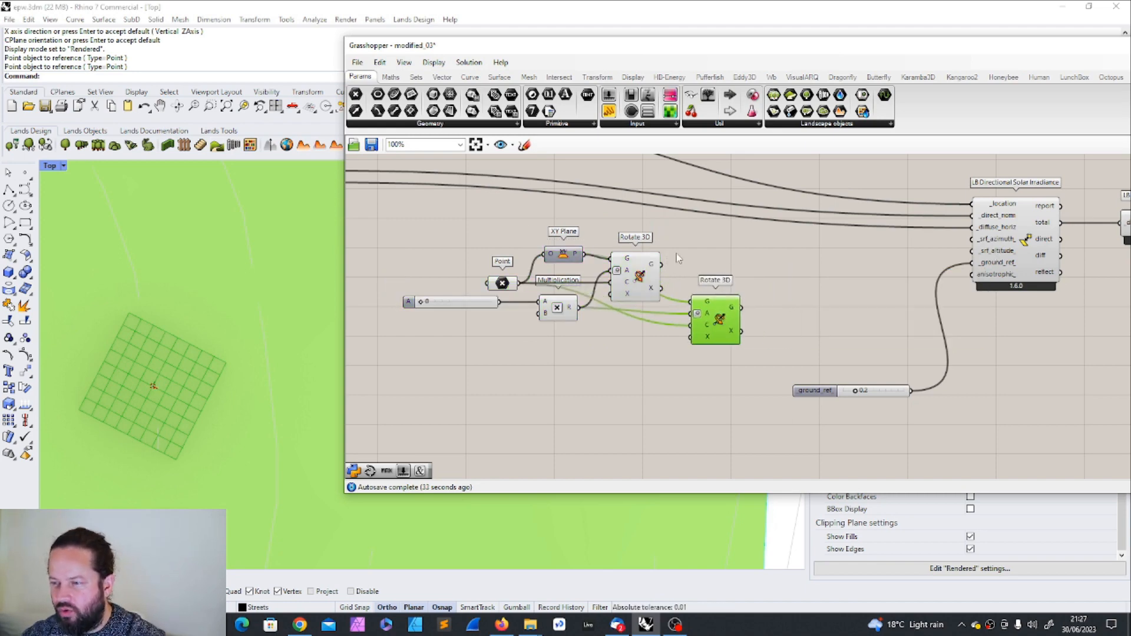
pyautogui.click(676, 258)
pyautogui.click(634, 271)
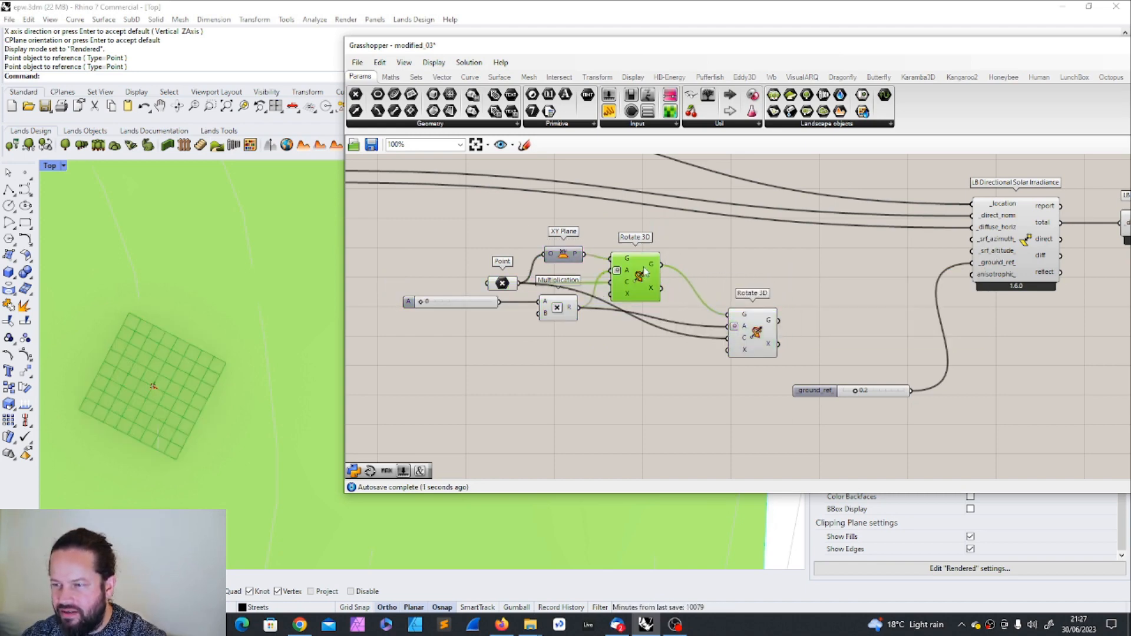
# Move the slider, Multiplication and Rotate 3D below the other components, and shift Point and XY Plane away to free up space.
pyautogui.click(463, 307)
pyautogui.moveTo(463, 307); pyautogui.dragTo(465, 309)
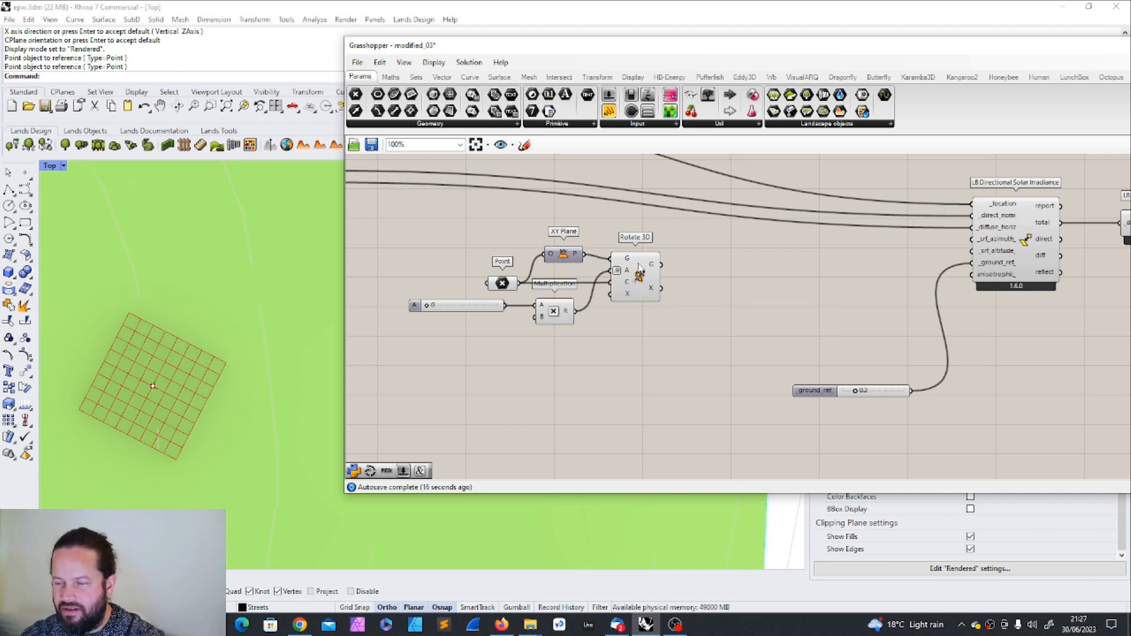
pyautogui.click(452, 308)
pyautogui.keyDown('shift'); pyautogui.click(554, 312); pyautogui.keyUp('shift')
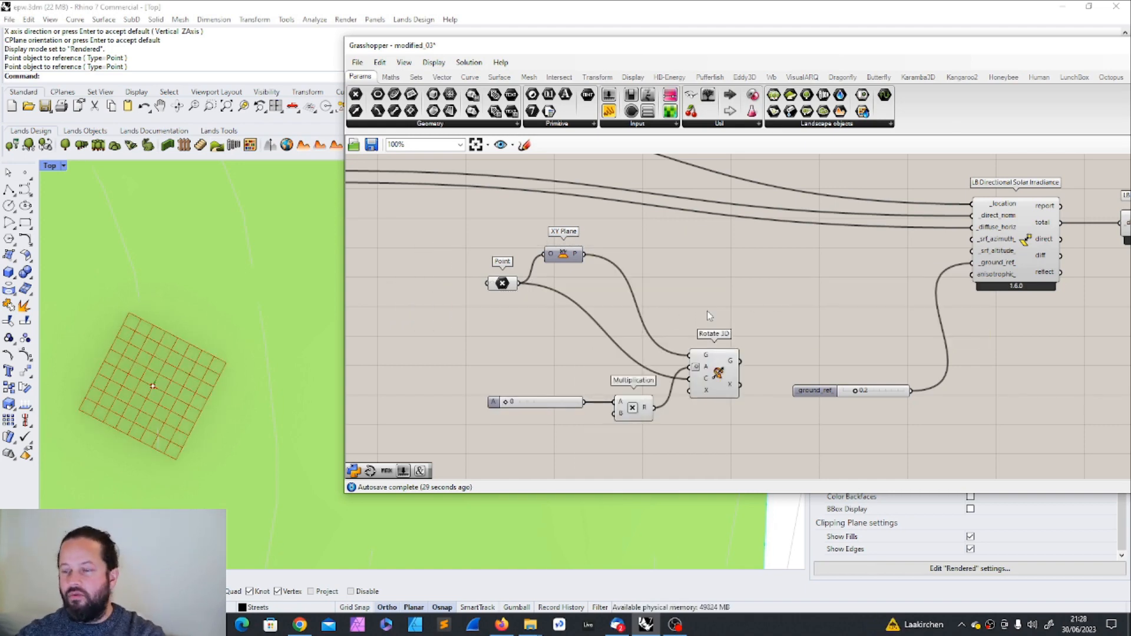
pyautogui.moveTo(439, 221); pyautogui.dragTo(620, 310)
pyautogui.moveTo(564, 254); pyautogui.dragTo(479, 260)
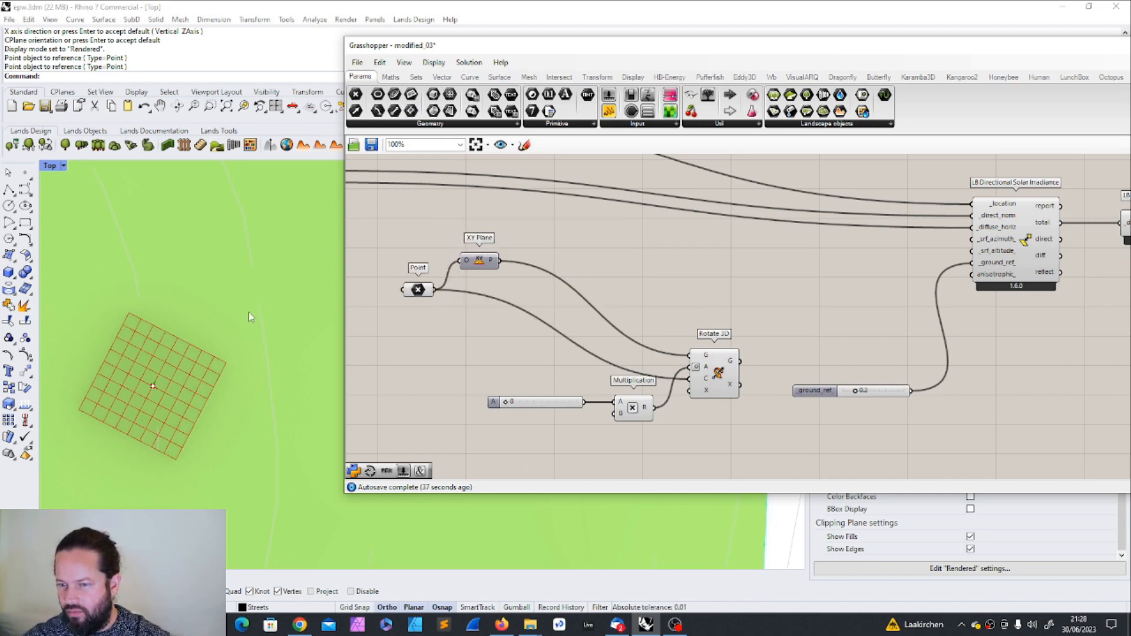
# Duplicate Rotate 3D with its connections, arrange the two components one above the other, and disable the lower one's preview.
pyautogui.click(176, 106)
pyautogui.moveTo(297, 260); pyautogui.dragTo(254, 307)
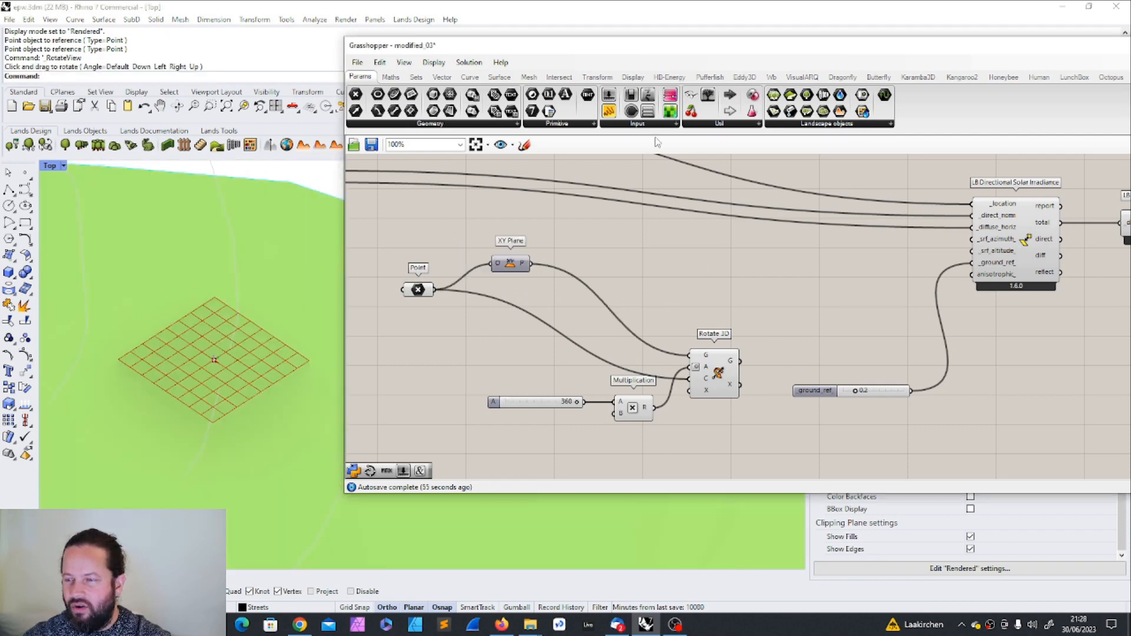
pyautogui.click(722, 364)
pyautogui.hotkey('ctrl', 'c')
pyautogui.hotkey('ctrl', 'v')
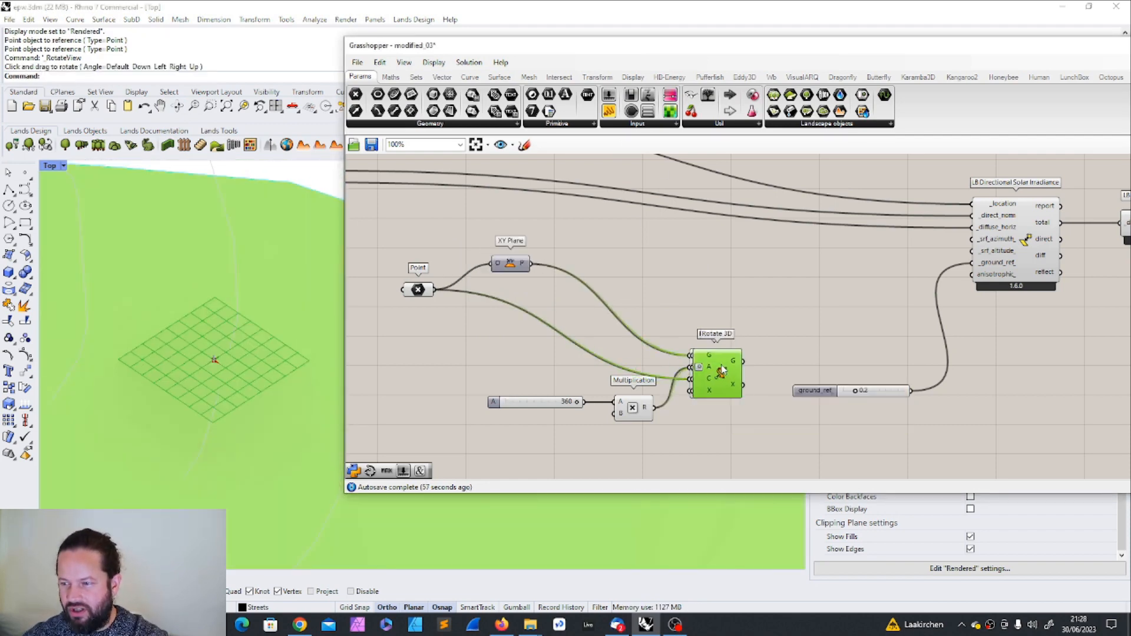
pyautogui.moveTo(720, 370); pyautogui.dragTo(717, 267)
pyautogui.click(720, 367)
pyautogui.moveTo(712, 376)
pyautogui.mouseDown()
pyautogui.moveTo(735, 400)
pyautogui.moveTo(726, 393)
pyautogui.mouseUp()
pyautogui.click(744, 341)
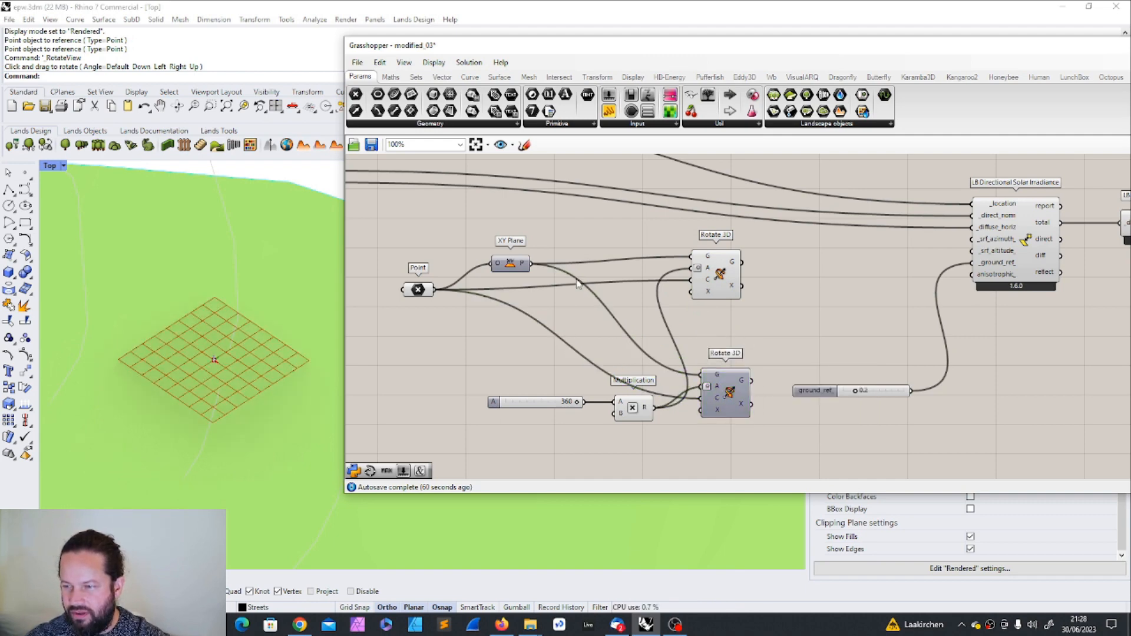
# Line up Point with the upper Rotate 3D and raise XY Plane slightly above them.
pyautogui.moveTo(718, 279); pyautogui.dragTo(711, 280)
pyautogui.moveTo(419, 293); pyautogui.dragTo(444, 284)
pyautogui.moveTo(697, 283); pyautogui.dragTo(703, 287)
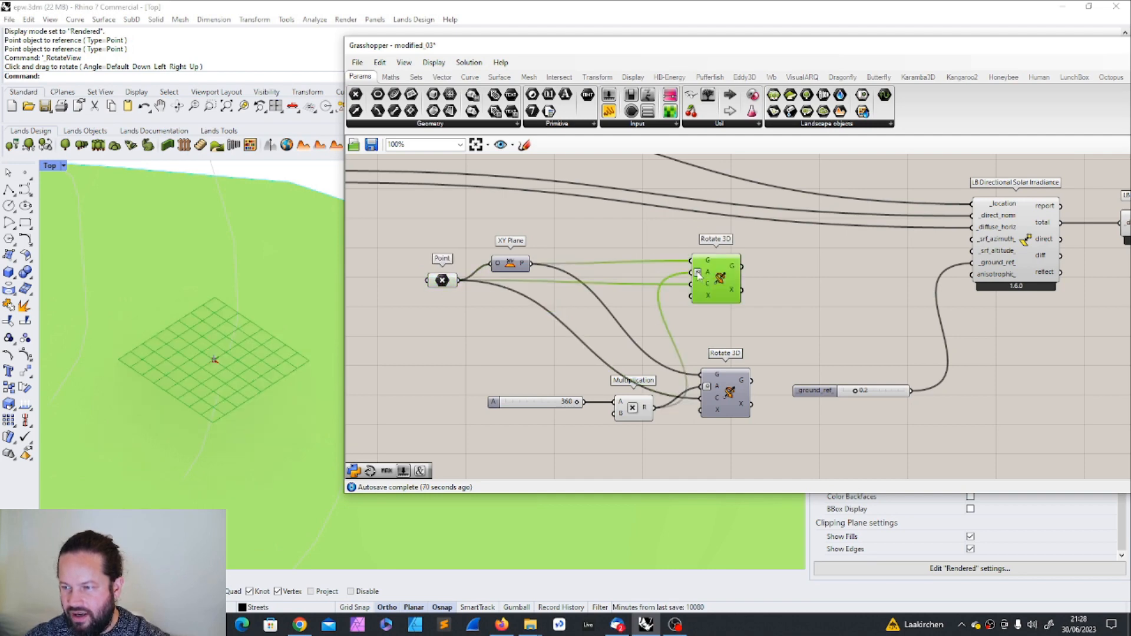
pyautogui.moveTo(514, 268); pyautogui.dragTo(514, 253)
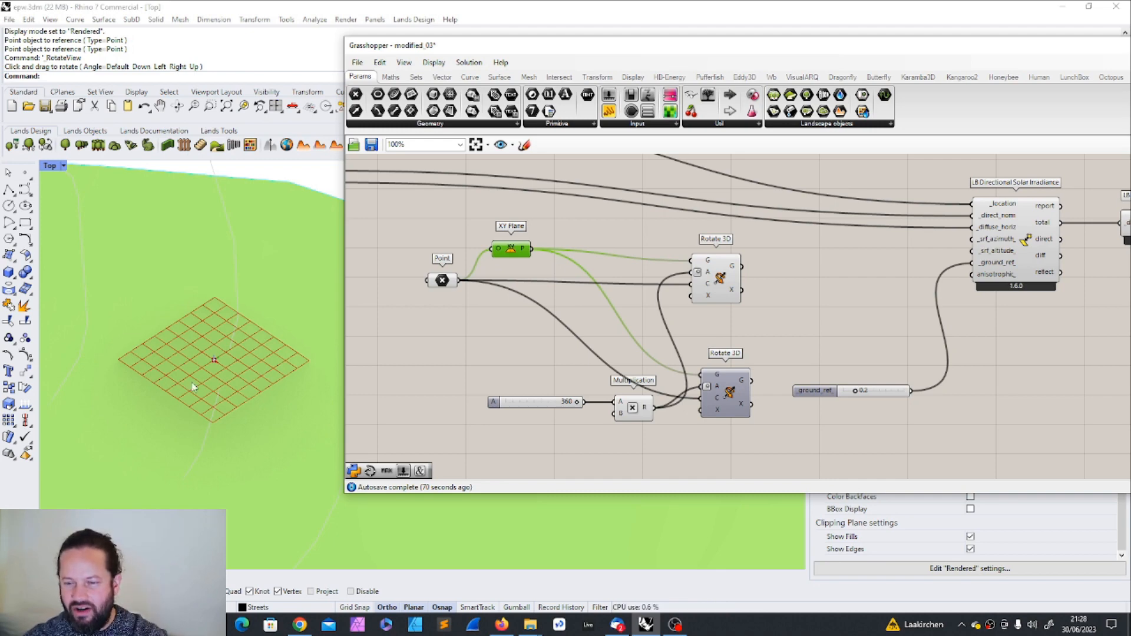
pyautogui.scroll(3, 223, 375)
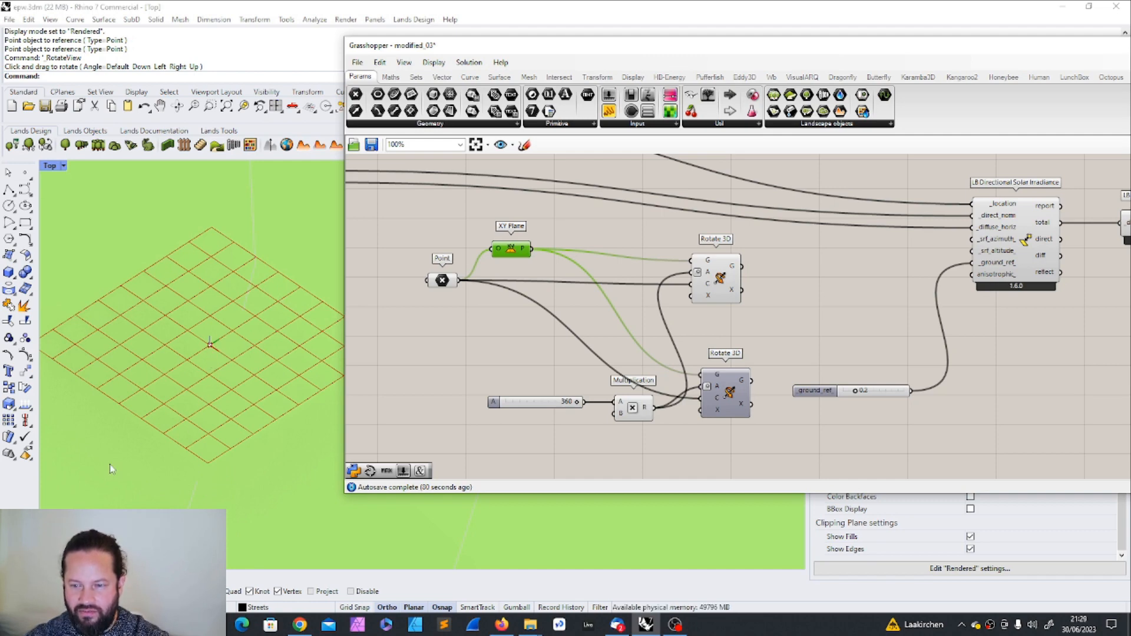
# Add a number slider from the value 90, connect it to the upper Rotate 3D's angle input and raise it to 100.
pyautogui.doubleClick(565, 355)
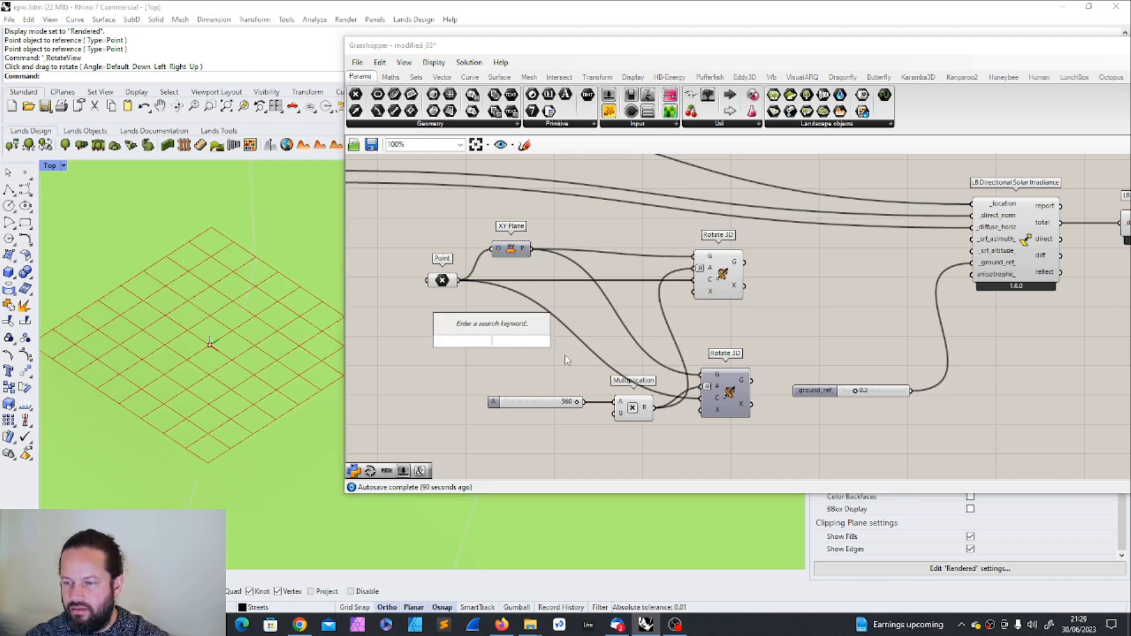
pyautogui.write('90')
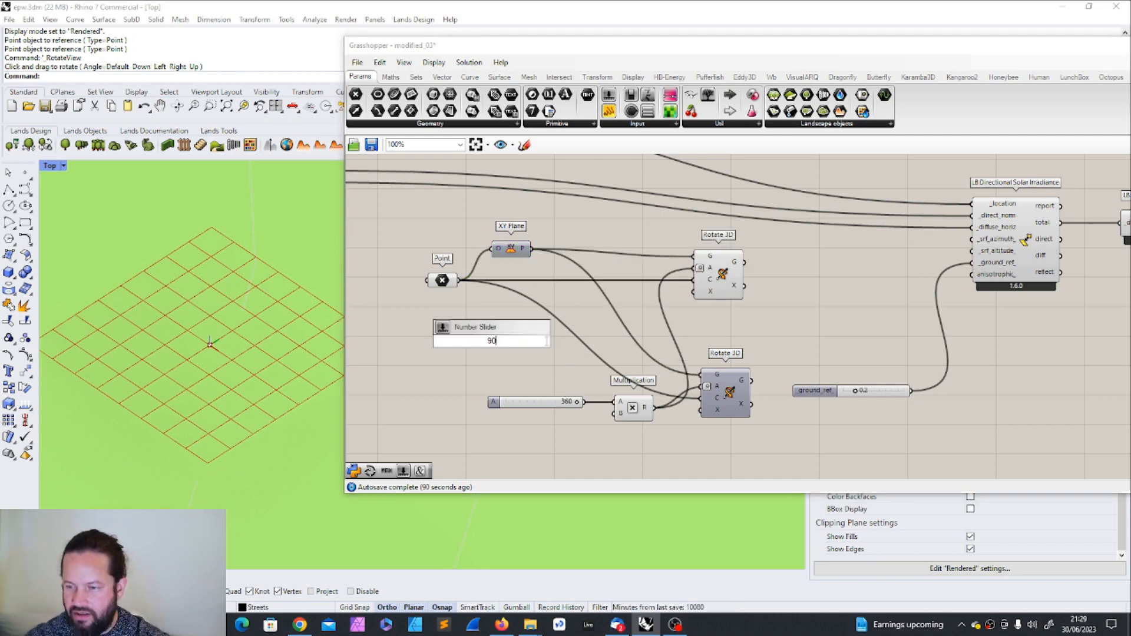
pyautogui.press('Return')
pyautogui.moveTo(528, 347); pyautogui.dragTo(466, 324)
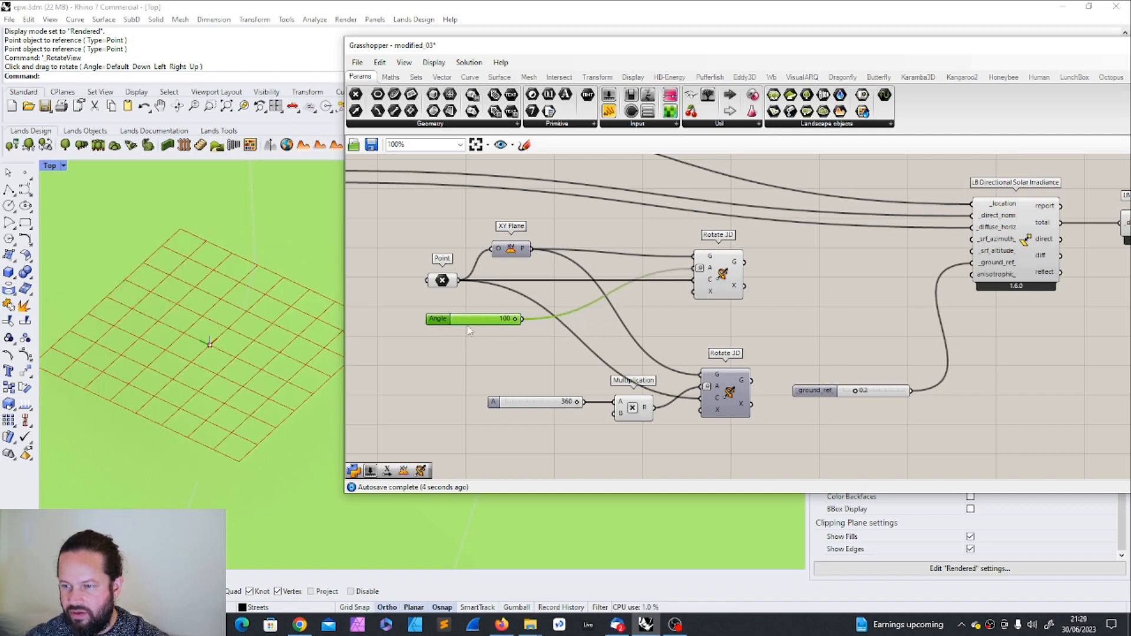
pyautogui.click(371, 333)
pyautogui.doubleClick(470, 359)
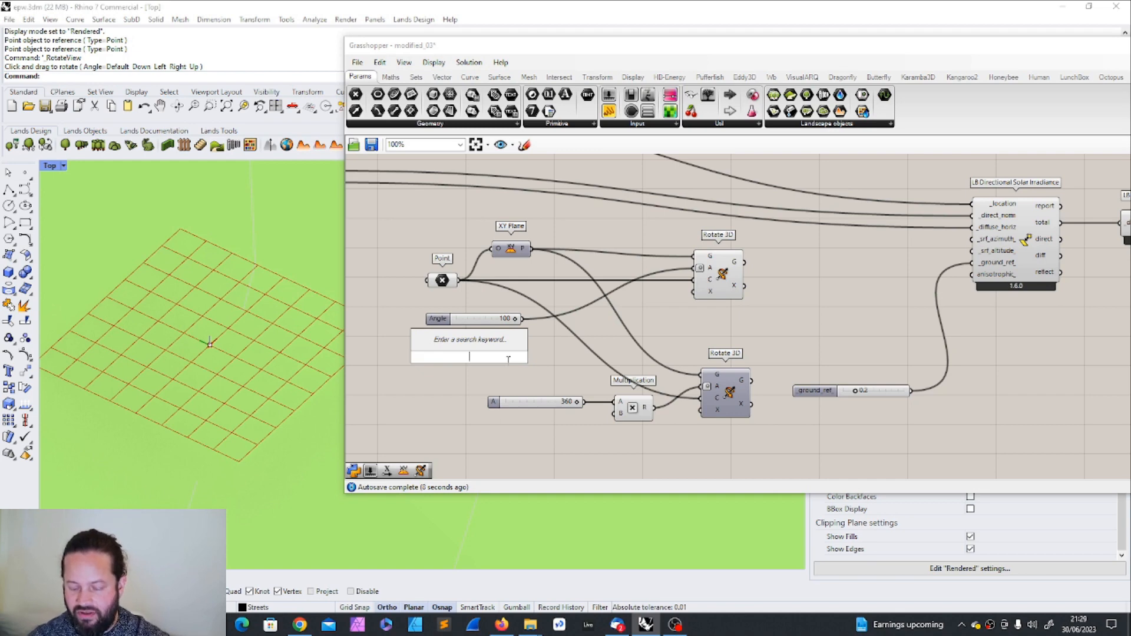
pyautogui.write('x')
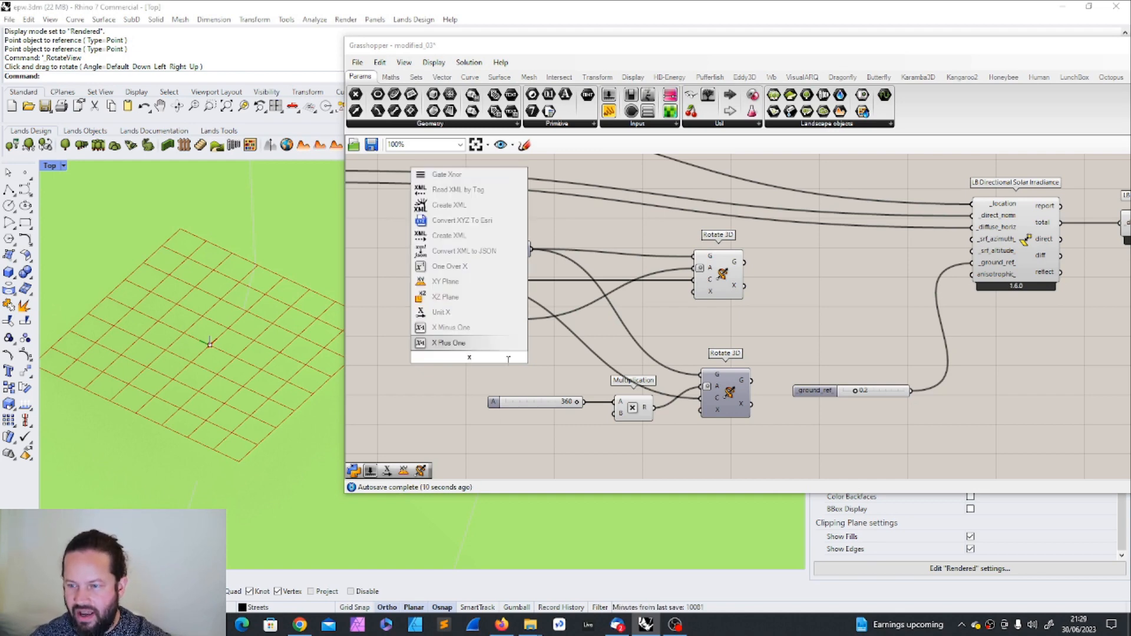
pyautogui.press('Return')
pyautogui.click(465, 358)
pyautogui.press('Delete')
# Add a Unit X vector, connect it to the upper Rotate 3D's axis input, and set the Angle slider to 90.
pyautogui.doubleClick(464, 356)
pyautogui.write('x')
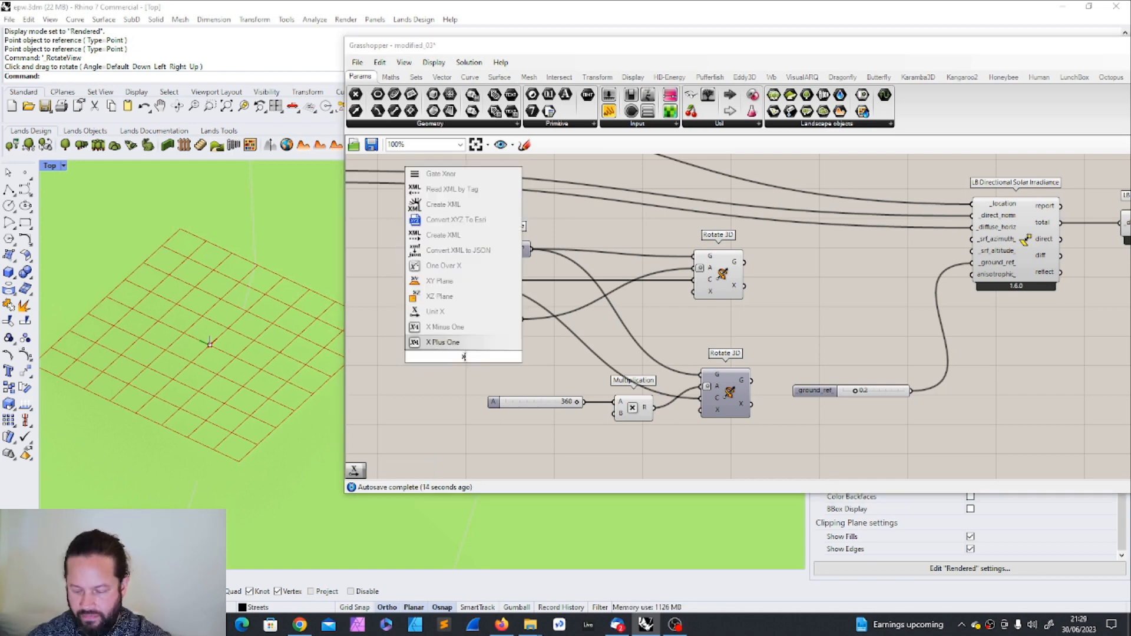
pyautogui.click(451, 313)
pyautogui.scroll(3, 521, 307)
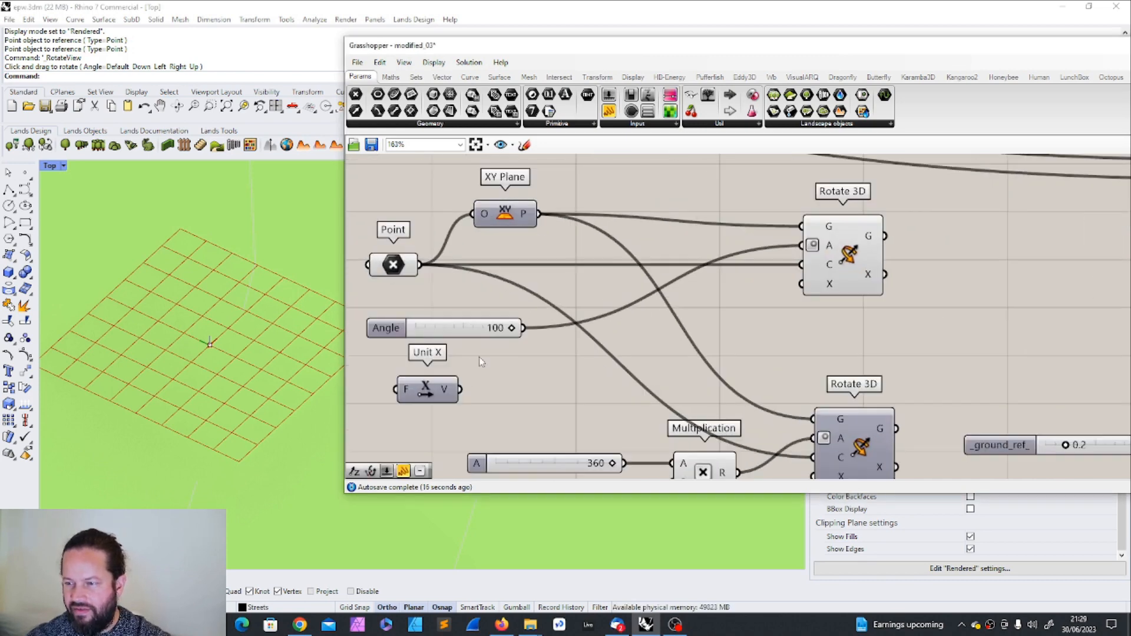
pyautogui.moveTo(495, 383); pyautogui.dragTo(740, 297)
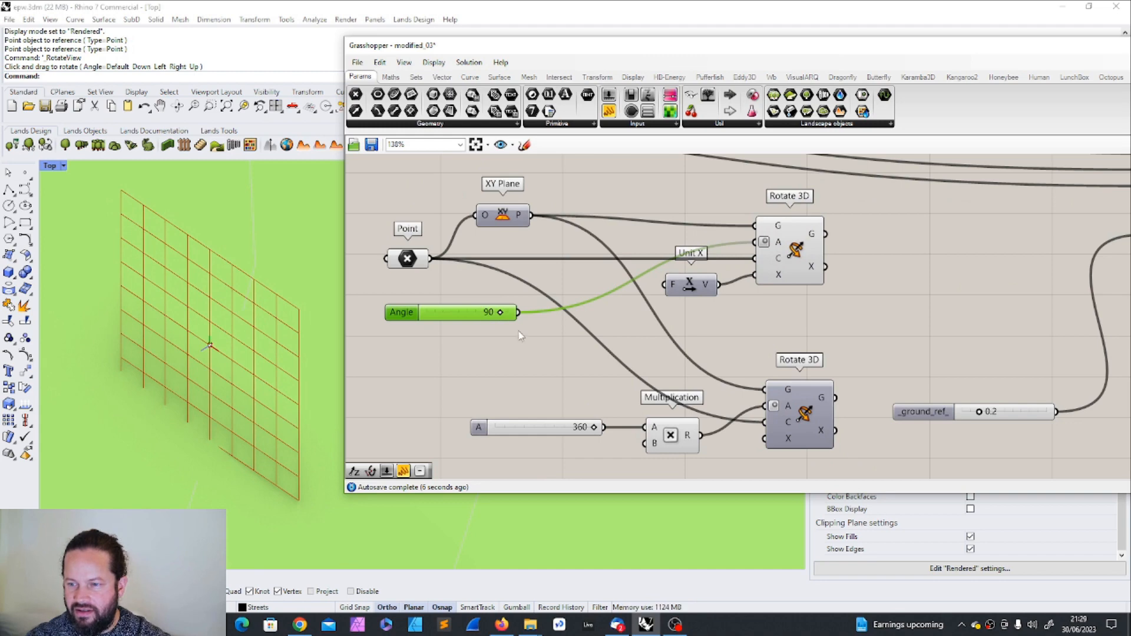
# Read the descriptions of the surface altitude and surface azimuth inputs on LB Directional Solar Irradiance.
pyautogui.scroll(-3, 583, 395)
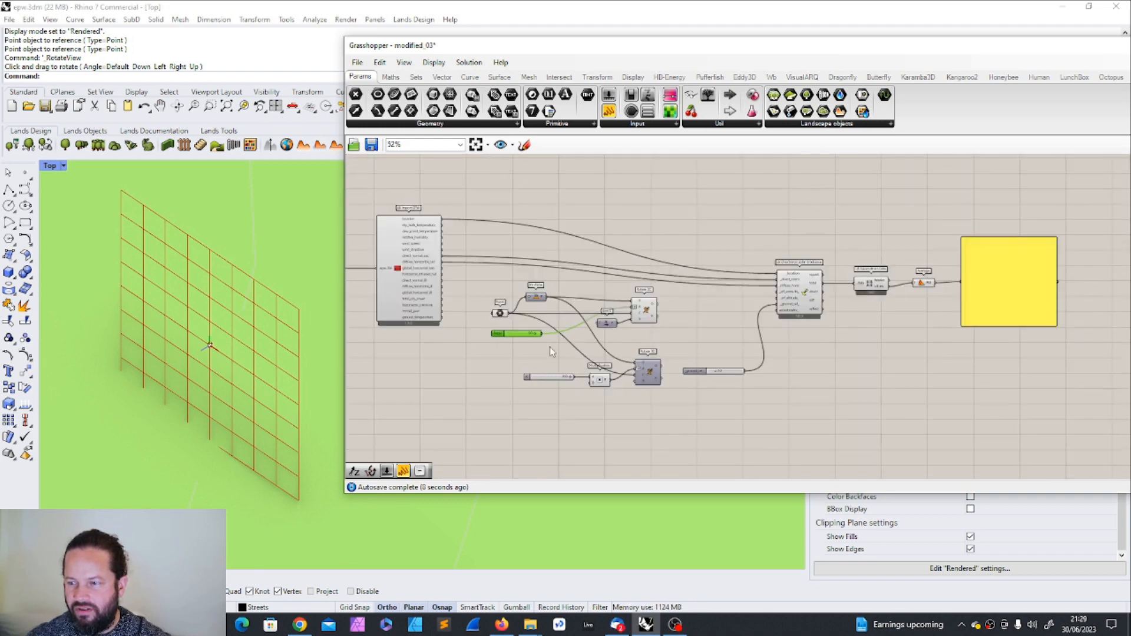
pyautogui.scroll(-5, 260, 369)
pyautogui.scroll(4, 789, 284)
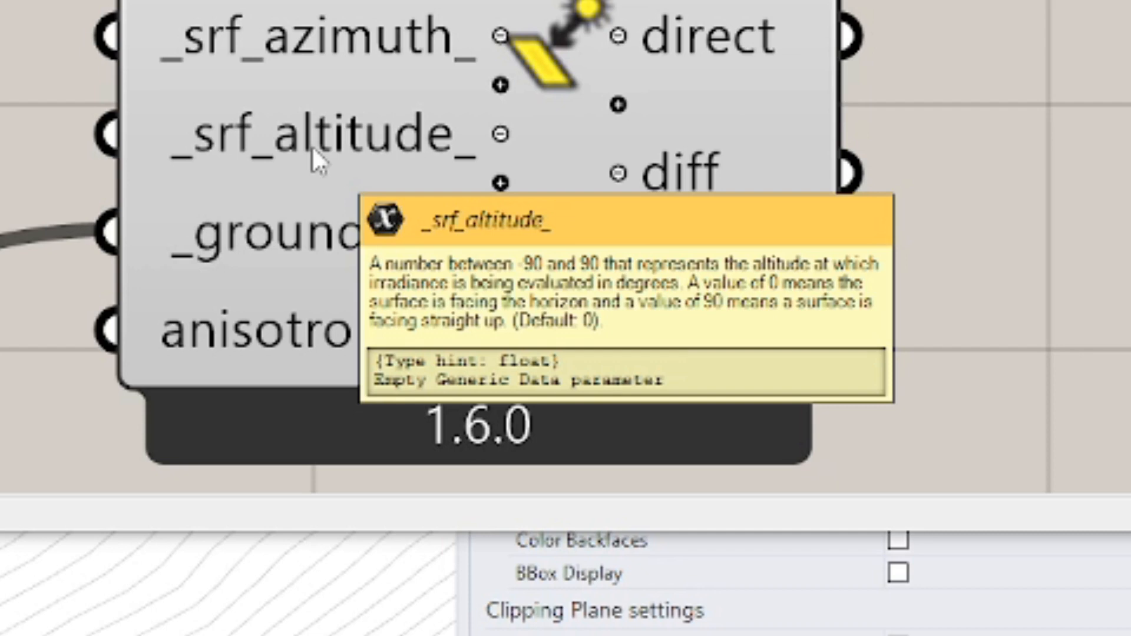
pyautogui.moveTo(339, 152)
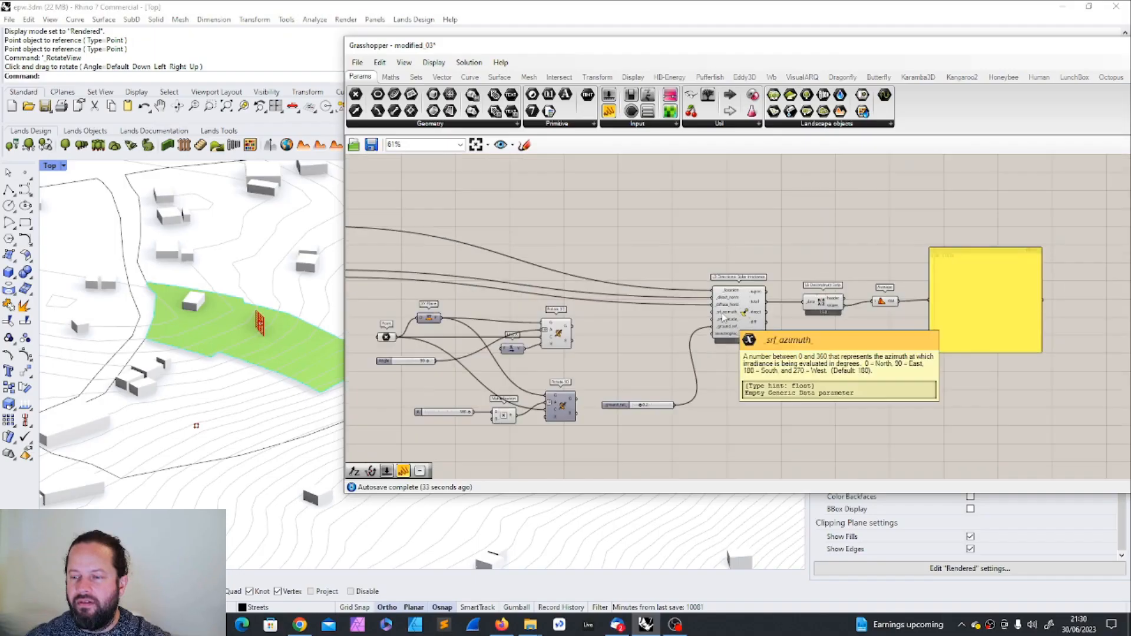
pyautogui.moveTo(723, 313); pyautogui.dragTo(874, 298, button='right')
# Move the Angle slider directly beside the upper Rotate 3D, just above Unit X.
pyautogui.scroll(4, 556, 344)
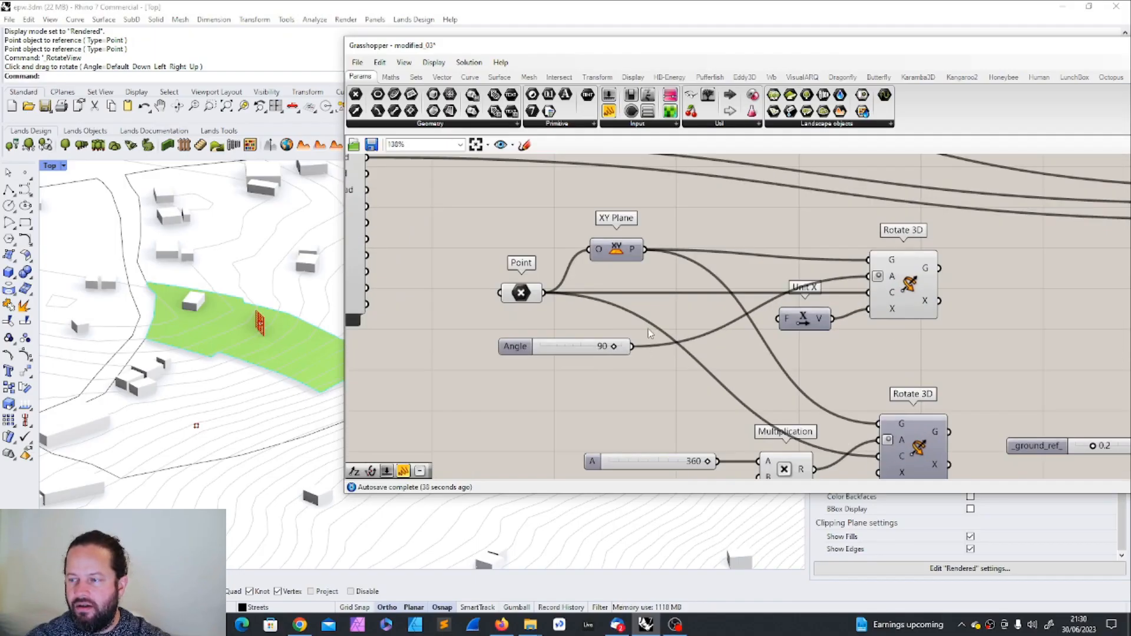
pyautogui.scroll(5, 236, 318)
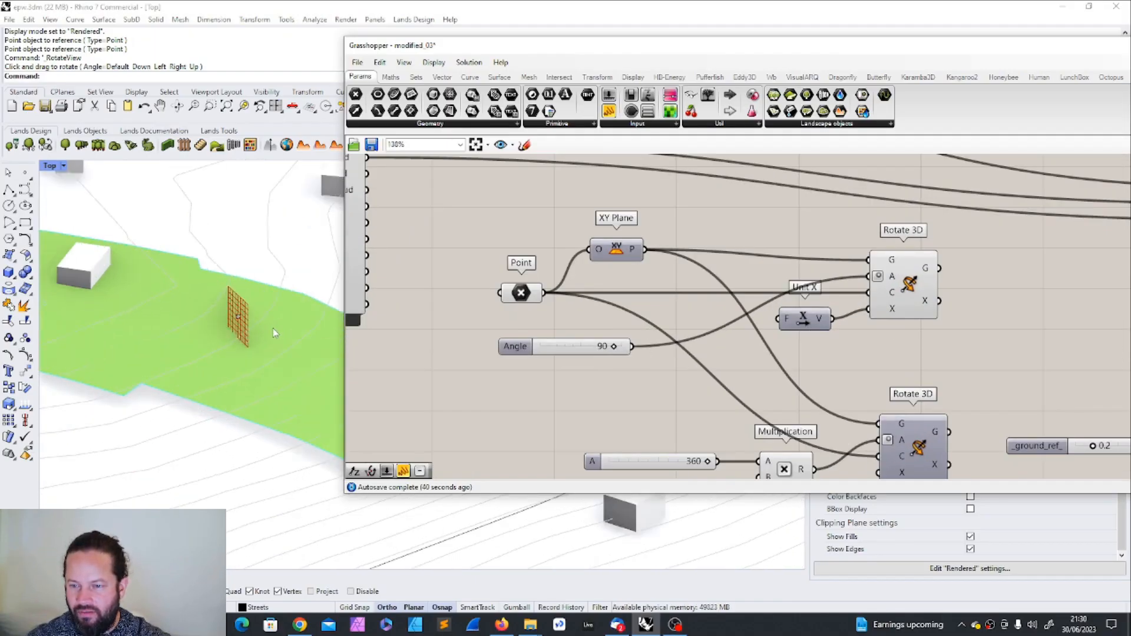
pyautogui.scroll(2, 217, 312)
pyautogui.moveTo(614, 347); pyautogui.dragTo(729, 280)
pyautogui.click(658, 319)
pyautogui.scroll(-4, 577, 308)
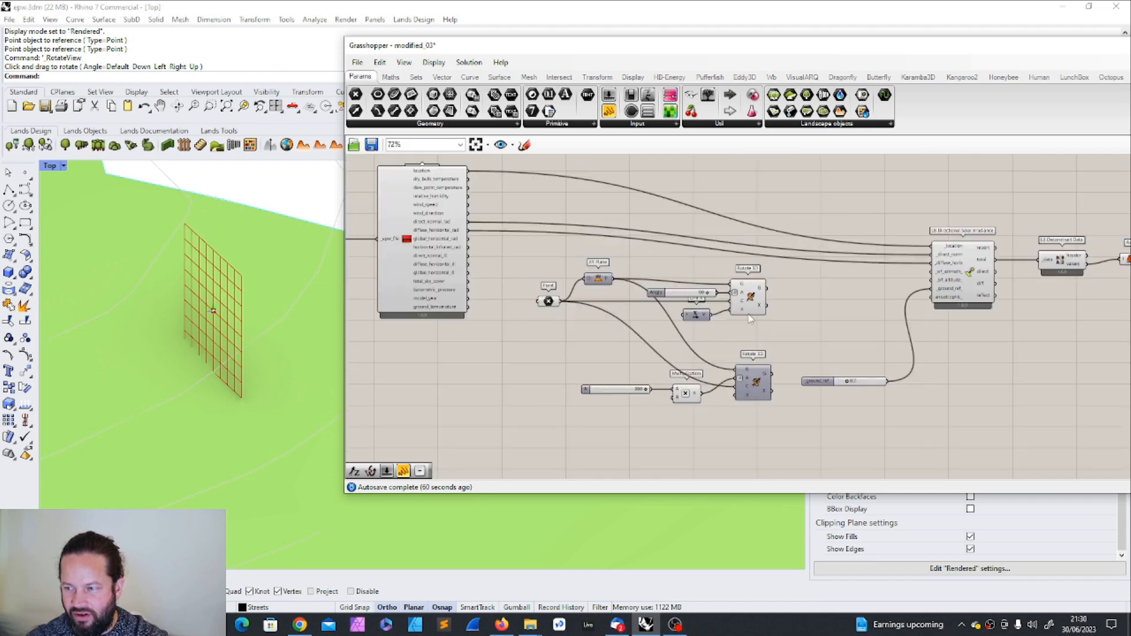
# Delete the Angle slider feeding the upper Rotate 3D and put a small text panel in its place.
pyautogui.scroll(5, 775, 299)
pyautogui.click(708, 287)
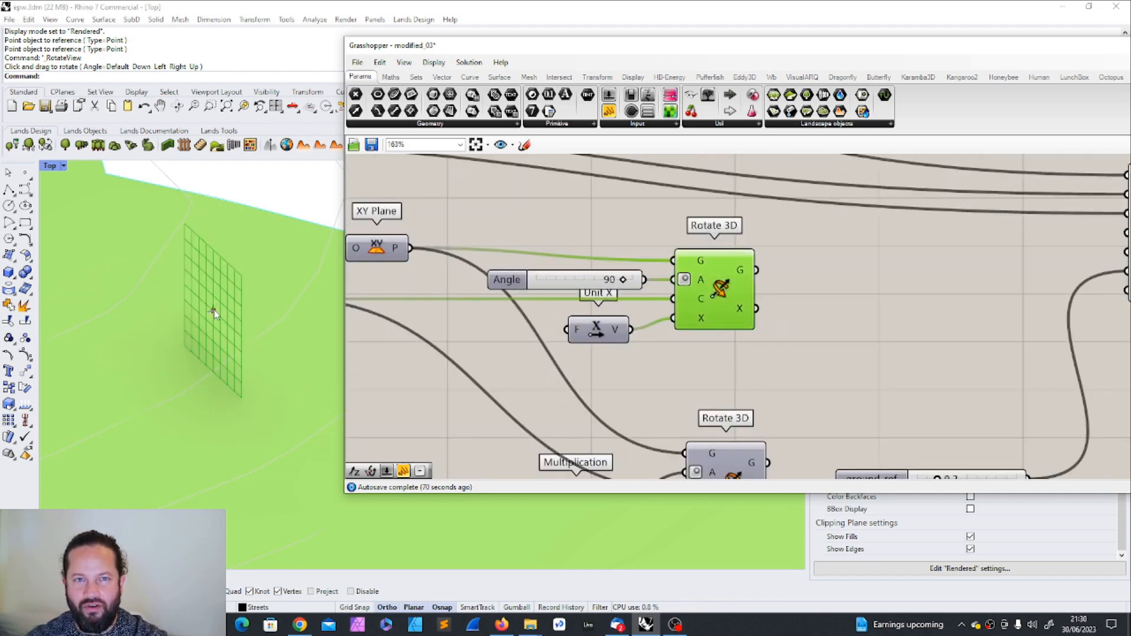
pyautogui.click(521, 283)
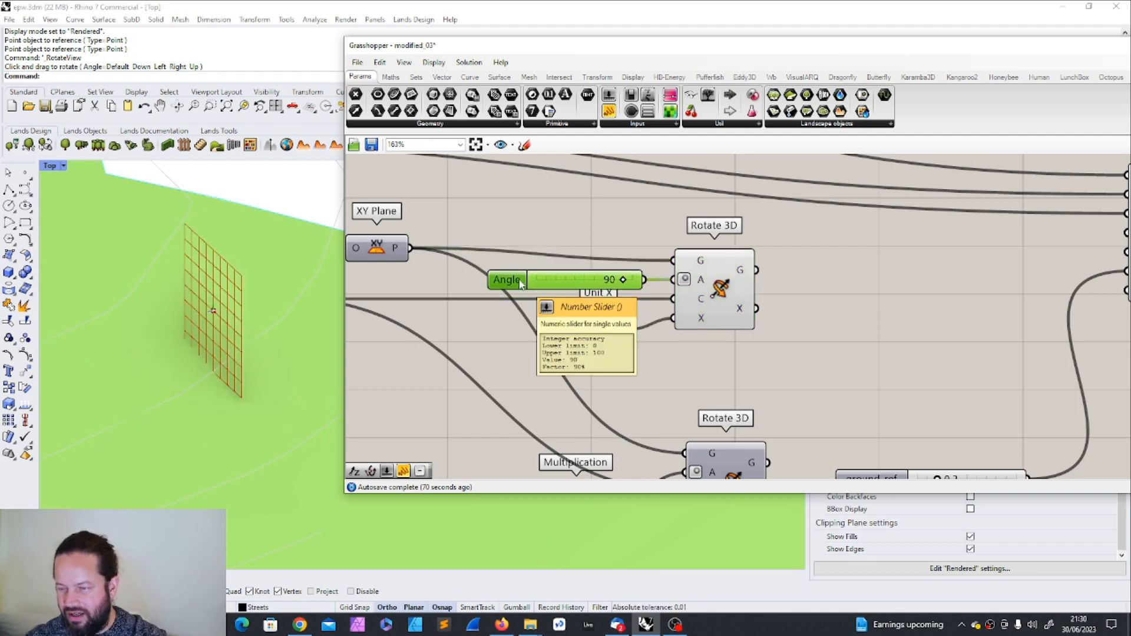
pyautogui.press('Delete')
pyautogui.moveTo(609, 111); pyautogui.dragTo(553, 284)
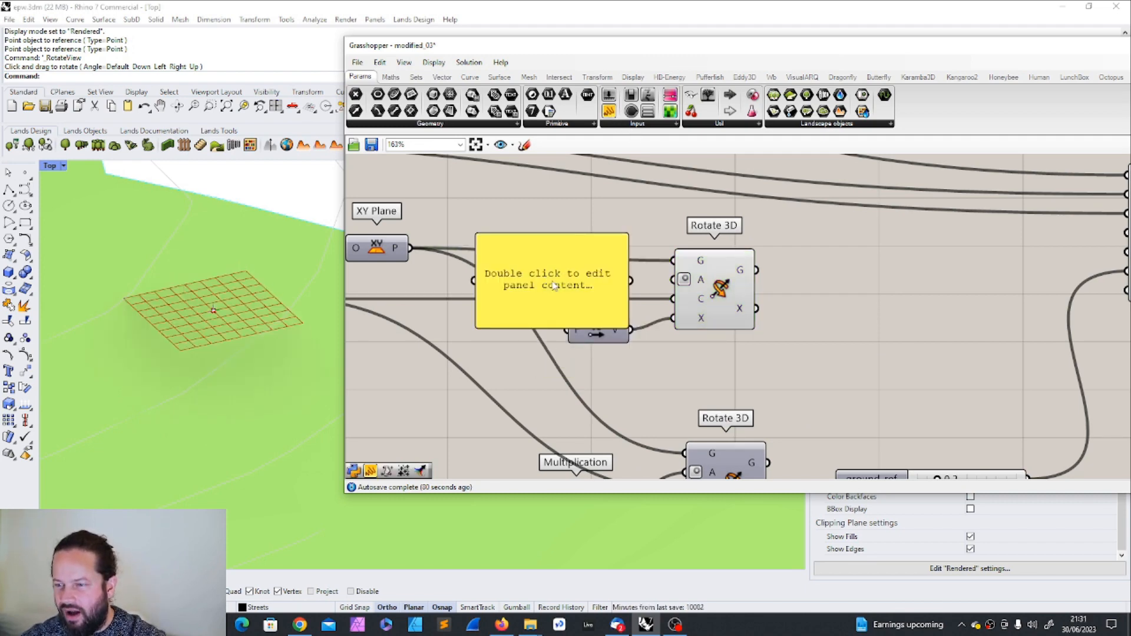
pyautogui.moveTo(552, 235); pyautogui.dragTo(550, 294)
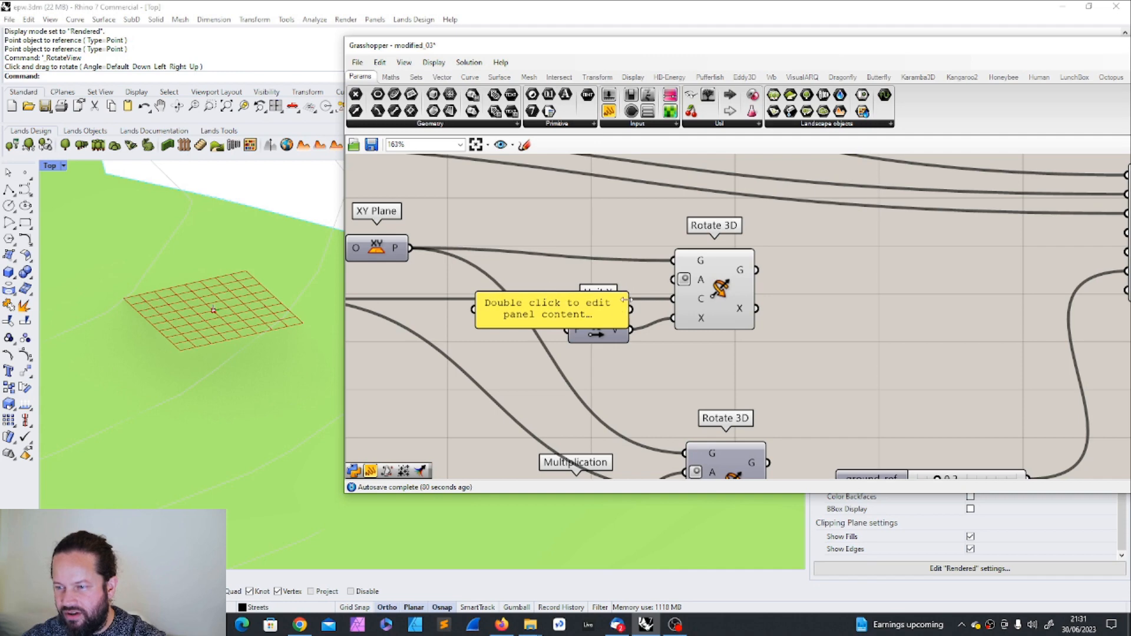
pyautogui.moveTo(624, 301); pyautogui.dragTo(539, 302)
# Set the panel to 90, connect it to the upper Rotate 3D's angle input, and place it just above Unit X.
pyautogui.doubleClick(519, 308)
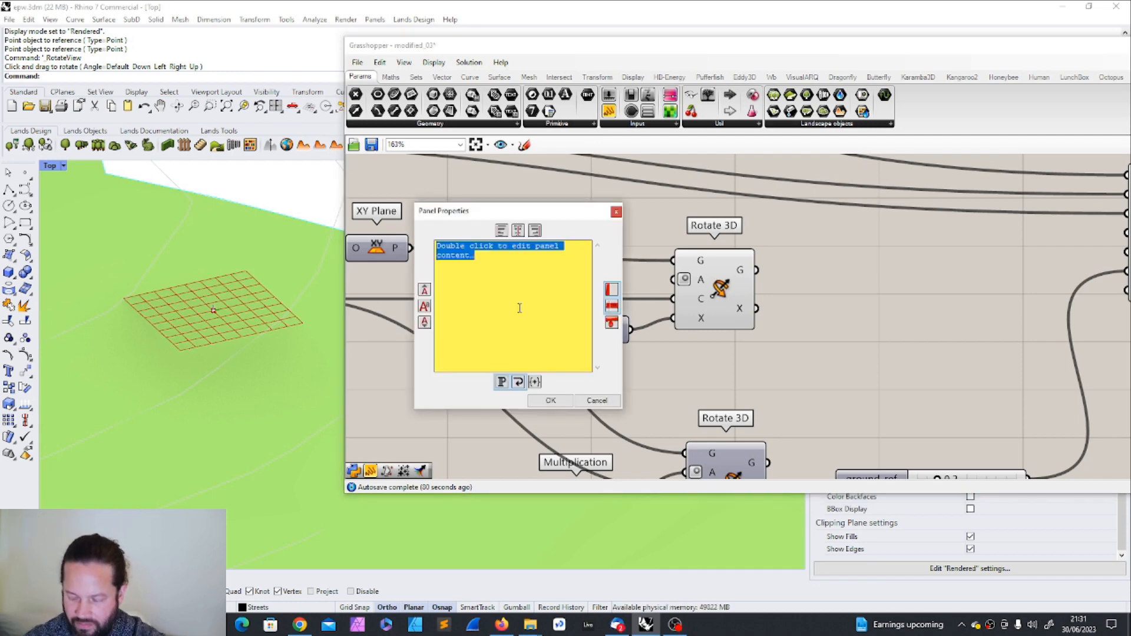
pyautogui.write('90')
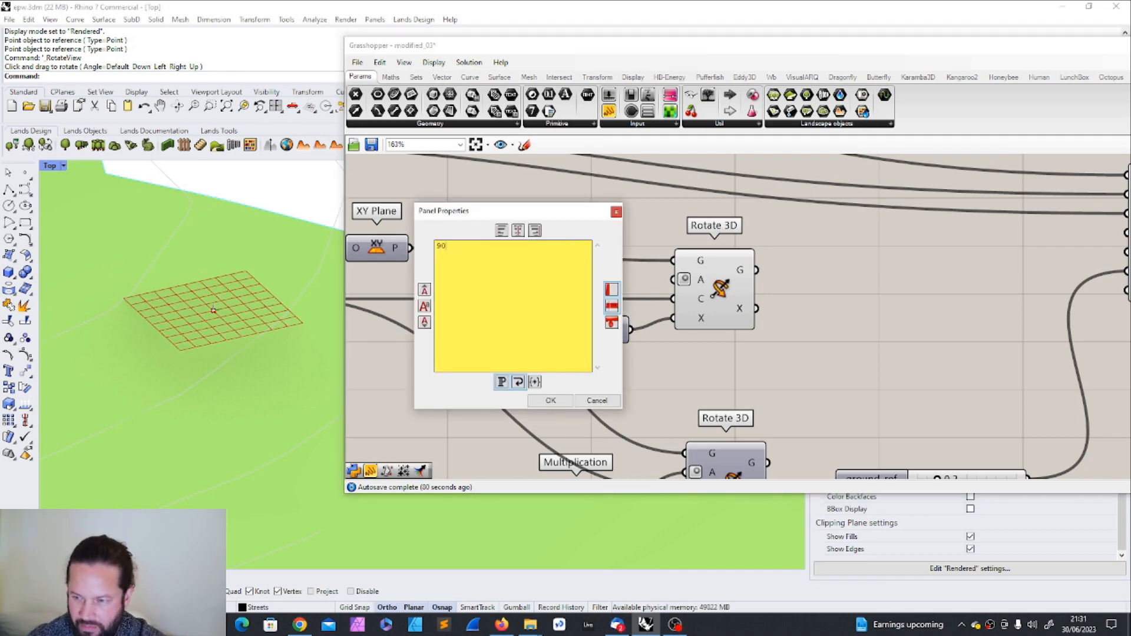
pyautogui.click(552, 407)
pyautogui.moveTo(532, 300); pyautogui.dragTo(618, 279)
pyautogui.moveTo(598, 319); pyautogui.dragTo(618, 333)
pyautogui.moveTo(607, 279); pyautogui.dragTo(617, 281)
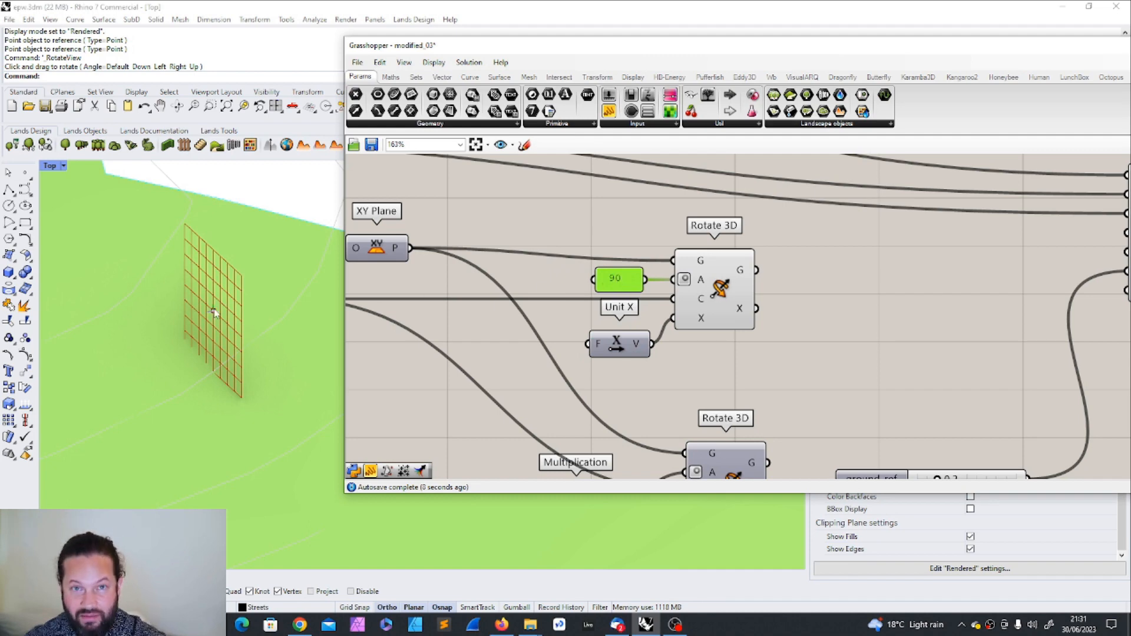
# Turn off the upper Rotate 3D's preview and move it with its 90 panel and Unit X close to XY Plane.
pyautogui.click(707, 272)
pyautogui.scroll(-3, 707, 274)
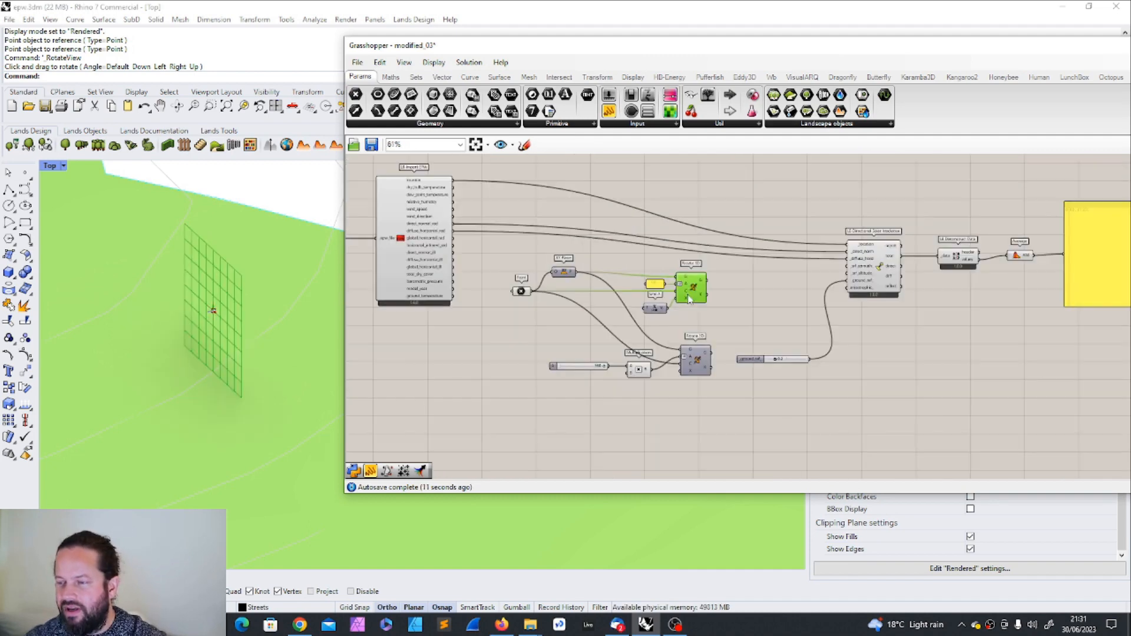
pyautogui.rightClick(682, 272)
pyautogui.click(744, 294)
pyautogui.moveTo(673, 294); pyautogui.dragTo(521, 289)
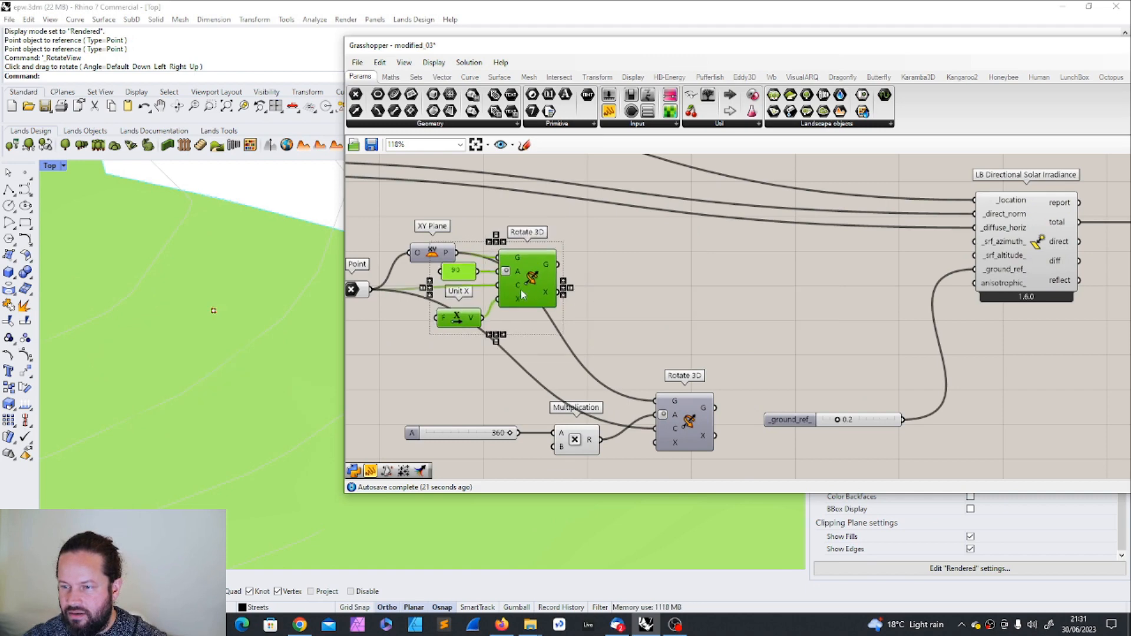
pyautogui.scroll(-2, 652, 330)
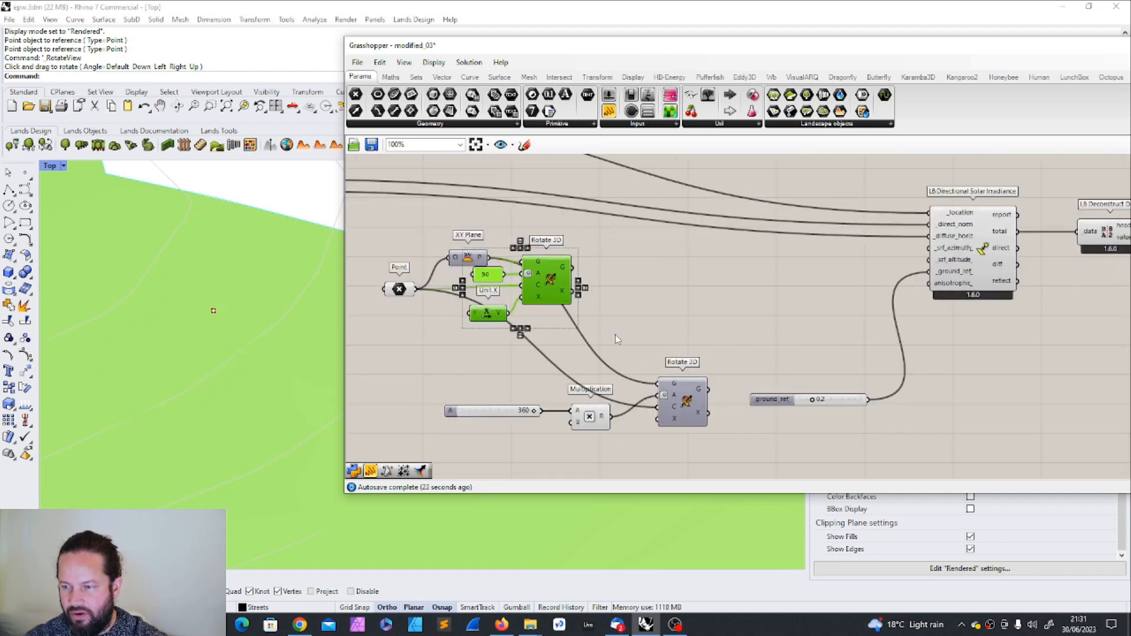
pyautogui.click(682, 314)
pyautogui.click(550, 275)
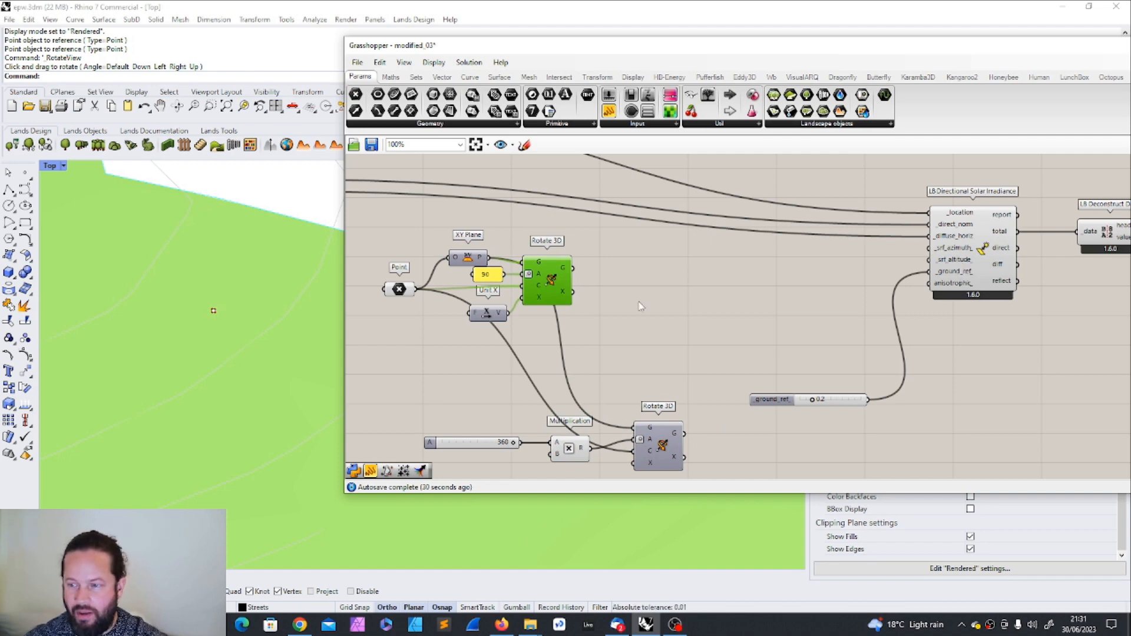
# Add another Rotate 3D component between the upper Rotate 3D and LB Directional Solar Irradiance.
pyautogui.doubleClick(679, 317)
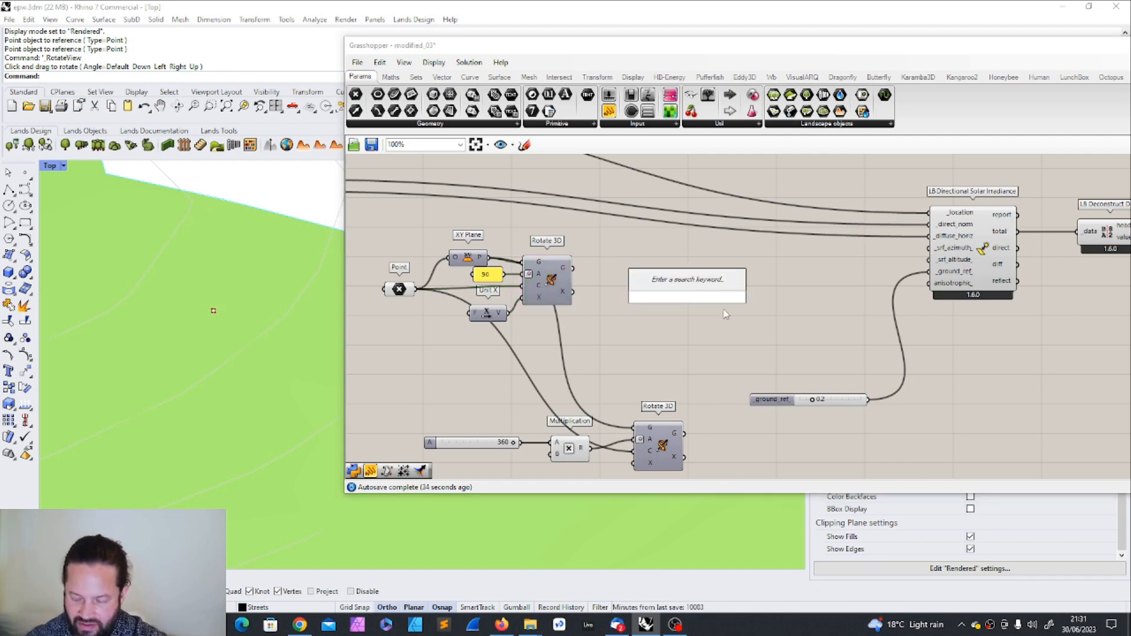
pyautogui.write('roa')
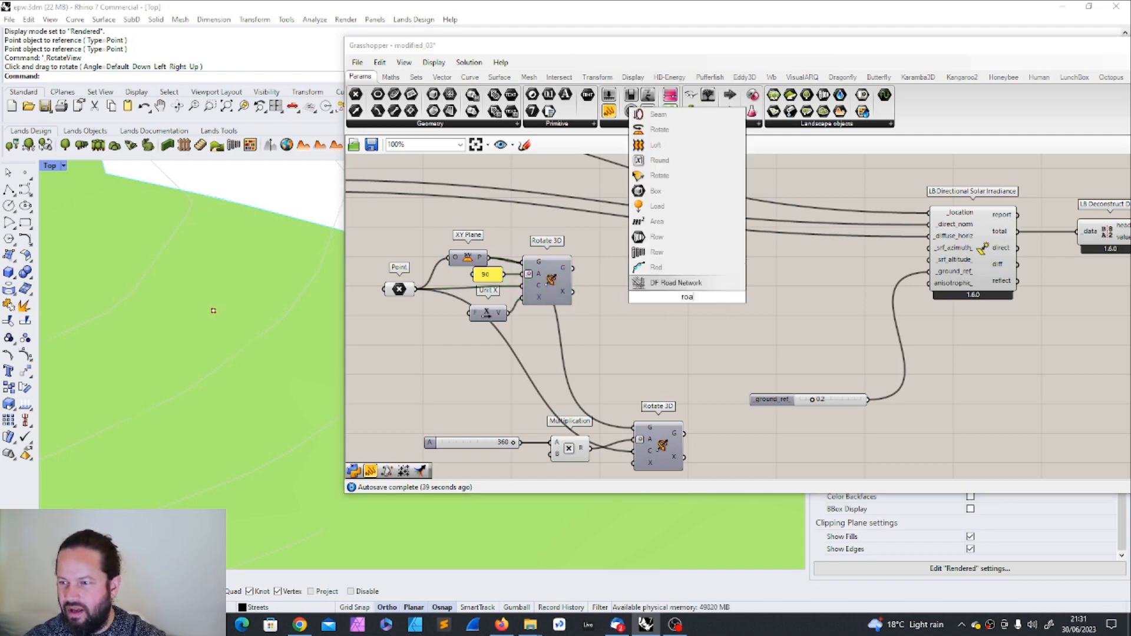
pyautogui.press('BackSpace')
pyautogui.write('t')
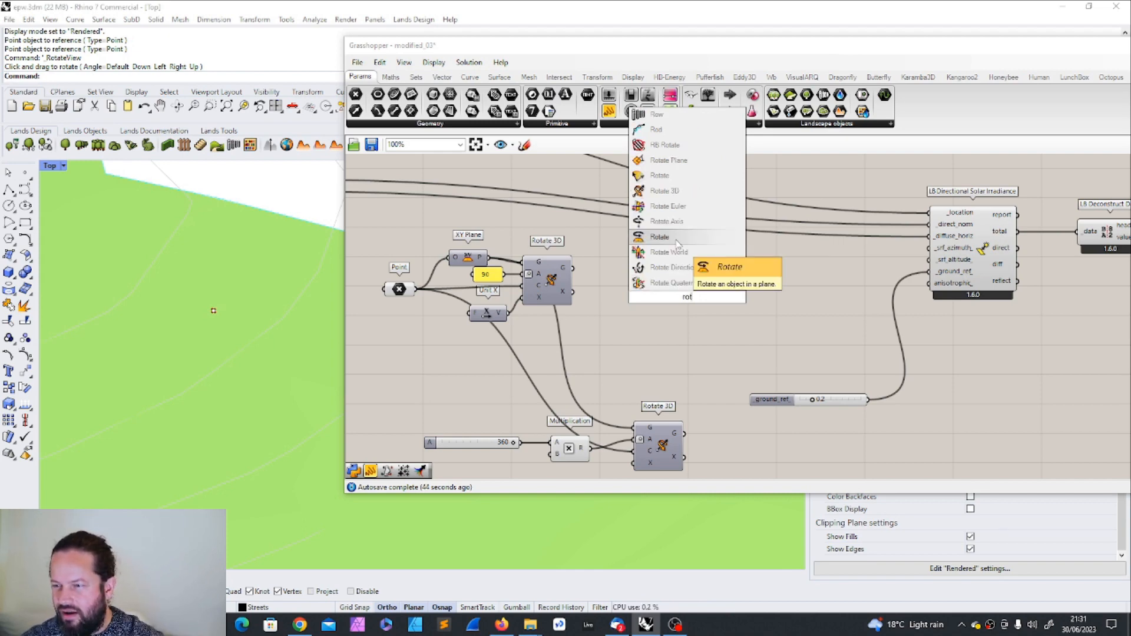
pyautogui.click(672, 191)
pyautogui.scroll(2, 687, 289)
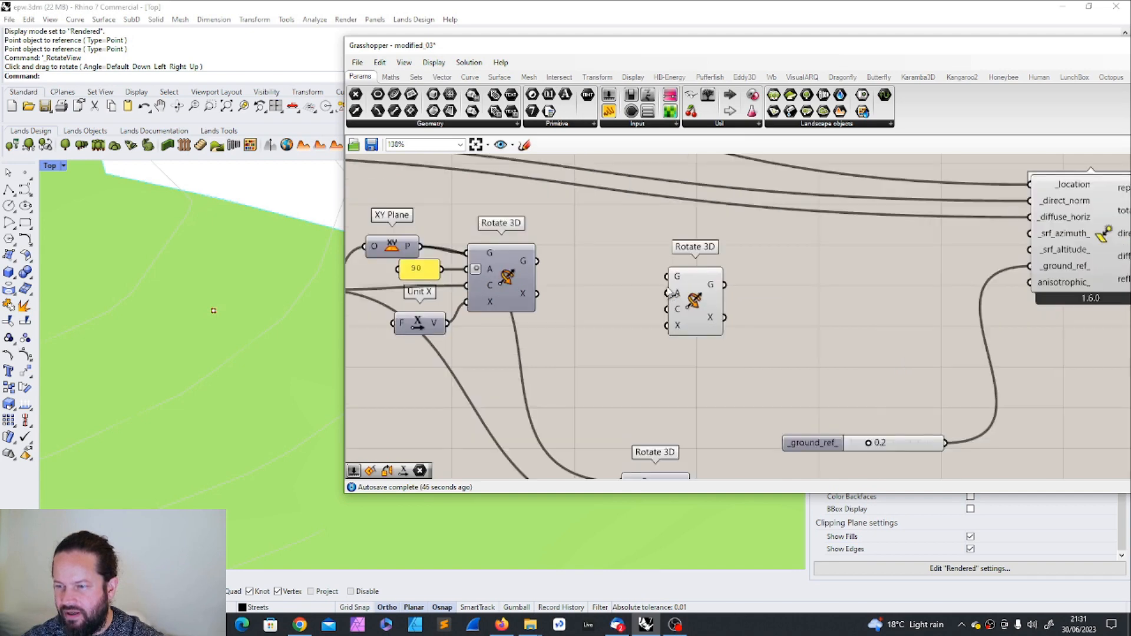
pyautogui.moveTo(688, 287); pyautogui.dragTo(713, 277)
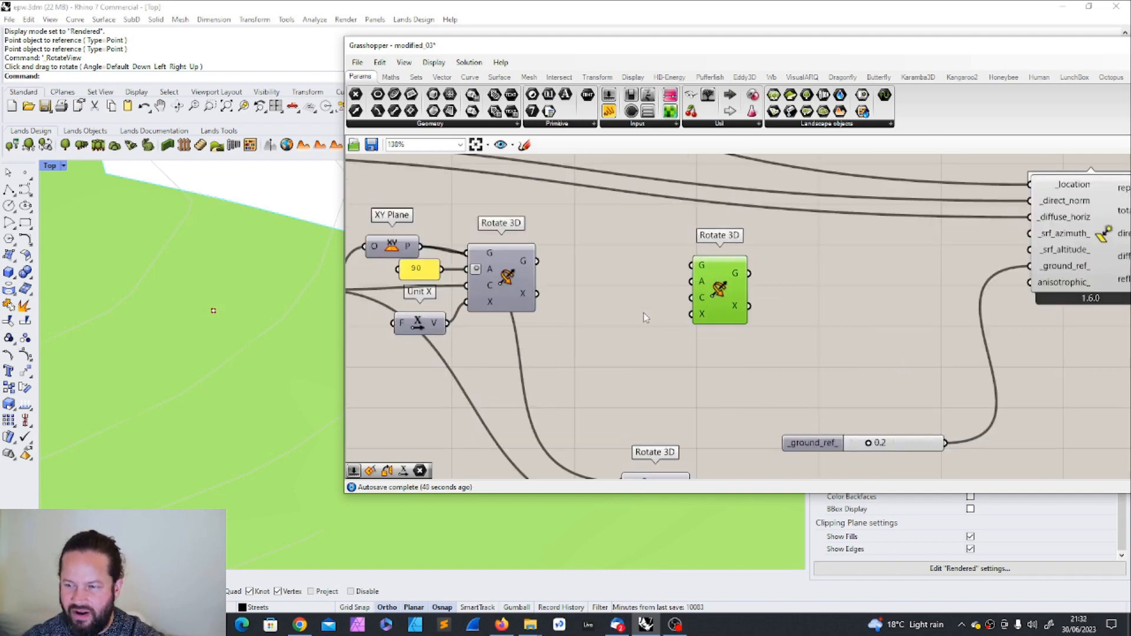
pyautogui.moveTo(720, 288); pyautogui.dragTo(719, 298)
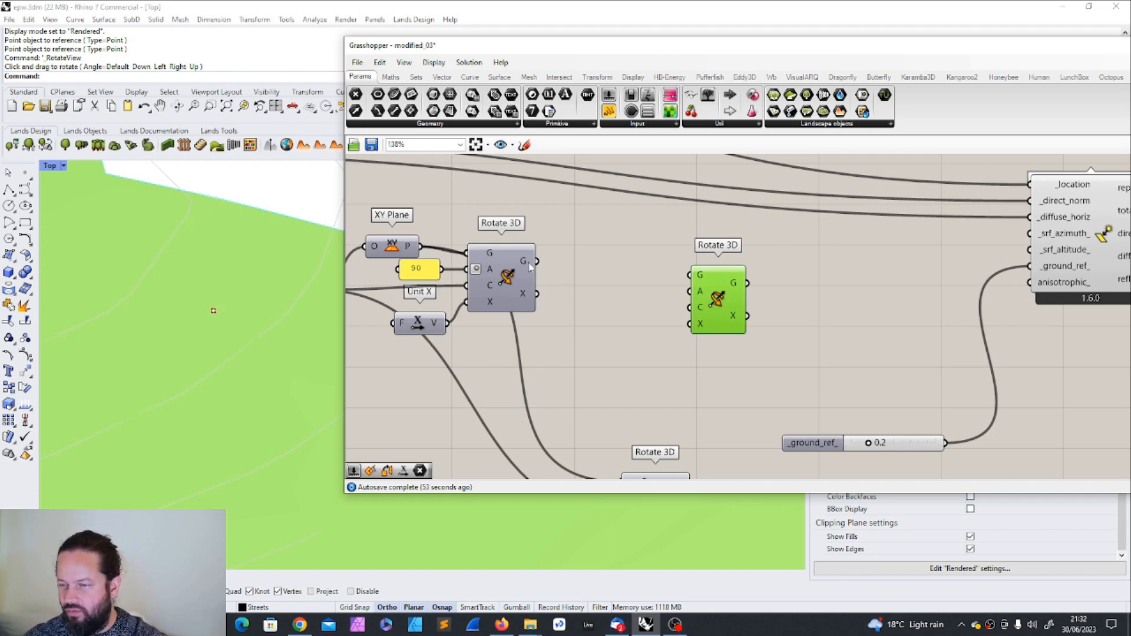
# Connect the first Rotate 3D's geometry output and Point to the new Rotate 3D's geometry and center inputs, and set its angle input to degrees.
pyautogui.moveTo(537, 262); pyautogui.dragTo(689, 275)
pyautogui.scroll(-2, 631, 316)
pyautogui.moveTo(406, 297); pyautogui.dragTo(660, 308)
pyautogui.rightClick(671, 294)
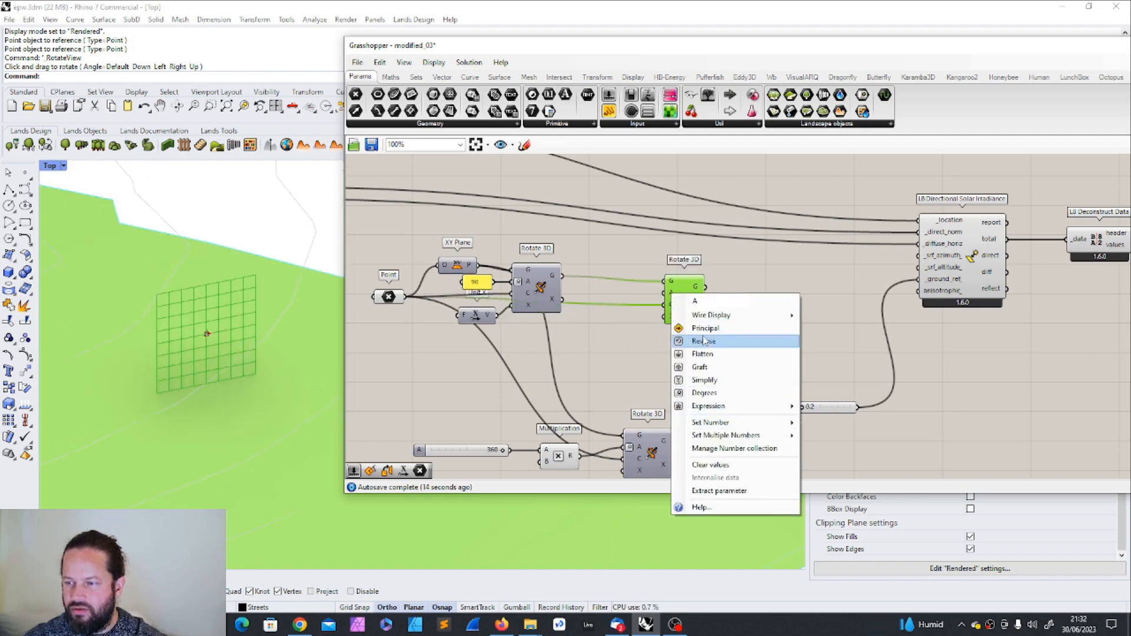
pyautogui.click(705, 393)
# Reposition the new Rotate 3D and the group of Point, XY Plane and first Rotate 3D, leaving a wider gap between them.
pyautogui.moveTo(674, 294)
pyautogui.mouseDown()
pyautogui.moveTo(696, 294)
pyautogui.moveTo(655, 297)
pyautogui.mouseUp()
pyautogui.click(680, 348)
pyautogui.click(671, 299)
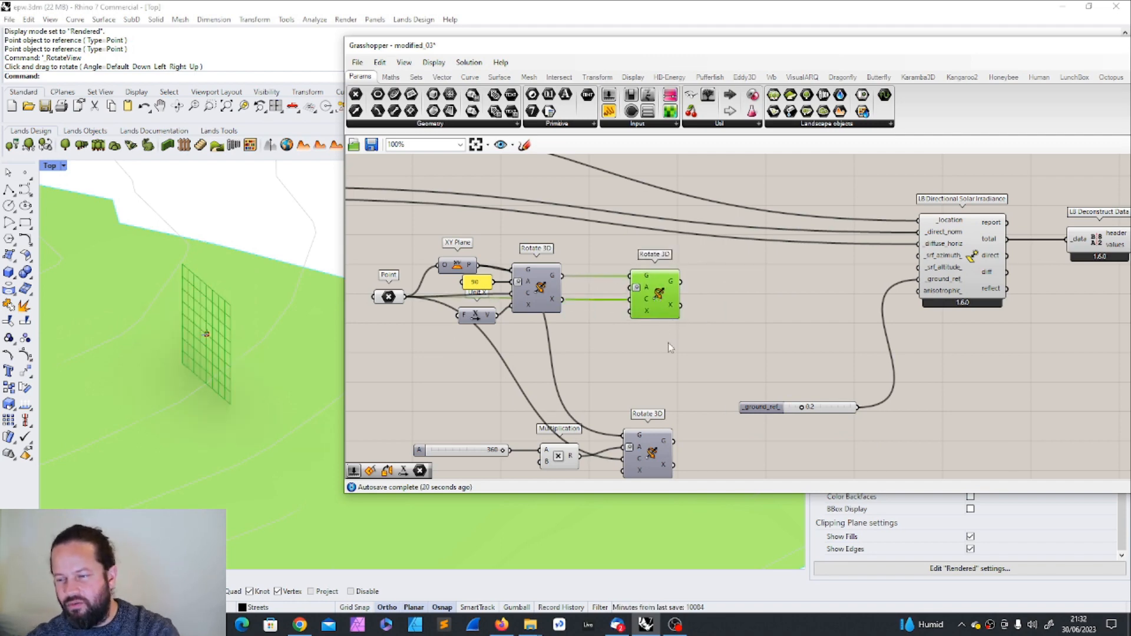
pyautogui.moveTo(366, 244); pyautogui.dragTo(591, 346)
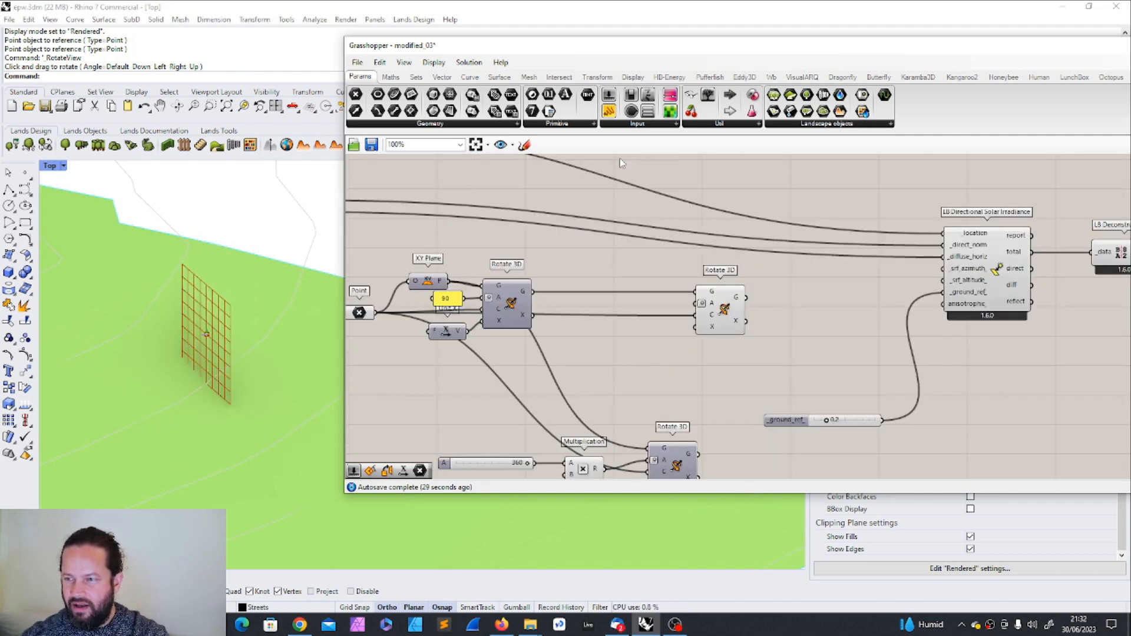
# Add an integer number slider with a maximum of 90, connect it to the new Rotate 3D's angle input and place it alongside.
pyautogui.click(609, 95)
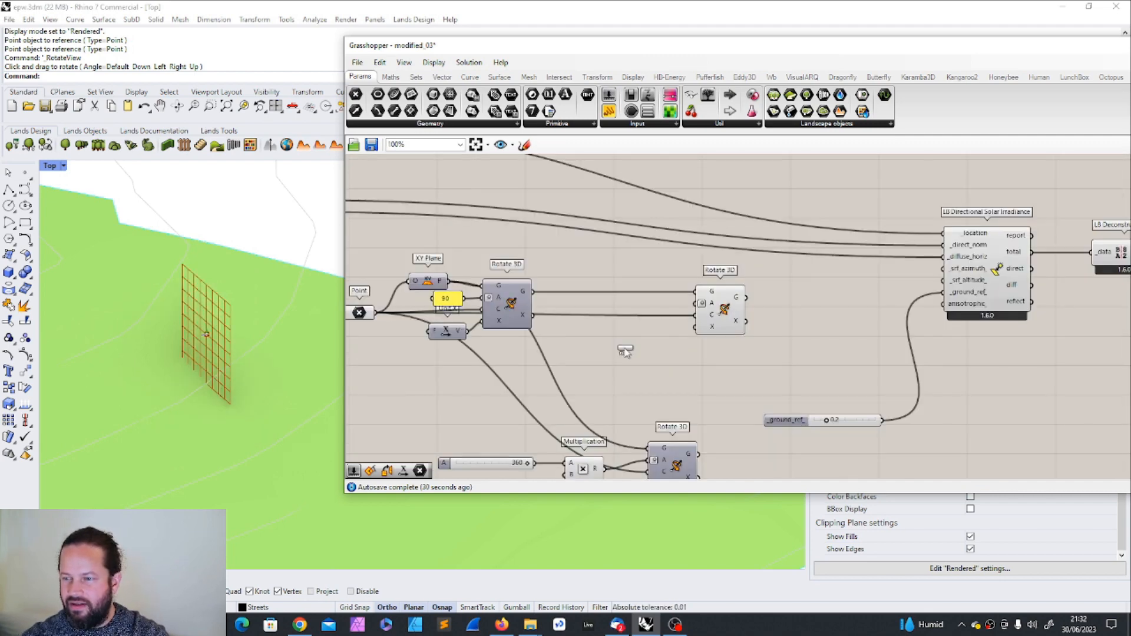
pyautogui.click(588, 353)
pyautogui.doubleClick(589, 352)
pyautogui.click(599, 318)
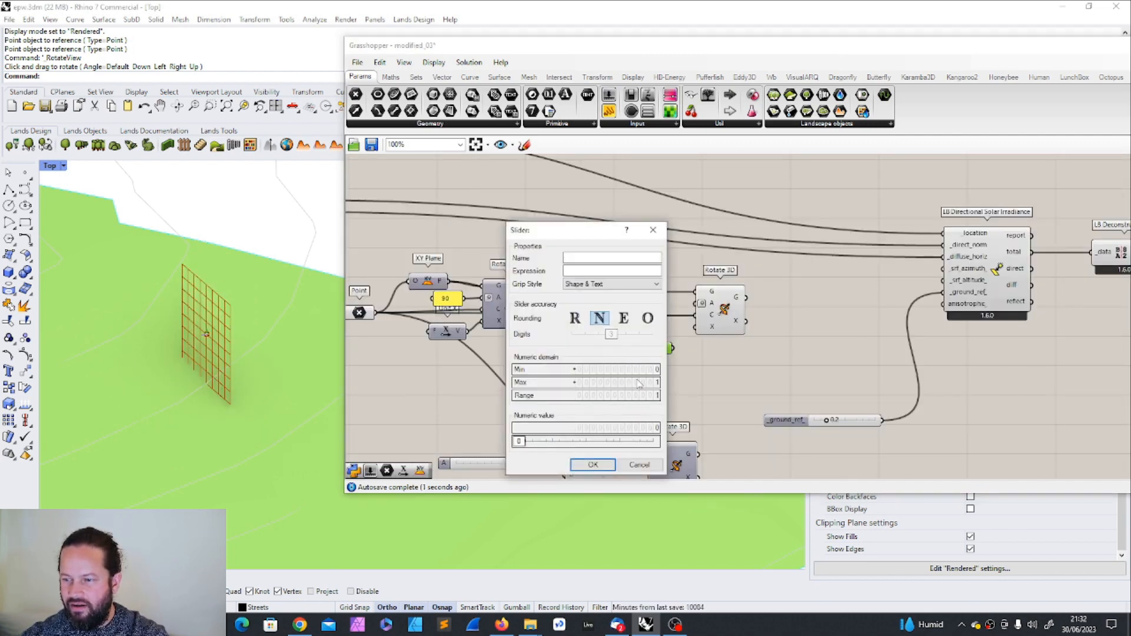
pyautogui.doubleClick(631, 383)
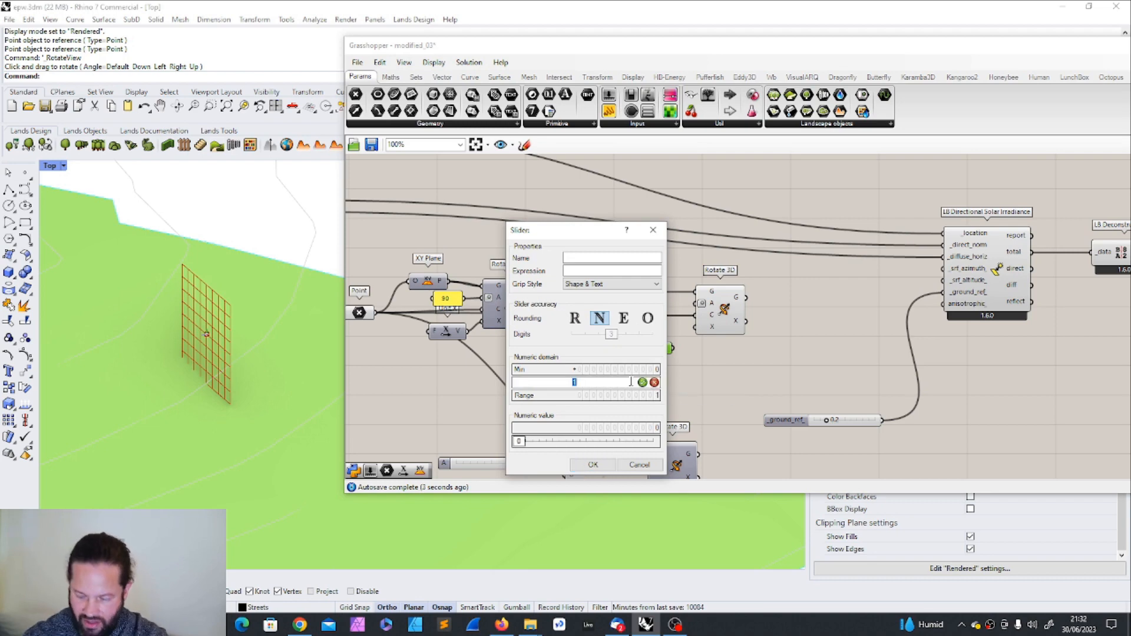
pyautogui.write('90')
pyautogui.doubleClick(629, 370)
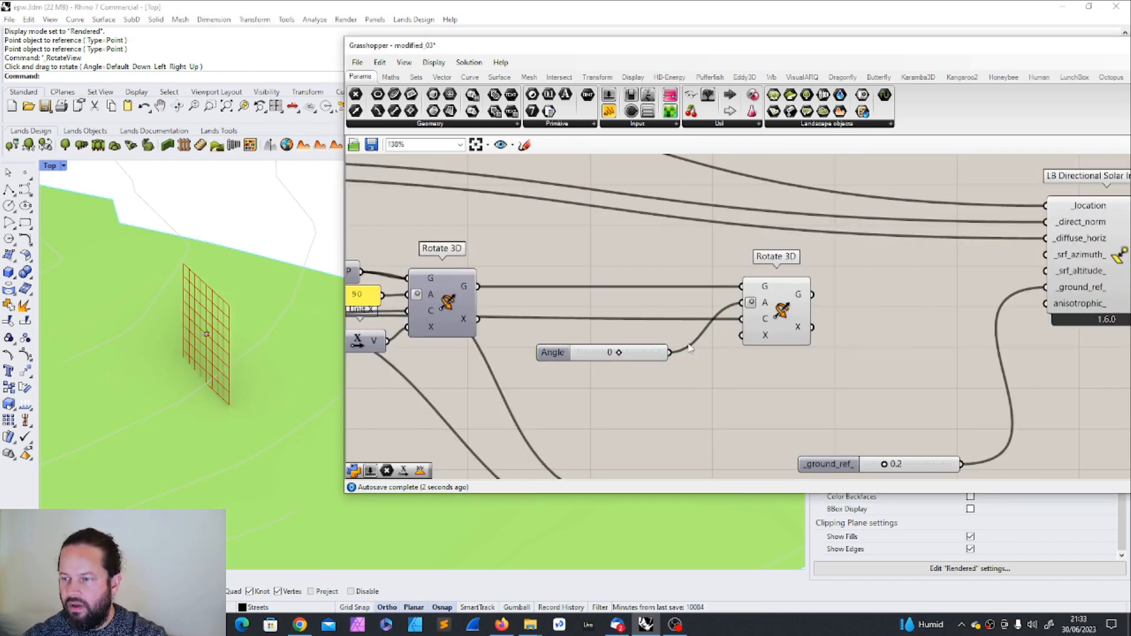
pyautogui.moveTo(644, 348); pyautogui.dragTo(655, 294)
# Add a Unit X vector, connect it to the new Rotate 3D's axis input, and slightly adjust the Angle slider.
pyautogui.click(642, 344)
pyautogui.doubleClick(642, 344)
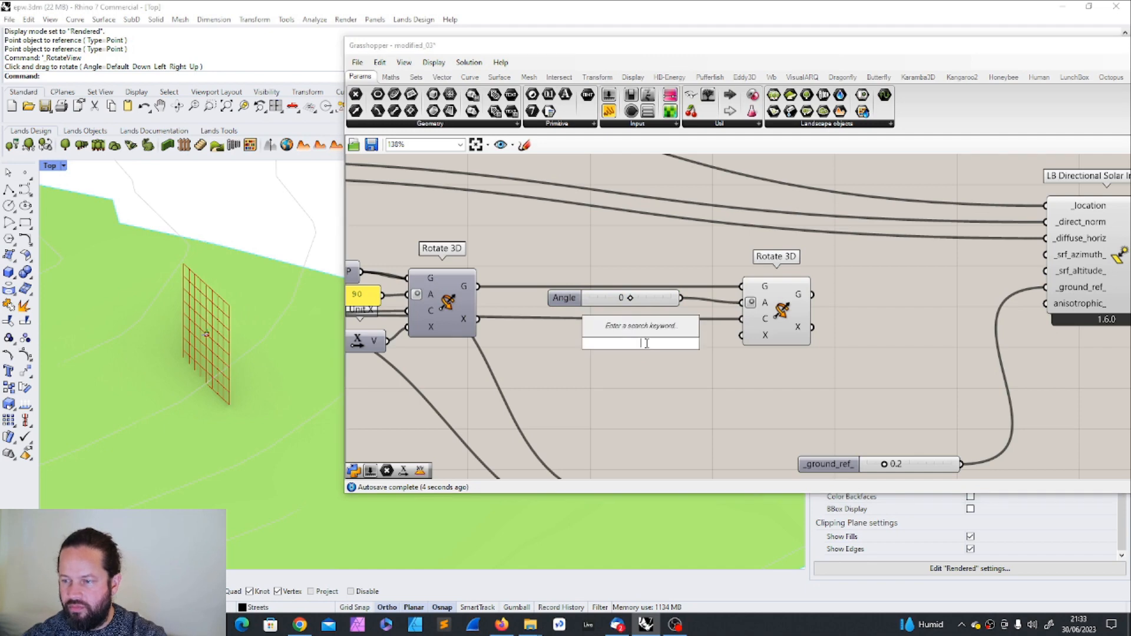
pyautogui.write('x')
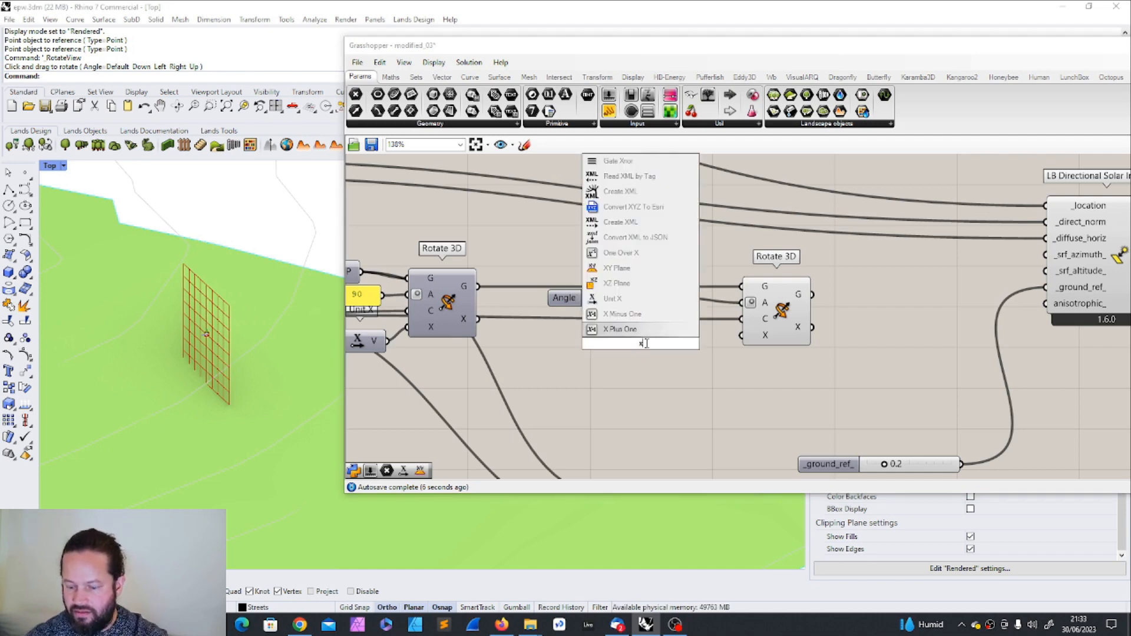
pyautogui.click(646, 328)
pyautogui.moveTo(668, 344); pyautogui.dragTo(741, 336)
pyautogui.moveTo(630, 298); pyautogui.dragTo(624, 302)
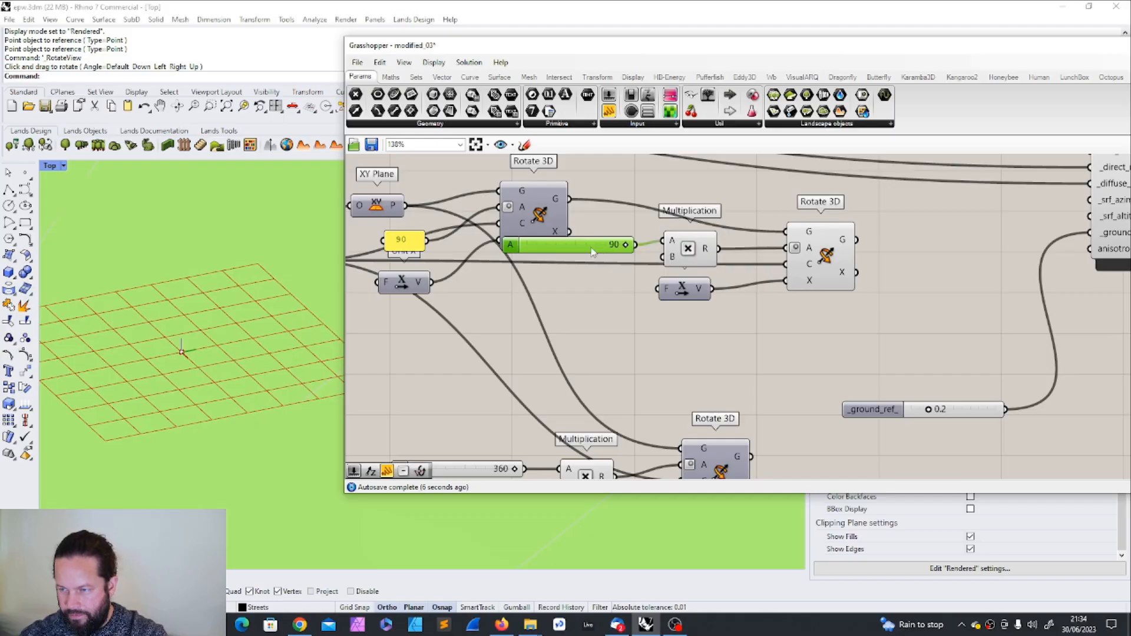
# Move the 90 slider and its Multiplication closer to the second Rotate 3D in the upper row.
pyautogui.moveTo(596, 242); pyautogui.dragTo(606, 243)
pyautogui.moveTo(688, 251); pyautogui.dragTo(705, 251)
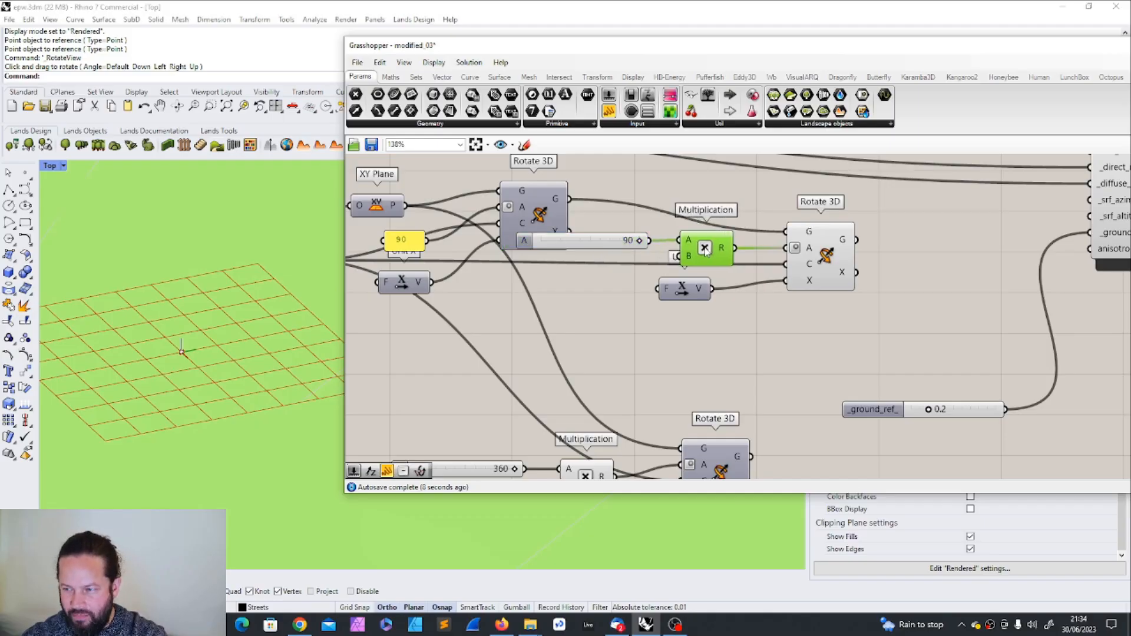
pyautogui.moveTo(604, 244); pyautogui.dragTo(613, 243)
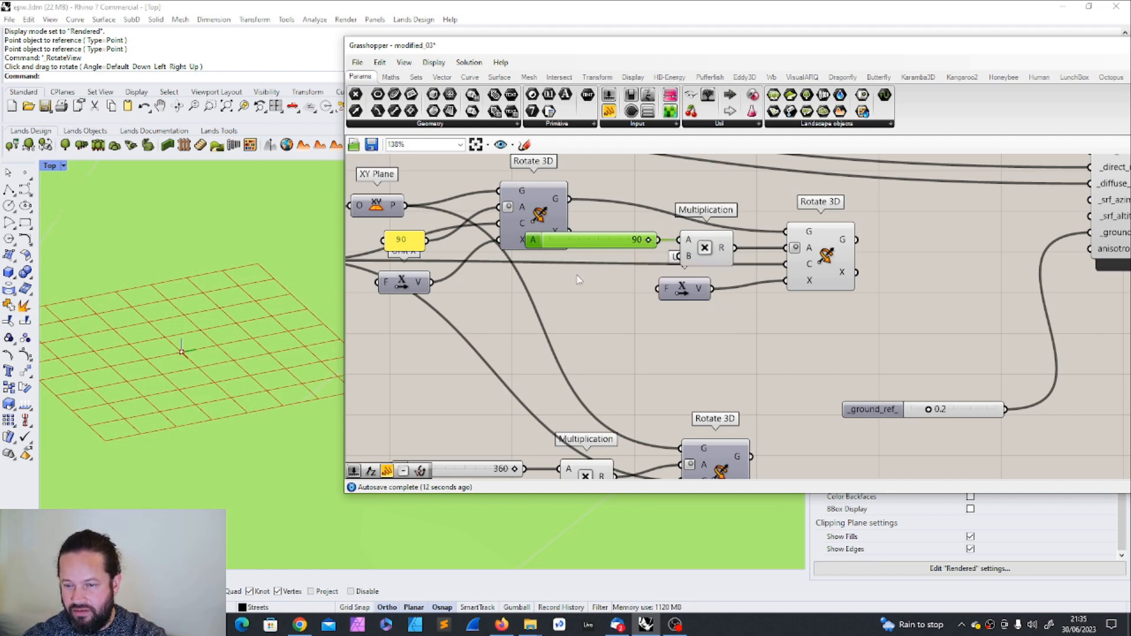
pyautogui.moveTo(648, 241); pyautogui.dragTo(677, 254)
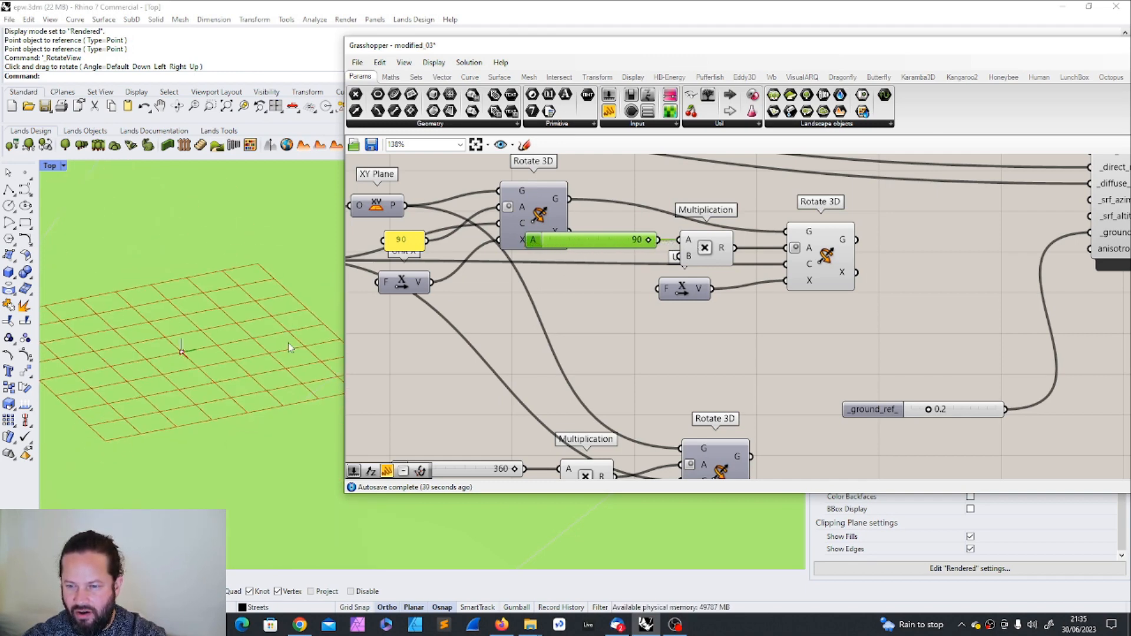
pyautogui.scroll(-6, 225, 374)
pyautogui.scroll(3, 234, 370)
pyautogui.scroll(2, 234, 370)
pyautogui.moveTo(704, 250); pyautogui.dragTo(716, 251)
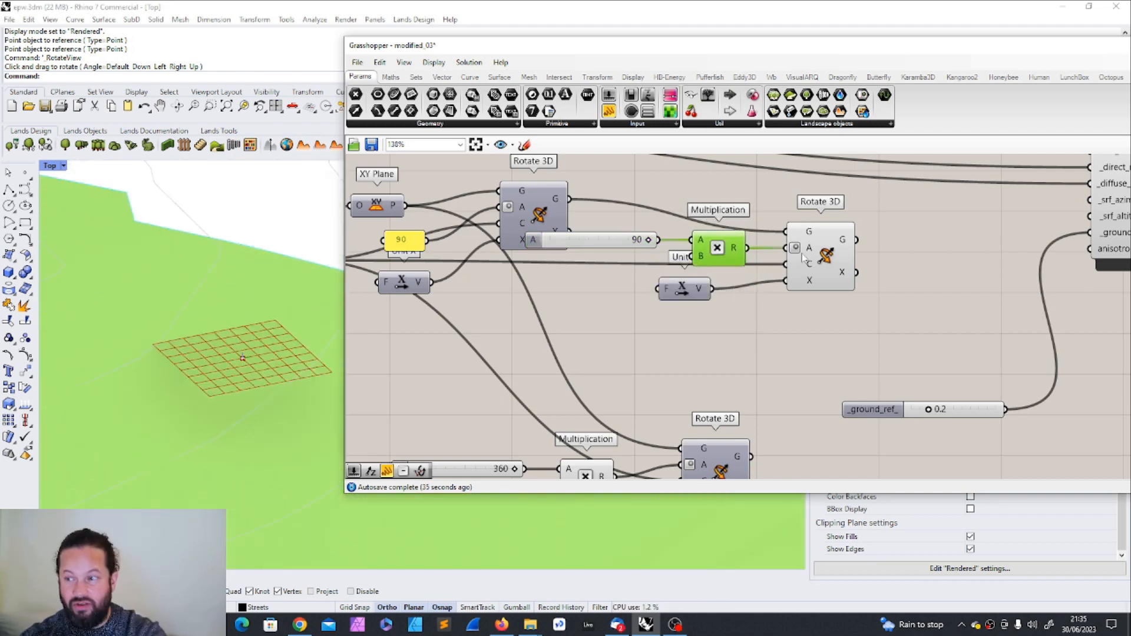
# Space out the 90 slider, Multiplication and second Rotate 3D, giving the Rotate 3D more distance from the Multiplication.
pyautogui.click(826, 253)
pyautogui.moveTo(827, 254); pyautogui.dragTo(813, 262, button='right')
pyautogui.scroll(1, 668, 242)
pyautogui.click(578, 245)
pyautogui.keyDown('shift'); pyautogui.click(718, 261); pyautogui.keyUp('shift')
pyautogui.scroll(-2, 608, 261)
pyautogui.moveTo(760, 263); pyautogui.dragTo(797, 263)
pyautogui.moveTo(678, 257); pyautogui.dragTo(700, 257)
# Move the lower group of 360 slider, Multiplication and Rotate 3D up beneath the upper rotation chain.
pyautogui.scroll(-2, 690, 304)
pyautogui.scroll(-2, 688, 306)
pyautogui.scroll(3, 783, 299)
pyautogui.scroll(-3, 650, 276)
pyautogui.moveTo(495, 395); pyautogui.dragTo(651, 332)
pyautogui.scroll(3, 651, 329)
pyautogui.moveTo(613, 393); pyautogui.dragTo(641, 358)
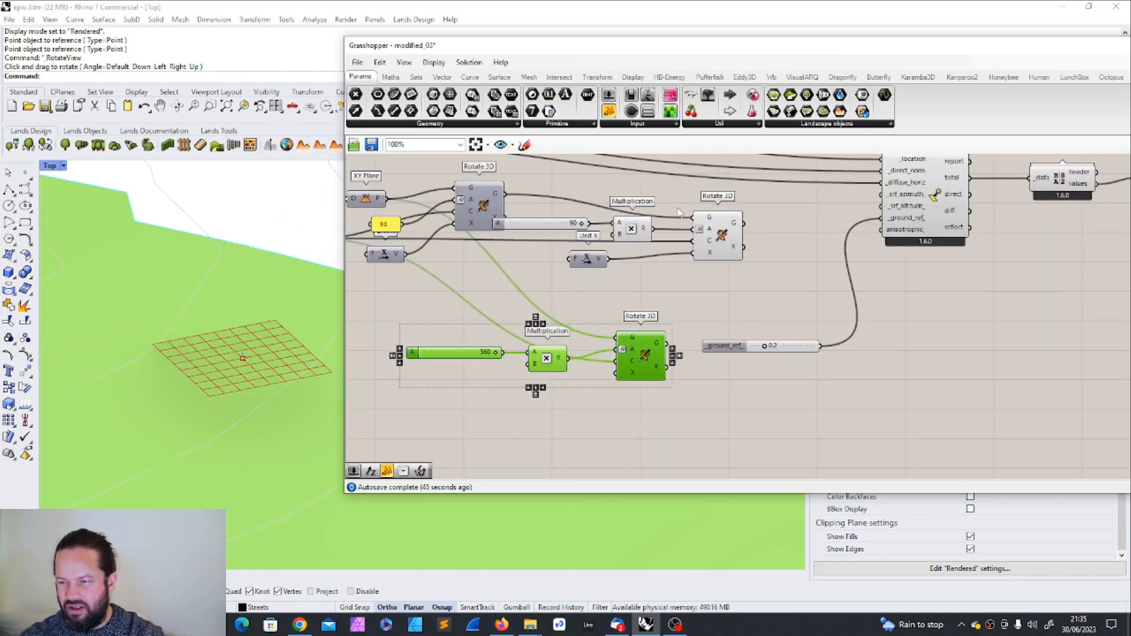
# Shift the second Rotate 3D group farther from the first, and place the ground_ref slider beside LB Directional Solar Irradiance.
pyautogui.moveTo(779, 206); pyautogui.dragTo(612, 257)
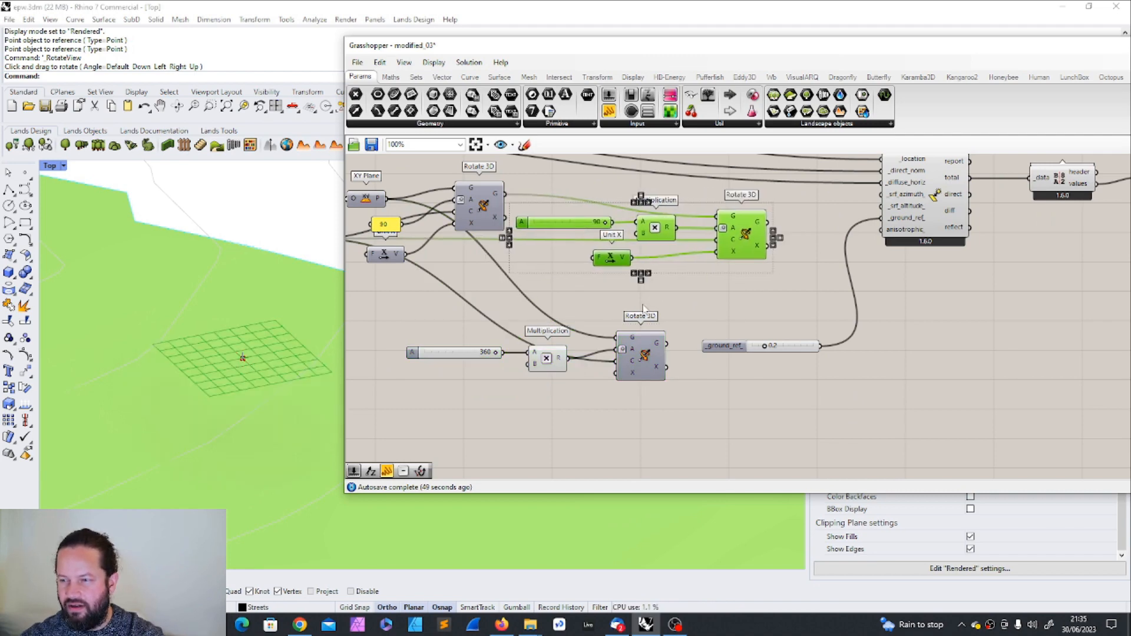
pyautogui.scroll(-3, 643, 299)
pyautogui.moveTo(649, 300); pyautogui.dragTo(579, 300, button='right')
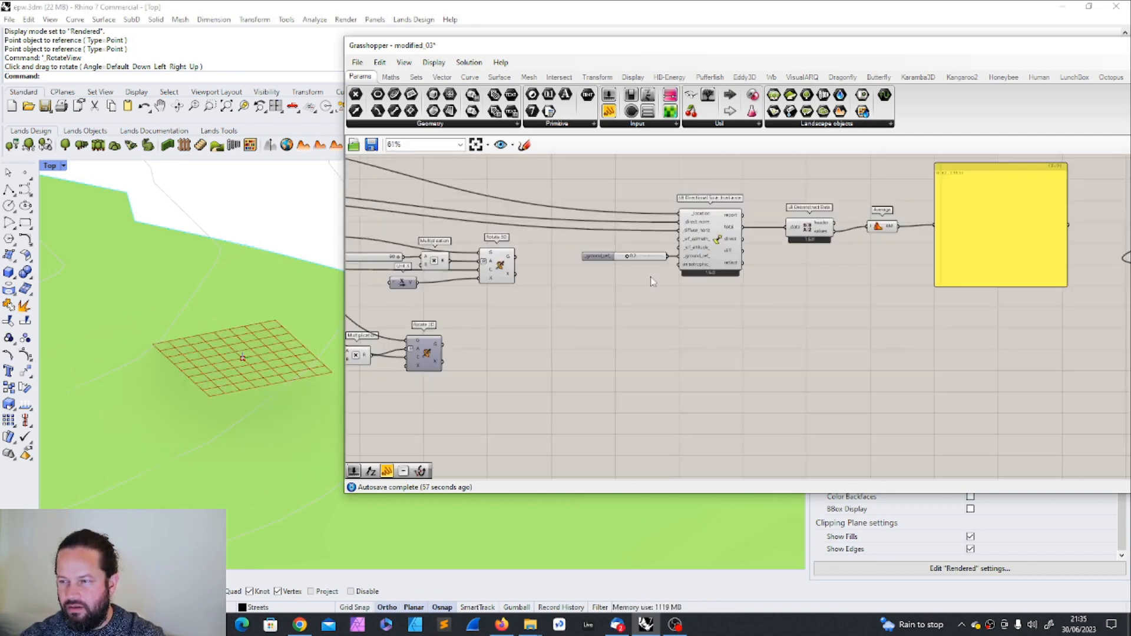
pyautogui.scroll(-4, 650, 277)
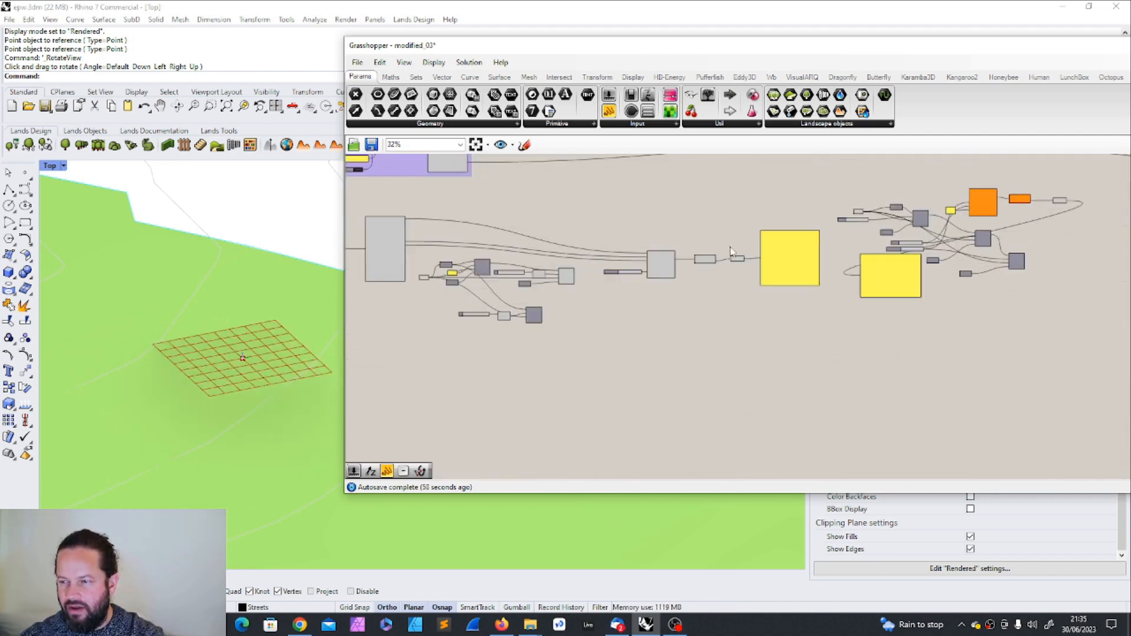
# Examine the average irradiance output and the chain of Rotate 3D components that precedes LB Directional Solar Irradiance.
pyautogui.scroll(2, 732, 251)
pyautogui.moveTo(814, 262)
pyautogui.mouseDown()
pyautogui.moveTo(801, 261)
pyautogui.moveTo(810, 263)
pyautogui.mouseUp()
pyautogui.scroll(2, 748, 252)
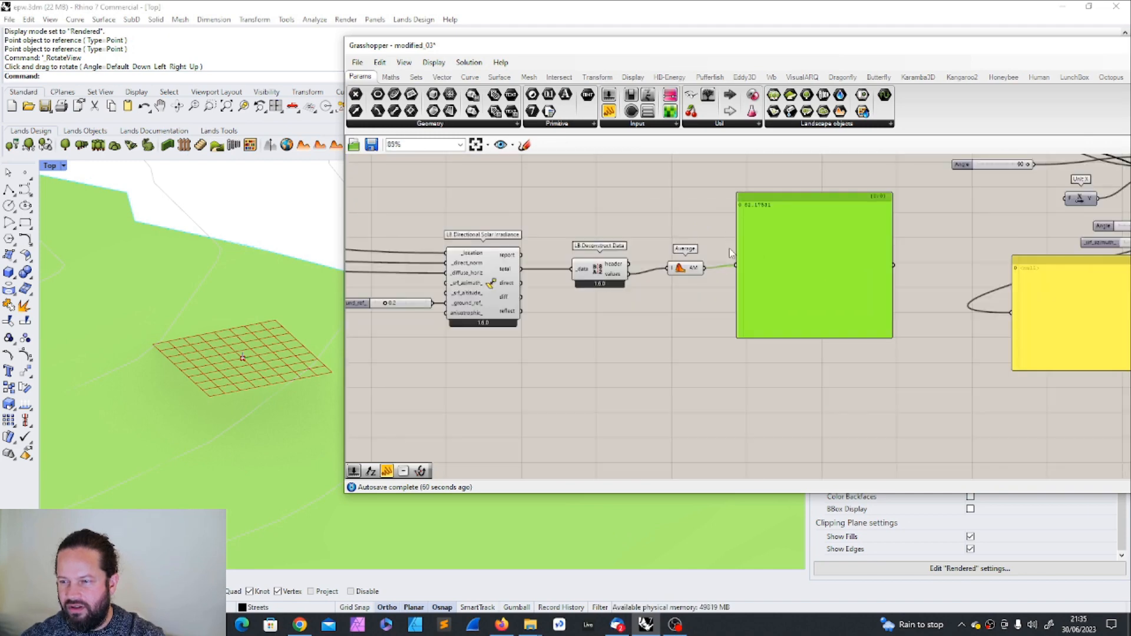
pyautogui.scroll(-7, 722, 273)
pyautogui.scroll(7, 607, 289)
pyautogui.click(602, 298)
pyautogui.scroll(-3, 604, 292)
pyautogui.scroll(3, 448, 309)
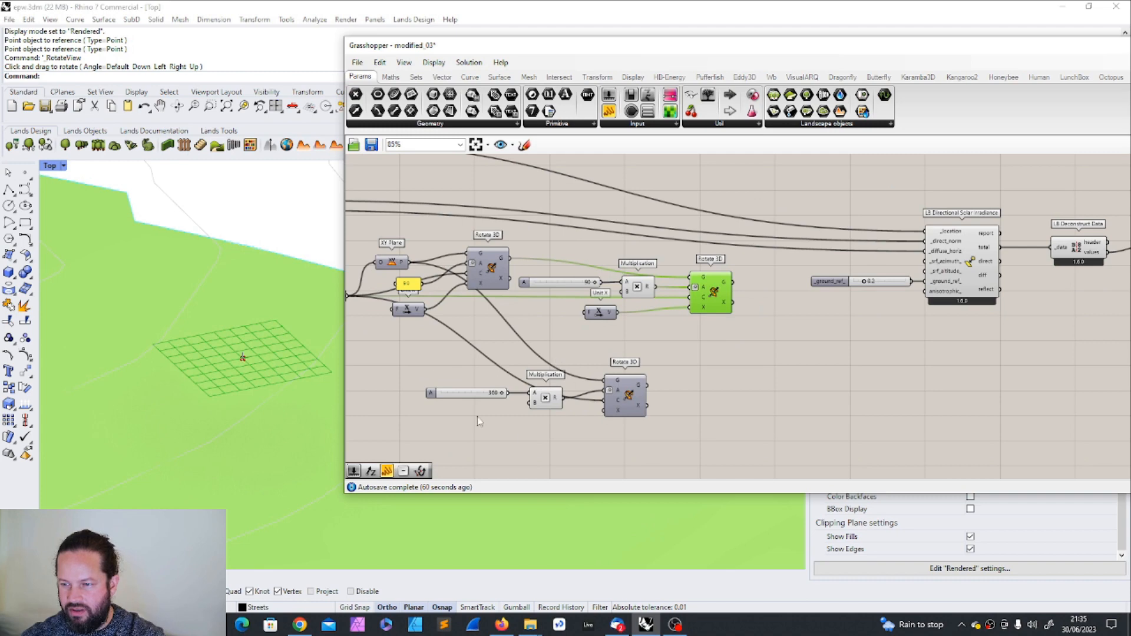
pyautogui.scroll(-3, 500, 358)
pyautogui.scroll(3, 587, 383)
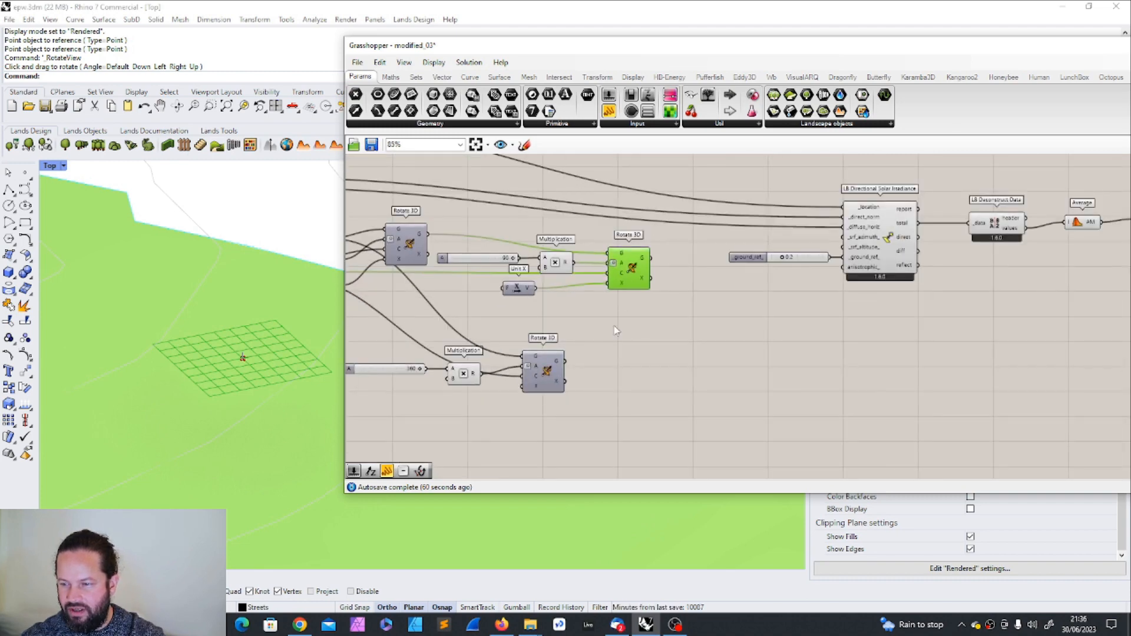
pyautogui.scroll(-4, 569, 346)
pyautogui.scroll(3, 452, 359)
# Connect the geometry output of the second Rotate 3D to the geometry input of the lower Rotate 3D.
pyautogui.moveTo(437, 327); pyautogui.dragTo(691, 402)
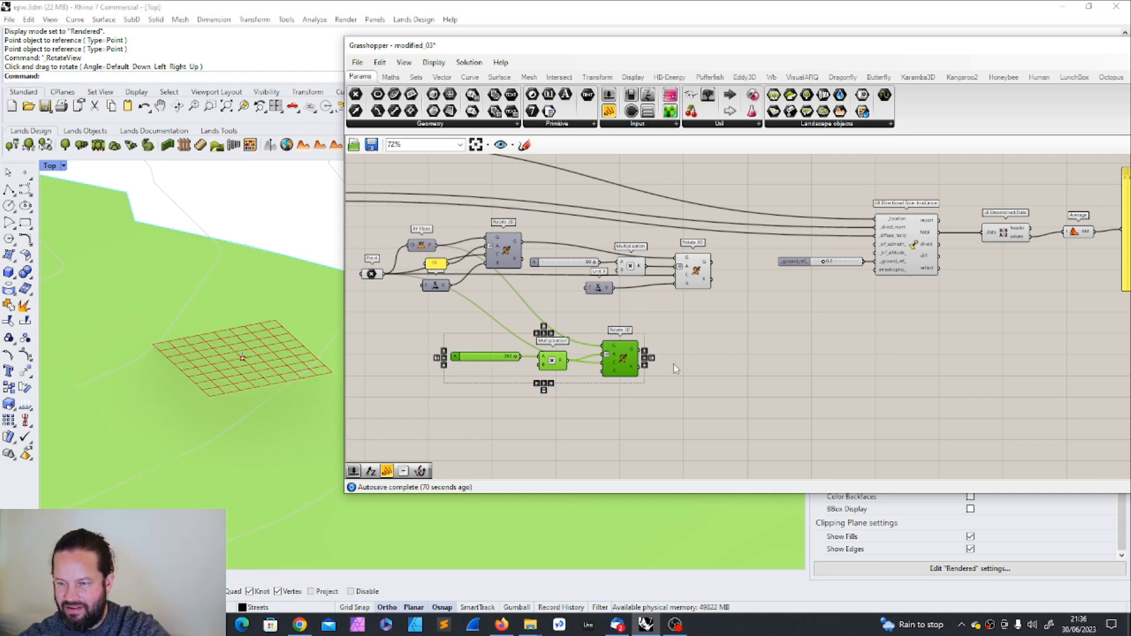
pyautogui.scroll(3, 649, 357)
pyautogui.scroll(-2, 642, 374)
pyautogui.scroll(2, 629, 372)
pyautogui.scroll(1, 629, 371)
pyautogui.click(639, 292)
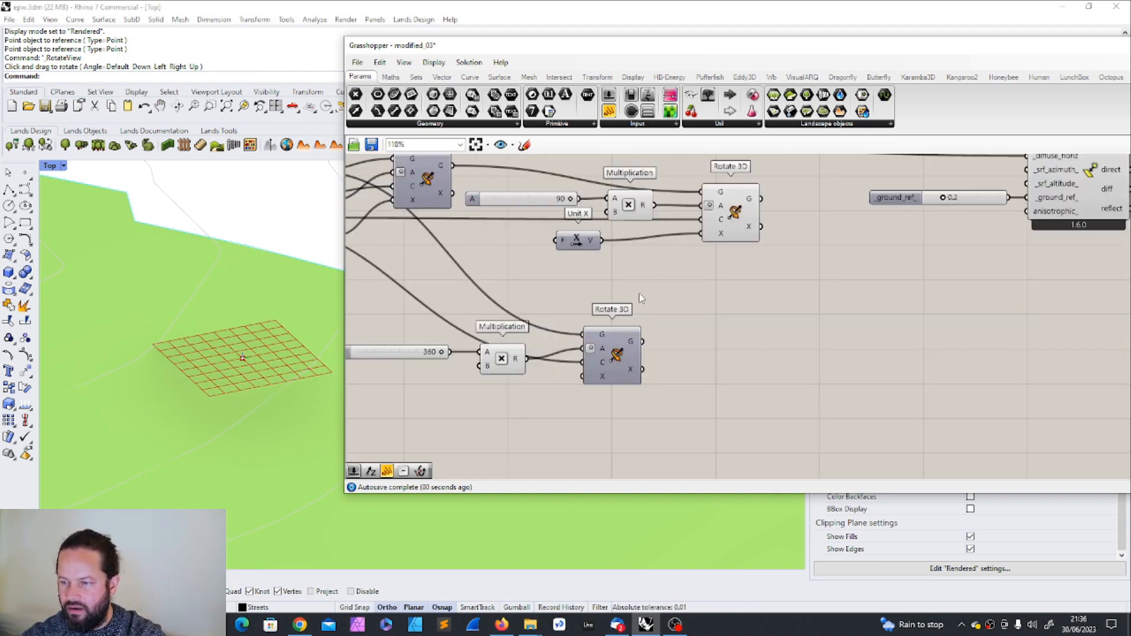
pyautogui.click(736, 202)
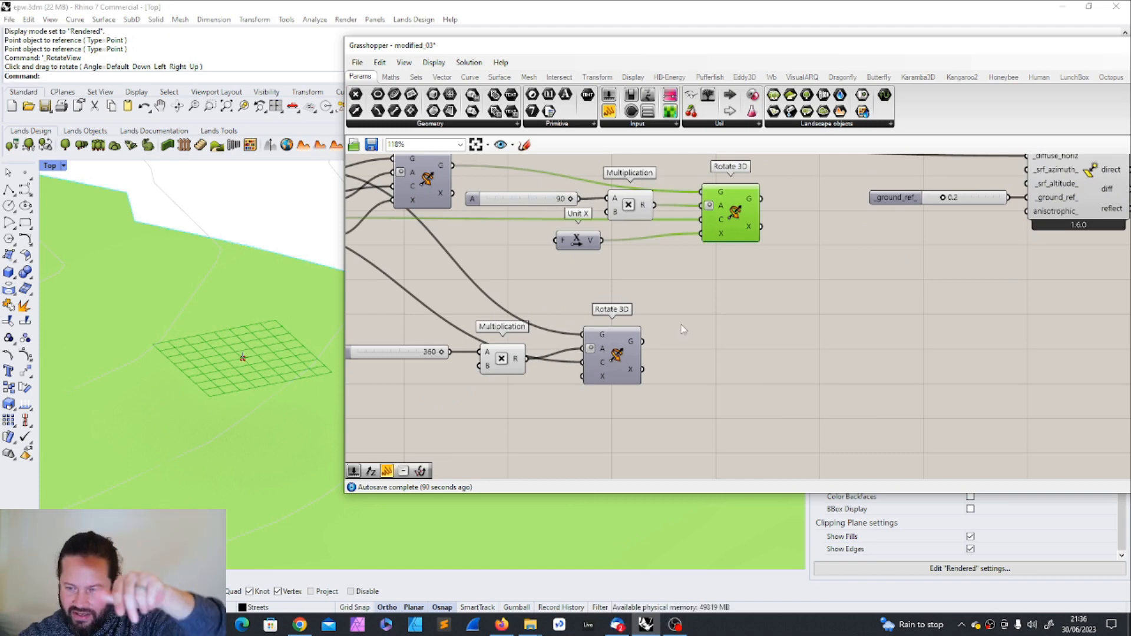
pyautogui.moveTo(761, 199); pyautogui.dragTo(583, 334)
pyautogui.moveTo(651, 336); pyautogui.dragTo(887, 387, button='right')
# Place the lower Rotate 3D beyond the second one and bring its 360 slider and Multiplication closer to it.
pyautogui.click(451, 268)
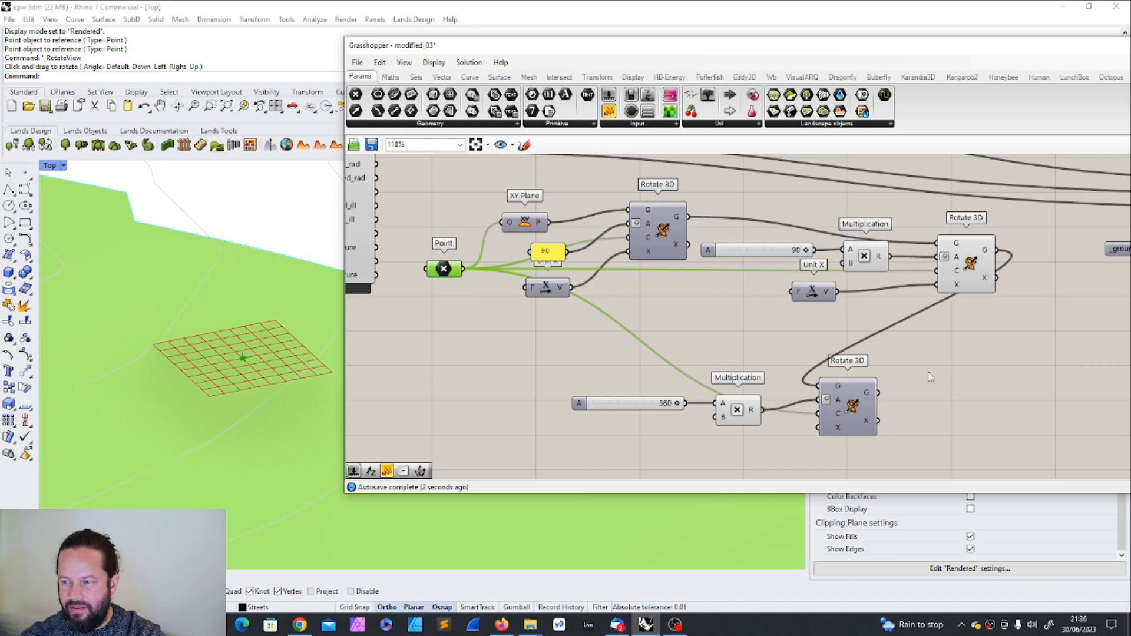
pyautogui.moveTo(920, 335); pyautogui.dragTo(965, 330)
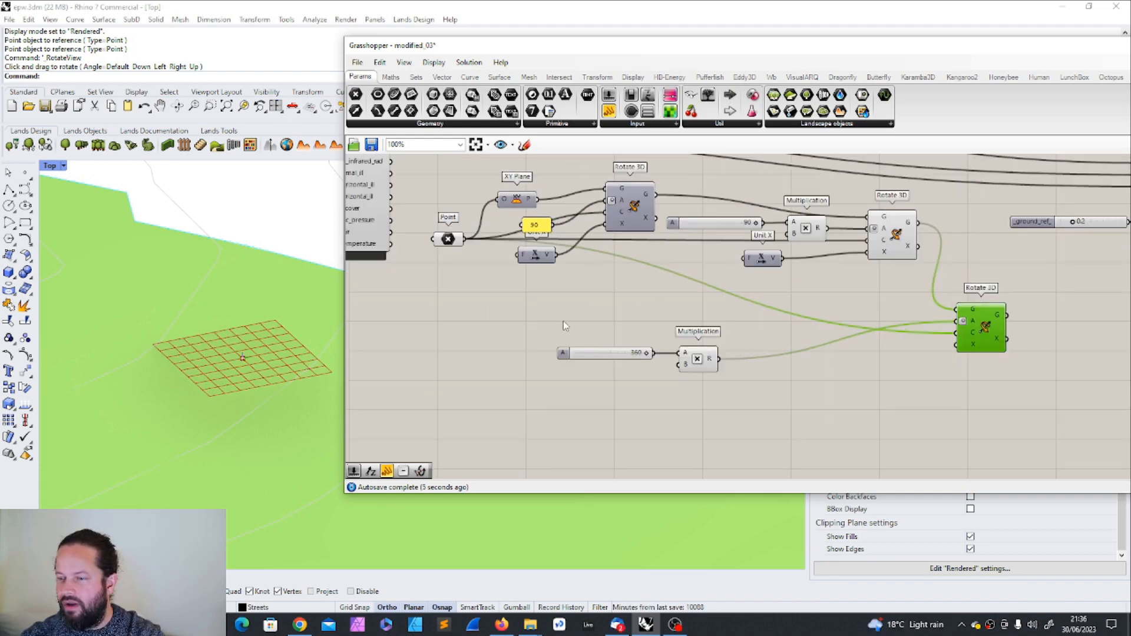
pyautogui.moveTo(565, 326); pyautogui.dragTo(788, 359)
pyautogui.moveTo(619, 355); pyautogui.dragTo(693, 356)
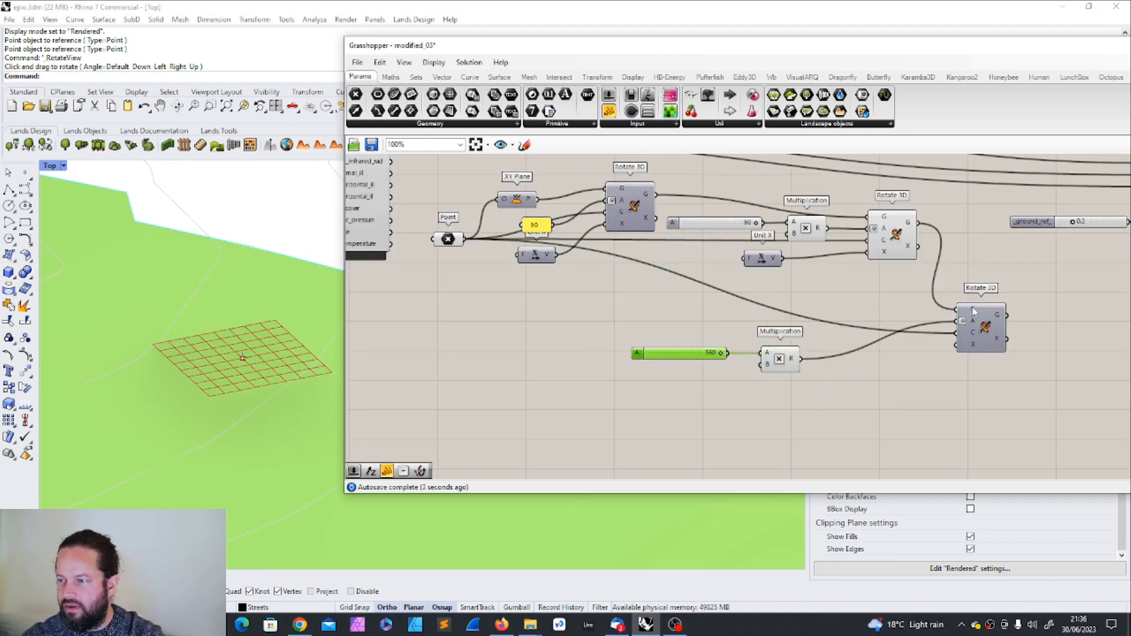
# Test the plane's rotation with the azimuth and altitude sliders, returning them to 360 and 90.
pyautogui.click(993, 322)
pyautogui.moveTo(721, 353)
pyautogui.mouseDown()
pyautogui.moveTo(672, 363)
pyautogui.moveTo(736, 357)
pyautogui.mouseUp()
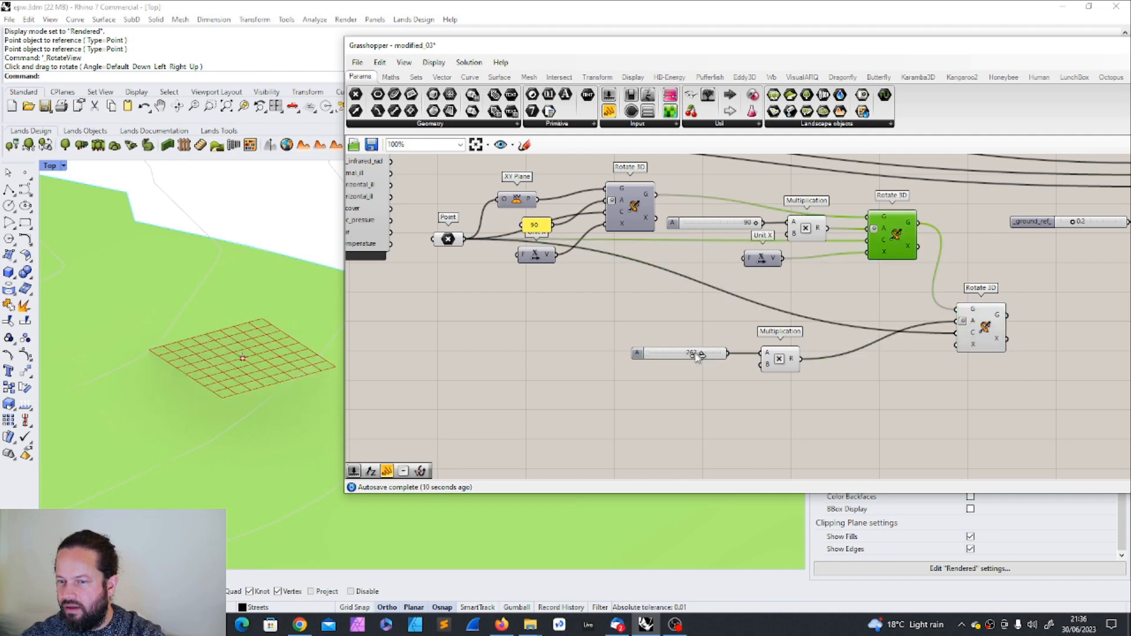
pyautogui.moveTo(756, 223)
pyautogui.mouseDown()
pyautogui.moveTo(680, 225)
pyautogui.moveTo(756, 224)
pyautogui.mouseUp()
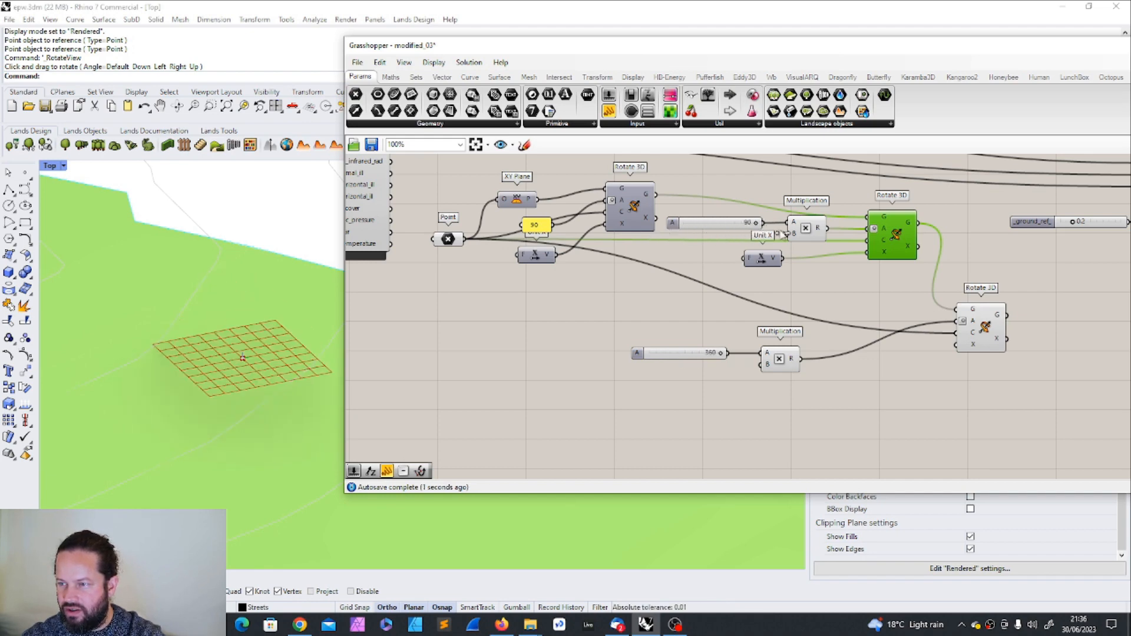
# Tidy the lower rotation row, giving the 360 slider more distance from its Multiplication.
pyautogui.scroll(-9, 639, 312)
pyautogui.scroll(8, 724, 283)
pyautogui.moveTo(642, 321); pyautogui.dragTo(639, 326)
pyautogui.moveTo(719, 399)
pyautogui.mouseDown()
pyautogui.moveTo(752, 391)
pyautogui.moveTo(727, 383)
pyautogui.mouseUp()
pyautogui.moveTo(426, 402); pyautogui.dragTo(637, 419)
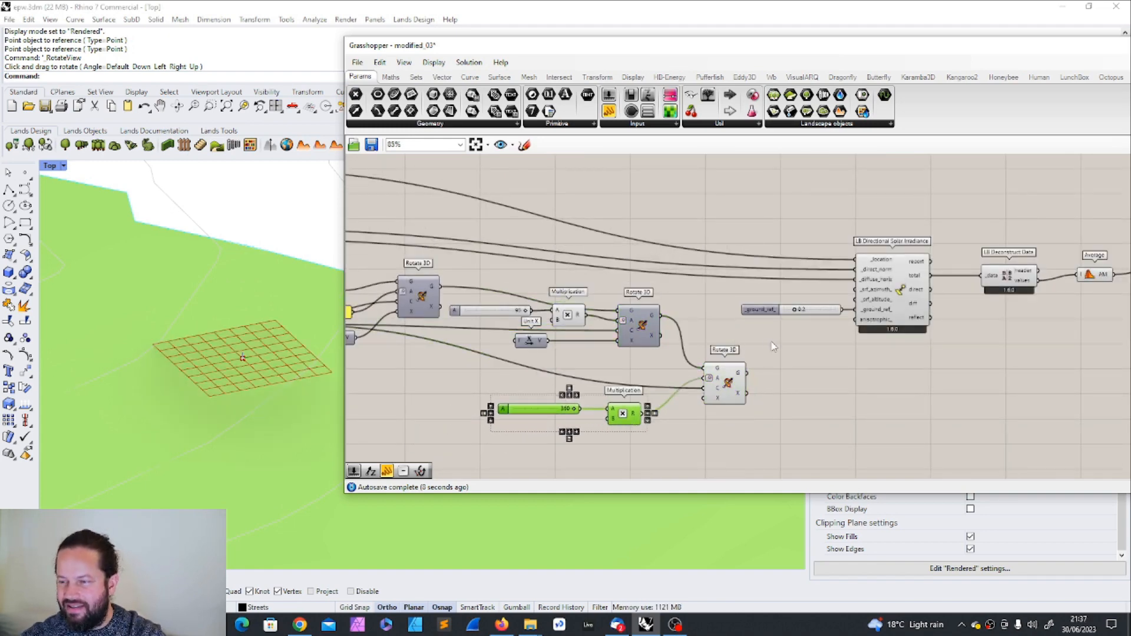
pyautogui.click(768, 347)
pyautogui.moveTo(524, 409); pyautogui.dragTo(481, 406)
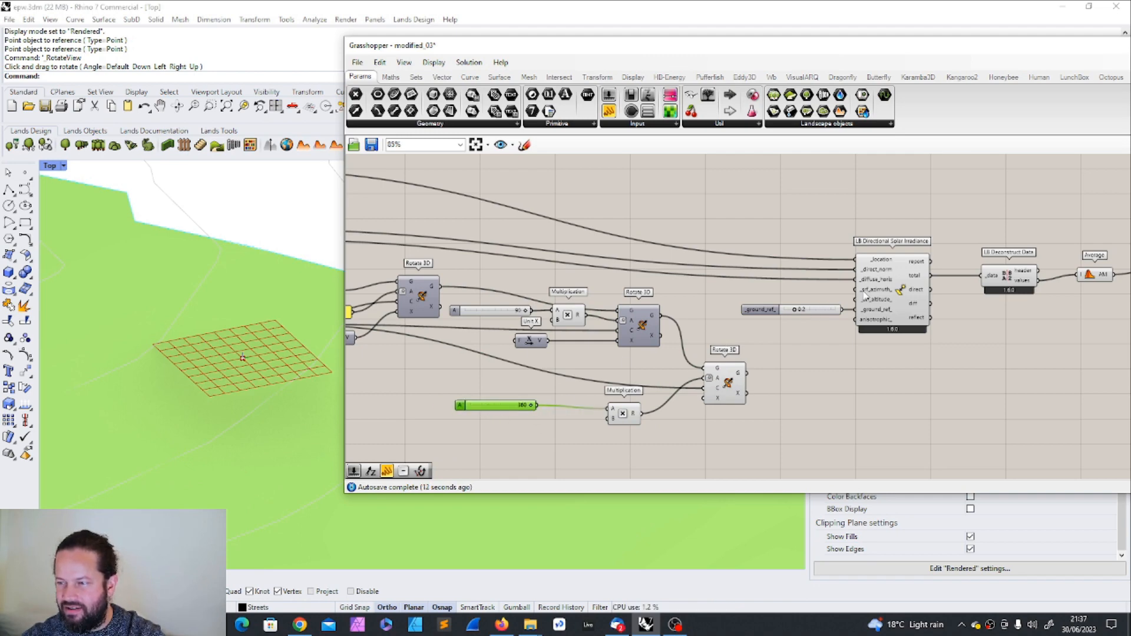
# Connect the 360 slider to _srf_azimuth_ and the 90 slider to _srf_altitude_ on LB Directional Solar Irradiance.
pyautogui.moveTo(537, 405); pyautogui.dragTo(857, 290)
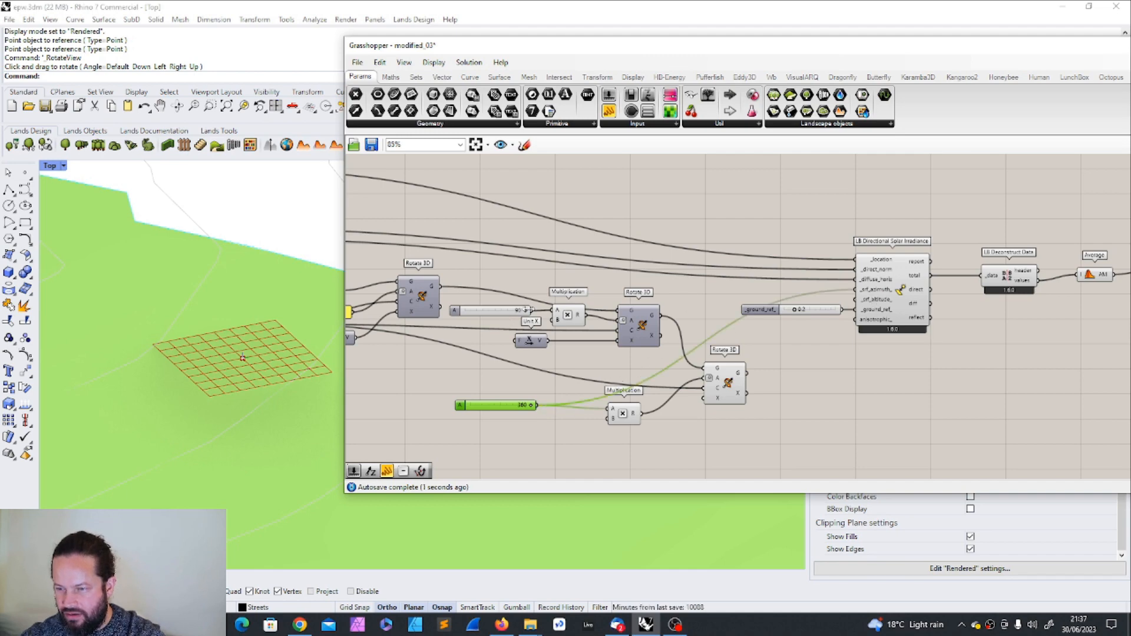
pyautogui.moveTo(533, 313); pyautogui.dragTo(856, 299)
# Move the average irradiance panel beneath LB Directional Solar Irradiance, close to the angle sliders.
pyautogui.scroll(-3, 860, 299)
pyautogui.moveTo(1090, 297); pyautogui.dragTo(783, 293, button='right')
pyautogui.scroll(4, 784, 291)
pyautogui.scroll(-3, 802, 288)
pyautogui.click(787, 282)
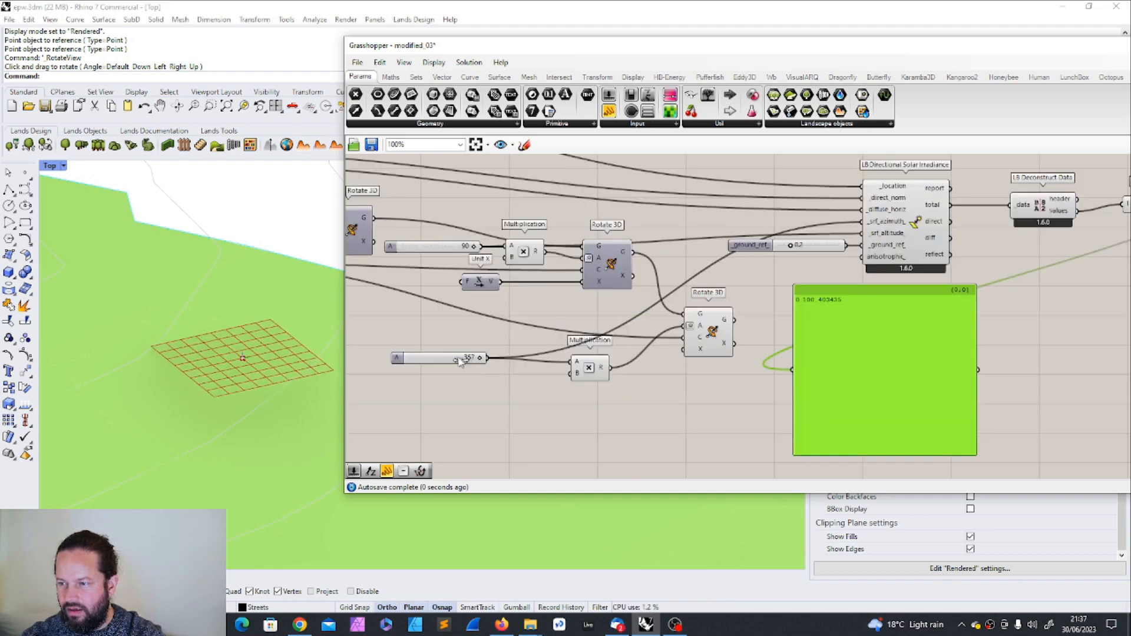
# Set the altitude slider to 59 and the azimuth slider to 161 to compare the average irradiance.
pyautogui.moveTo(462, 361); pyautogui.dragTo(497, 364)
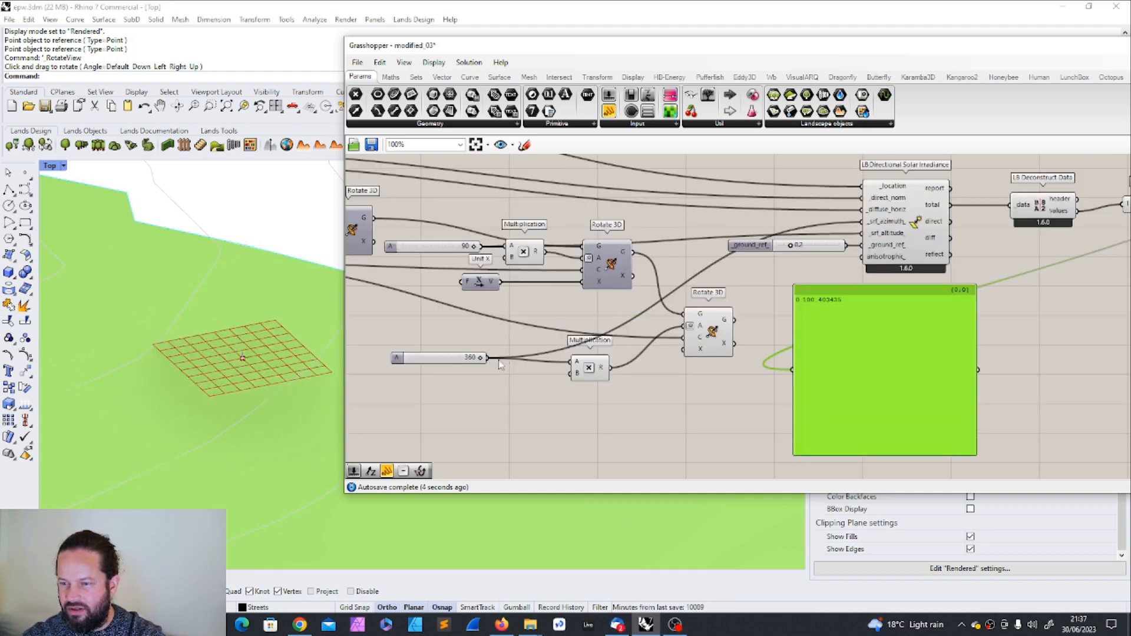
pyautogui.moveTo(473, 250); pyautogui.dragTo(455, 249)
pyautogui.moveTo(480, 361); pyautogui.dragTo(442, 366)
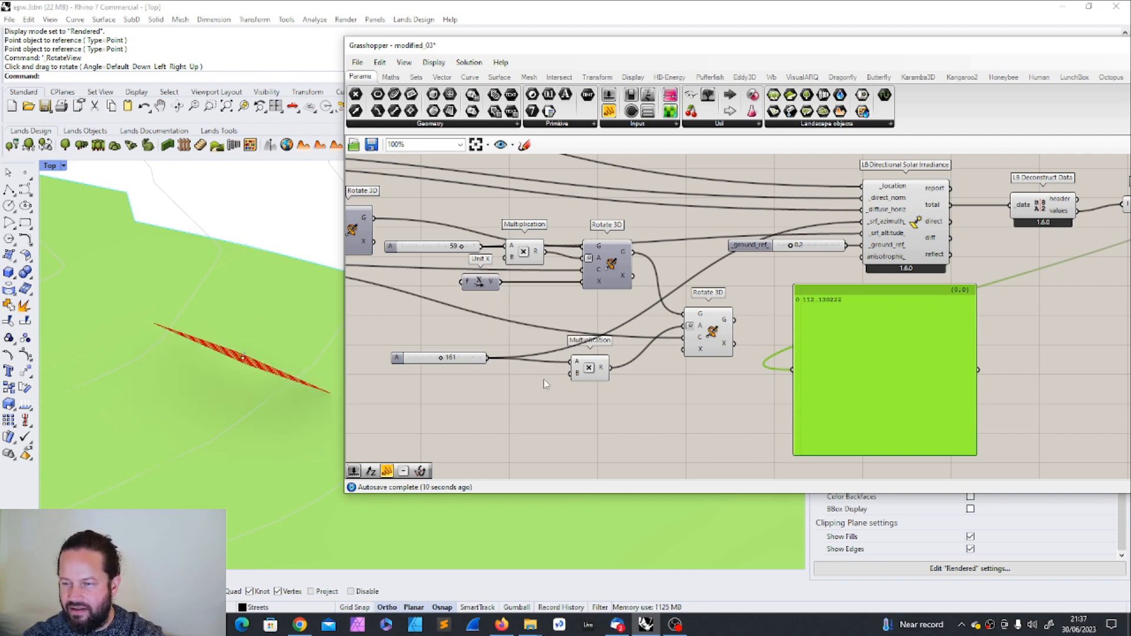
# Wire the altitude slider directly into the second Rotate 3D's angle input and delete the Multiplication between them.
pyautogui.click(529, 252)
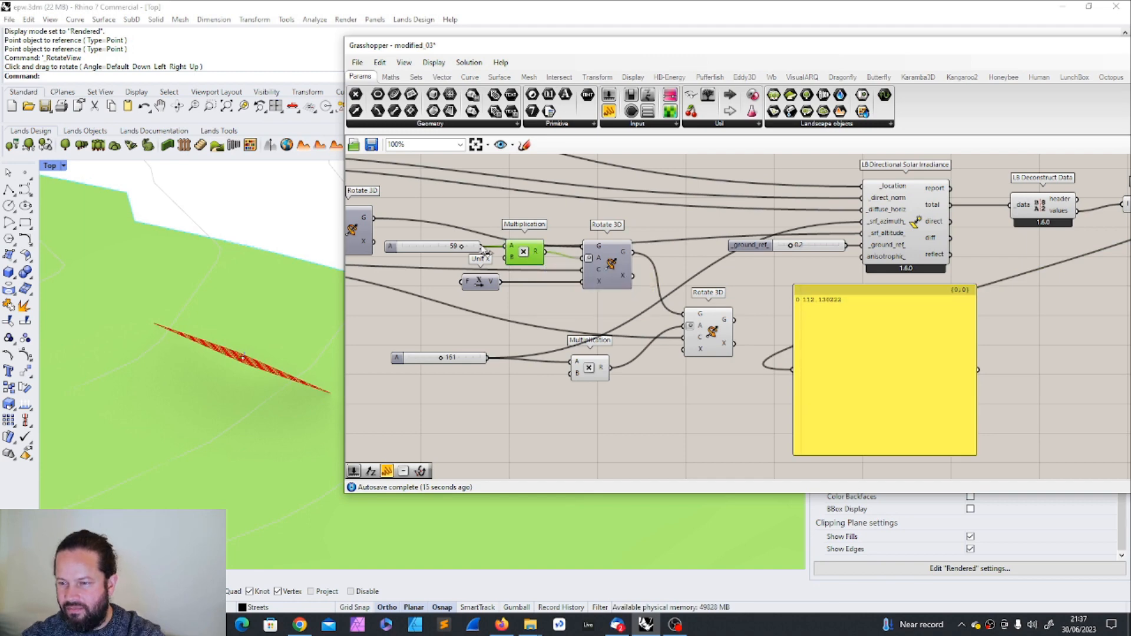
pyautogui.moveTo(482, 246); pyautogui.dragTo(583, 258)
pyautogui.click(530, 261)
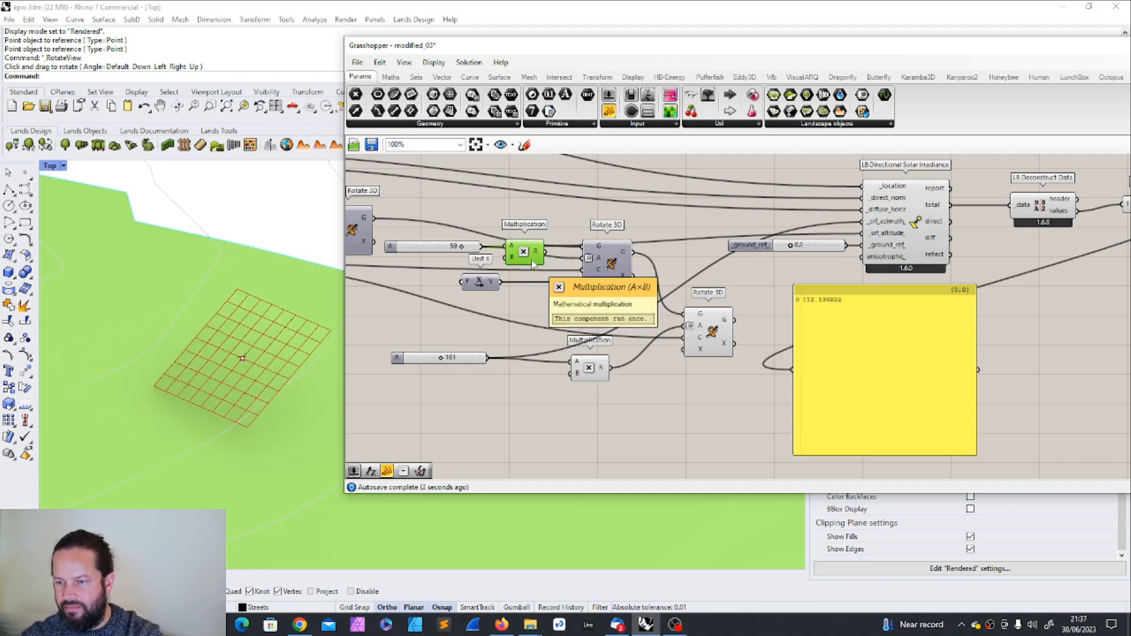
pyautogui.press('Delete')
pyautogui.moveTo(428, 247); pyautogui.dragTo(434, 239)
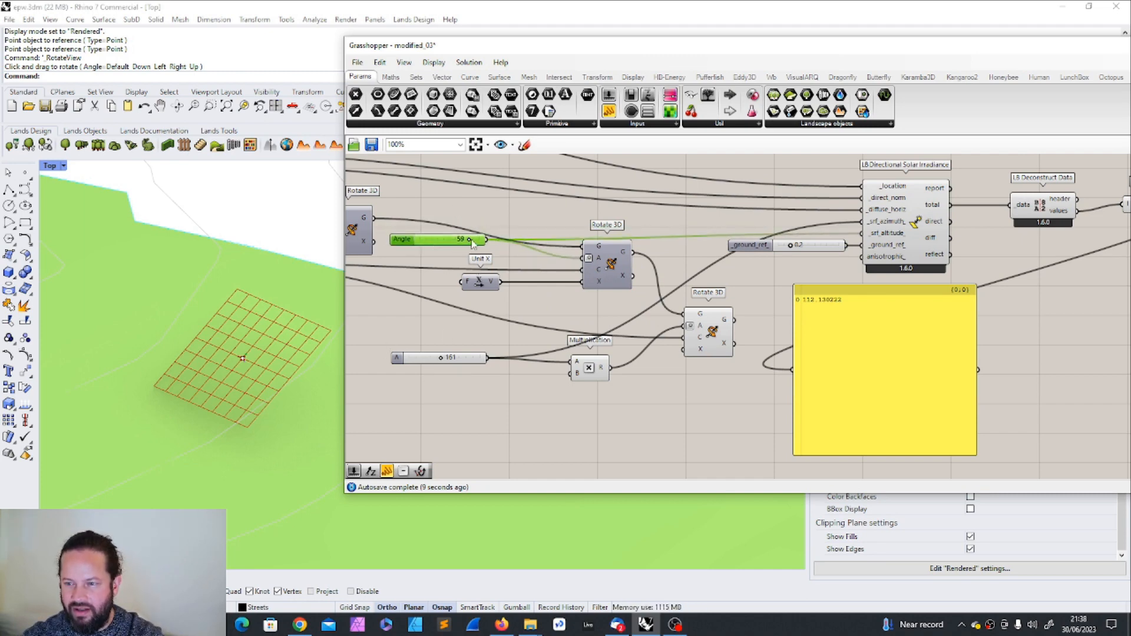
# Rearrange the two angle sliders, the remaining Multiplication and the irradiance panel, and set the altitude slider to 76.
pyautogui.moveTo(470, 242); pyautogui.dragTo(427, 251)
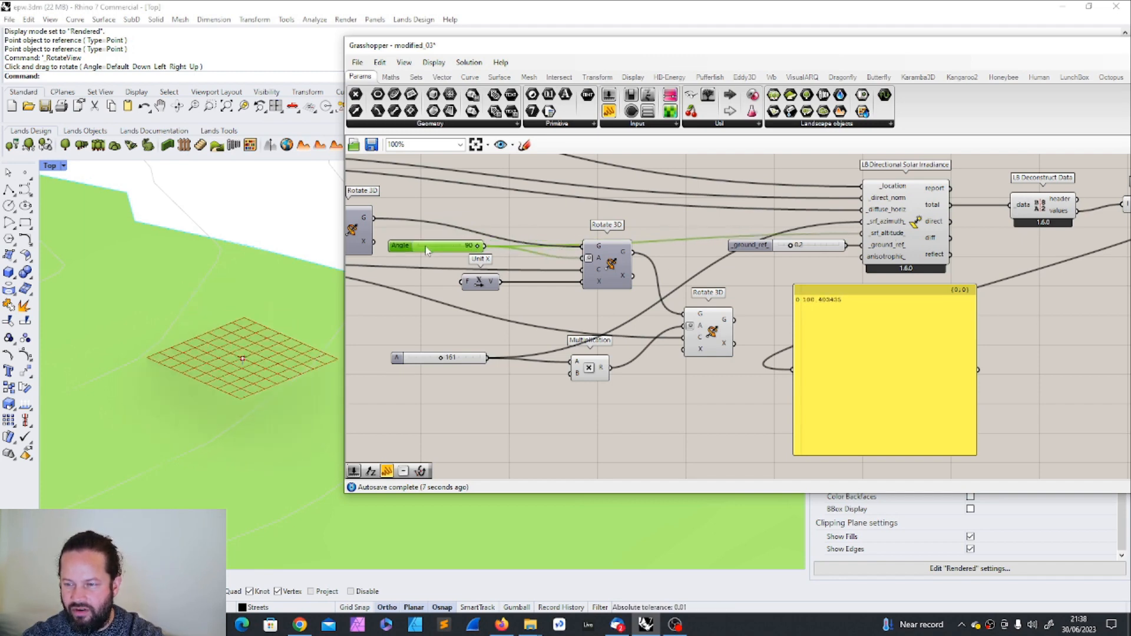
pyautogui.moveTo(592, 369); pyautogui.dragTo(601, 364)
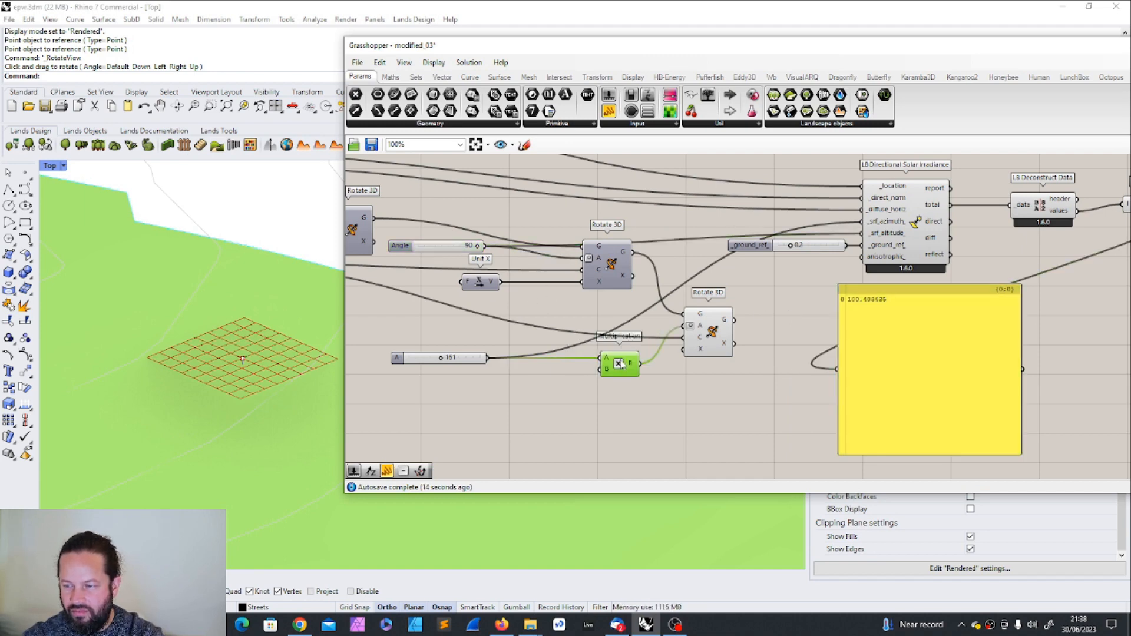
pyautogui.click(487, 250)
pyautogui.moveTo(485, 250)
pyautogui.mouseDown()
pyautogui.moveTo(406, 254)
pyautogui.moveTo(481, 250)
pyautogui.mouseUp()
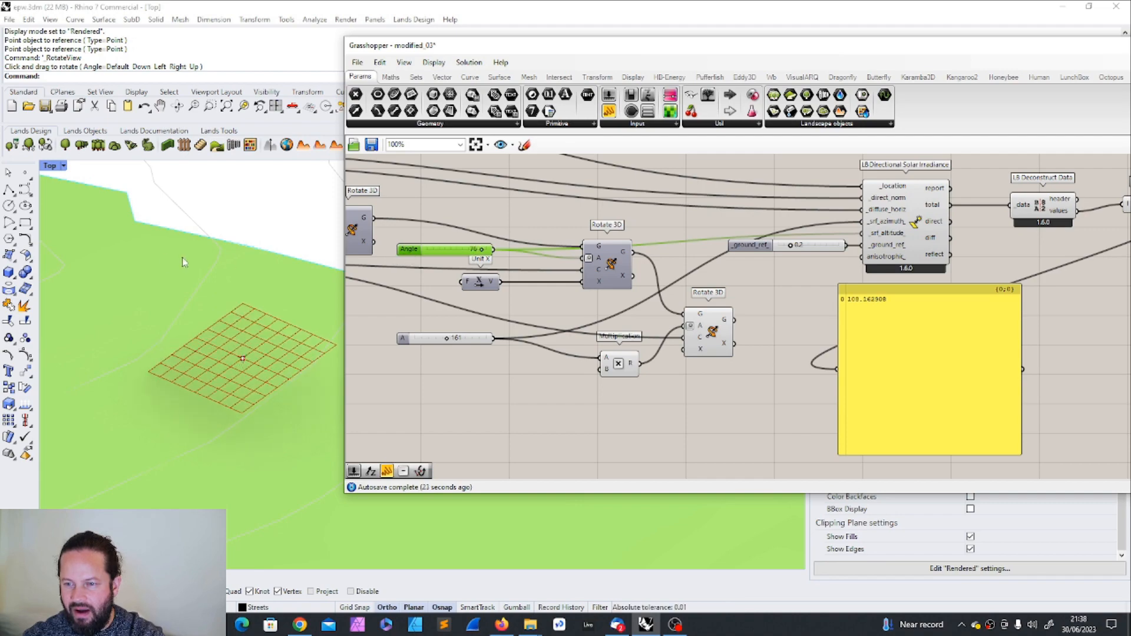
# Examine the rotated plane on the green site and its surrounding terrain from several distances and angles in the Rhino viewport.
pyautogui.scroll(-10, 229, 262)
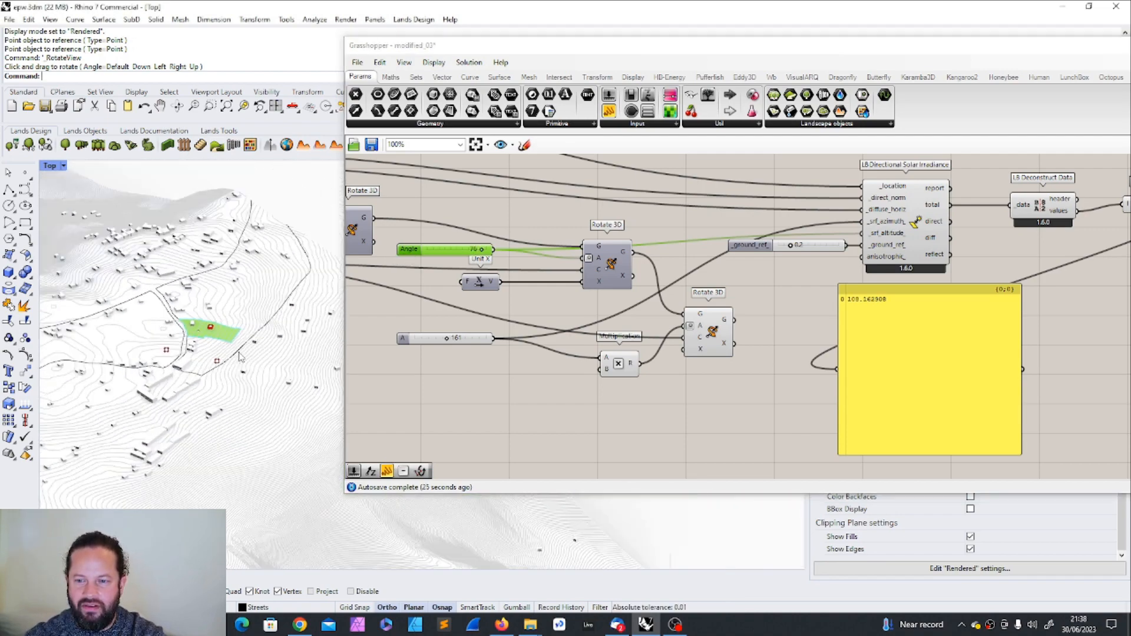
pyautogui.scroll(-8, 241, 358)
pyautogui.moveTo(230, 369); pyautogui.dragTo(281, 397, button='right')
pyautogui.scroll(15, 246, 340)
pyautogui.scroll(-8, 197, 340)
pyautogui.scroll(-8, 175, 345)
pyautogui.scroll(12, 184, 352)
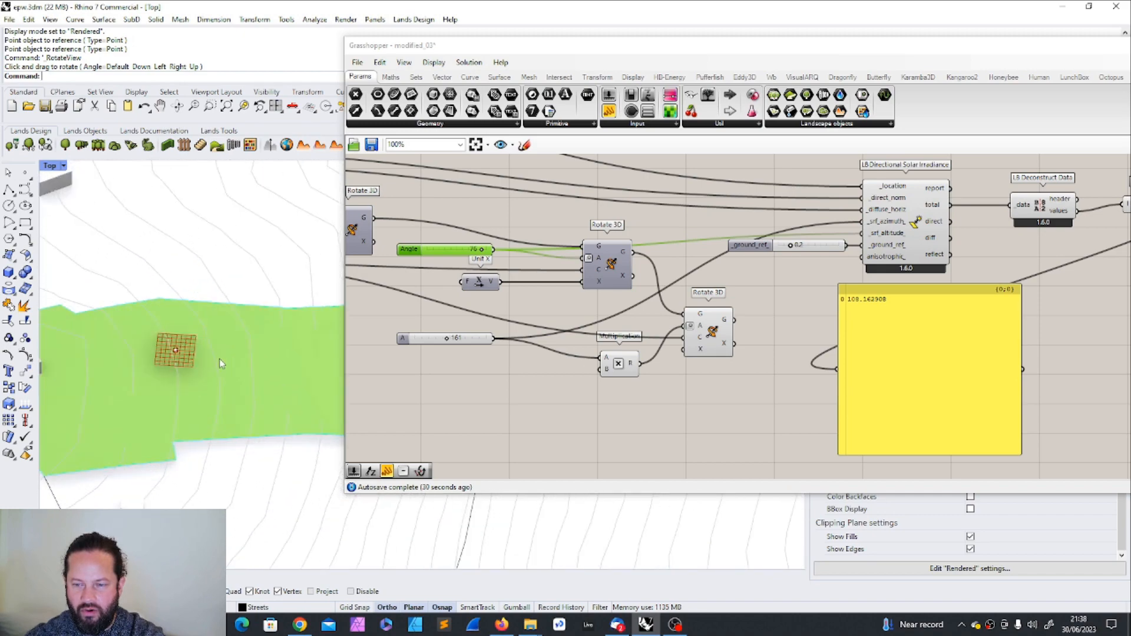
pyautogui.scroll(-4, 186, 360)
pyautogui.click(582, 358)
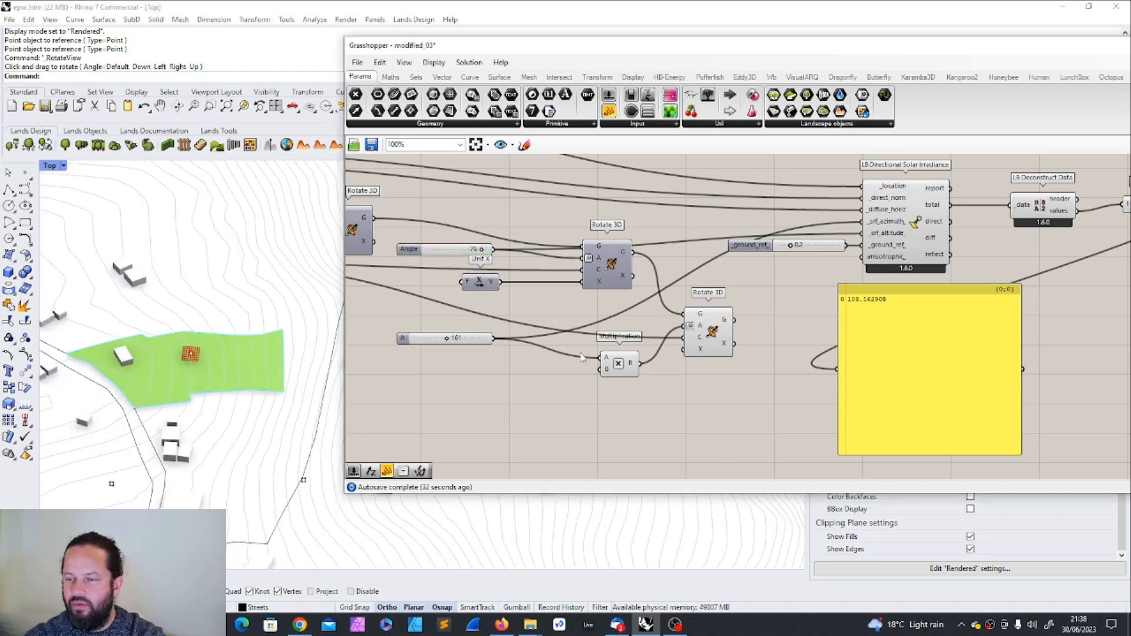
pyautogui.moveTo(246, 370); pyautogui.dragTo(211, 313, button='right')
pyautogui.scroll(-10, 242, 384)
pyautogui.scroll(10, 210, 321)
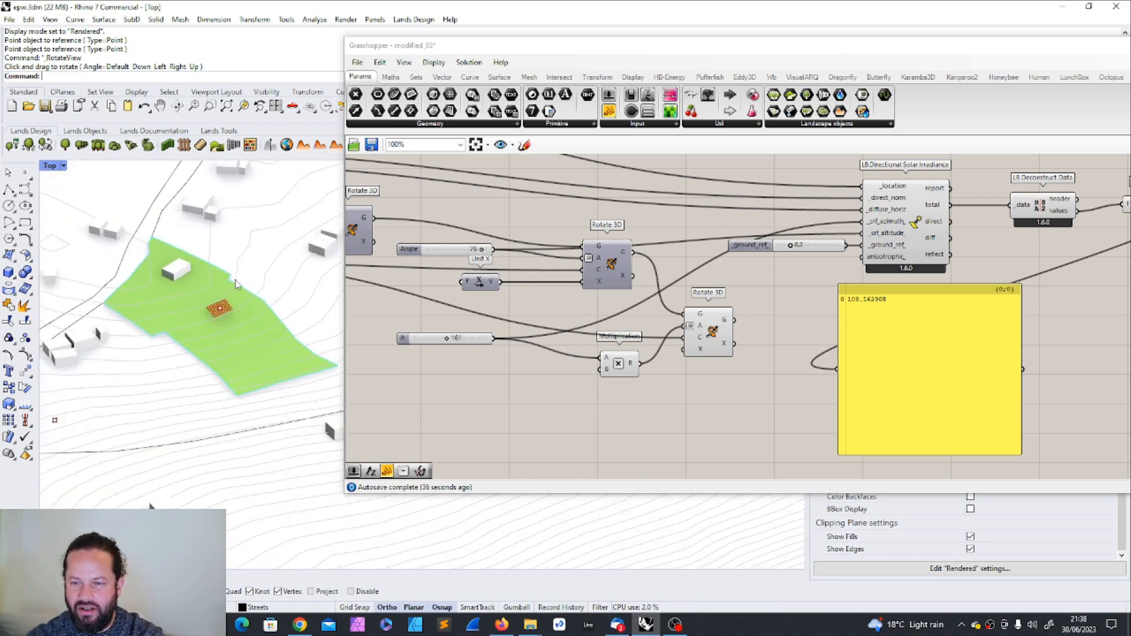
pyautogui.scroll(3, 466, 367)
pyautogui.scroll(-5, 472, 369)
# Move the altitude slider clear of Unit X, and set the altitude to 56 and the azimuth to 176.
pyautogui.click(861, 335)
pyautogui.moveTo(459, 283)
pyautogui.mouseDown()
pyautogui.moveTo(470, 284)
pyautogui.moveTo(453, 281)
pyautogui.mouseUp()
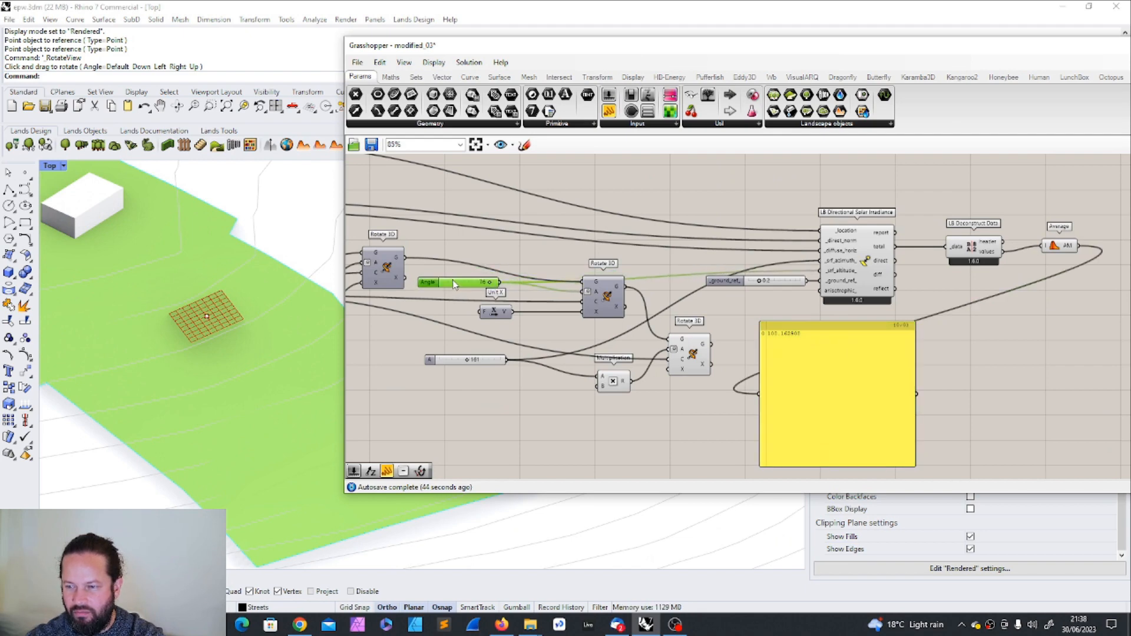
pyautogui.scroll(3, 454, 281)
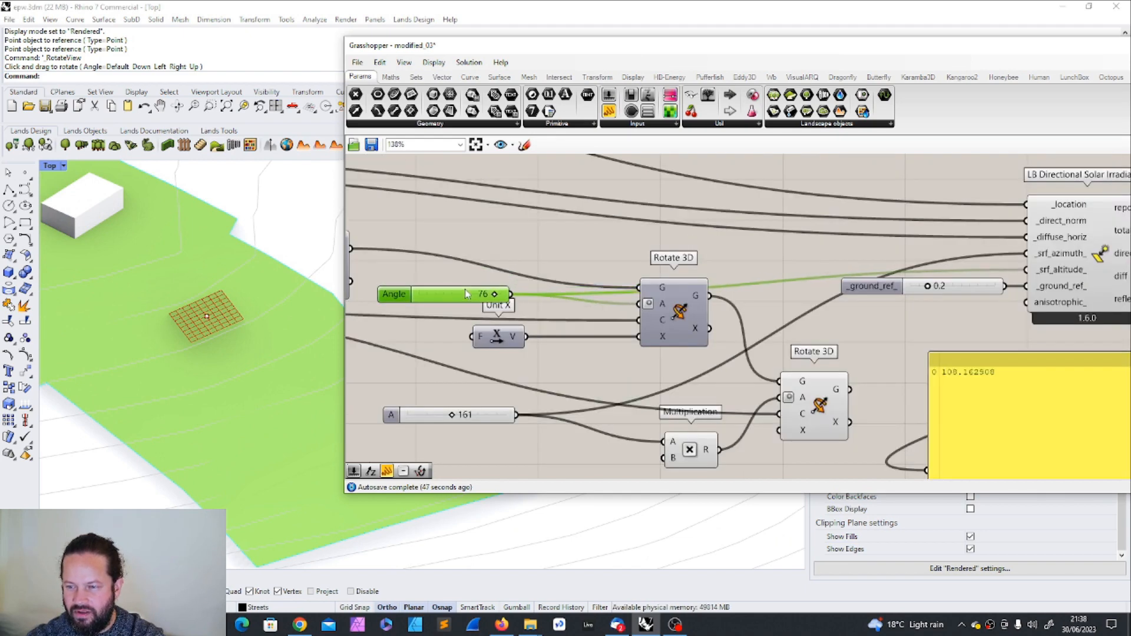
pyautogui.moveTo(465, 289)
pyautogui.mouseDown()
pyautogui.moveTo(468, 271)
pyautogui.moveTo(468, 283)
pyautogui.mouseUp()
pyautogui.moveTo(452, 415)
pyautogui.mouseDown()
pyautogui.moveTo(465, 417)
pyautogui.moveTo(443, 425)
pyautogui.mouseUp()
pyautogui.moveTo(496, 290); pyautogui.dragTo(493, 289)
pyautogui.moveTo(443, 415); pyautogui.dragTo(456, 415)
pyautogui.moveTo(493, 288); pyautogui.dragTo(489, 288)
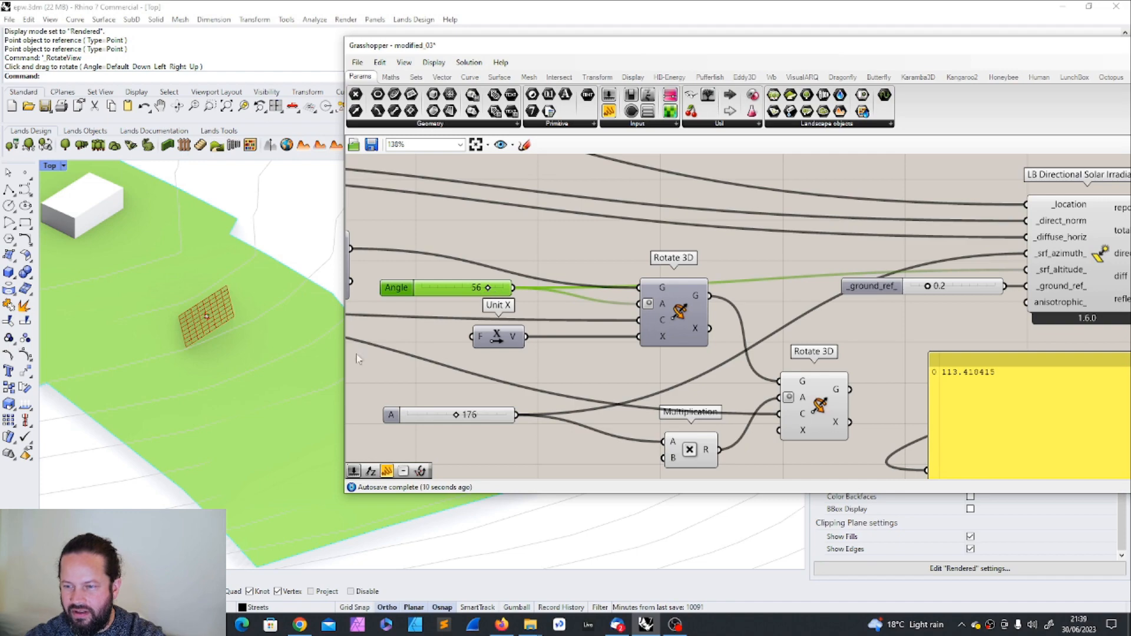
# Examine the site's orientation within the terrain in Rhino, and read the average irradiance panel in Grasshopper.
pyautogui.scroll(-10, 238, 357)
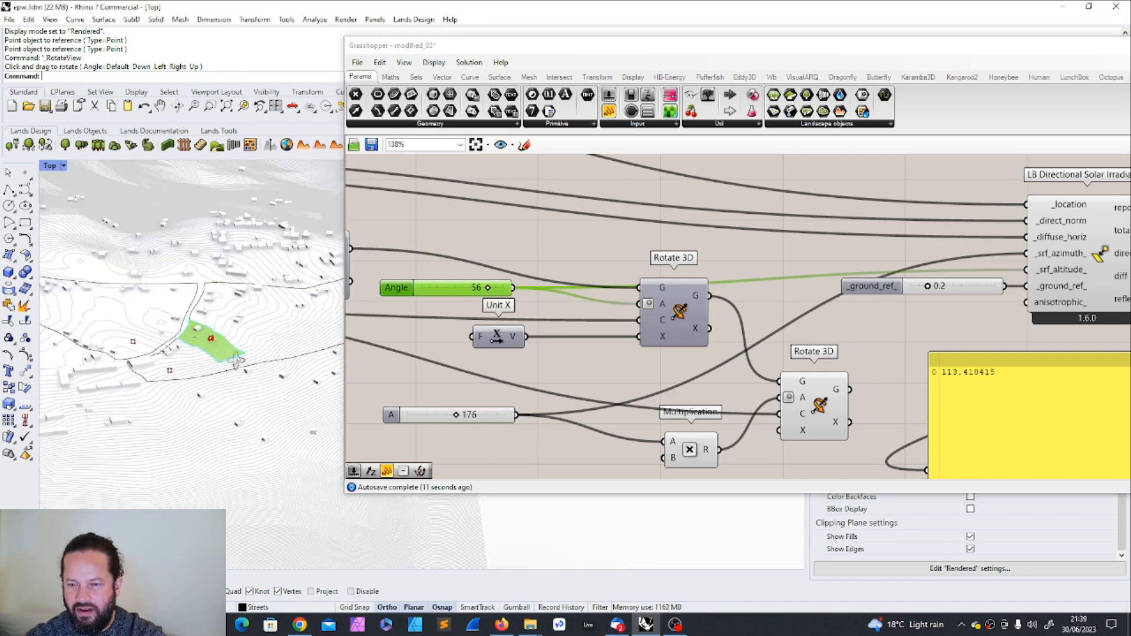
pyautogui.moveTo(241, 355); pyautogui.dragTo(275, 372)
pyautogui.keyDown('ctrl'); pyautogui.keyDown('shift'); pyautogui.moveTo(276, 372); pyautogui.dragTo(252, 432, button='right'); pyautogui.keyUp('shift'); pyautogui.keyUp('ctrl')
pyautogui.scroll(10, 219, 439)
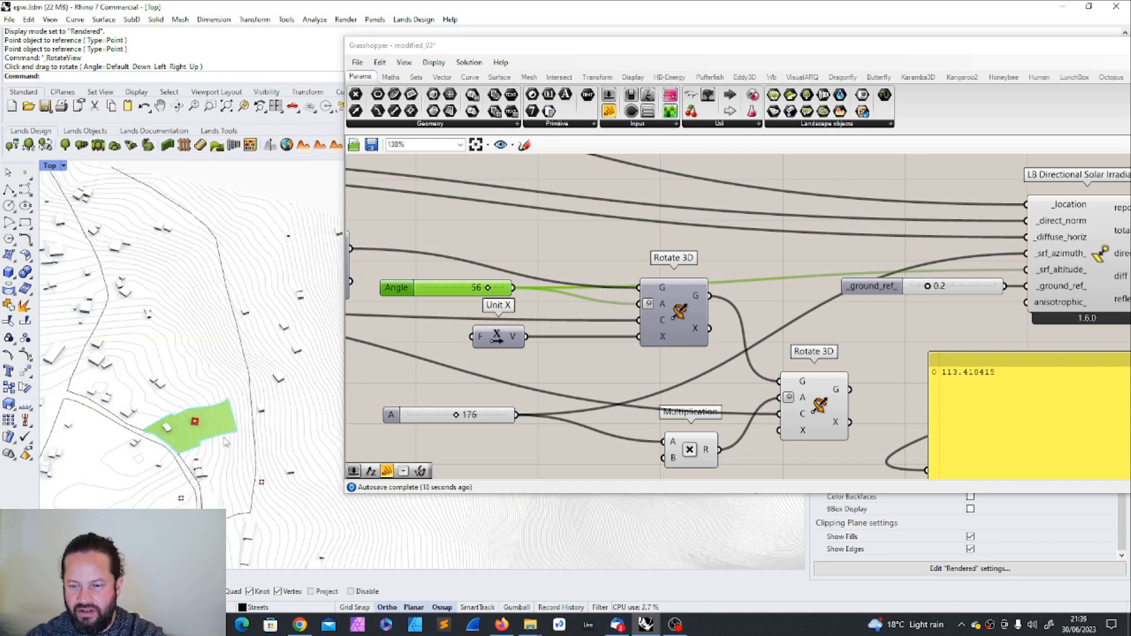
pyautogui.scroll(-3, 193, 413)
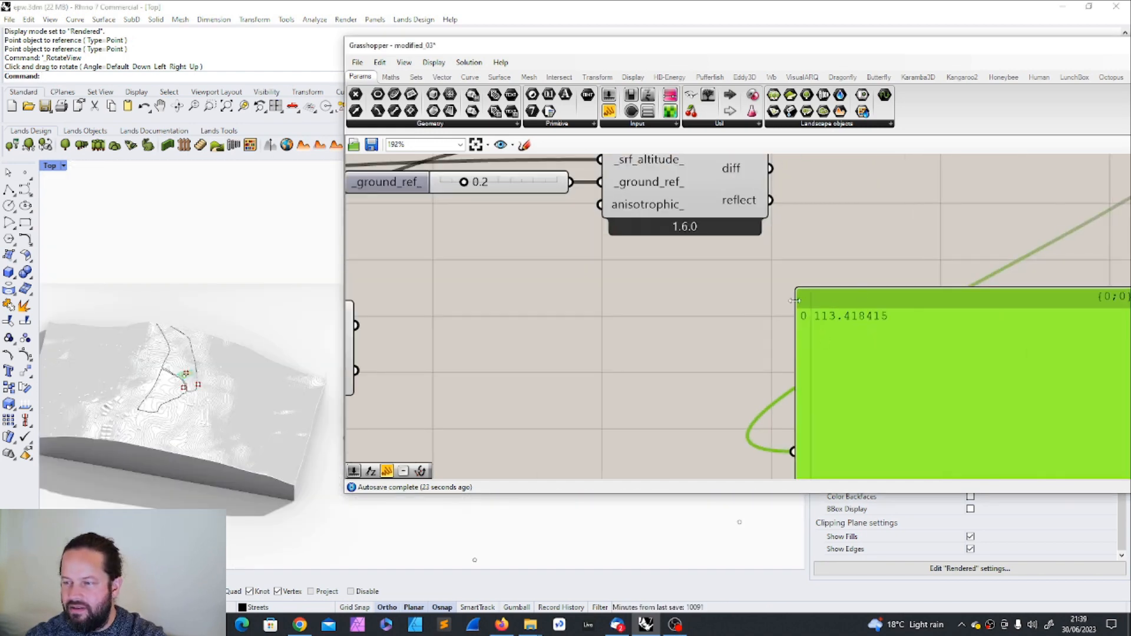
pyautogui.moveTo(842, 296); pyautogui.dragTo(832, 295)
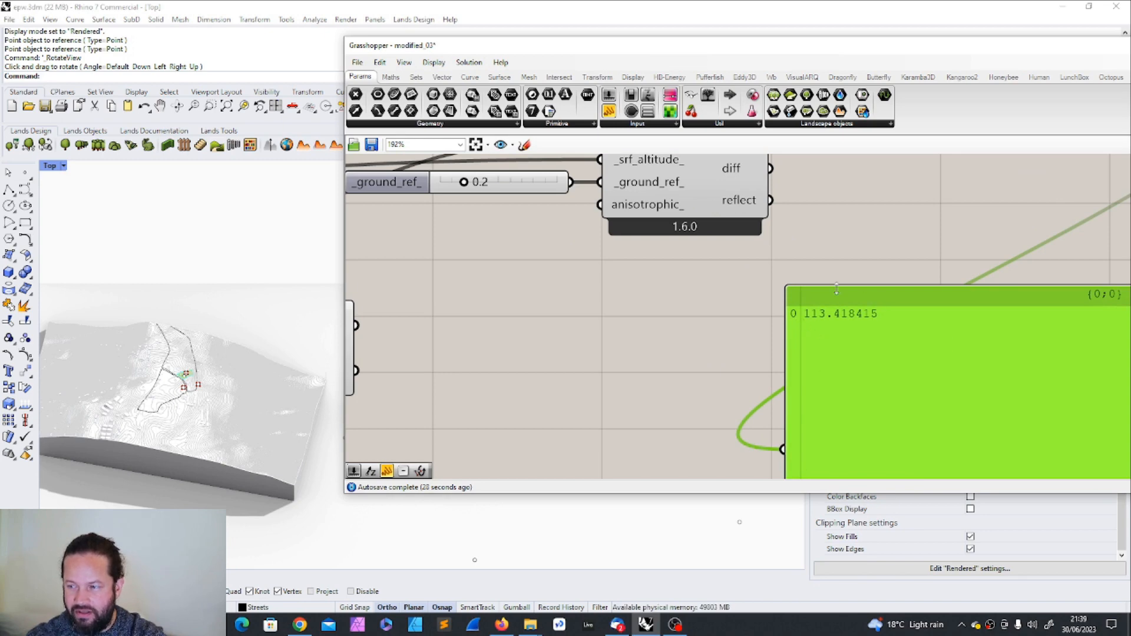
pyautogui.scroll(-3, 839, 300)
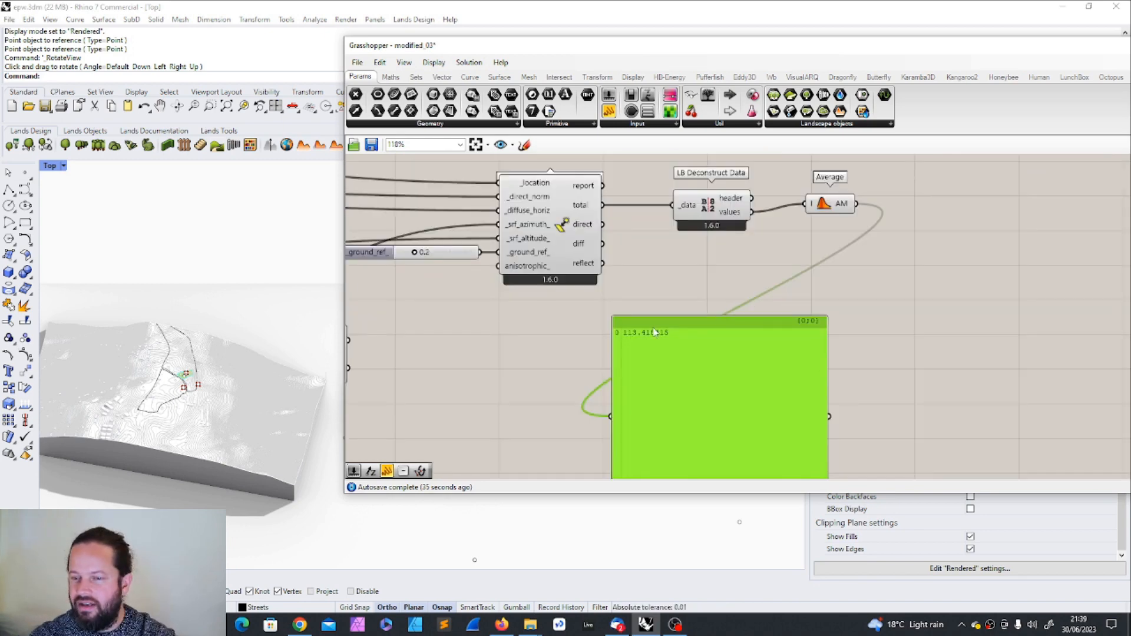
# Set the azimuth slider to 57.
pyautogui.scroll(-7, 741, 314)
pyautogui.scroll(9, 514, 315)
pyautogui.scroll(-5, 517, 316)
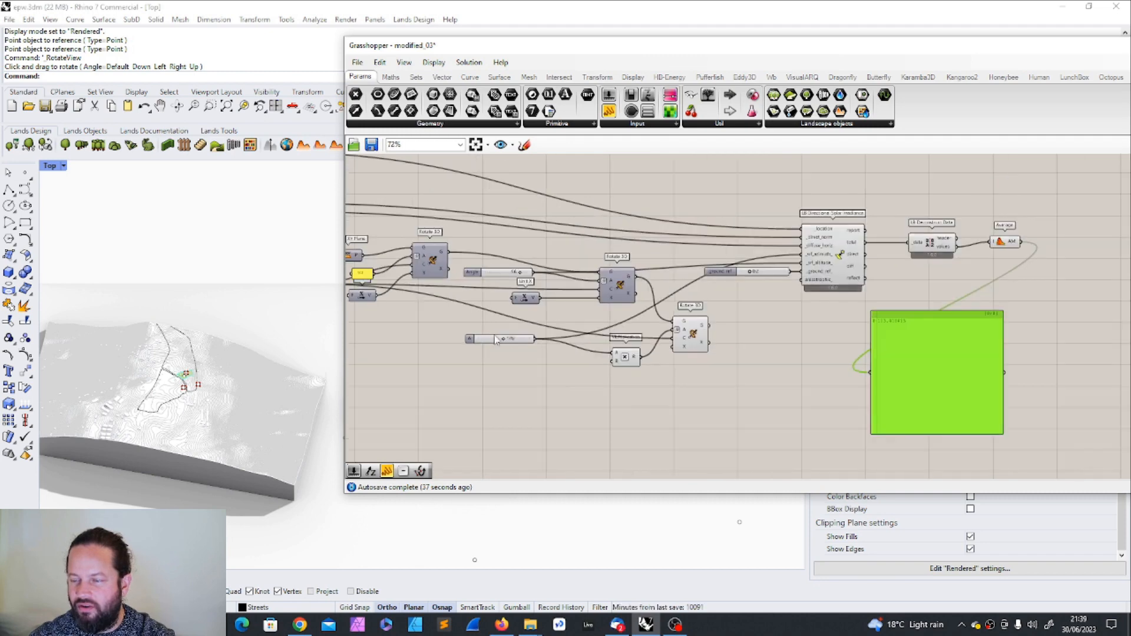
pyautogui.scroll(2, 590, 362)
pyautogui.moveTo(426, 333); pyautogui.dragTo(402, 347)
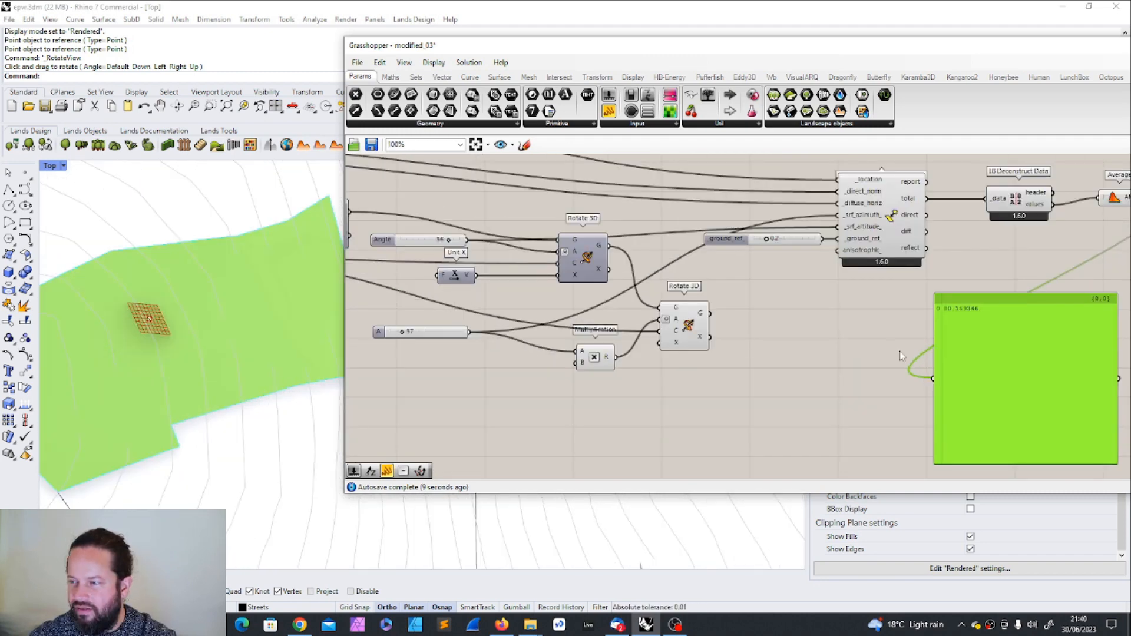
# Move the irradiance panel farther out and pull LB Deconstruct Data and Average close to the LB Directional Solar Irradiance component.
pyautogui.scroll(-3, 815, 278)
pyautogui.moveTo(780, 342); pyautogui.dragTo(897, 337)
pyautogui.scroll(-2, 897, 337)
pyautogui.scroll(3, 737, 352)
pyautogui.click(764, 293)
pyautogui.moveTo(764, 293); pyautogui.dragTo(759, 289)
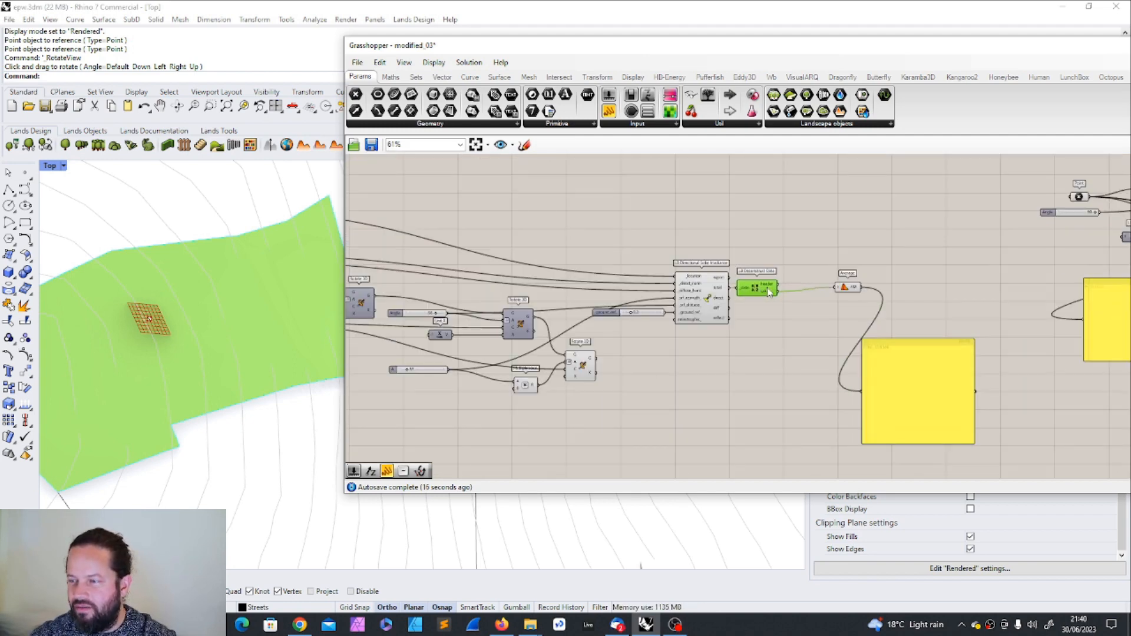
pyautogui.moveTo(853, 290); pyautogui.dragTo(808, 294)
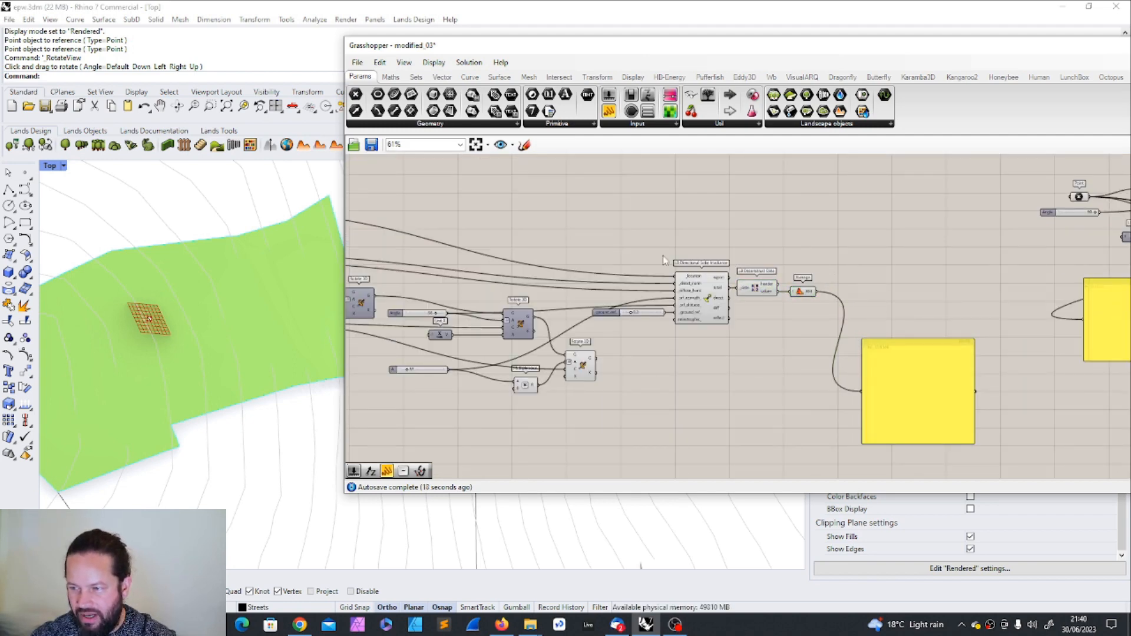
# Stack the altitude and azimuth sliders together in the empty canvas area below the rotation components.
pyautogui.scroll(-1, 663, 256)
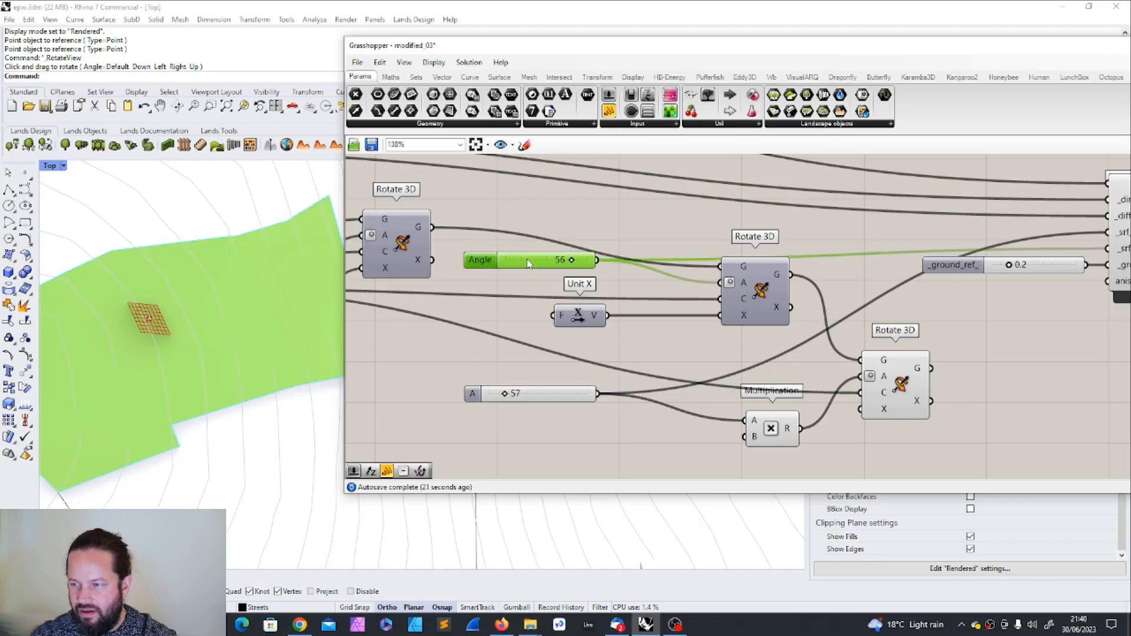
pyautogui.moveTo(545, 230); pyautogui.dragTo(541, 239)
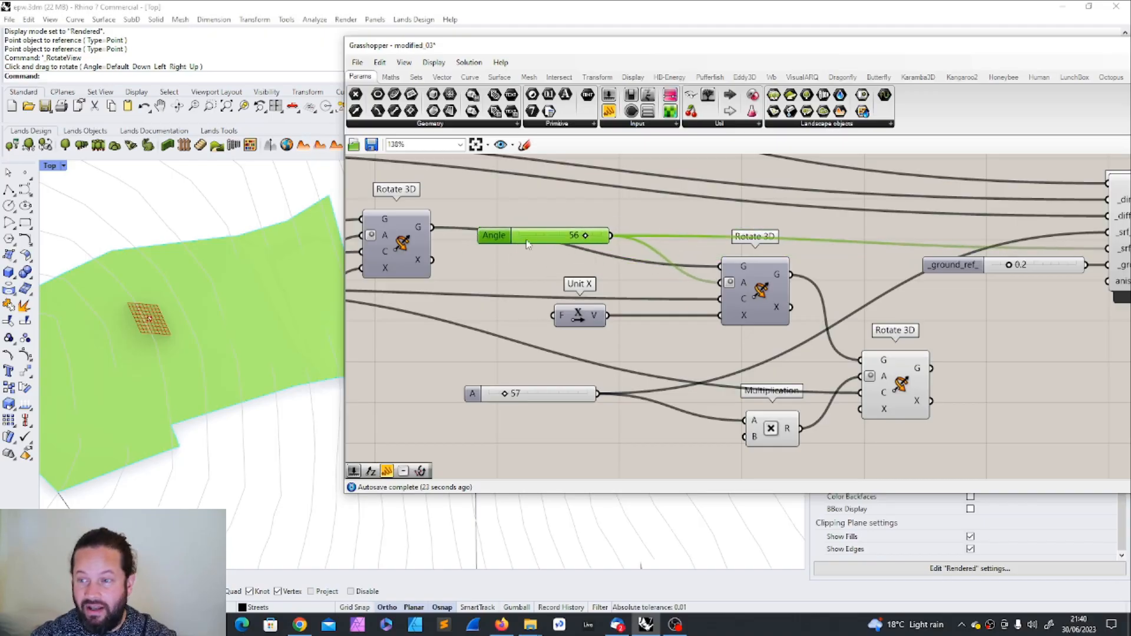
pyautogui.scroll(-6, 529, 248)
pyautogui.moveTo(533, 289); pyautogui.dragTo(542, 355)
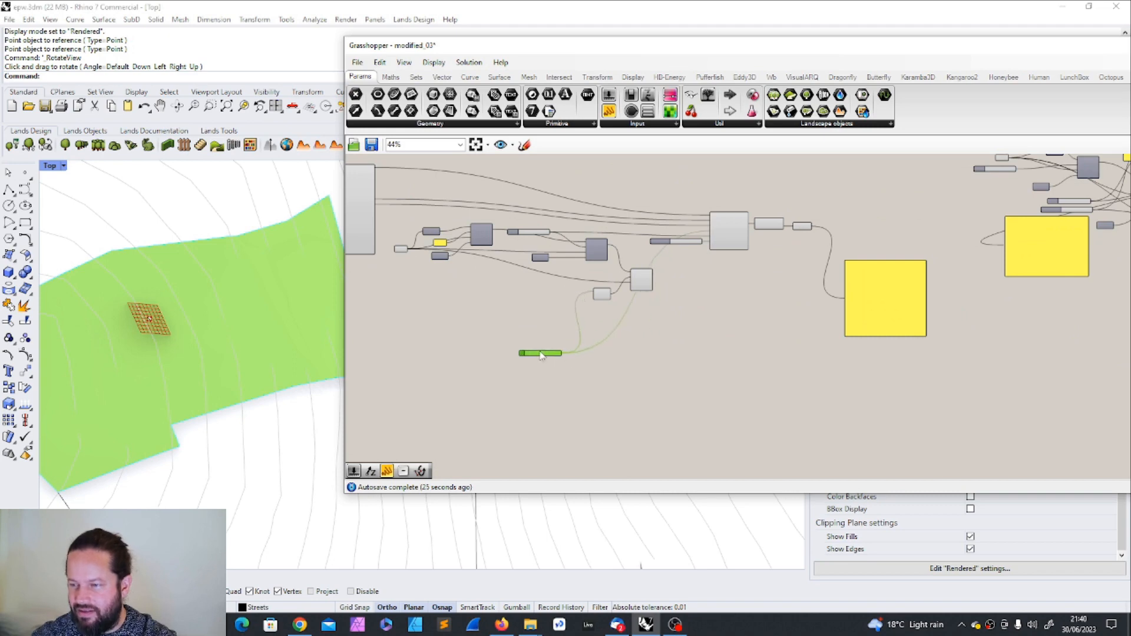
pyautogui.moveTo(532, 233); pyautogui.dragTo(539, 347)
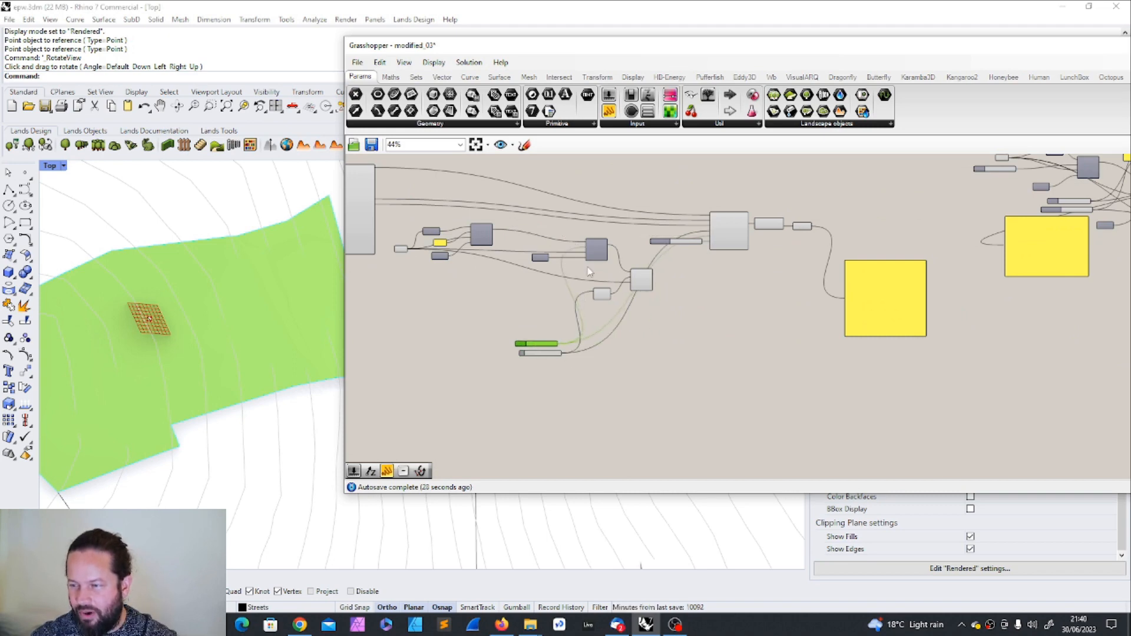
# Gather Unit X, the last two Rotate 3D components and the Multiplication into a tighter cluster.
pyautogui.scroll(3, 599, 258)
pyautogui.click(505, 271)
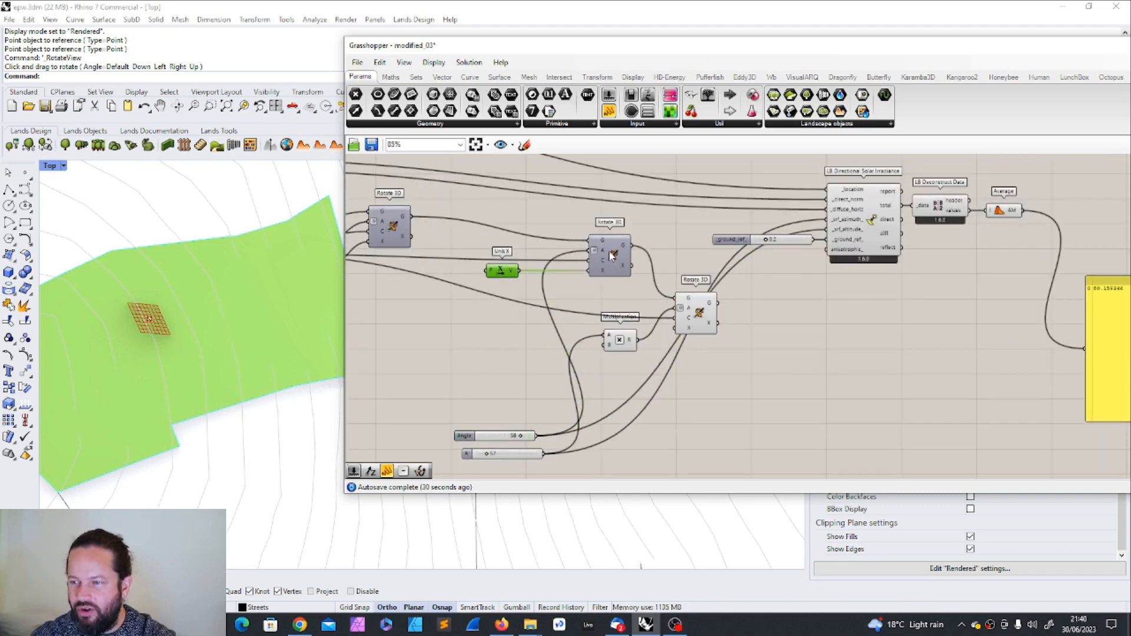
pyautogui.keyDown('shift'); pyautogui.moveTo(615, 258); pyautogui.dragTo(575, 258); pyautogui.keyUp('shift')
pyautogui.moveTo(461, 270); pyautogui.dragTo(392, 273)
pyautogui.moveTo(687, 314); pyautogui.dragTo(658, 282)
pyautogui.moveTo(620, 340); pyautogui.dragTo(581, 305)
# Bring the average irradiance panel closer to the Average component and shift the Grasshopper window farther over the Rhino viewport.
pyautogui.scroll(-4, 581, 305)
pyautogui.moveTo(515, 189); pyautogui.dragTo(709, 270)
pyautogui.moveTo(761, 329); pyautogui.dragTo(719, 347)
pyautogui.moveTo(608, 51); pyautogui.dragTo(504, 49)
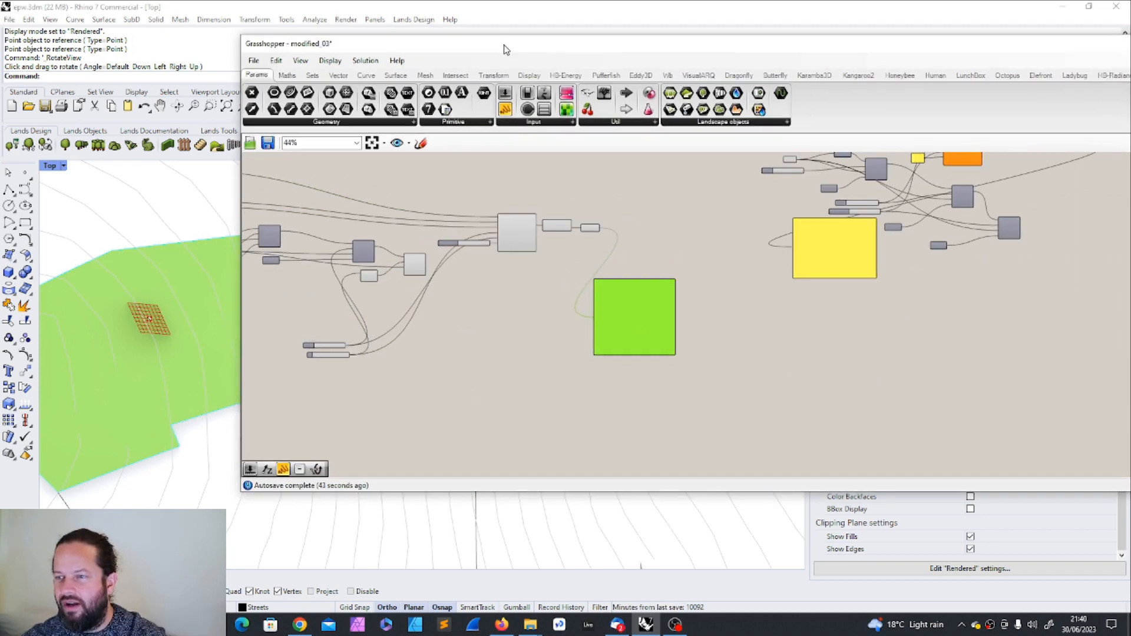
# Find the Galapagos evolutionary solver among the utility components and place it between the sliders and the irradiance panel.
pyautogui.click(288, 77)
pyautogui.click(339, 76)
pyautogui.click(313, 75)
pyautogui.click(366, 75)
pyautogui.click(396, 76)
pyautogui.click(257, 76)
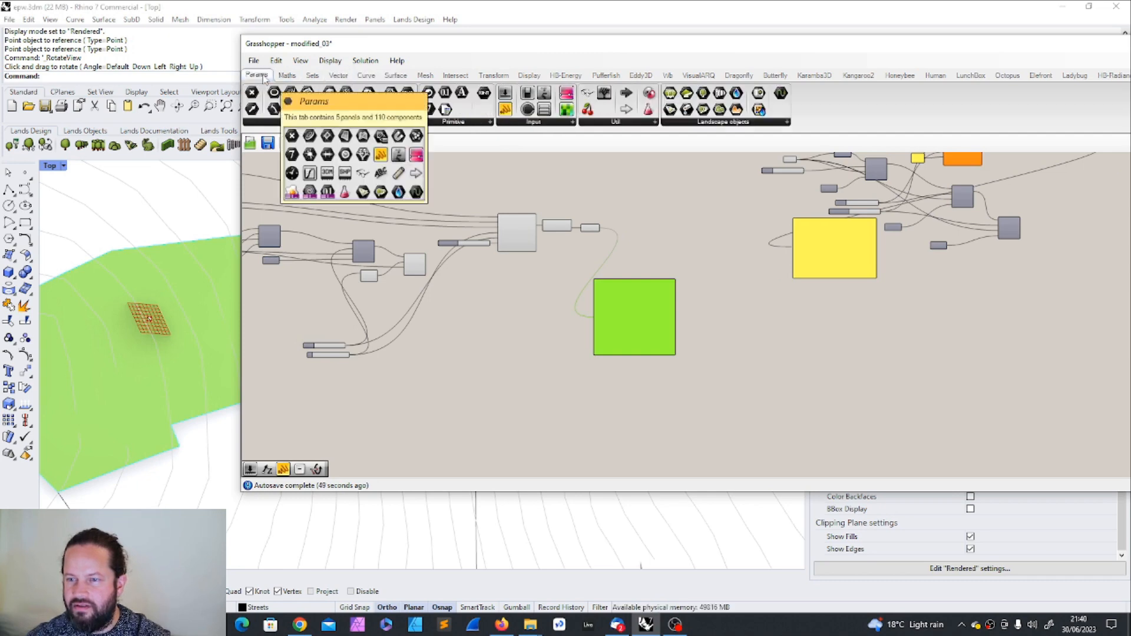
pyautogui.click(616, 122)
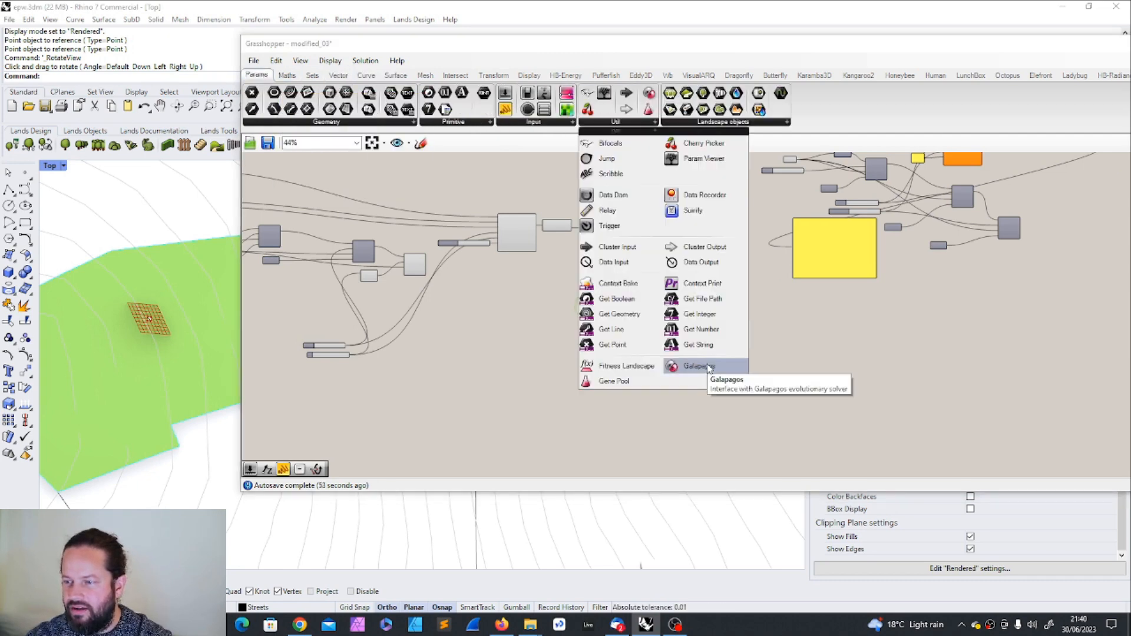
pyautogui.click(708, 366)
pyautogui.click(525, 348)
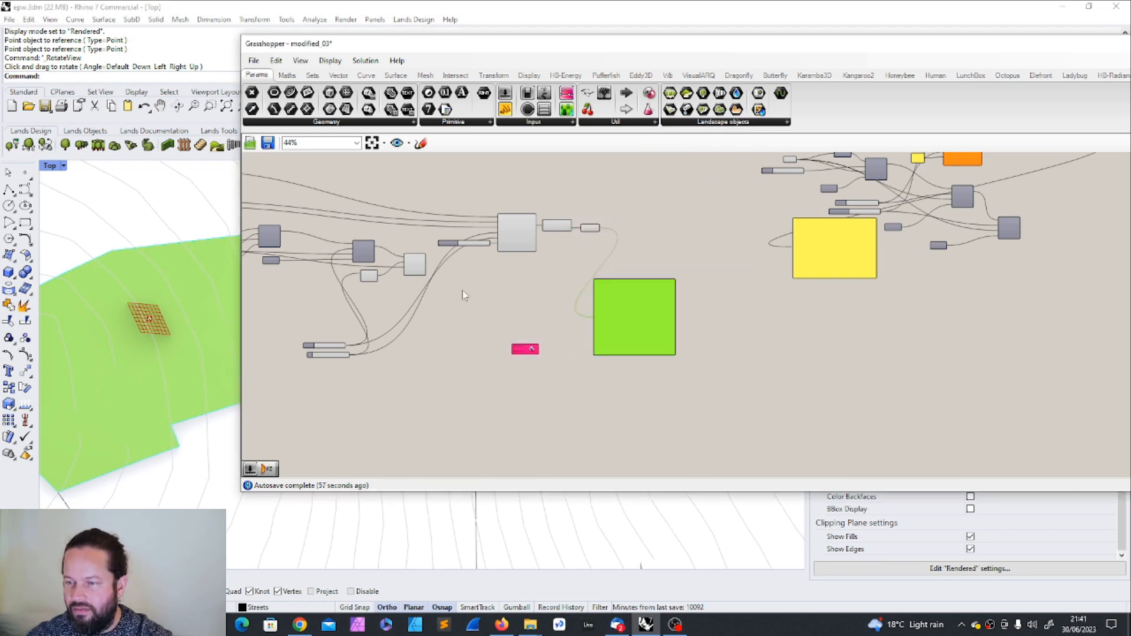
# Reposition the Galapagos component directly below LB Directional Solar Irradiance, in reach of the sliders and the Average component.
pyautogui.scroll(5, 472, 294)
pyautogui.scroll(-2, 475, 293)
pyautogui.moveTo(370, 411); pyautogui.dragTo(462, 397, button='right')
pyautogui.scroll(1, 448, 398)
pyautogui.moveTo(695, 370); pyautogui.dragTo(568, 289)
pyautogui.click(581, 337)
pyautogui.scroll(-1, 582, 320)
pyautogui.moveTo(416, 289); pyautogui.dragTo(496, 289, button='right')
pyautogui.scroll(3, 526, 297)
pyautogui.scroll(-4, 662, 315)
pyautogui.scroll(2, 763, 256)
pyautogui.moveTo(672, 328); pyautogui.dragTo(782, 304)
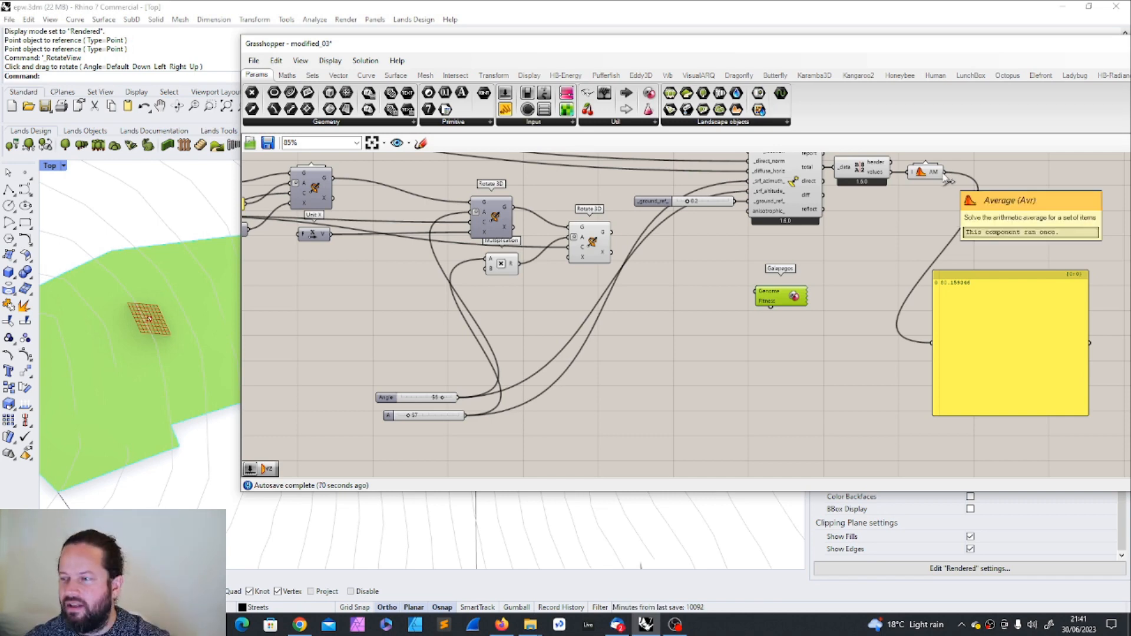
# Connect the Galapagos Fitness input to the Average component's arithmetic mean output, adjusting the two components' positions.
pyautogui.moveTo(950, 184); pyautogui.dragTo(881, 254)
pyautogui.moveTo(769, 303); pyautogui.dragTo(762, 314)
pyautogui.moveTo(945, 172); pyautogui.dragTo(766, 327)
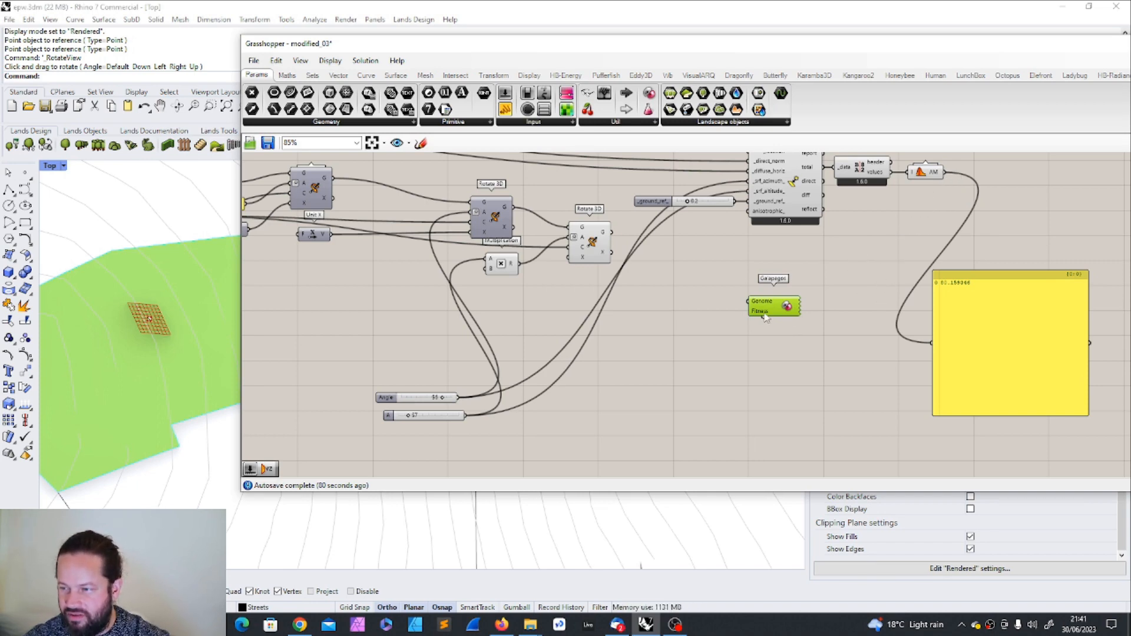
pyautogui.moveTo(944, 177)
pyautogui.mouseDown()
pyautogui.moveTo(884, 268)
pyautogui.moveTo(901, 247)
pyautogui.moveTo(825, 304)
pyautogui.moveTo(762, 323)
pyautogui.moveTo(825, 354)
pyautogui.moveTo(899, 313)
pyautogui.moveTo(942, 182)
pyautogui.mouseUp()
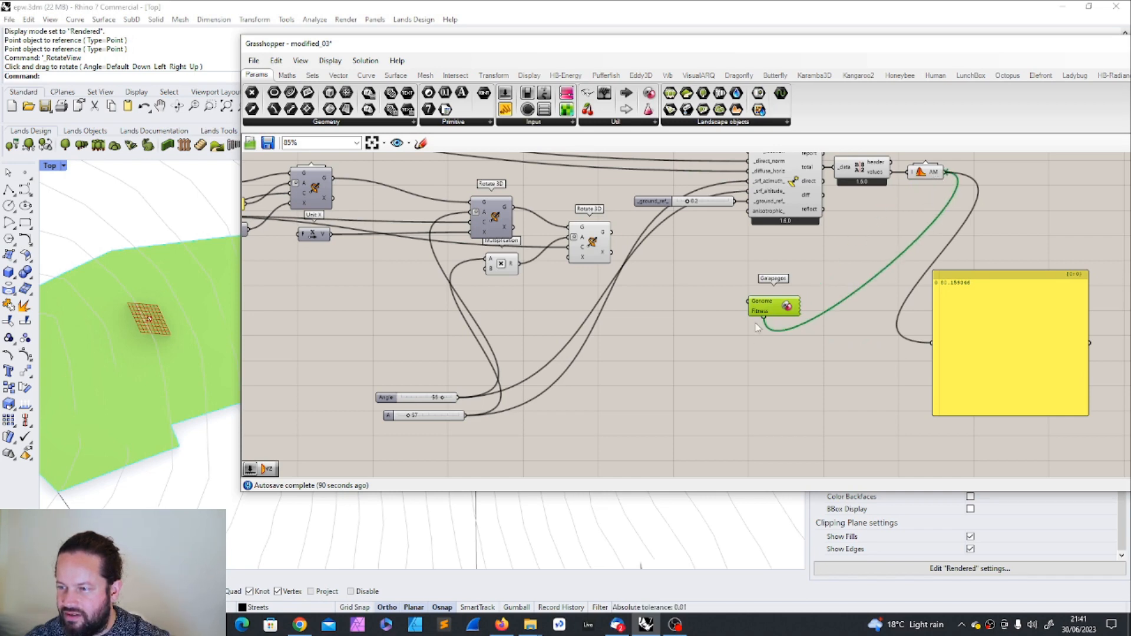
pyautogui.moveTo(933, 178); pyautogui.dragTo(933, 188)
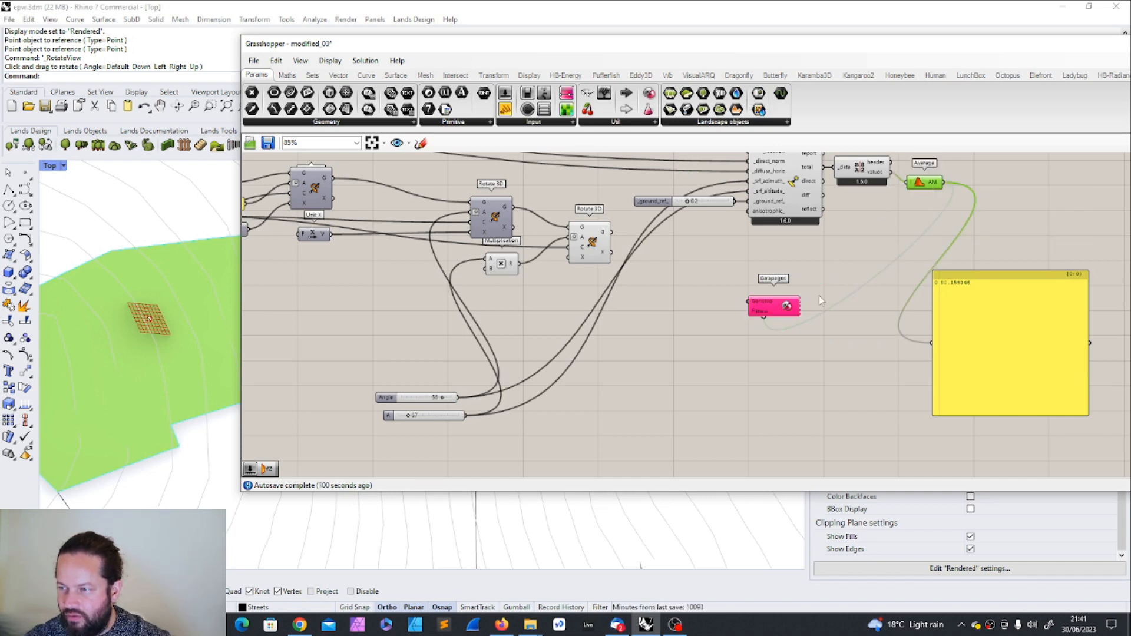
# Link the altitude and azimuth sliders to the Galapagos Genome input and stack the two sliders closer to the rotation components.
pyautogui.moveTo(768, 305); pyautogui.dragTo(459, 399)
pyautogui.moveTo(413, 400); pyautogui.dragTo(422, 353)
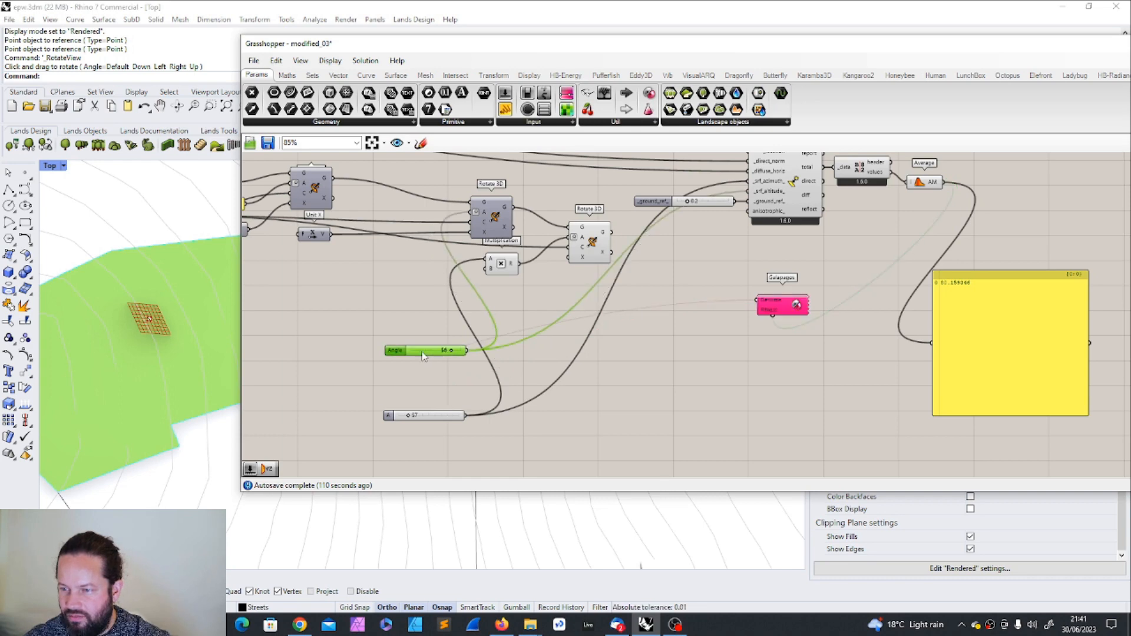
pyautogui.moveTo(425, 421); pyautogui.dragTo(430, 372)
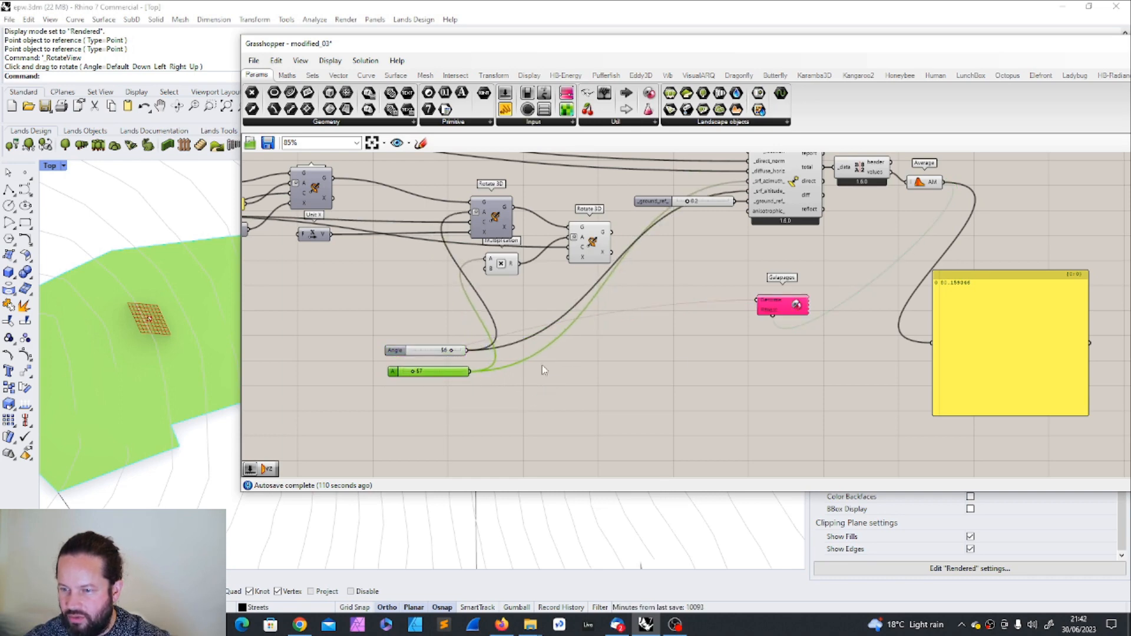
pyautogui.moveTo(672, 370); pyautogui.dragTo(446, 358)
# Open the Galapagos editor's solver controls and select the annealing solver.
pyautogui.doubleClick(783, 304)
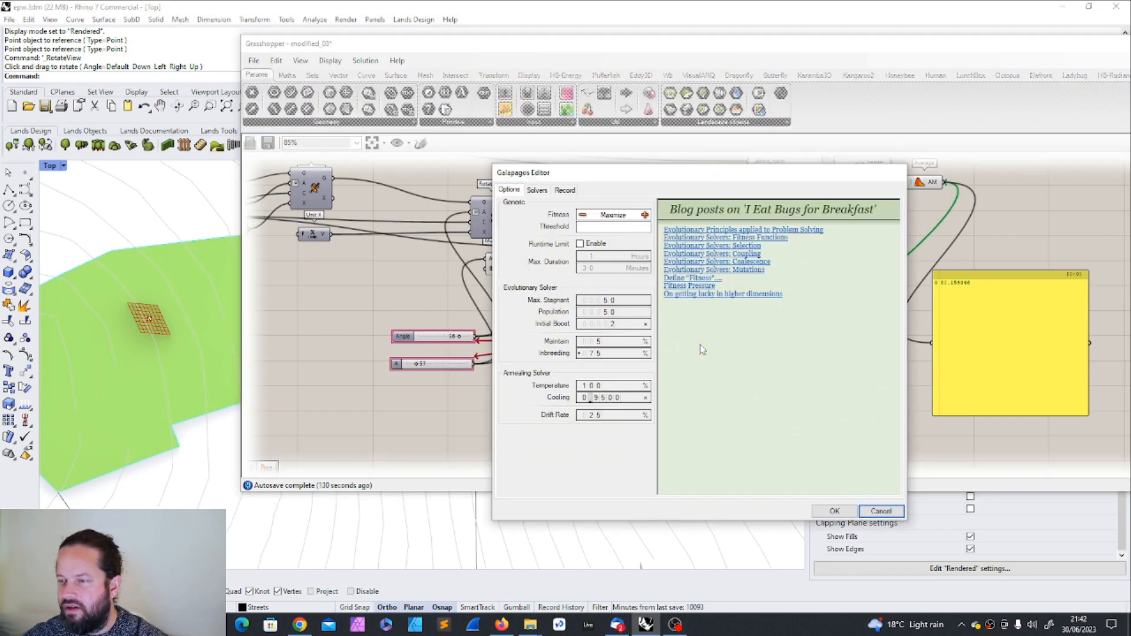
pyautogui.click(537, 190)
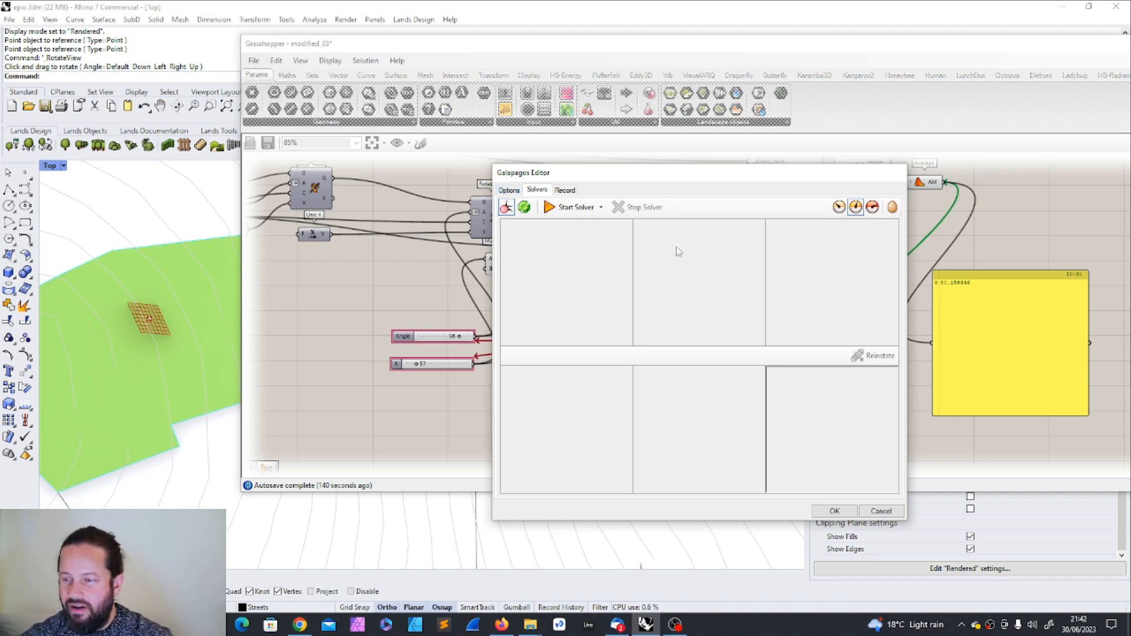
pyautogui.moveTo(676, 184); pyautogui.dragTo(752, 131)
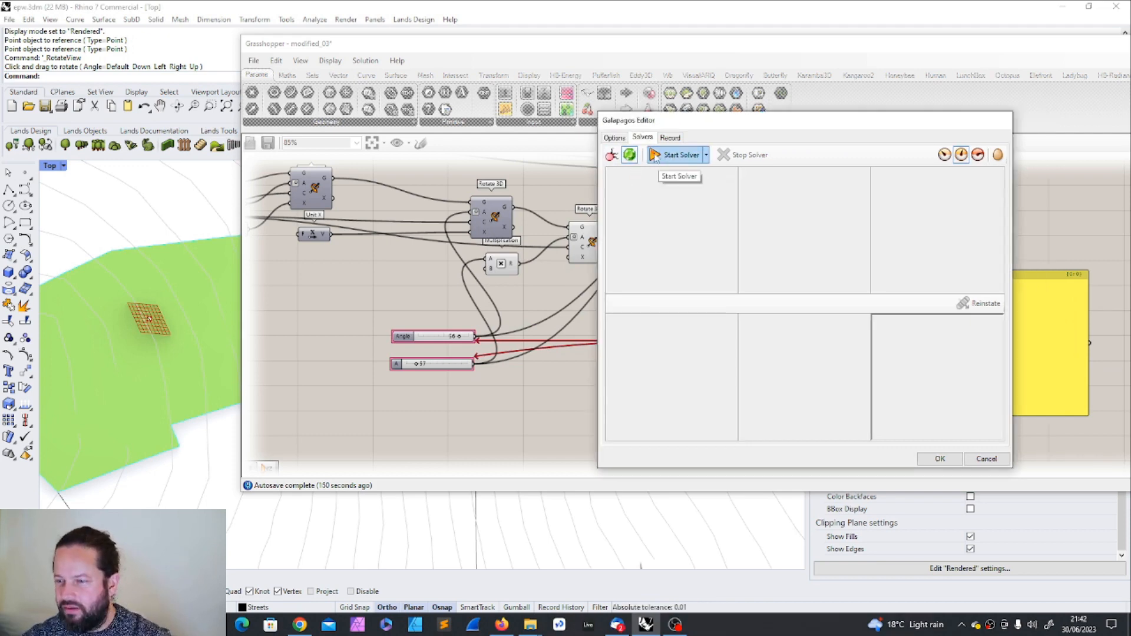
# Move the Grasshopper and Galapagos windows aside to uncover the site plane in the Rhino viewport.
pyautogui.moveTo(490, 48); pyautogui.dragTo(721, 47)
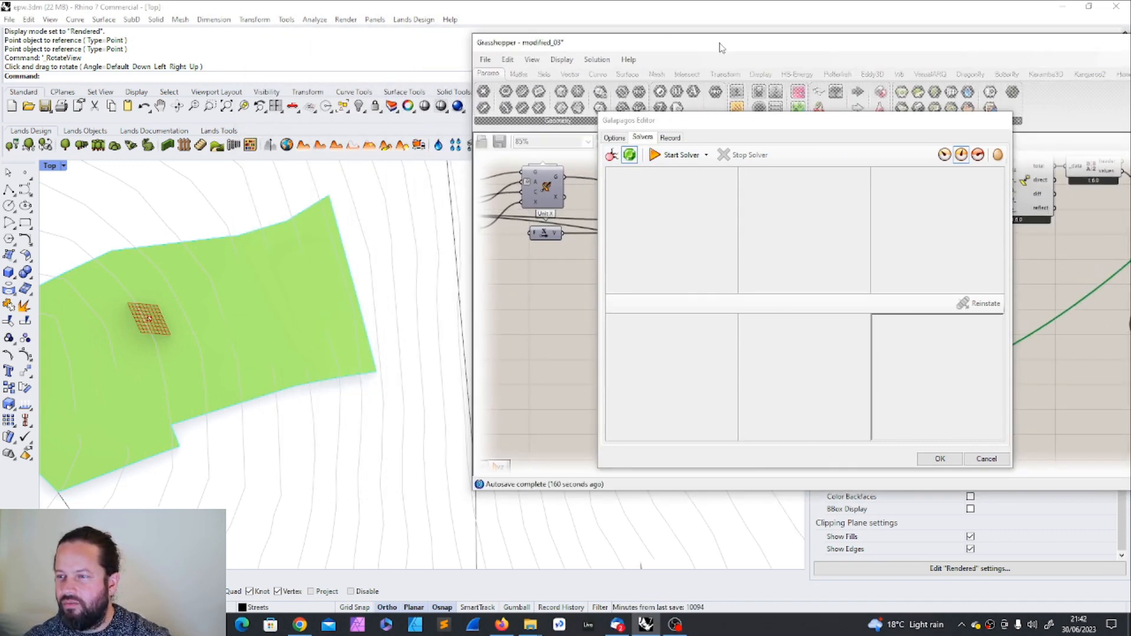
pyautogui.scroll(6, 203, 297)
pyautogui.click(765, 276)
pyautogui.moveTo(797, 128); pyautogui.dragTo(864, 124)
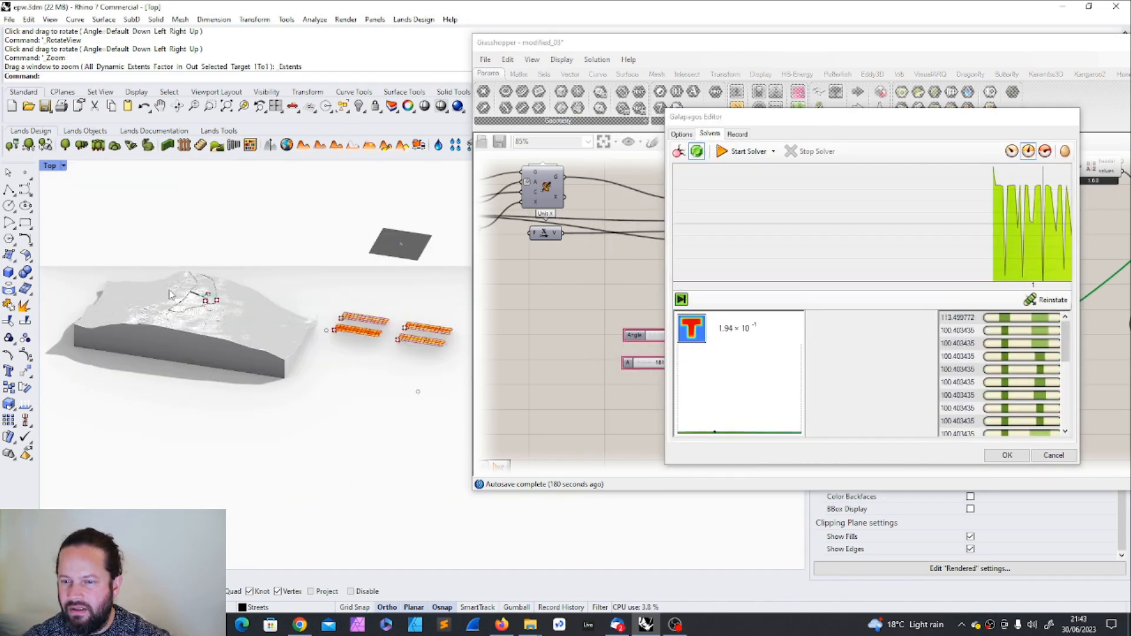
# Start the annealing solver on the two angle sliders with the site's grid plane in close view.
pyautogui.scroll(5, 365, 299)
pyautogui.scroll(3, 285, 266)
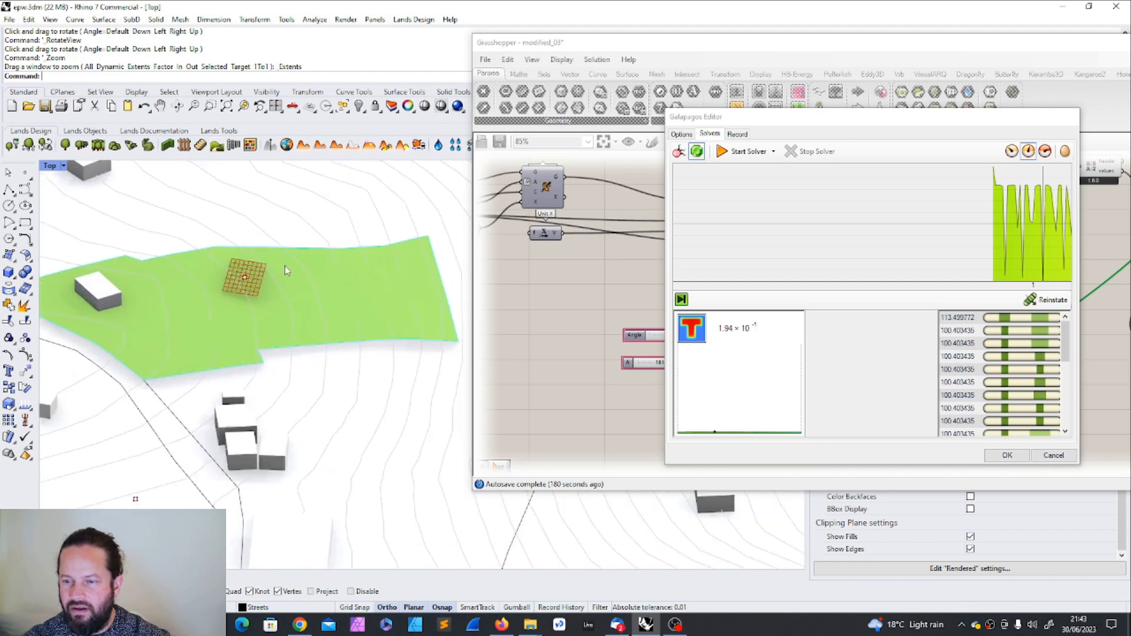
pyautogui.scroll(-4, 299, 282)
pyautogui.scroll(6, 279, 266)
pyautogui.scroll(3, 280, 268)
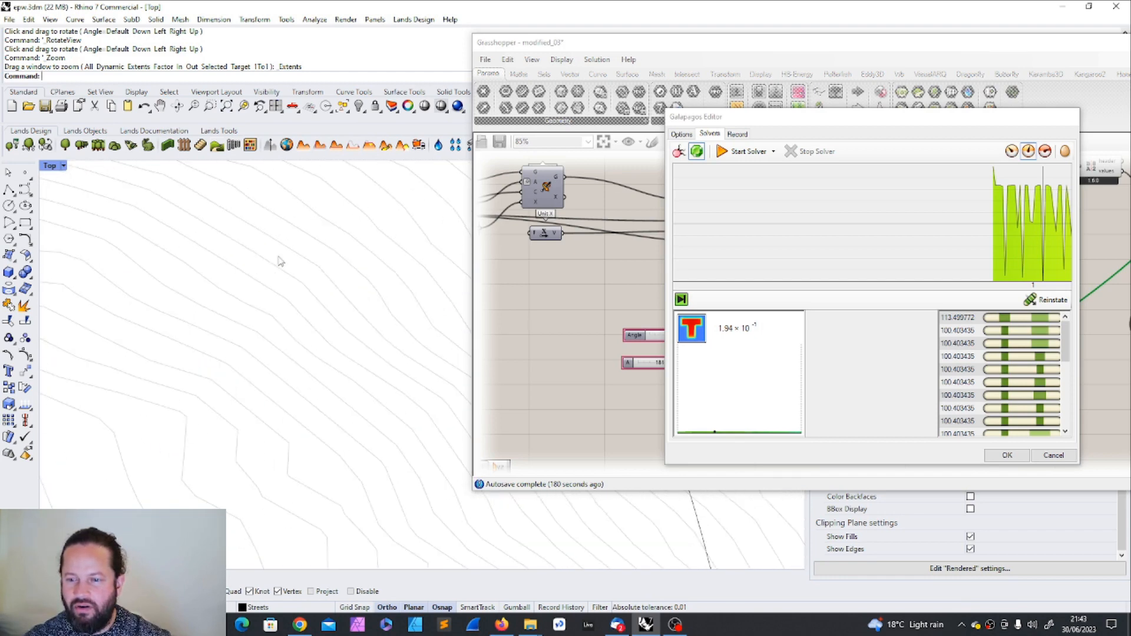
pyautogui.click(723, 154)
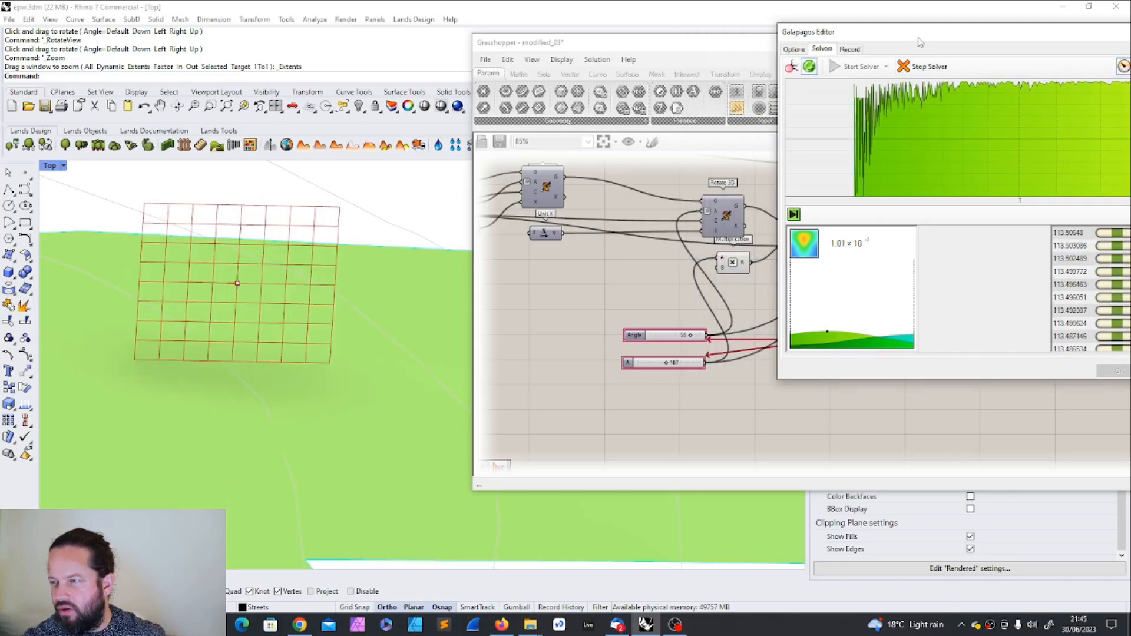
# Stop the running solver and reinstate the top-ranked genome in Grasshopper.
pyautogui.moveTo(920, 43); pyautogui.dragTo(769, 45)
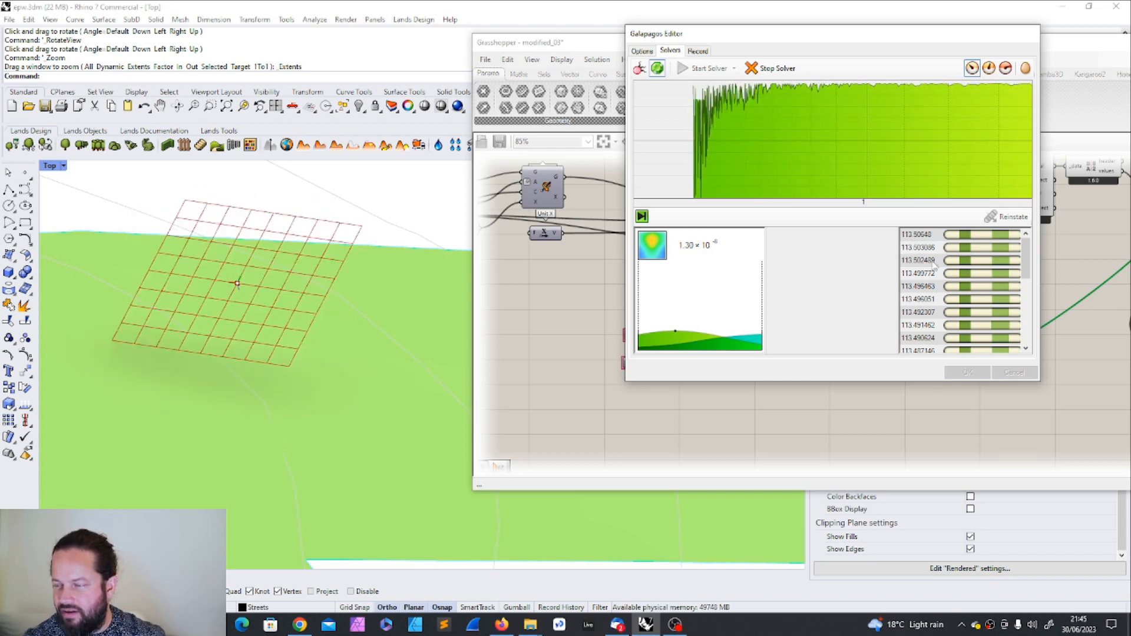
pyautogui.click(757, 69)
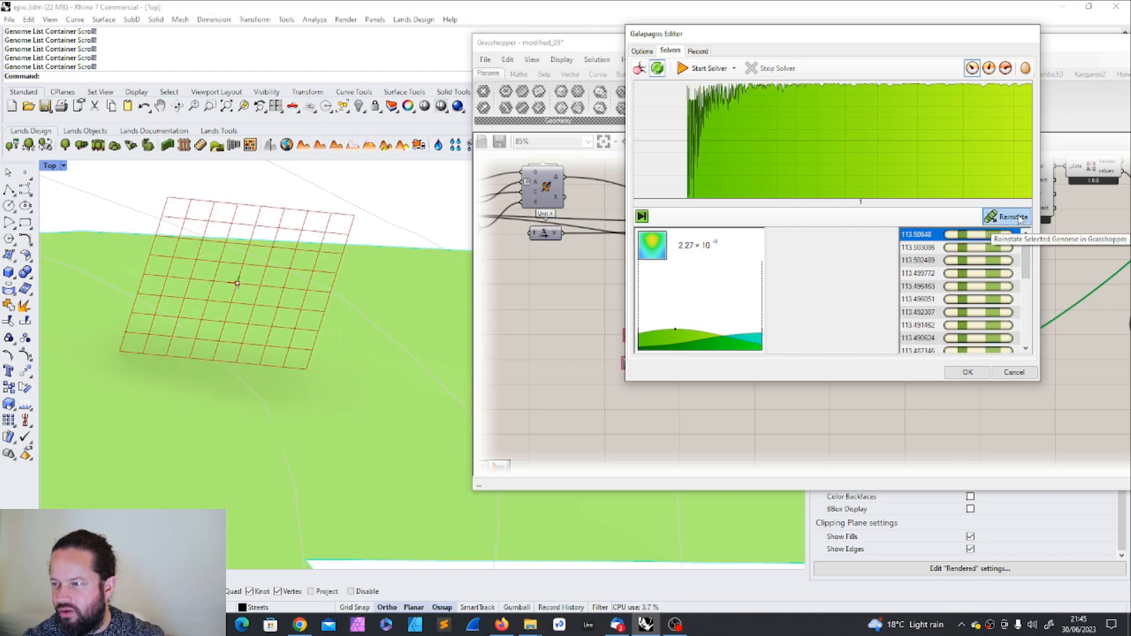
pyautogui.click(1008, 217)
# Check the reinstated altitude and azimuth slider values, and accept the Galapagos result to close its editor.
pyautogui.moveTo(770, 38); pyautogui.dragTo(839, 54)
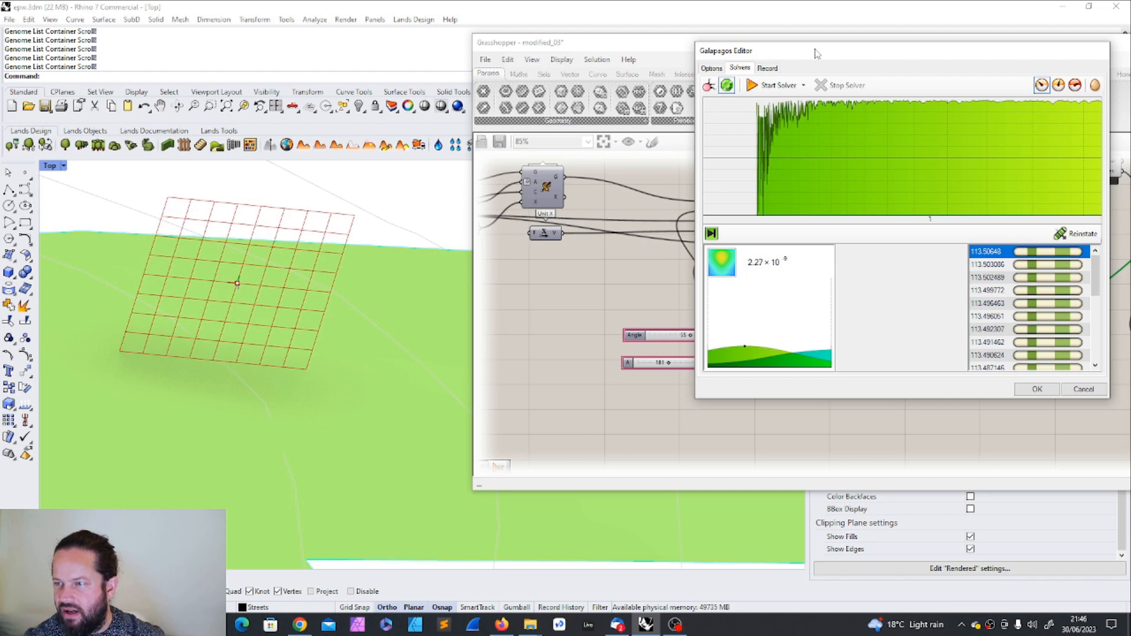
pyautogui.moveTo(816, 53); pyautogui.dragTo(962, 65)
pyautogui.scroll(3, 643, 271)
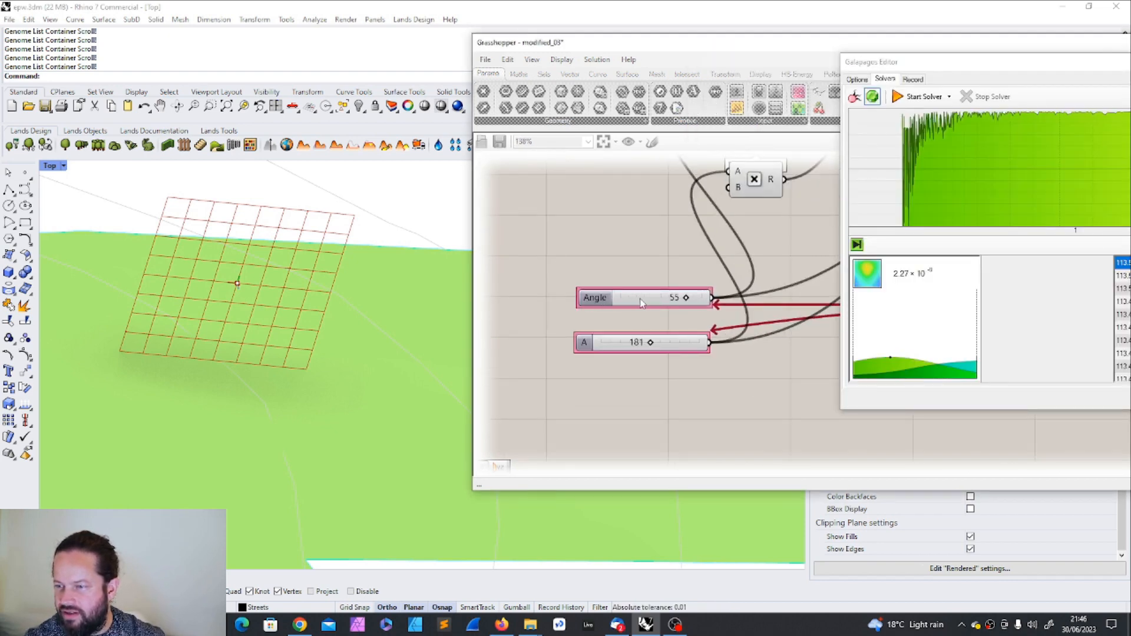
pyautogui.moveTo(947, 64); pyautogui.dragTo(643, 81)
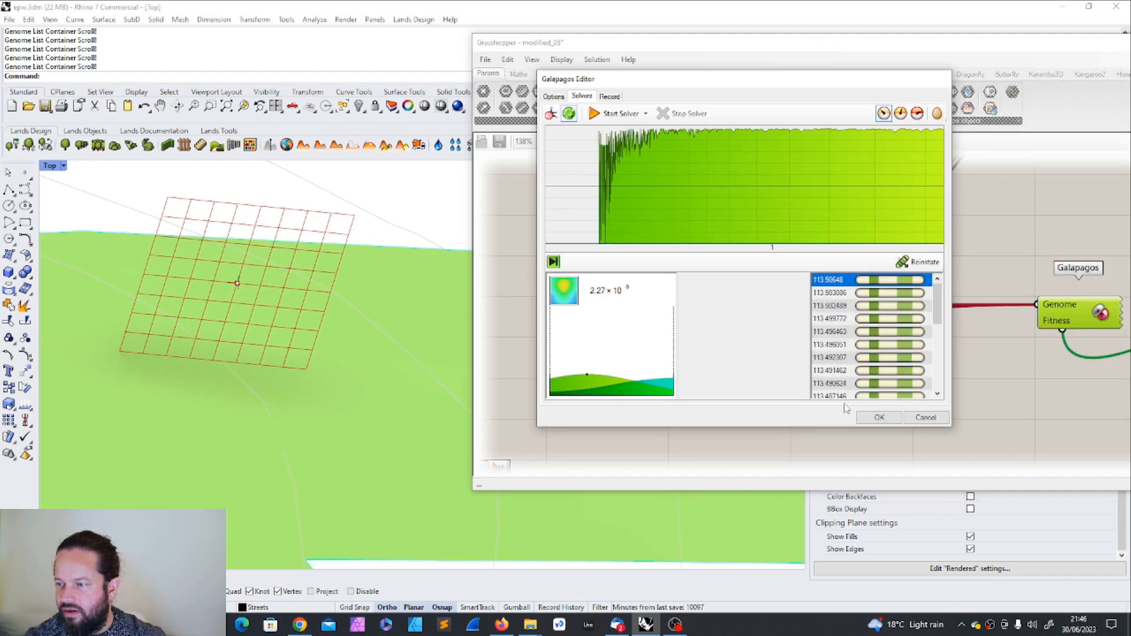
pyautogui.click(875, 419)
# Change the altitude slider to floating-point rounding with two decimal digits.
pyautogui.rightClick(638, 299)
pyautogui.doubleClick(602, 301)
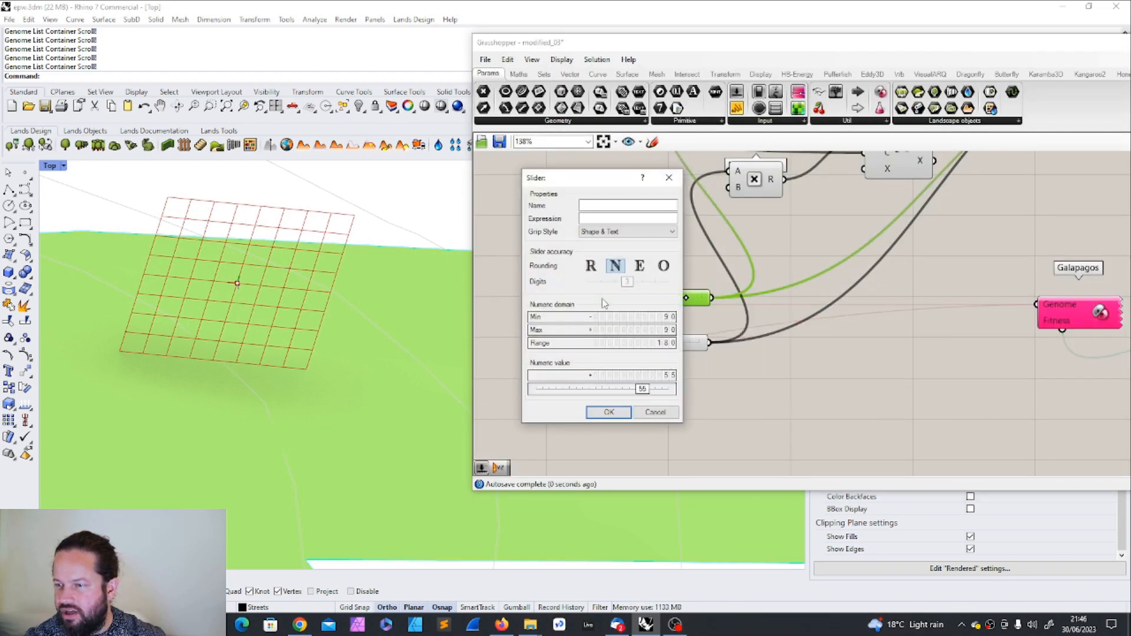
pyautogui.click(591, 266)
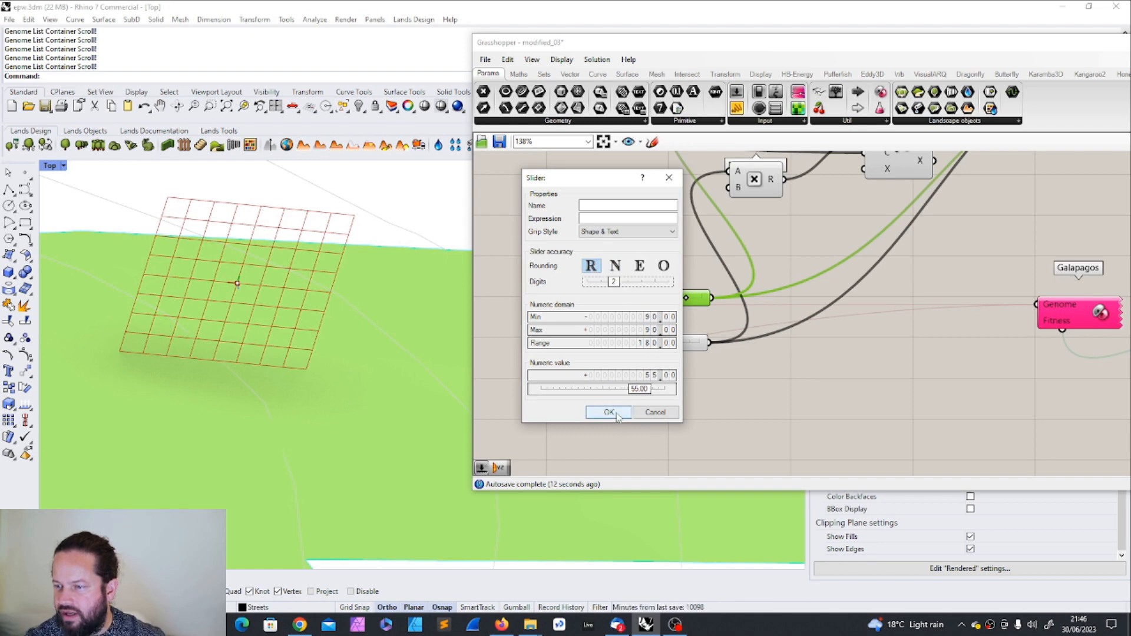
pyautogui.click(609, 412)
# Change the azimuth slider to floating-point rounding with two decimal digits.
pyautogui.click(604, 340)
pyautogui.rightClick(587, 341)
pyautogui.moveTo(665, 431)
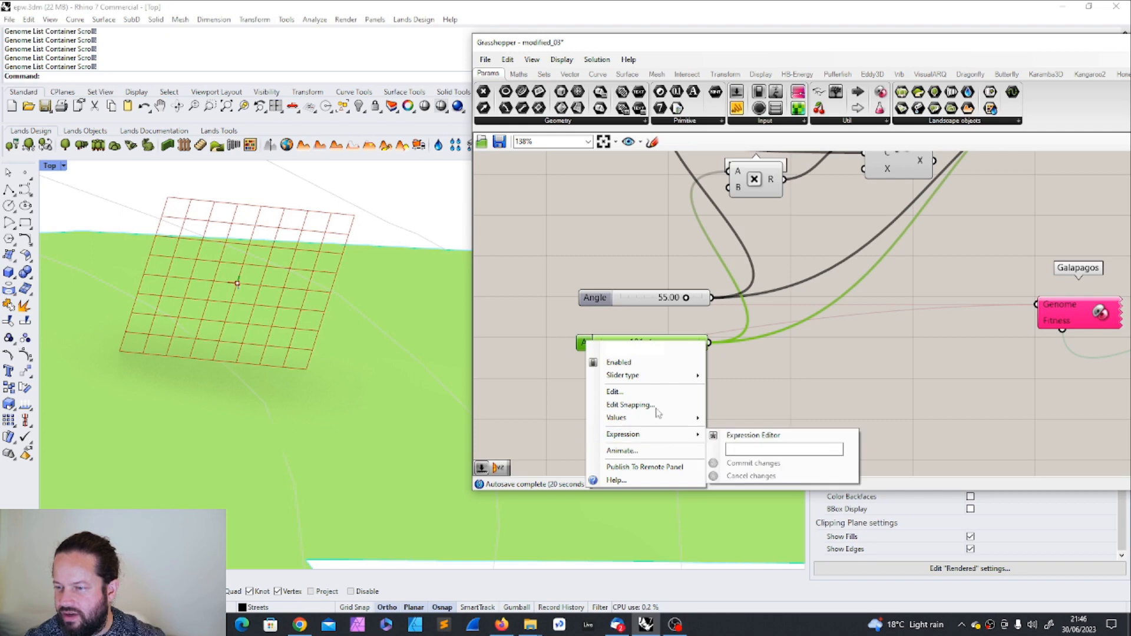
pyautogui.click(632, 392)
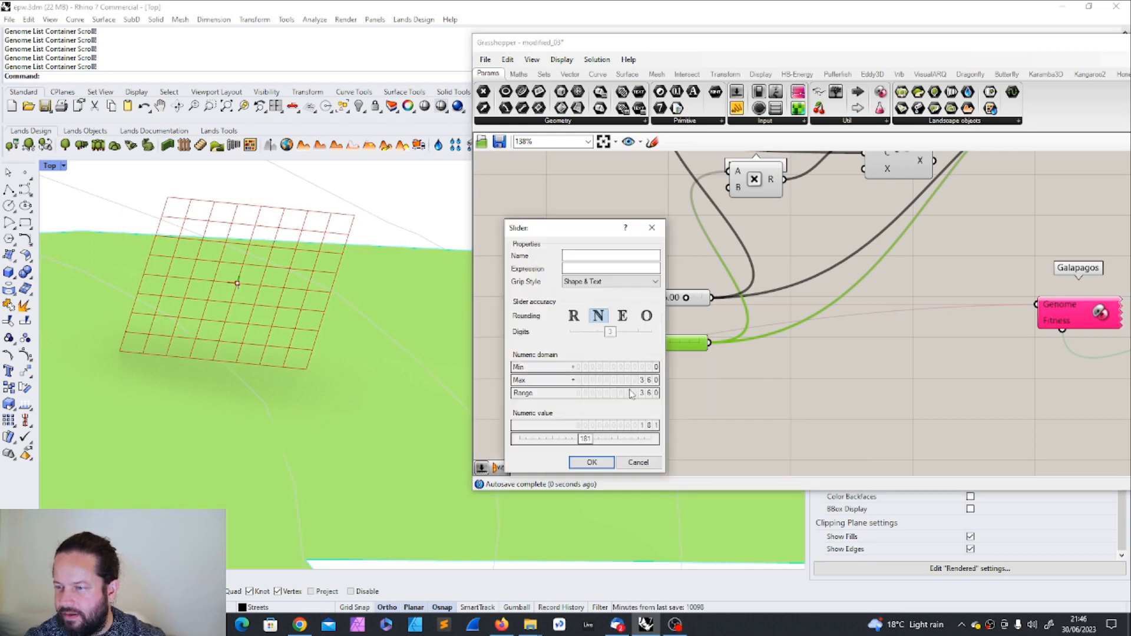
pyautogui.click(573, 316)
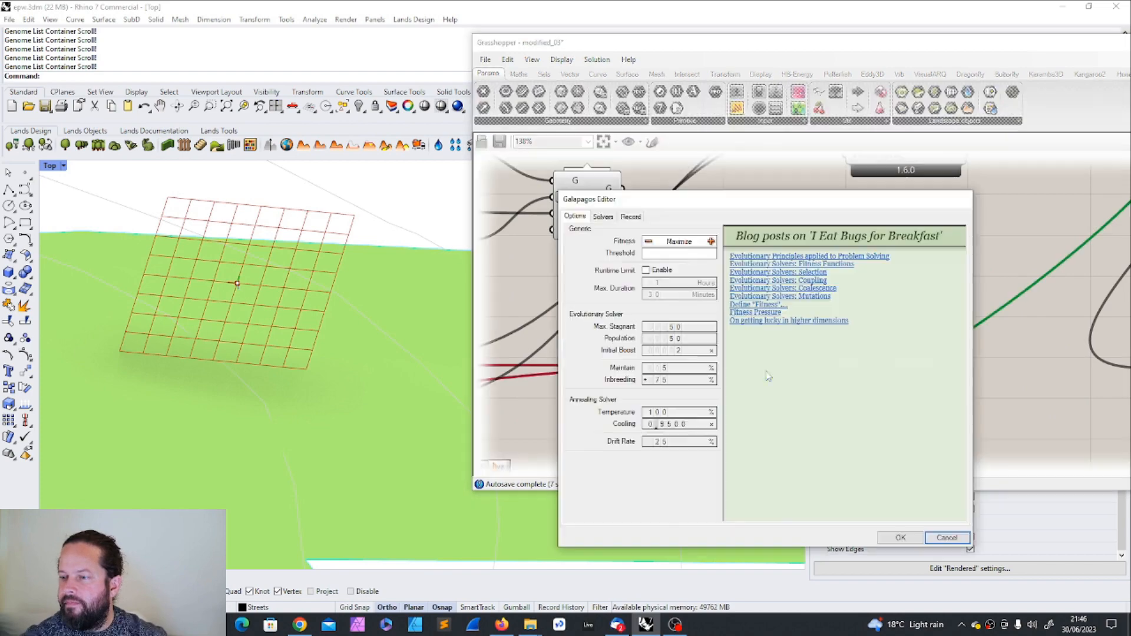
# Start the Galapagos annealing solver on the two decimal sliders and display all genomes in the Rhino viewport.
pyautogui.click(603, 217)
pyautogui.click(616, 234)
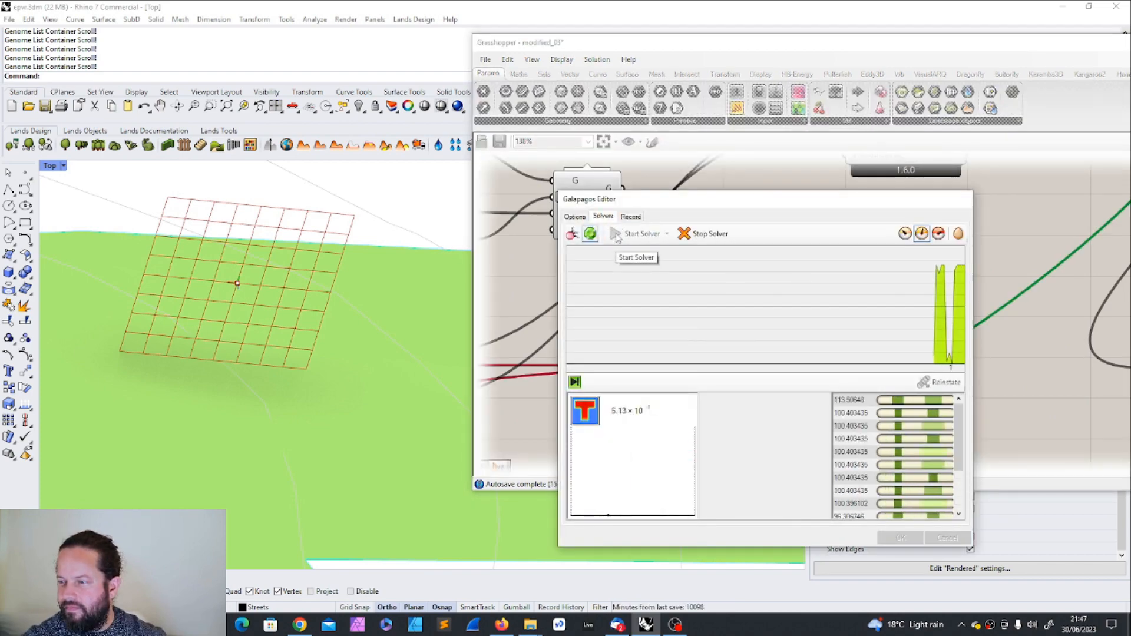
pyautogui.click(905, 234)
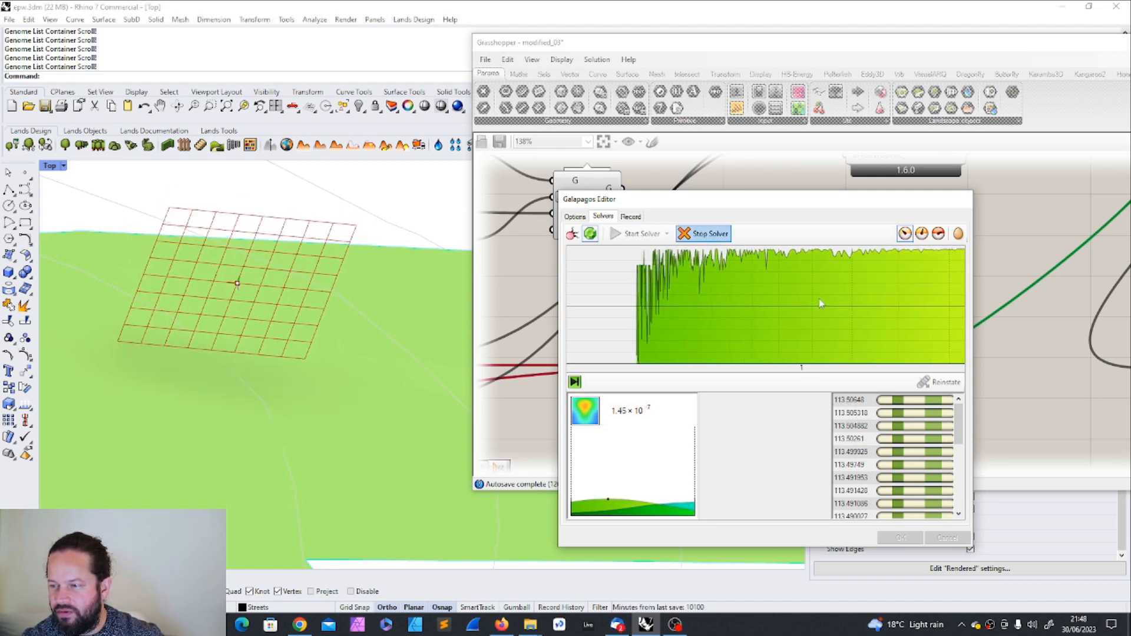
# Stop the annealing solver and accept the Galapagos result with the top-ranked genome selected.
pyautogui.click(710, 234)
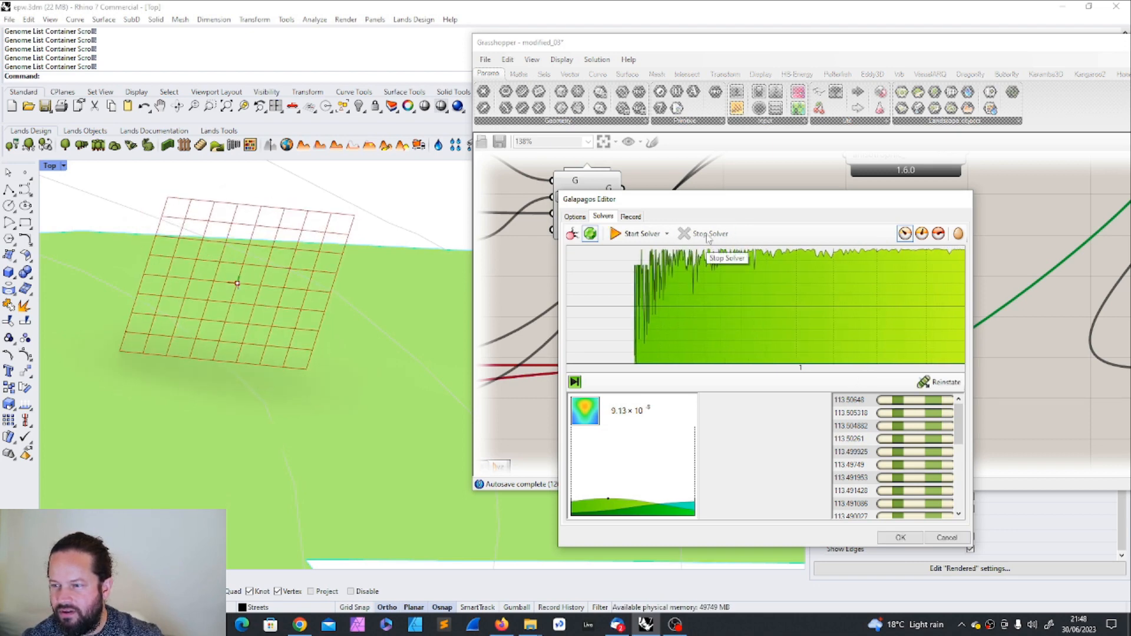
pyautogui.click(871, 402)
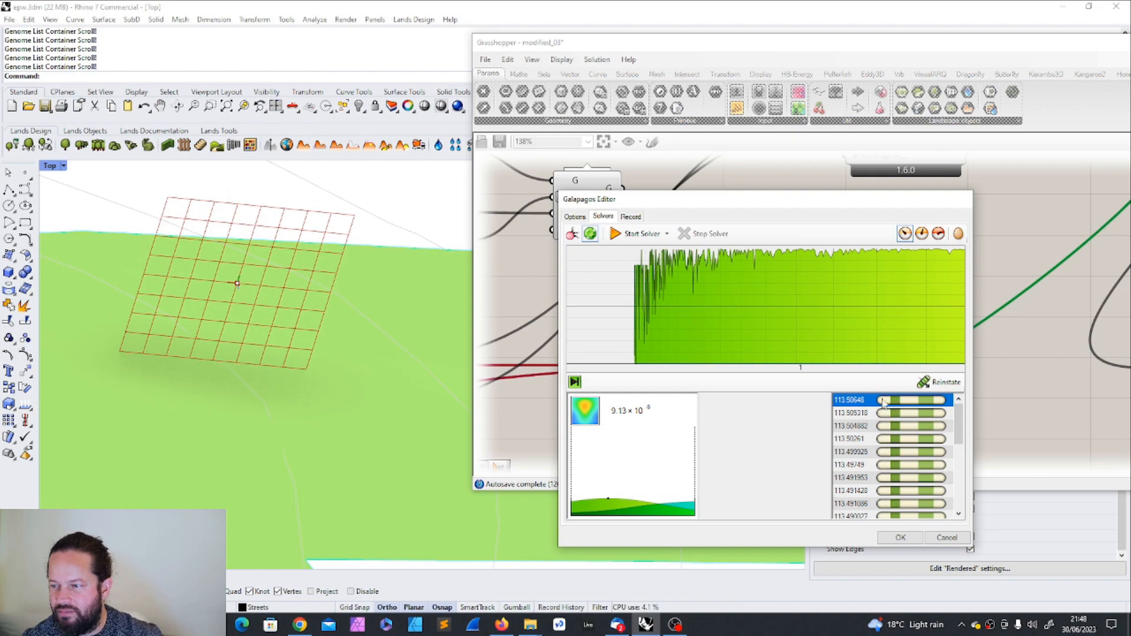
pyautogui.click(900, 541)
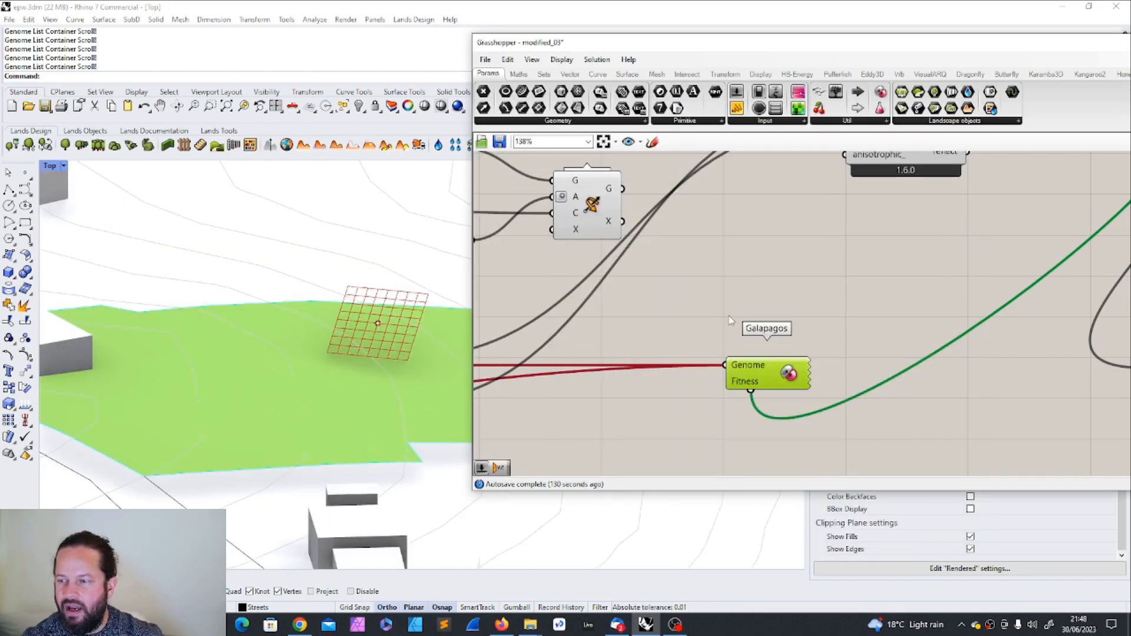
# Examine the tilted grid plane above the site from several angles, including in the Perspective view.
pyautogui.scroll(-12, 270, 337)
pyautogui.scroll(12, 297, 345)
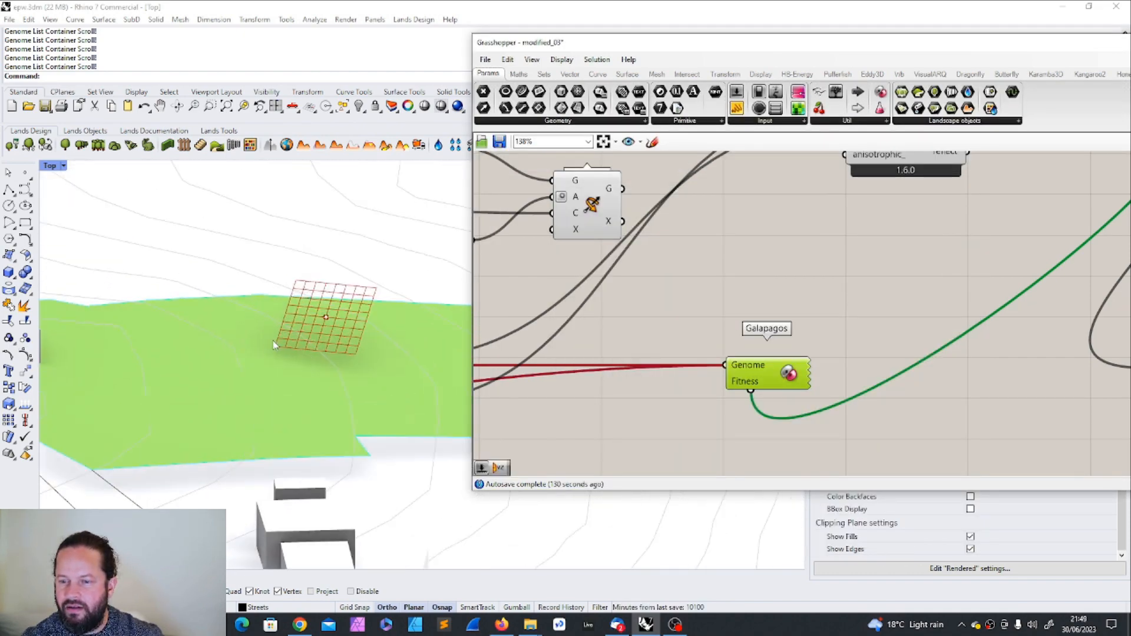
pyautogui.moveTo(329, 375); pyautogui.dragTo(290, 369, button='right')
pyautogui.scroll(-10, 236, 374)
pyautogui.scroll(10, 321, 381)
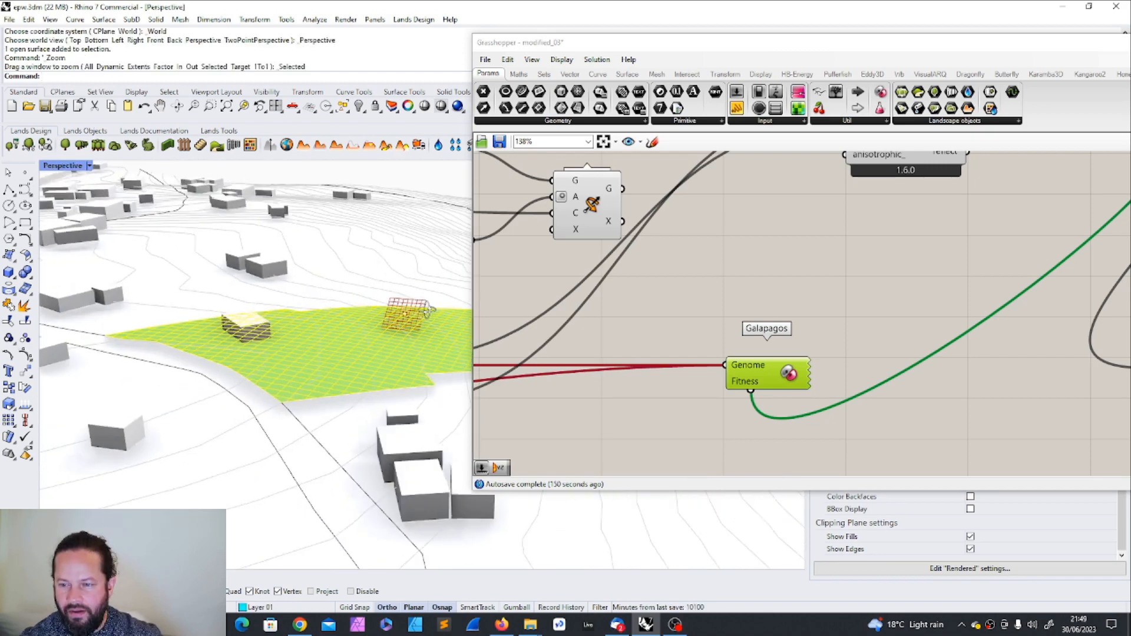
pyautogui.moveTo(406, 289); pyautogui.dragTo(376, 272, button='right')
pyautogui.click(375, 271)
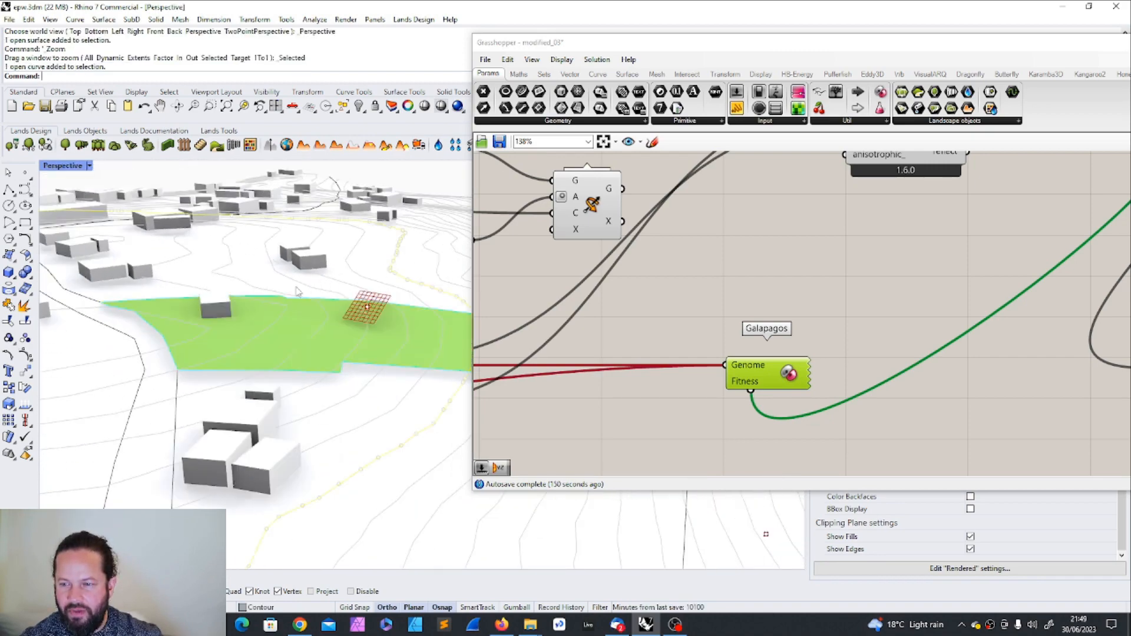
pyautogui.scroll(-12, 293, 293)
pyautogui.scroll(8, 293, 293)
pyautogui.moveTo(294, 293); pyautogui.dragTo(241, 271, button='right')
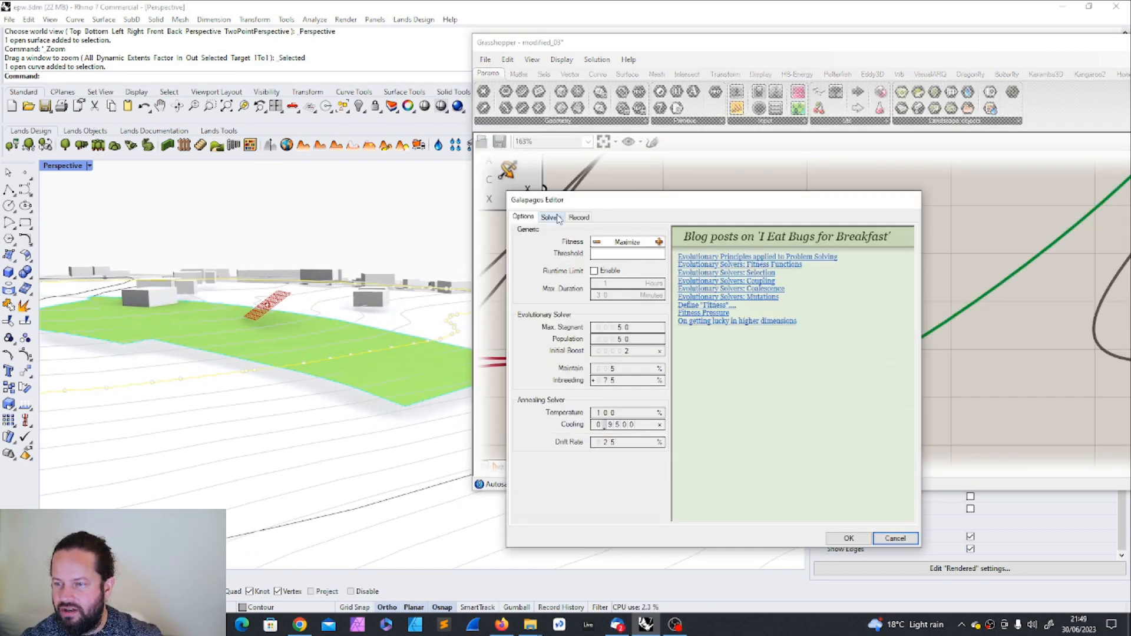
# Start the evolutionary solver in Galapagos and move its editor away from the angle sliders.
pyautogui.click(558, 218)
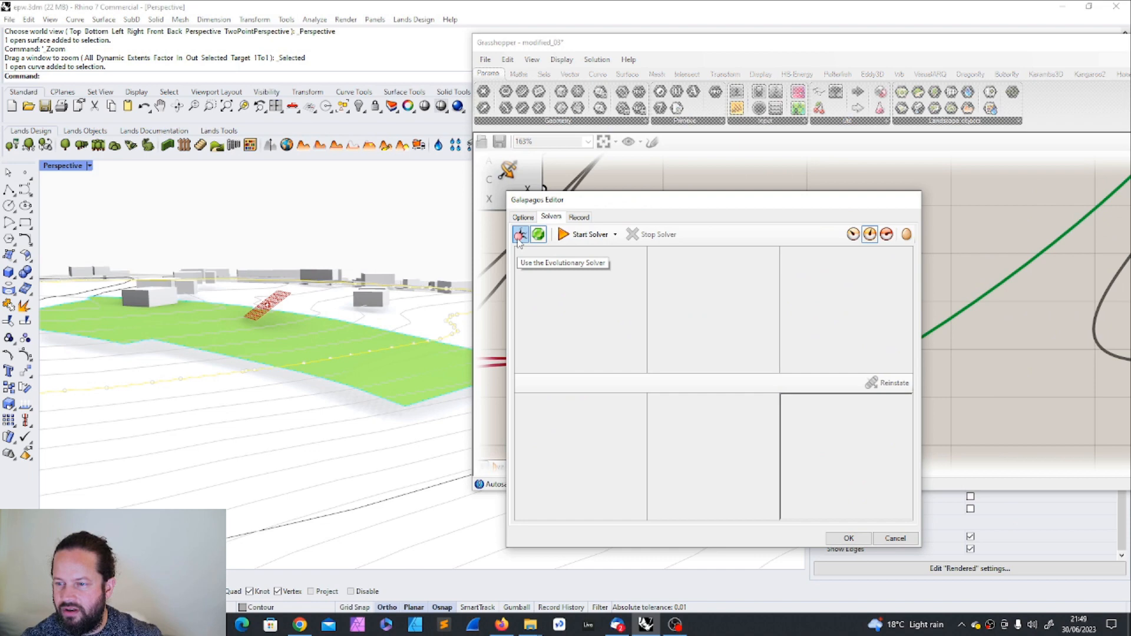
pyautogui.moveTo(597, 211); pyautogui.dragTo(645, 211)
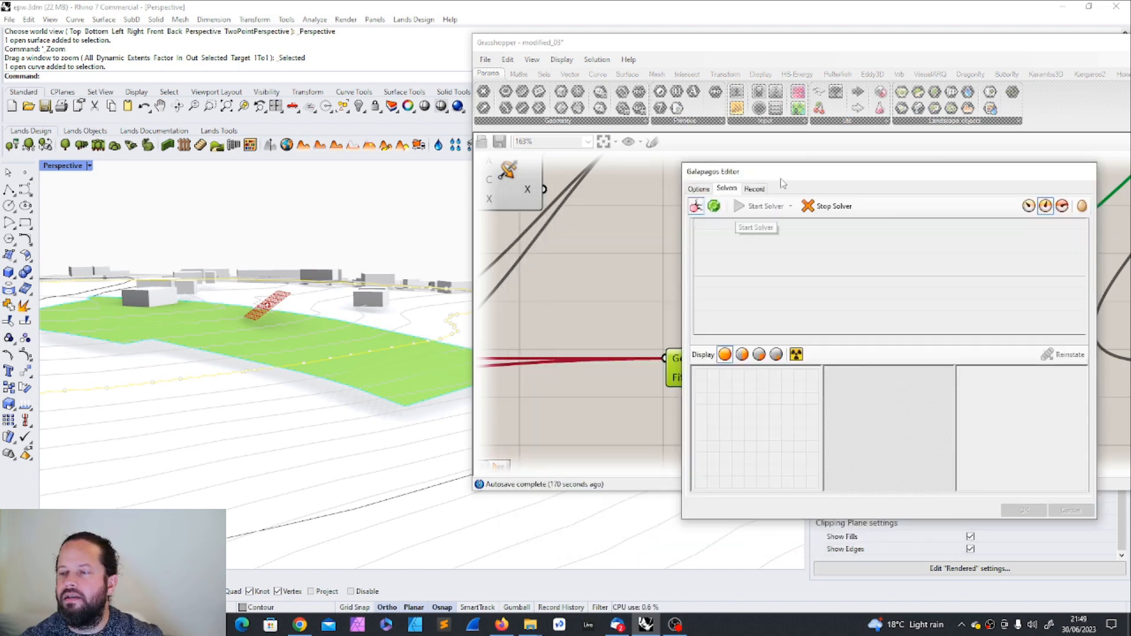
pyautogui.moveTo(782, 182); pyautogui.dragTo(773, 117)
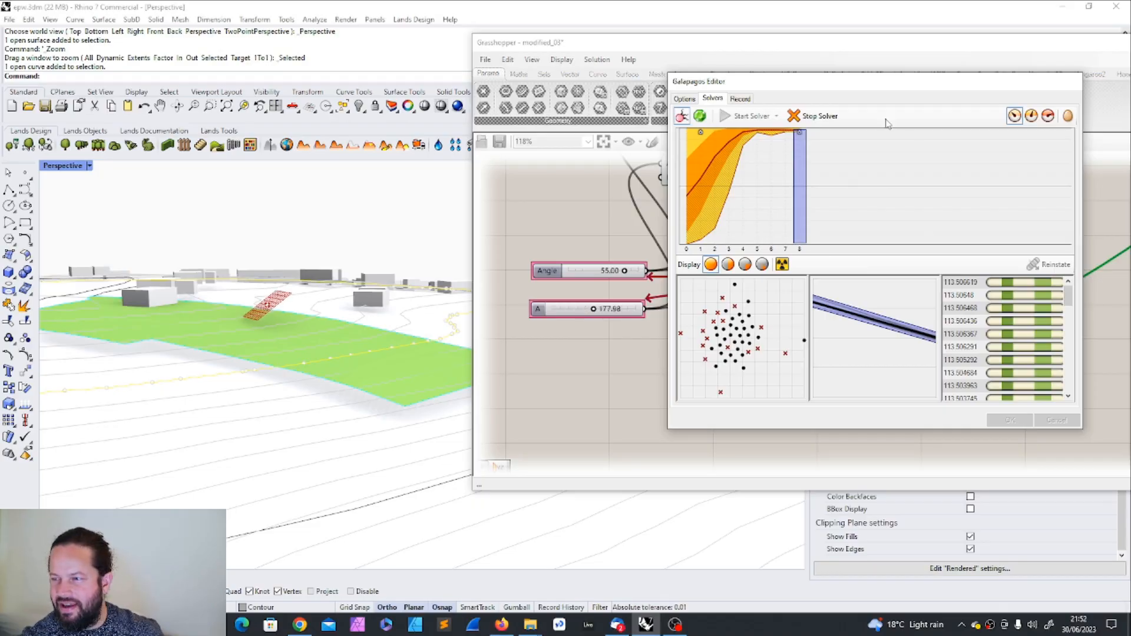
# Stop the evolutionary solver and select the top-ranked genome.
pyautogui.click(814, 117)
pyautogui.click(1019, 284)
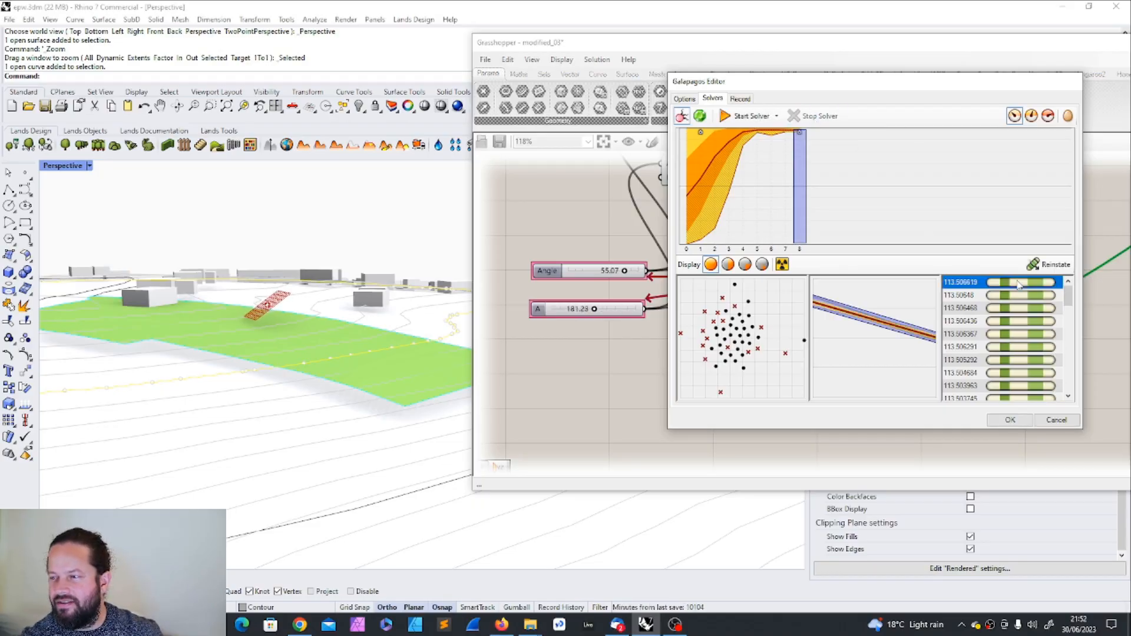
pyautogui.scroll(-10, 236, 306)
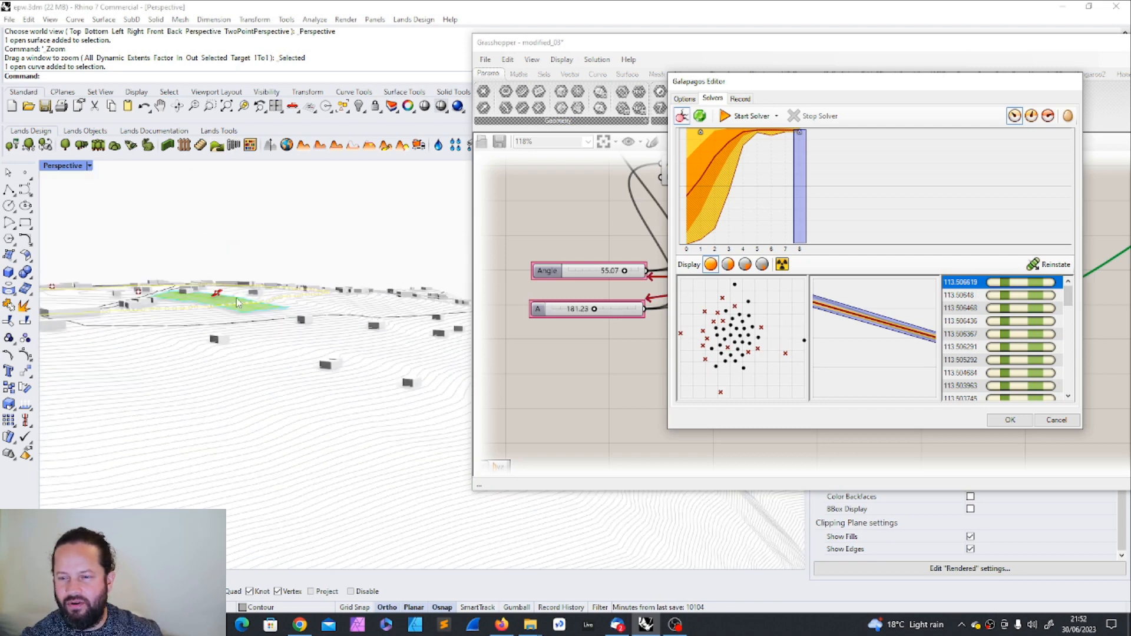
pyautogui.scroll(-5, 225, 323)
pyautogui.click(594, 213)
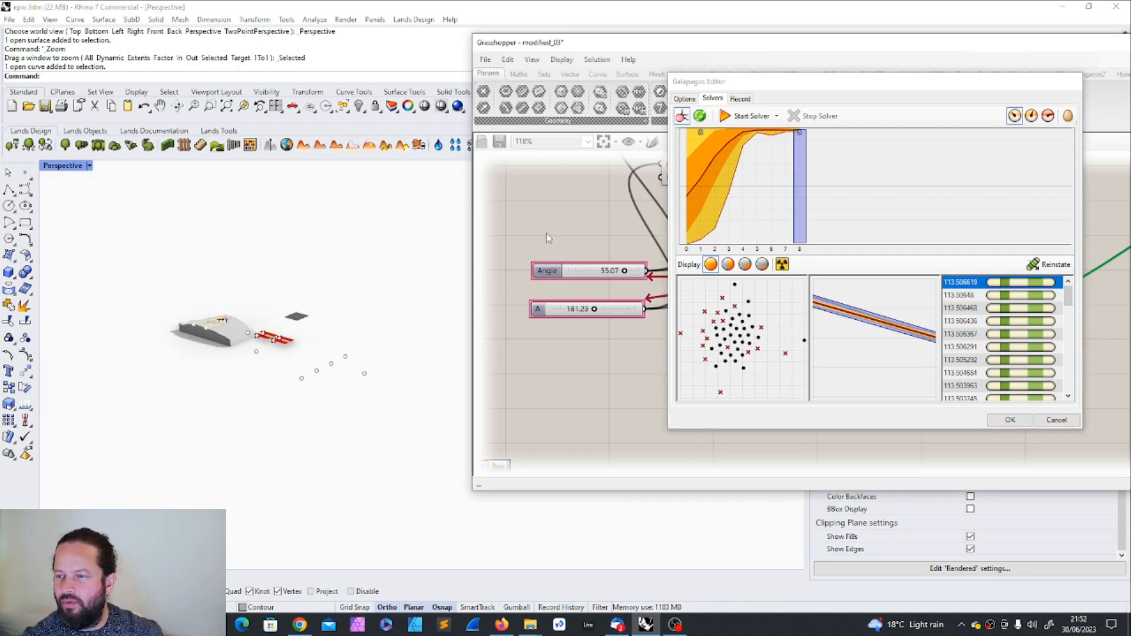
# Leave the Galapagos editor and move the LB Directional Solar Irradiance component near the LB Import EPW component in the purple group.
pyautogui.scroll(-4, 549, 248)
pyautogui.moveTo(847, 84); pyautogui.dragTo(1039, 168)
pyautogui.scroll(-2, 712, 320)
pyautogui.moveTo(745, 210); pyautogui.dragTo(784, 389, button='right')
pyautogui.scroll(2, 784, 389)
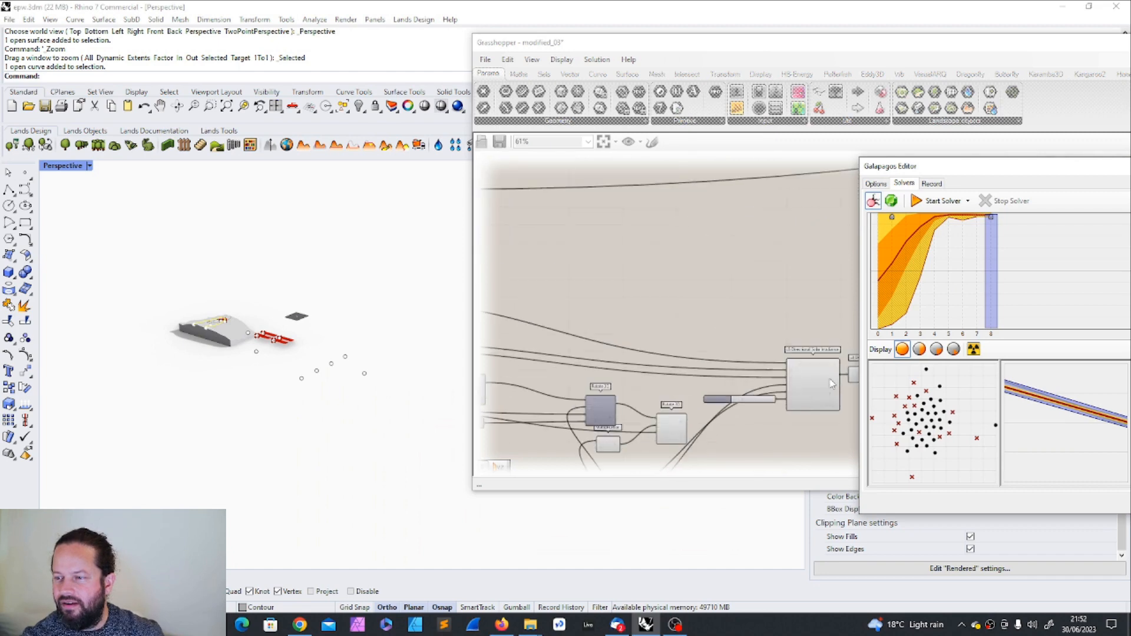
pyautogui.scroll(-2, 784, 389)
pyautogui.scroll(2, 582, 218)
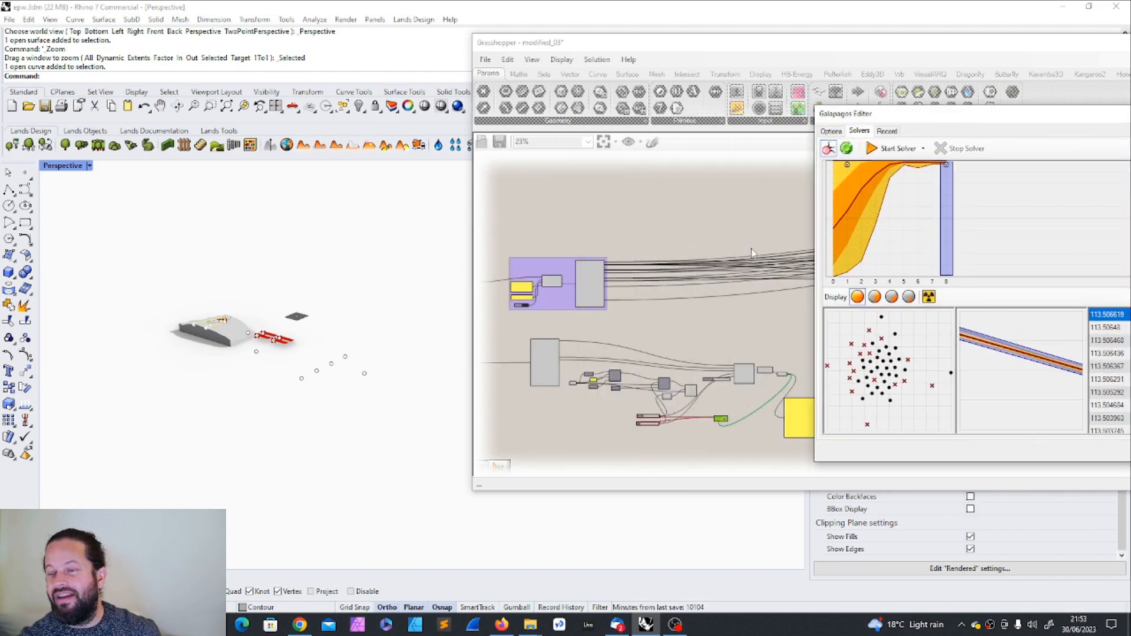
pyautogui.scroll(2, 753, 253)
pyautogui.scroll(-2, 724, 330)
pyautogui.scroll(1, 603, 303)
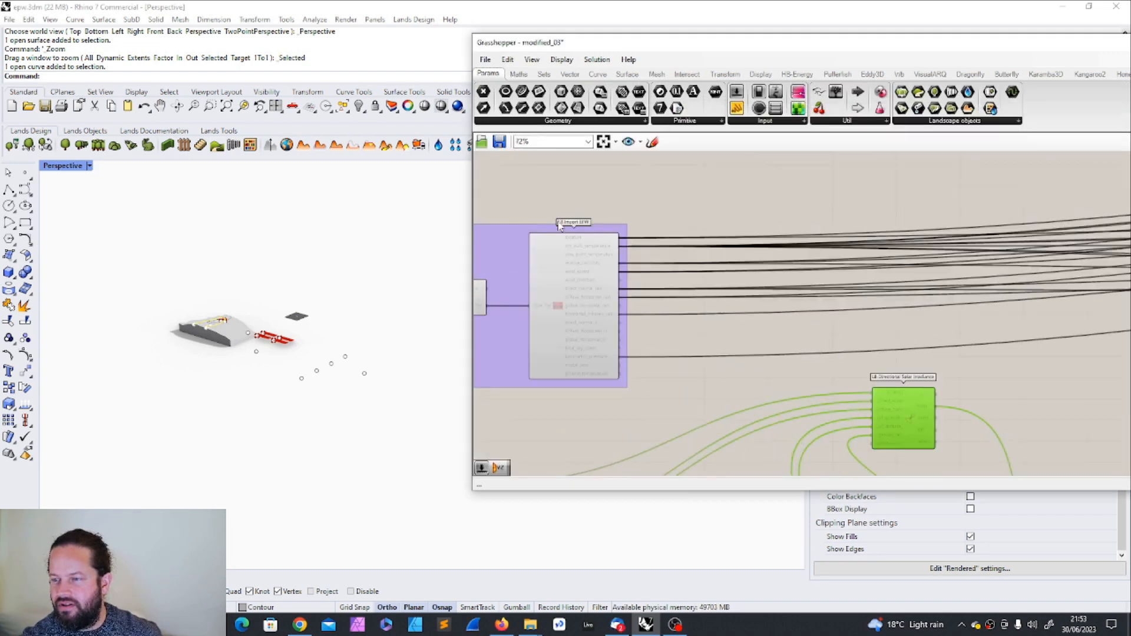
# Feed the irradiance component's location, direct normal and diffuse horizontal inputs from the purple group's LB Import EPW, and move it back beside its angle inputs.
pyautogui.scroll(1, 560, 225)
pyautogui.moveTo(718, 283); pyautogui.dragTo(866, 401)
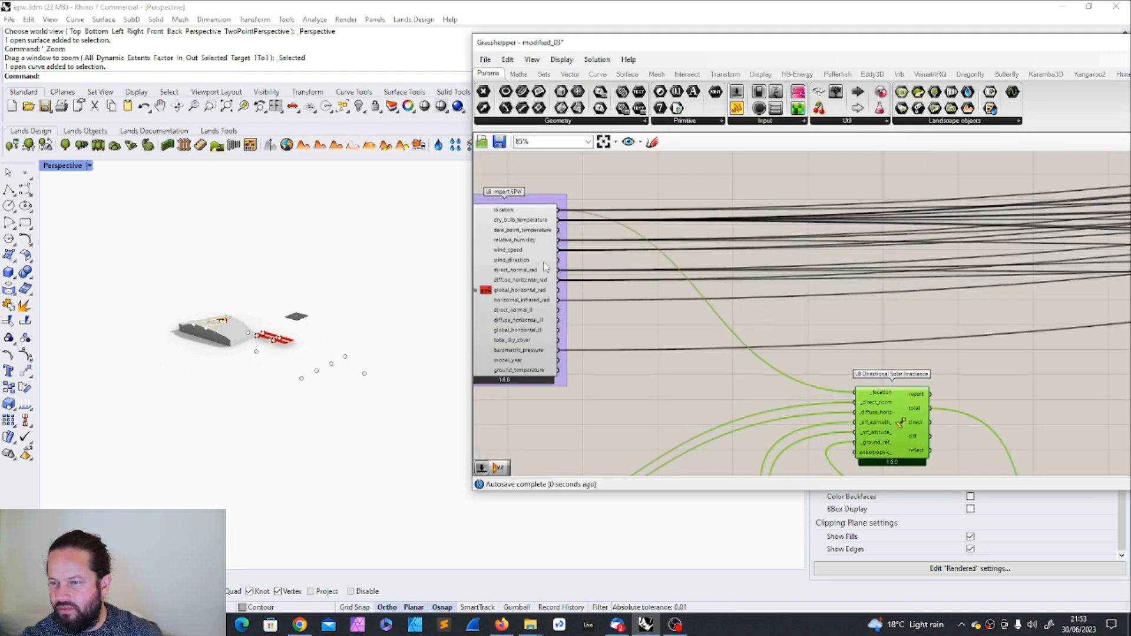
pyautogui.moveTo(601, 290); pyautogui.dragTo(856, 410)
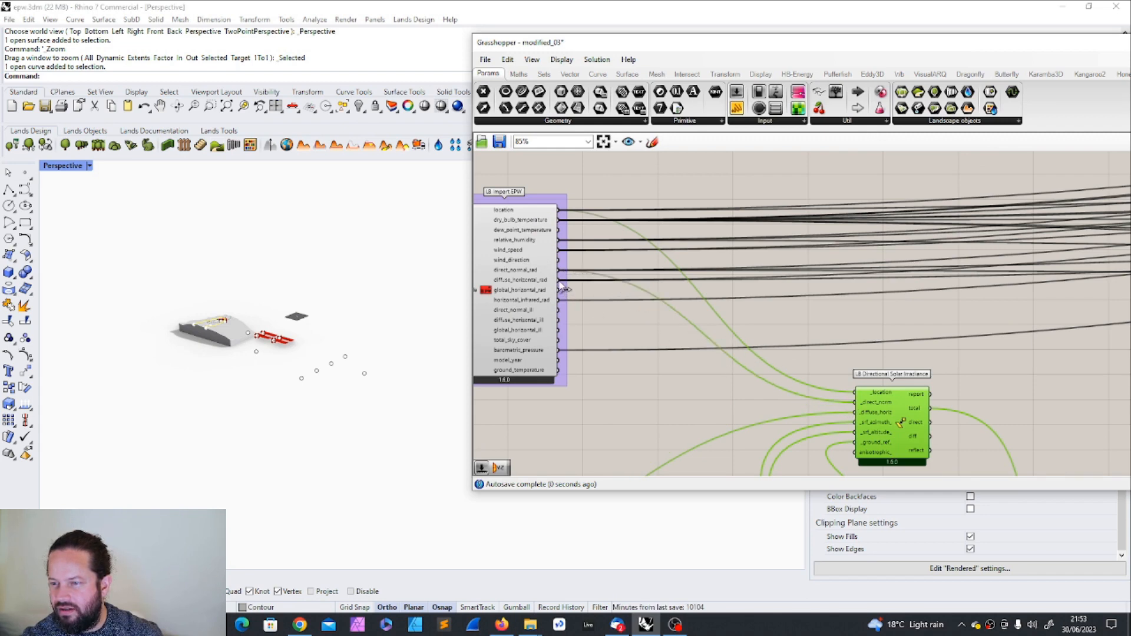
pyautogui.moveTo(715, 340); pyautogui.dragTo(854, 413)
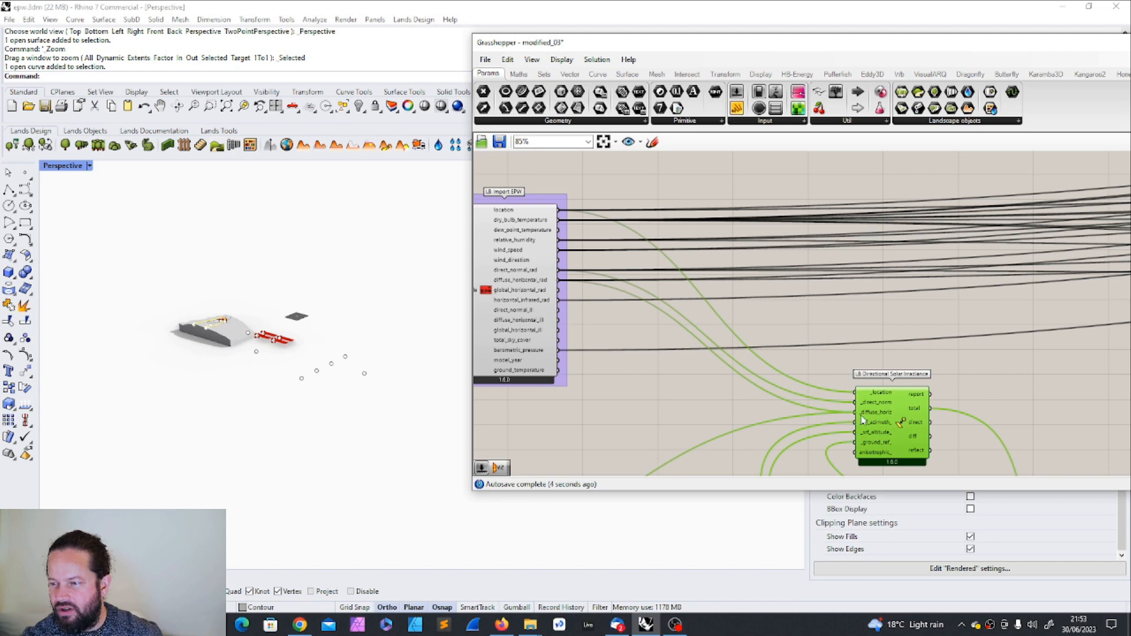
pyautogui.scroll(-4, 859, 421)
pyautogui.moveTo(688, 247); pyautogui.dragTo(776, 352)
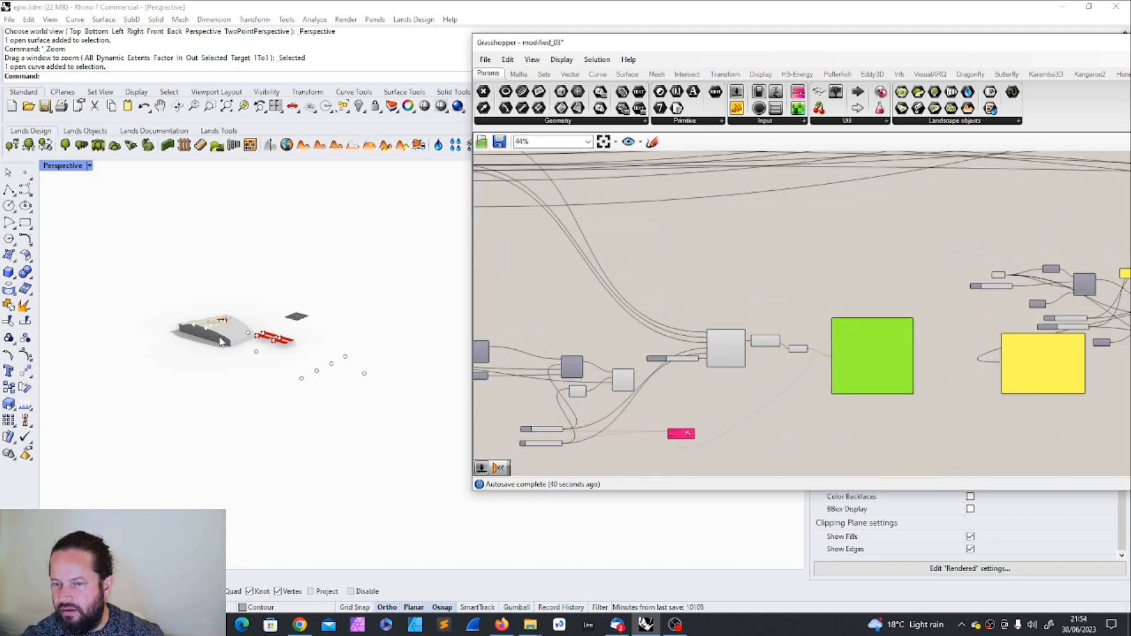
# Start the evolutionary solver again for the newly connected weather data, with the site in close view.
pyautogui.scroll(5, 203, 314)
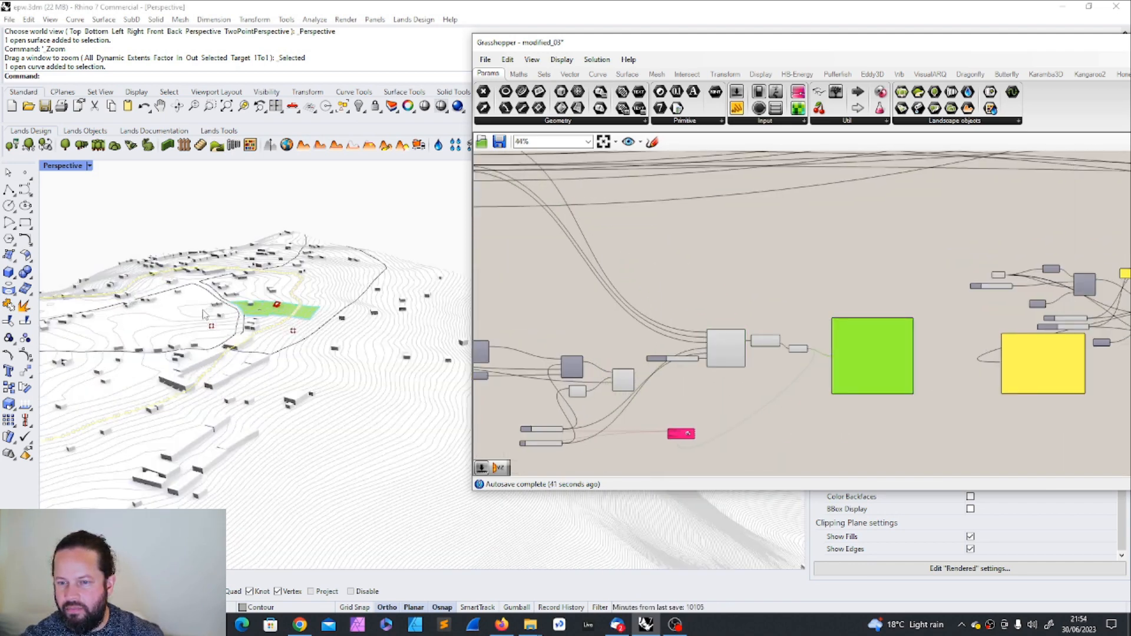
pyautogui.scroll(5, 204, 314)
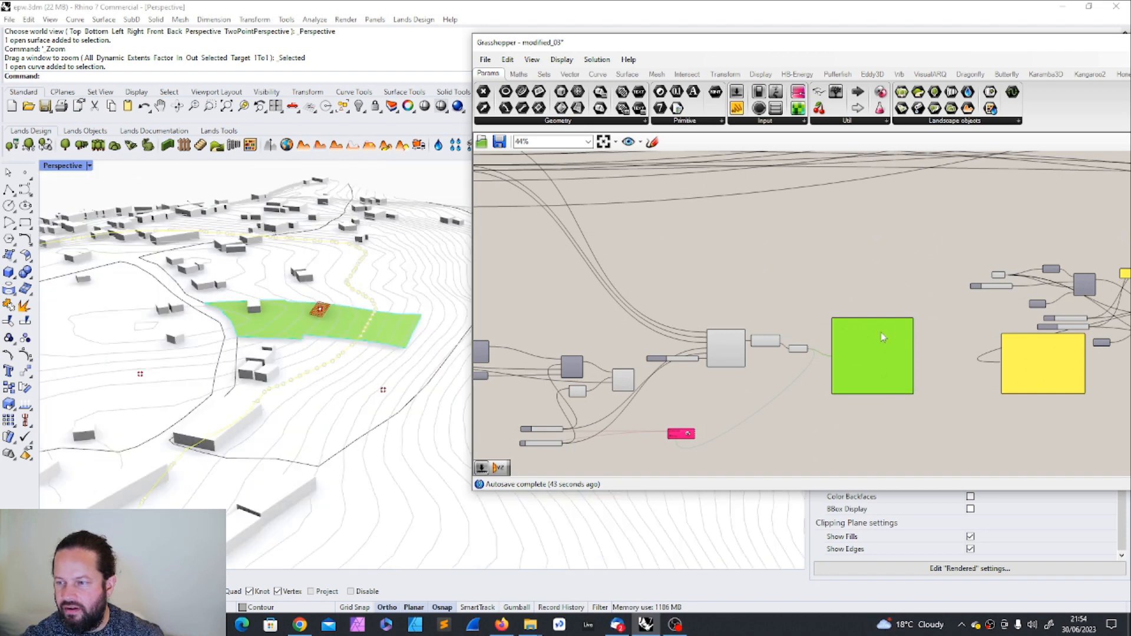
pyautogui.click(889, 290)
pyautogui.scroll(1, 846, 323)
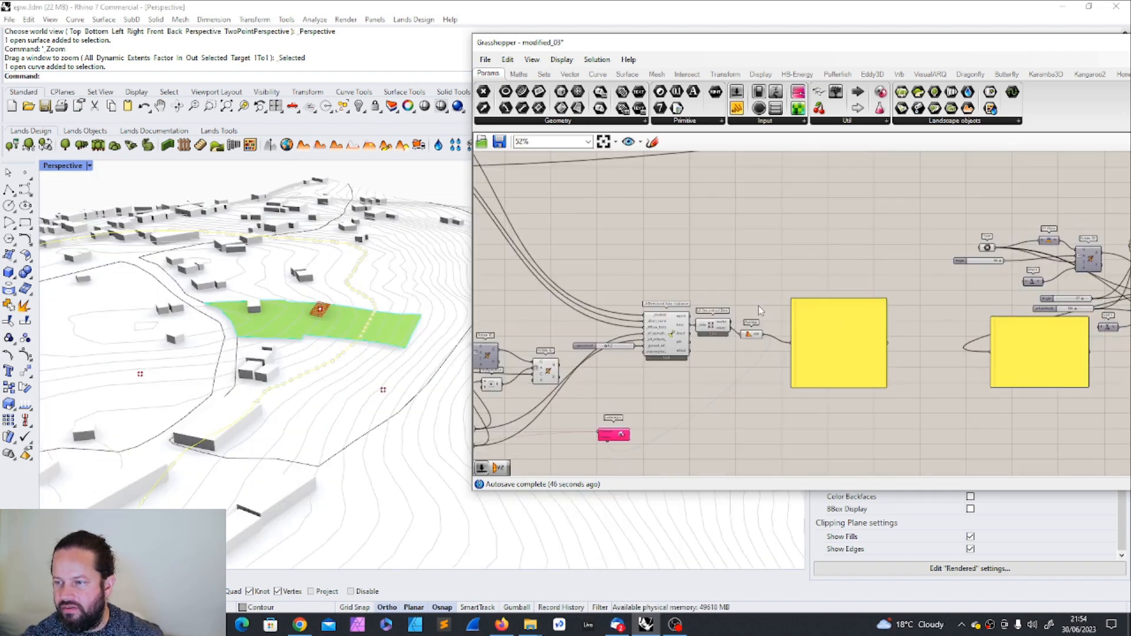
pyautogui.scroll(2, 759, 308)
pyautogui.scroll(1, 707, 406)
pyautogui.doubleClick(704, 410)
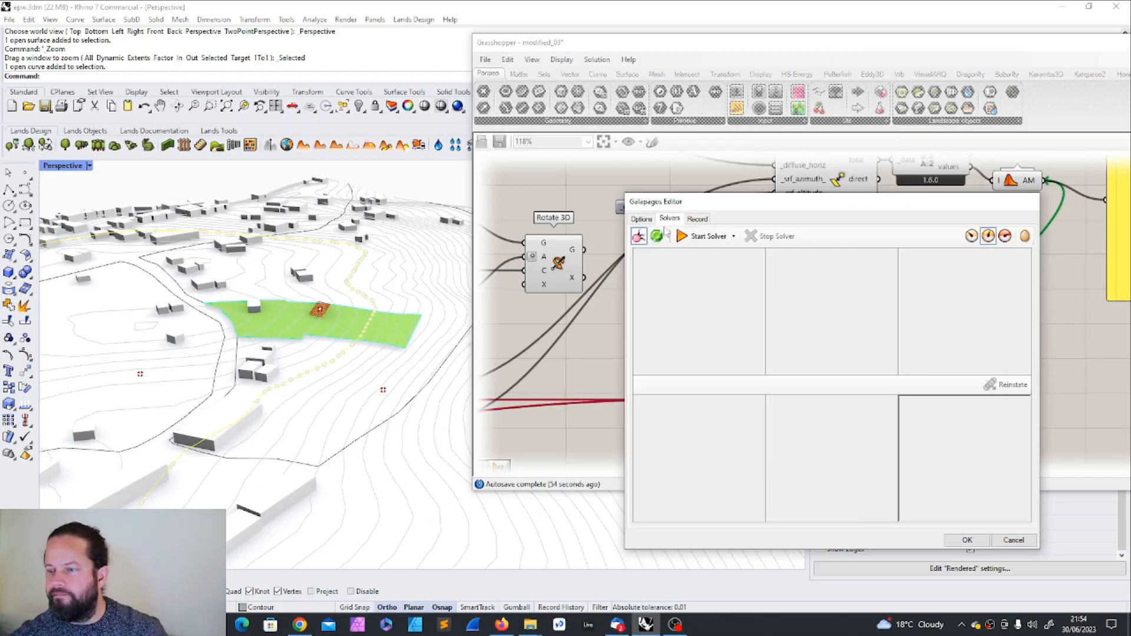
pyautogui.click(684, 236)
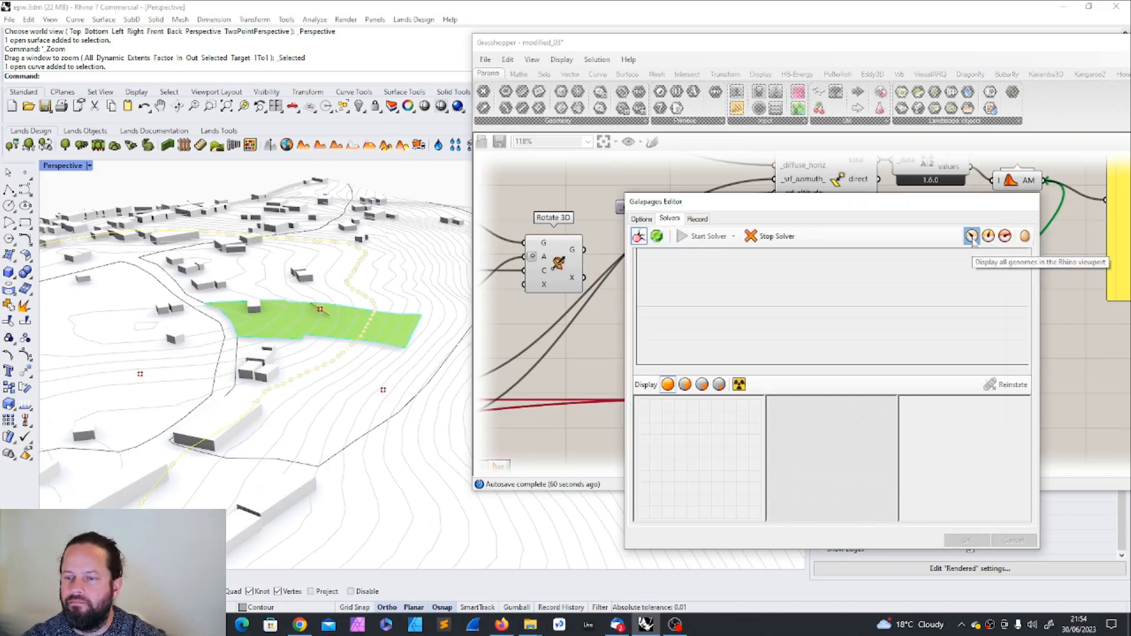
# Keep both angle sliders visible beside the Galapagos editor during the run, and stop the solver to leave the editor.
pyautogui.moveTo(820, 201); pyautogui.dragTo(1023, 291)
pyautogui.moveTo(559, 356); pyautogui.dragTo(744, 290, button='right')
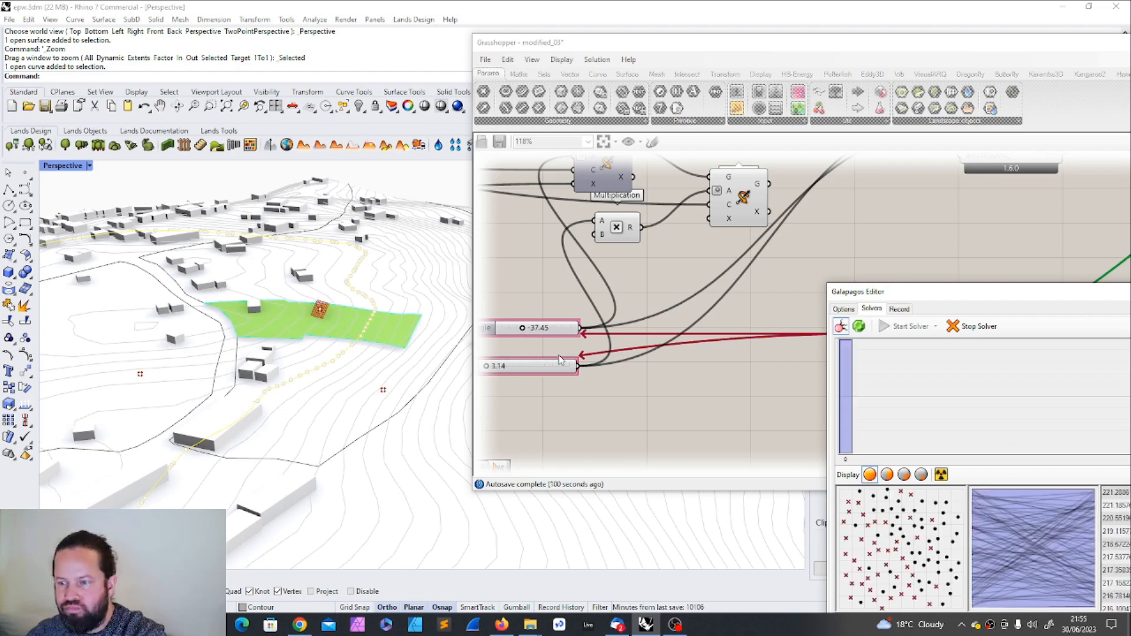
pyautogui.moveTo(1002, 302); pyautogui.dragTo(863, 205)
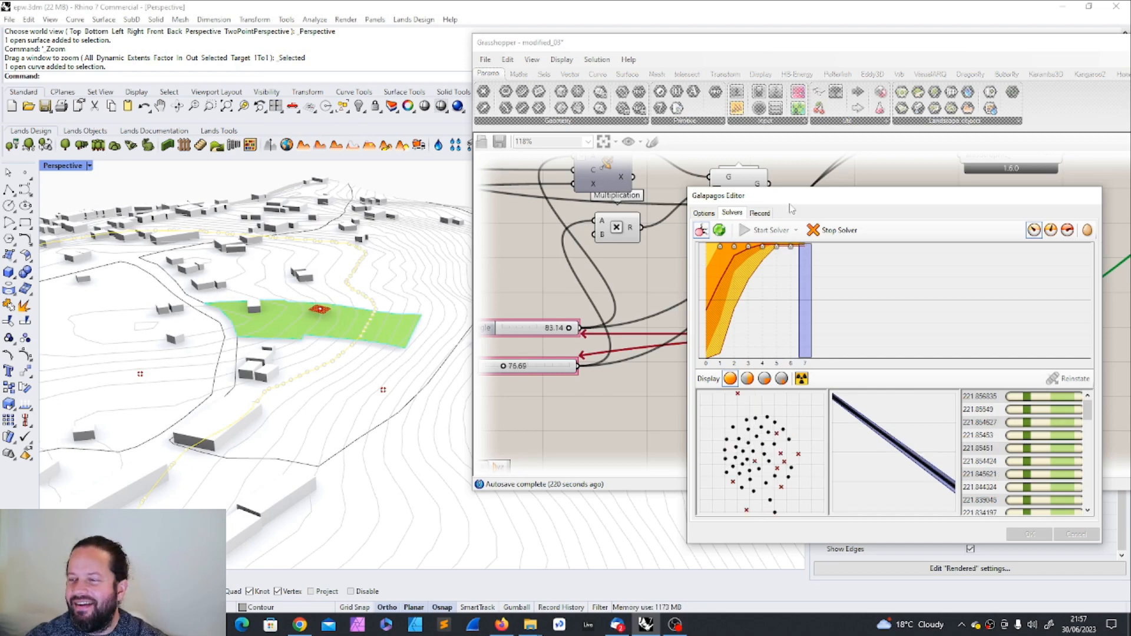
pyautogui.moveTo(891, 193); pyautogui.dragTo(888, 137)
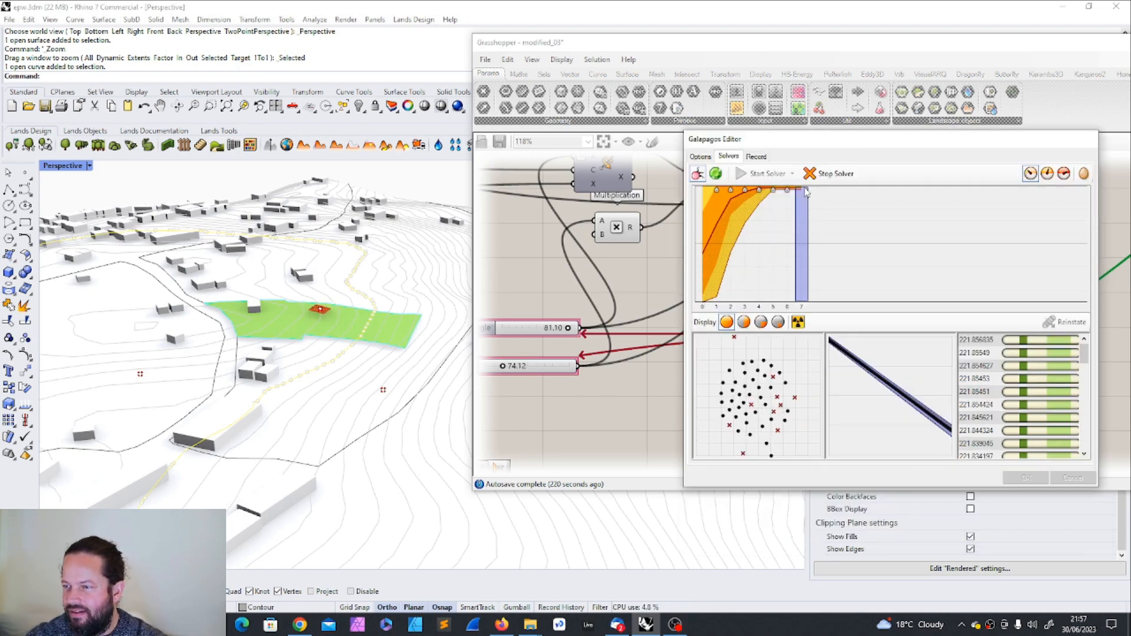
pyautogui.click(834, 174)
pyautogui.scroll(-5, 281, 356)
pyautogui.scroll(8, 281, 356)
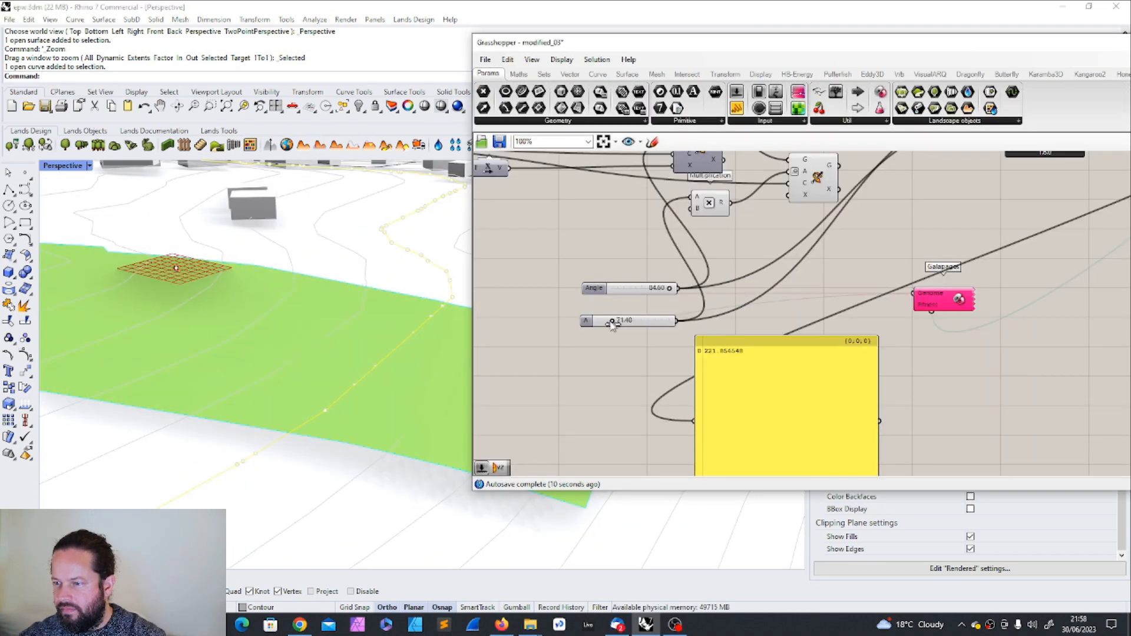
# Examine the optimised grid plane in relation to the site and the surrounding terrain in the Perspective view.
pyautogui.scroll(-8, 359, 371)
pyautogui.moveTo(330, 404); pyautogui.dragTo(313, 276, button='right')
pyautogui.scroll(5, 247, 336)
pyautogui.scroll(5, 272, 292)
pyautogui.scroll(-3, 274, 317)
pyautogui.click(312, 276)
pyautogui.scroll(-5, 305, 329)
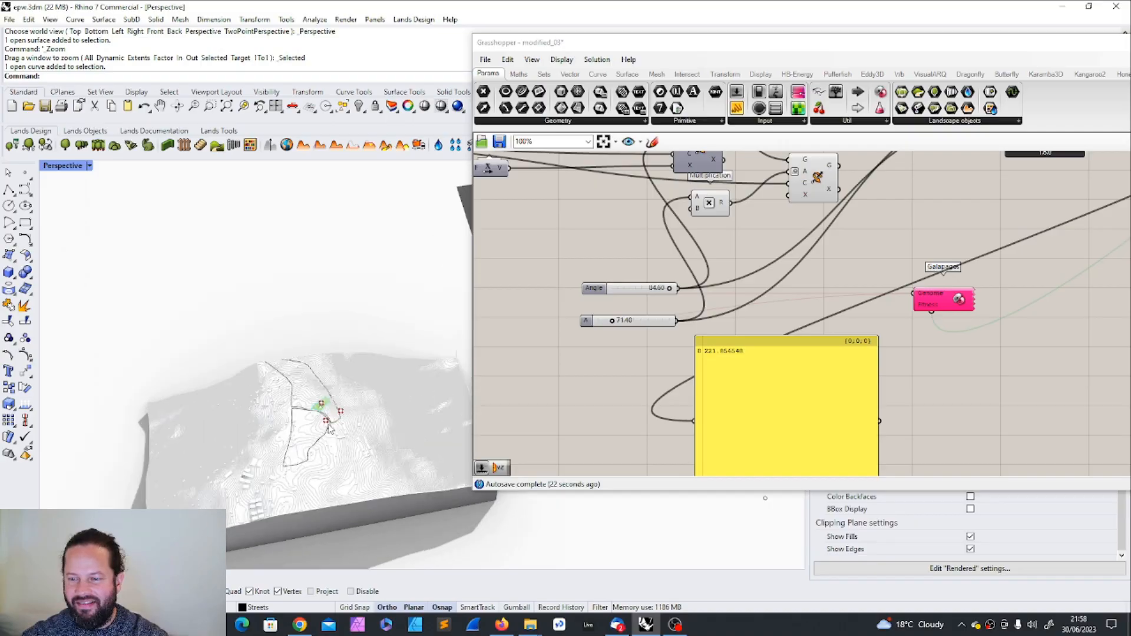
pyautogui.scroll(10, 327, 389)
pyautogui.moveTo(328, 383); pyautogui.dragTo(307, 376, button='right')
pyautogui.scroll(-10, 313, 374)
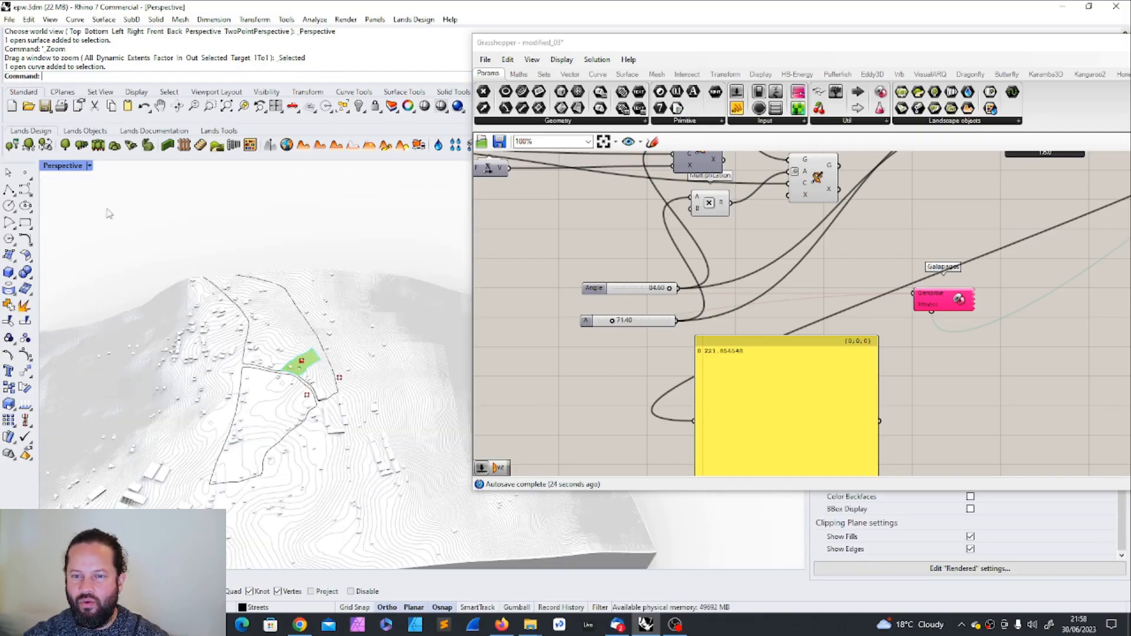
# Switch the viewport to Top and examine the optimised grid plane's orientation on the site up close.
pyautogui.click(67, 168)
pyautogui.moveTo(165, 446)
pyautogui.click(260, 432)
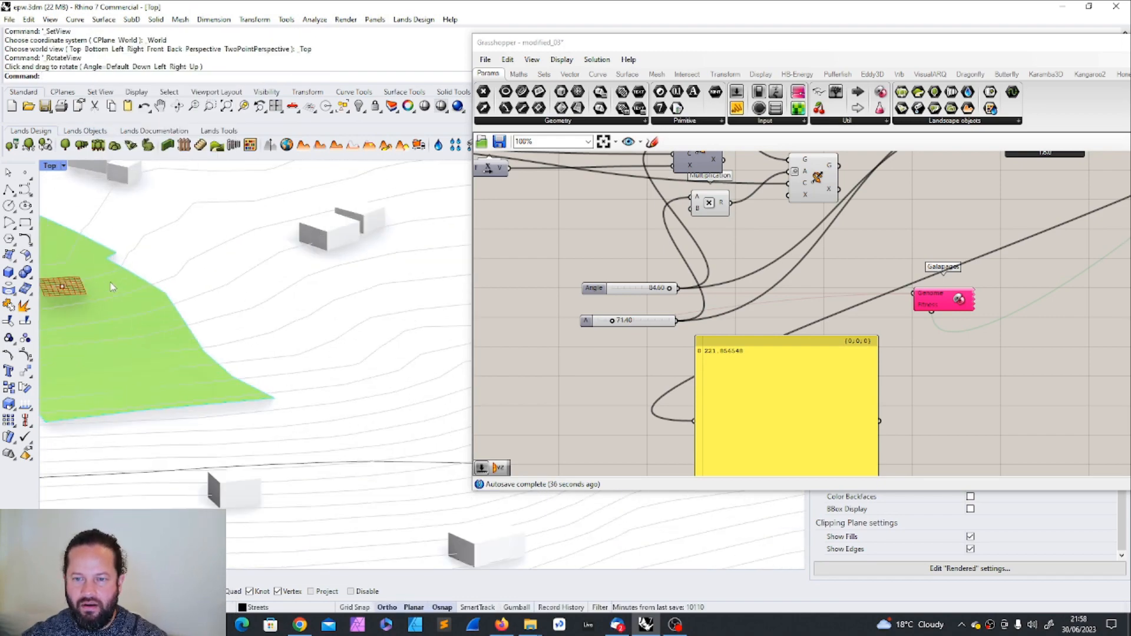
pyautogui.moveTo(111, 288); pyautogui.dragTo(212, 281, button='right')
pyautogui.scroll(-4, 212, 280)
pyautogui.scroll(9, 169, 273)
pyautogui.scroll(-8, 179, 310)
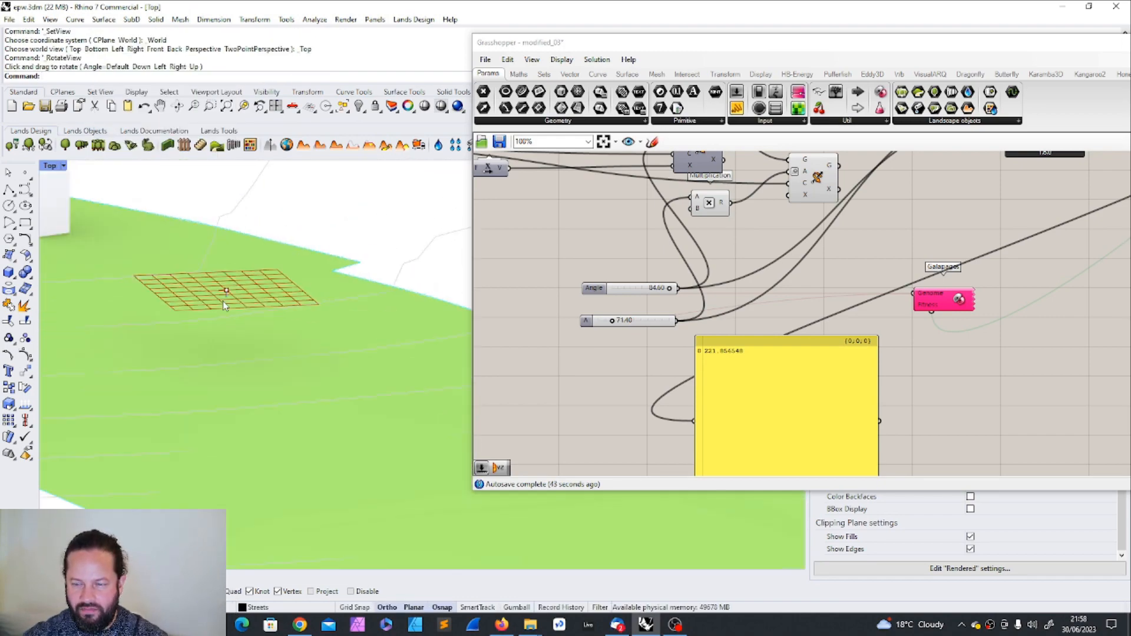